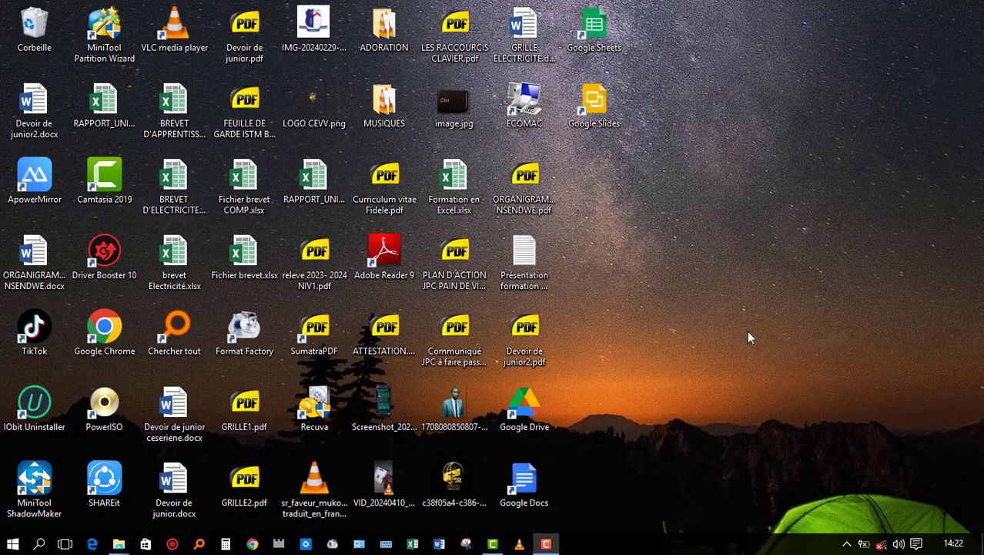
Launch Word 2013 from a system search for "WORD" and maximize its window.
key("super")
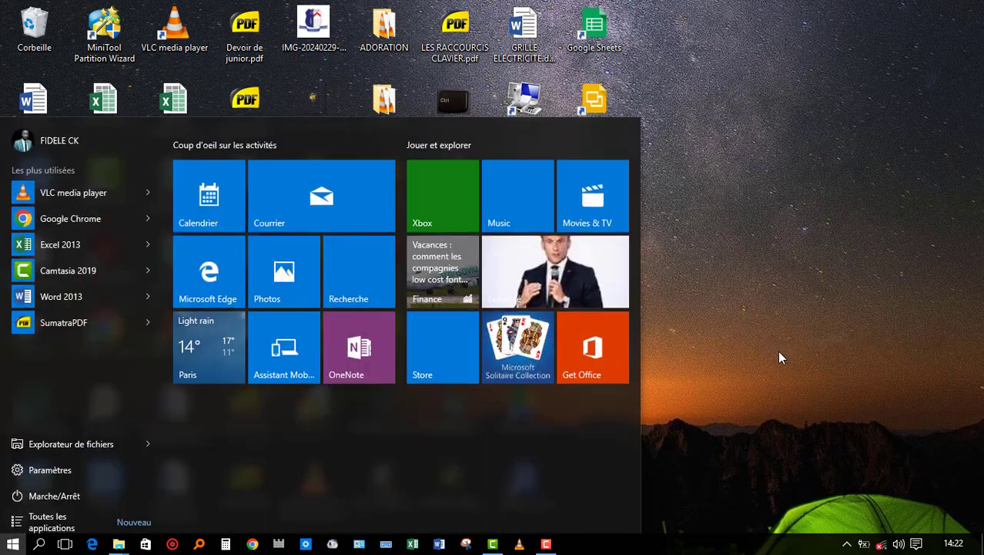
type("WORD")
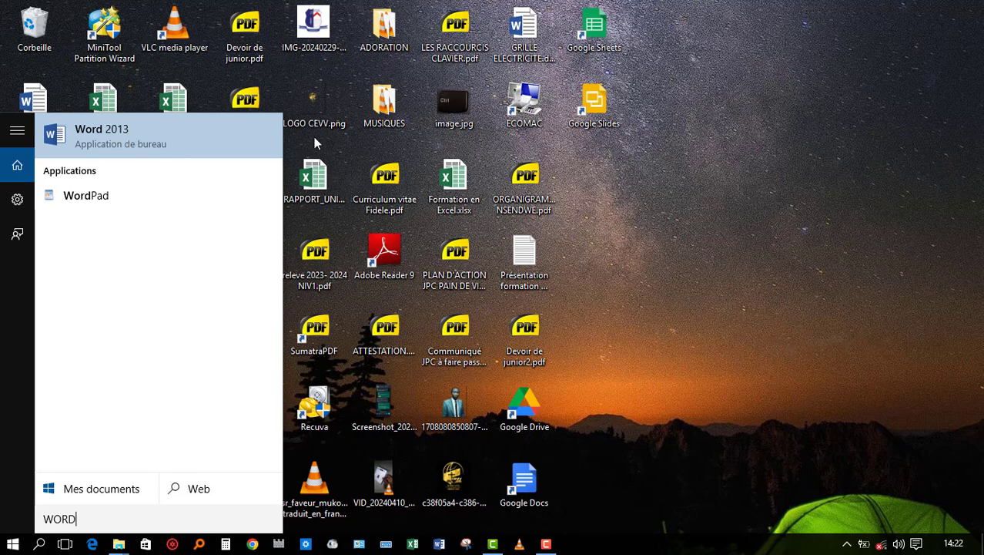
left_click(172, 134)
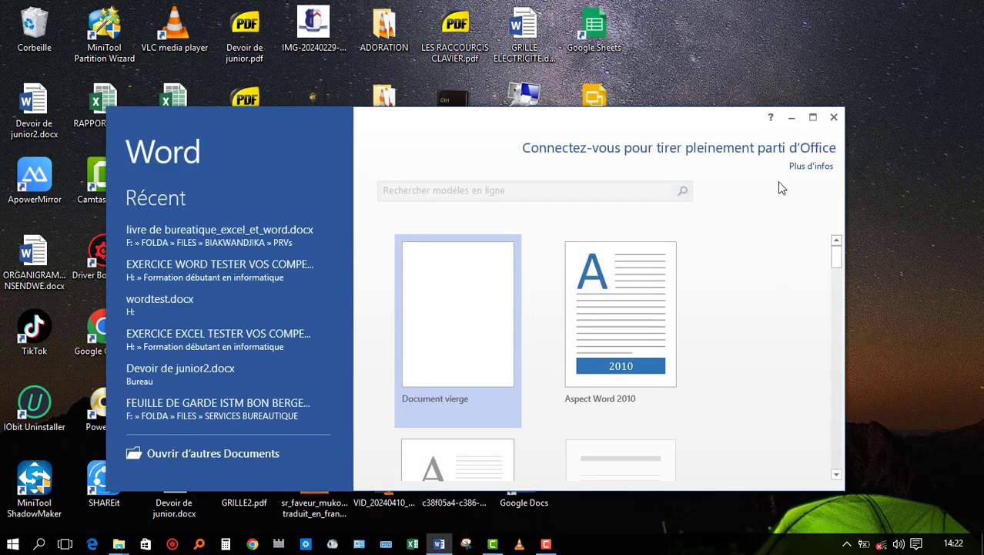
left_click(811, 121)
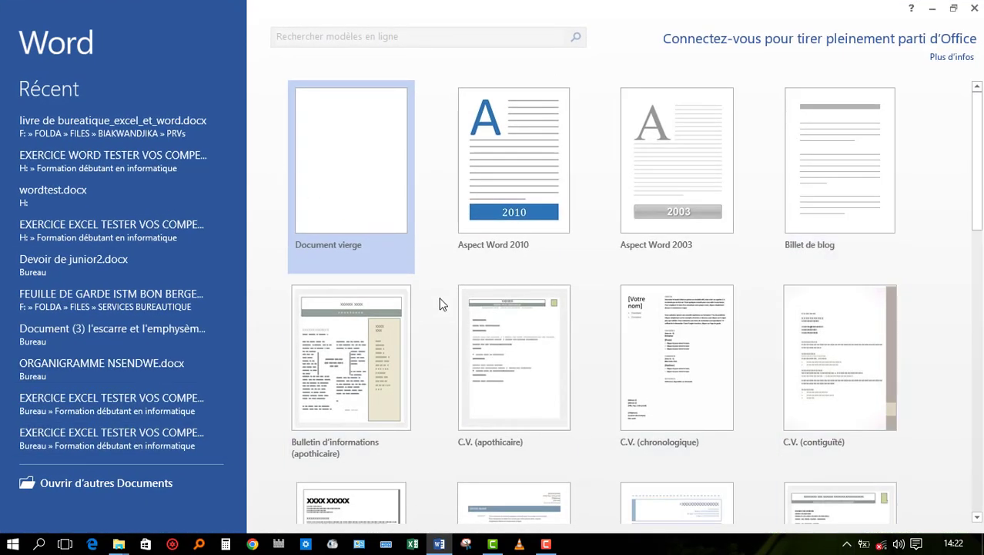
Browse the available templates and create a new document from the Aspect Word 2010 template.
scroll(441, 304, "down", 3)
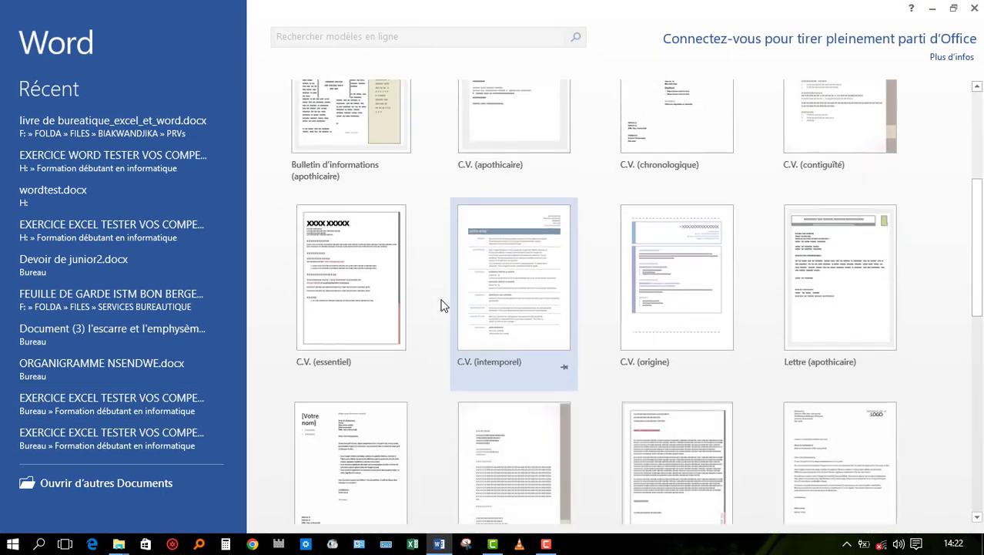
scroll(607, 338, "down", 3)
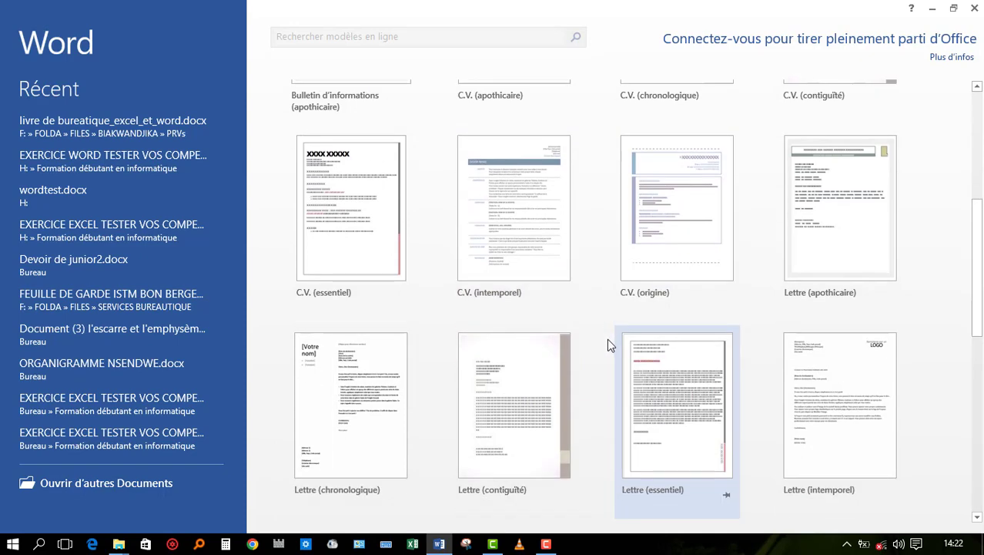
scroll(607, 338, "down", 1)
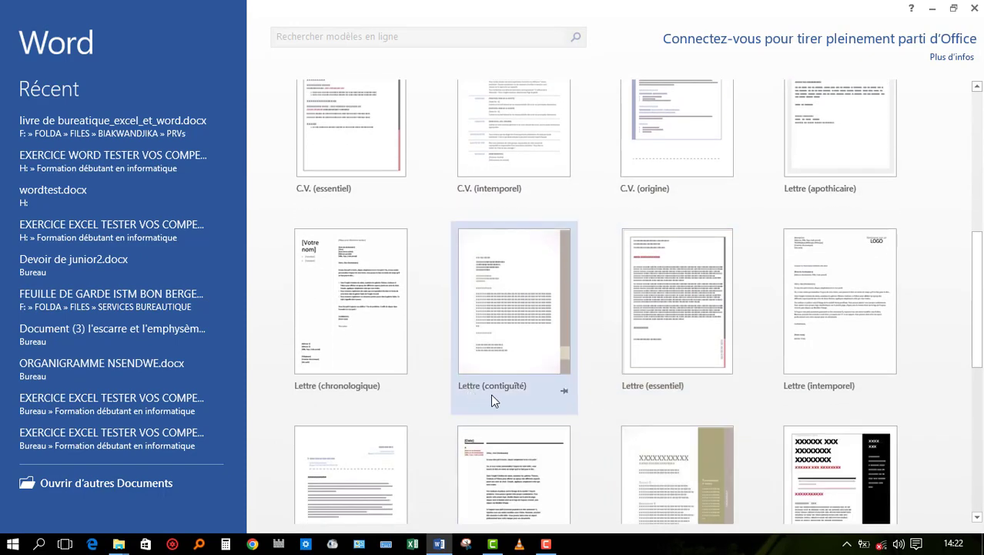
scroll(419, 278, "down", 10)
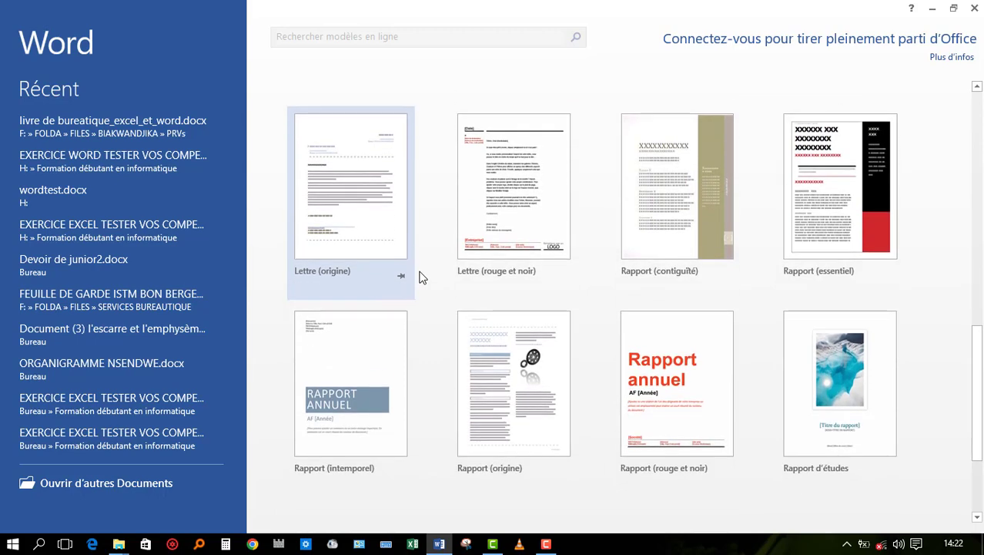
scroll(583, 396, "up", 5)
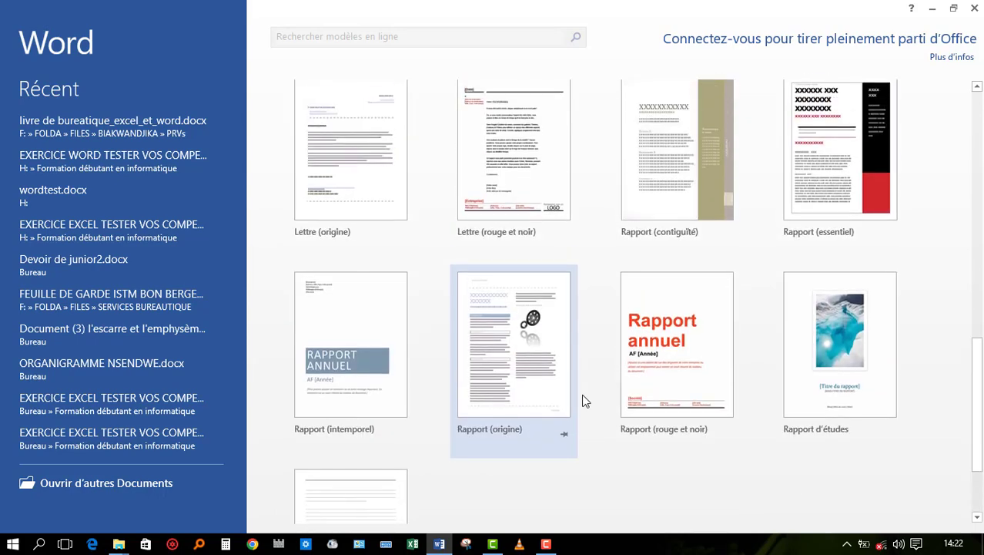
scroll(581, 393, "up", 10)
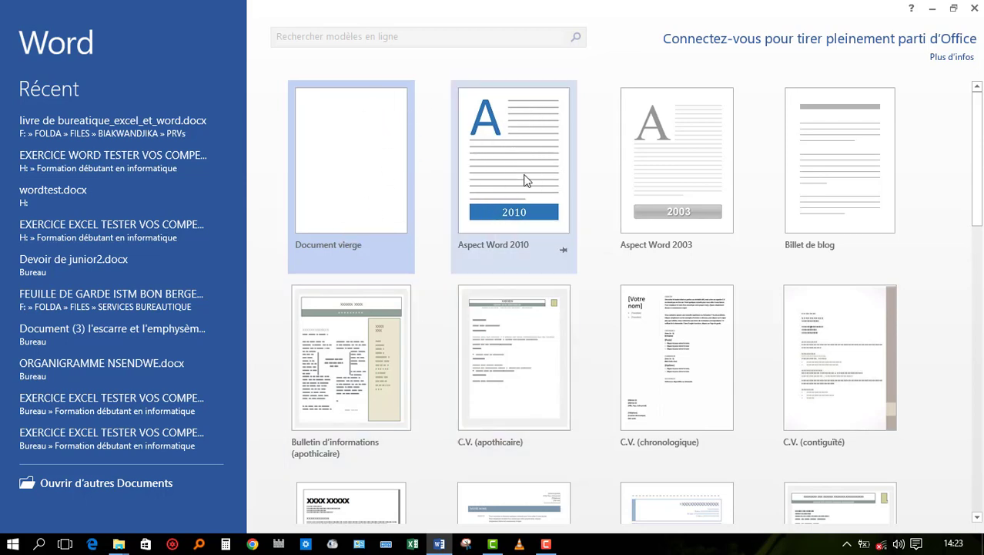
left_click(490, 151)
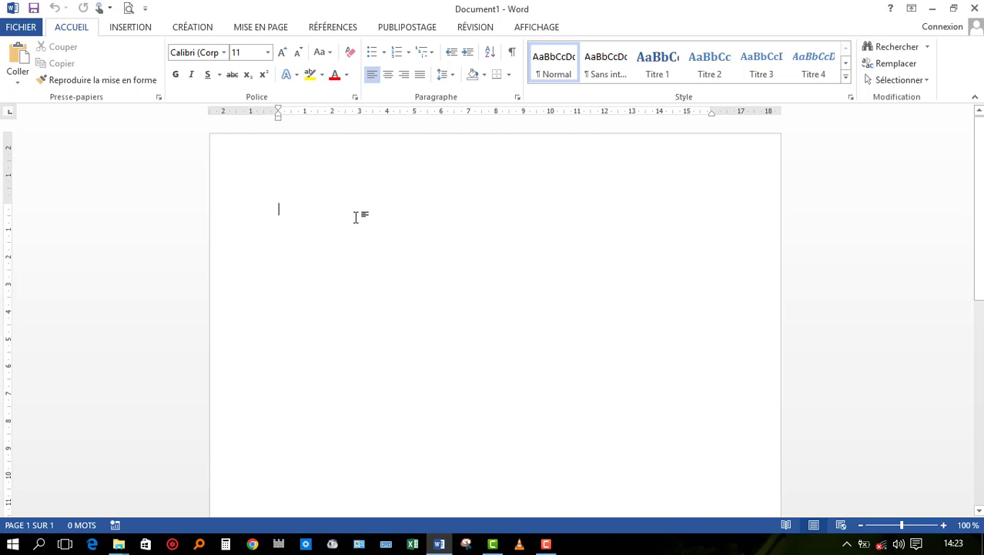
scroll(356, 216, "down", 4)
scroll(356, 216, "up", 3)
scroll(356, 216, "down", 10)
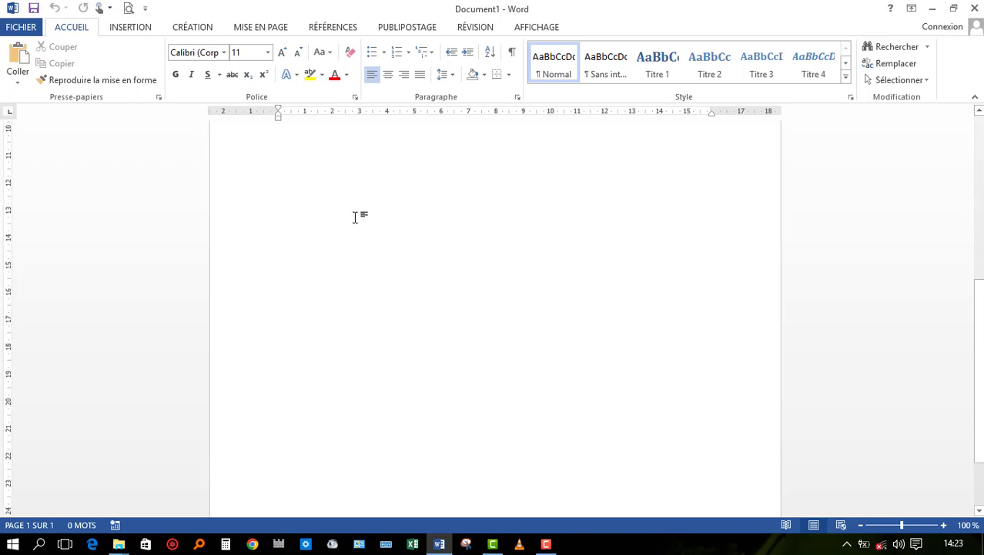
scroll(356, 216, "up", 10)
scroll(356, 216, "up", 2)
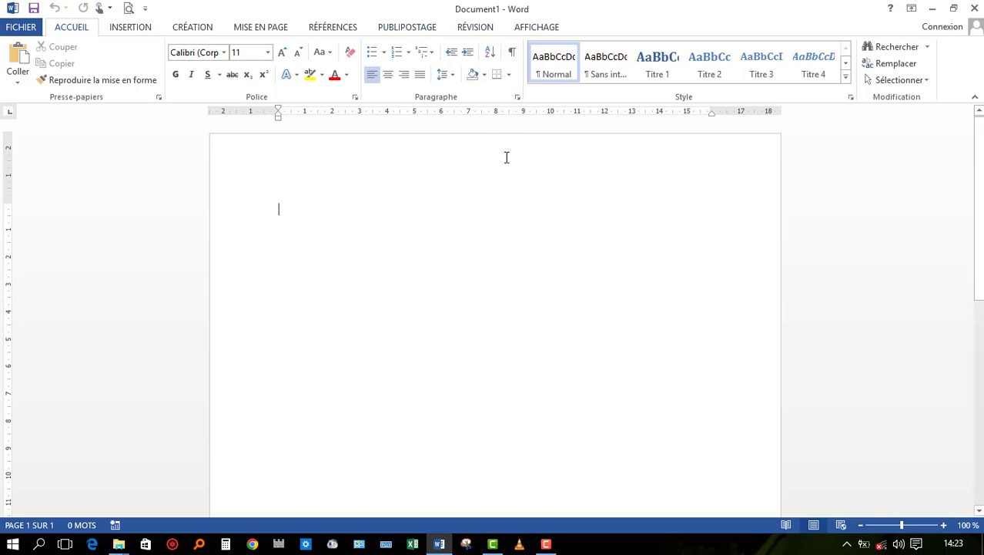
Create a second blank document and close it again.
key("ctrl+n")
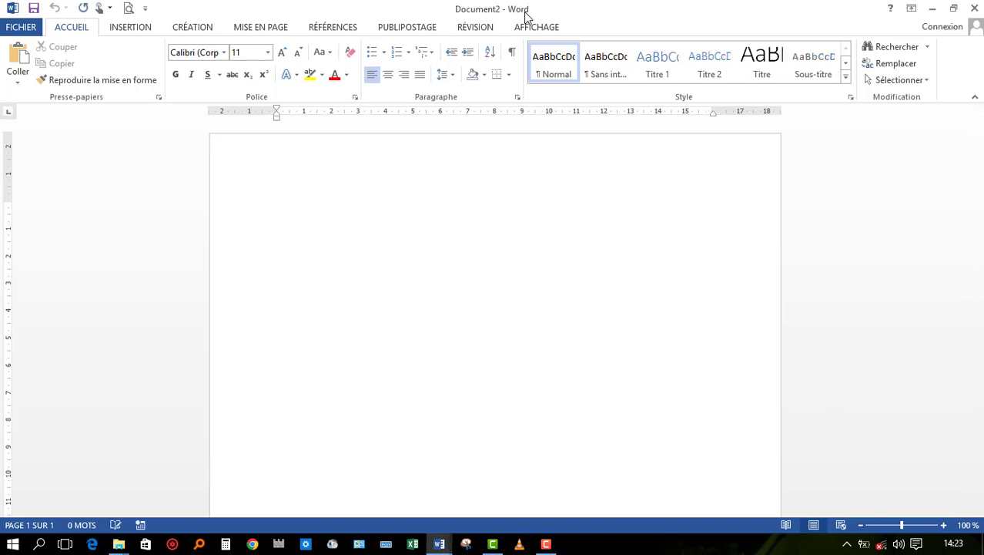
left_click(975, 8)
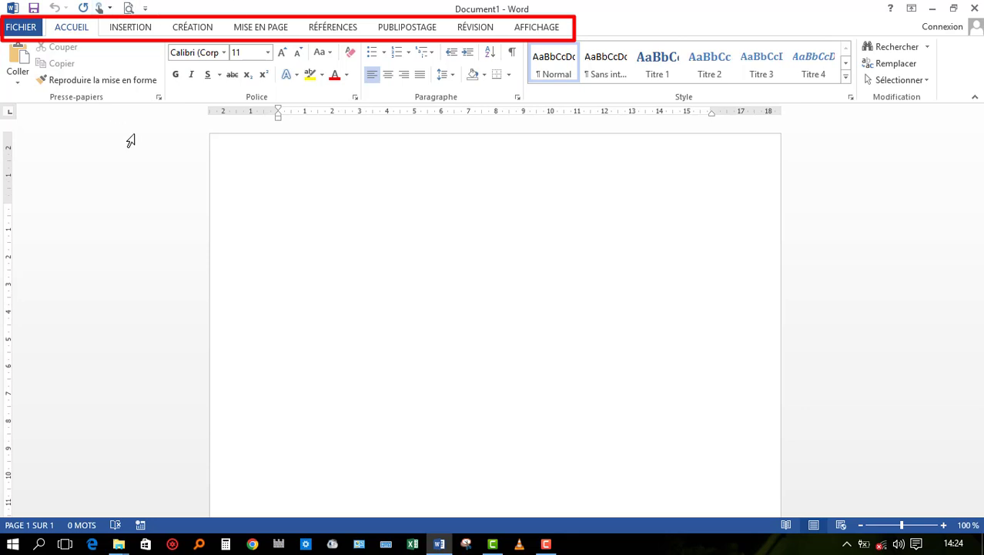
Examine the insertion, design, page layout, references, mail merge, review and view commands, then return to the home commands.
left_click(129, 28)
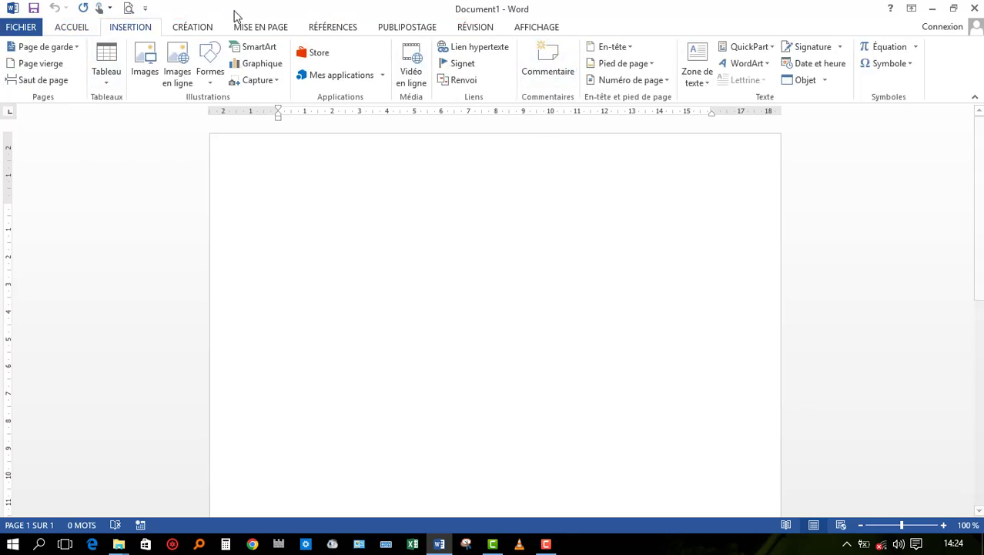
left_click(177, 29)
left_click(262, 34)
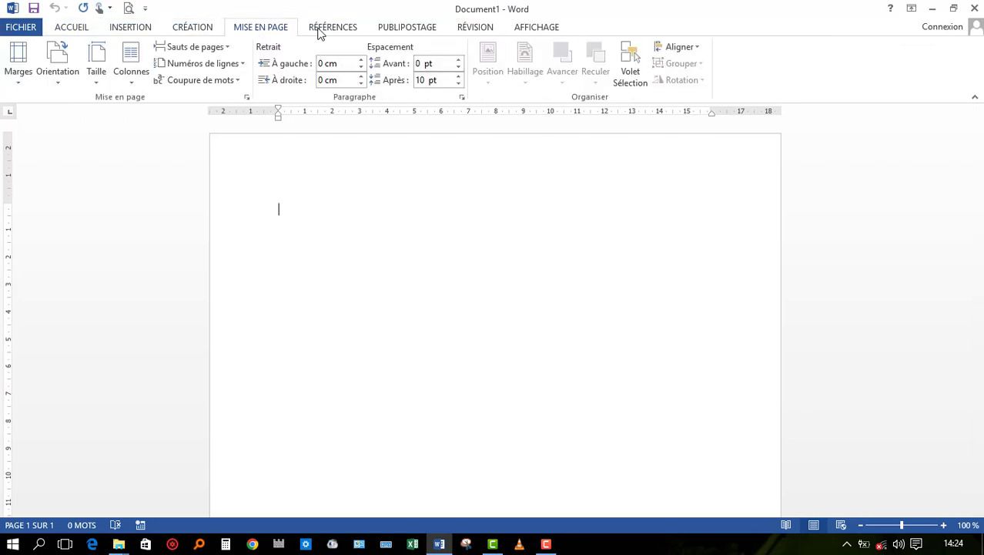
left_click(342, 31)
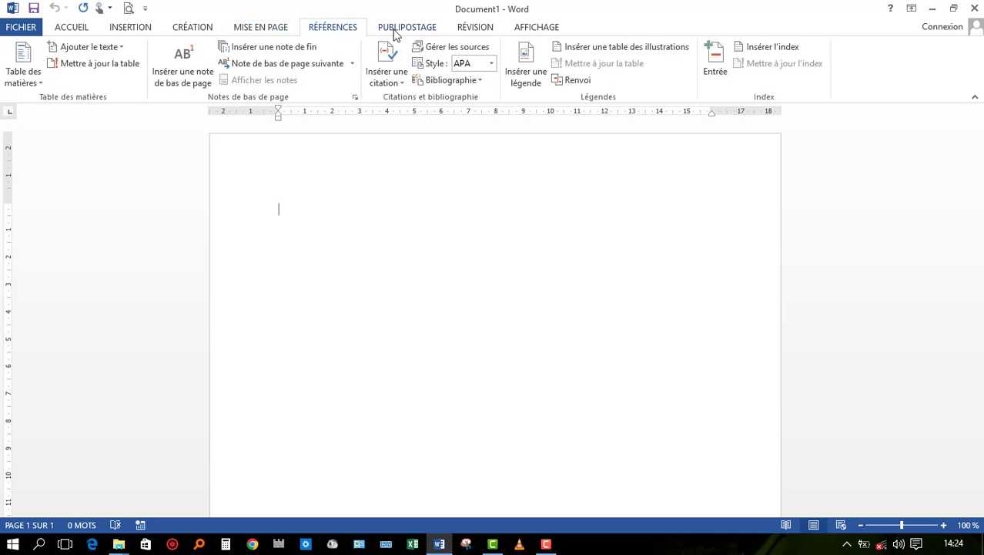
left_click(393, 30)
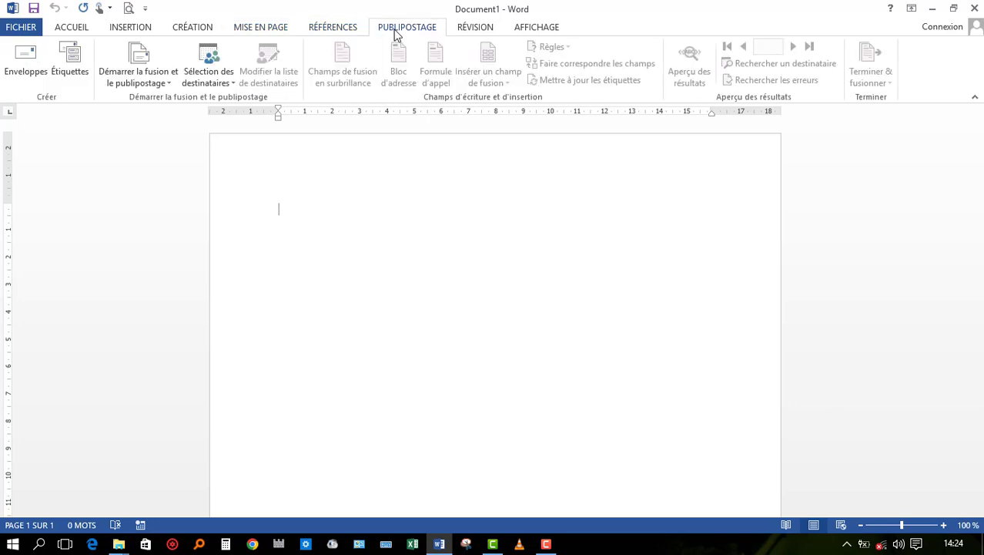
left_click(487, 37)
left_click(539, 29)
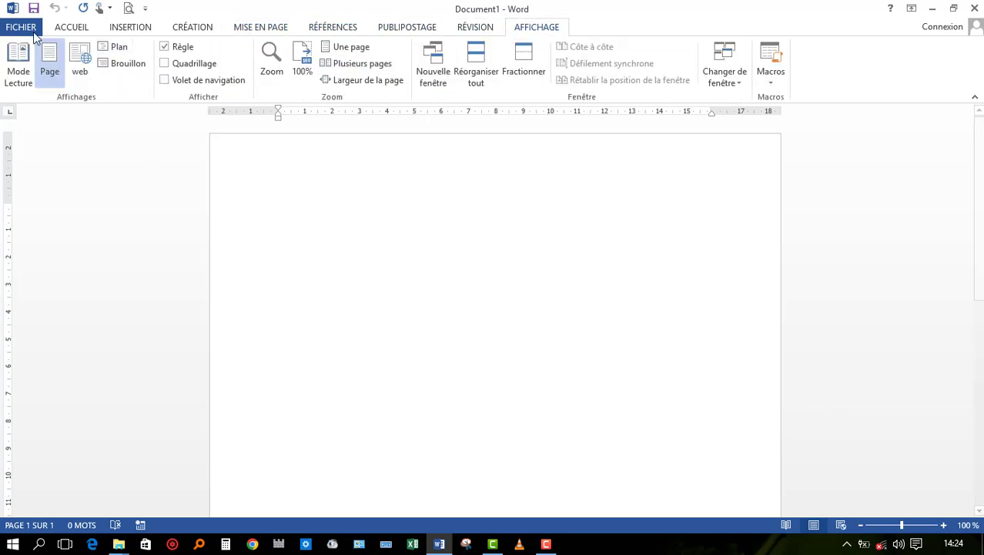
left_click(86, 30)
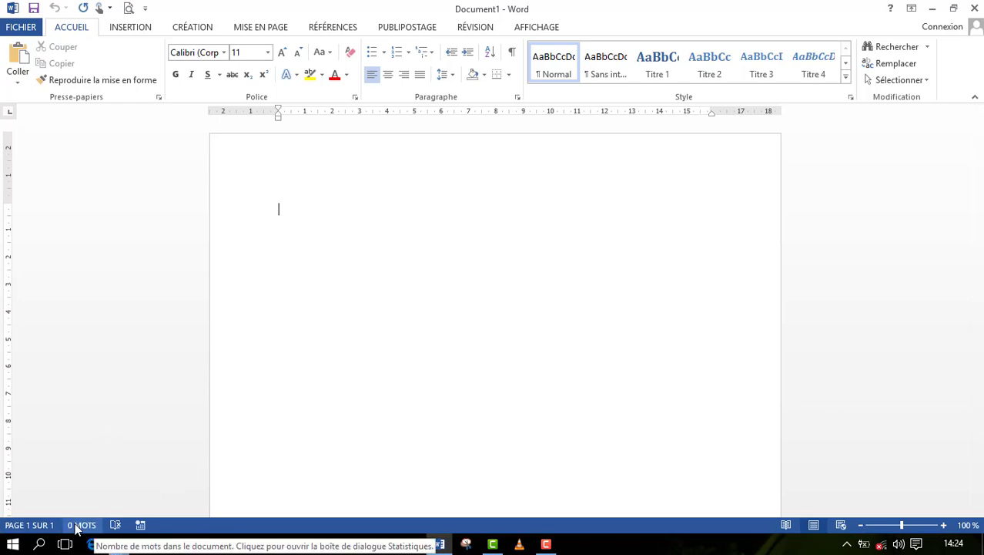
Preview the blank document in reading mode and web layout, returning to the page layout view.
scroll(384, 283, "down", 10)
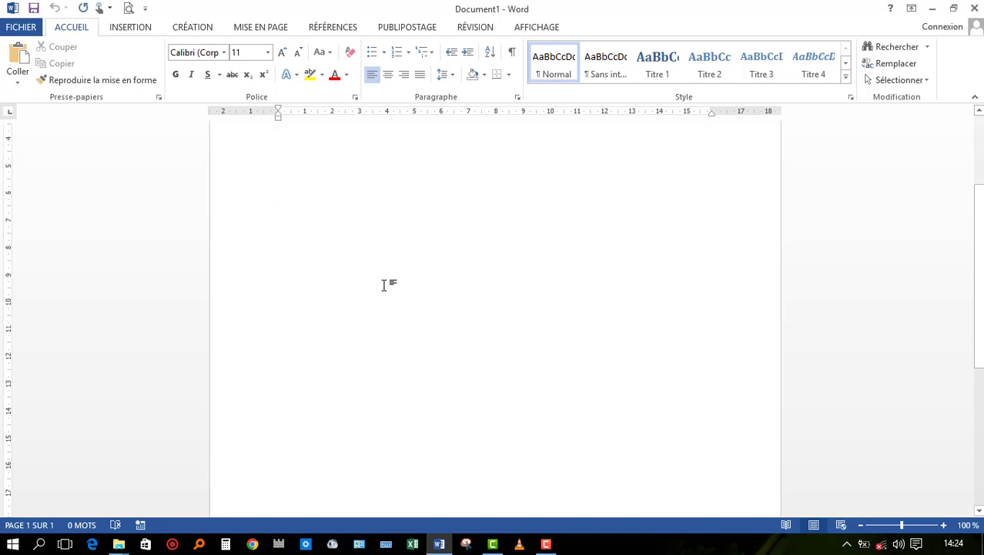
scroll(383, 283, "up", 10)
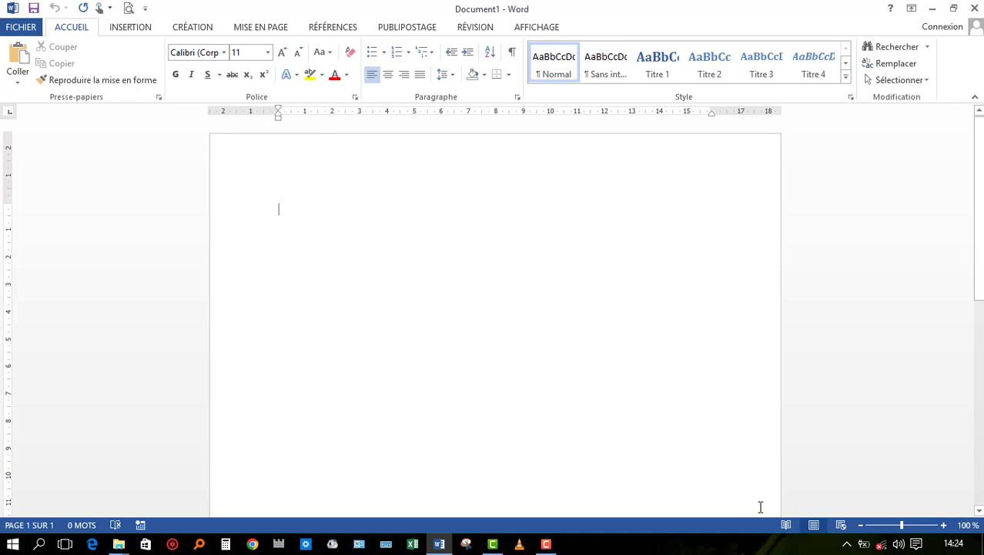
left_click(787, 525)
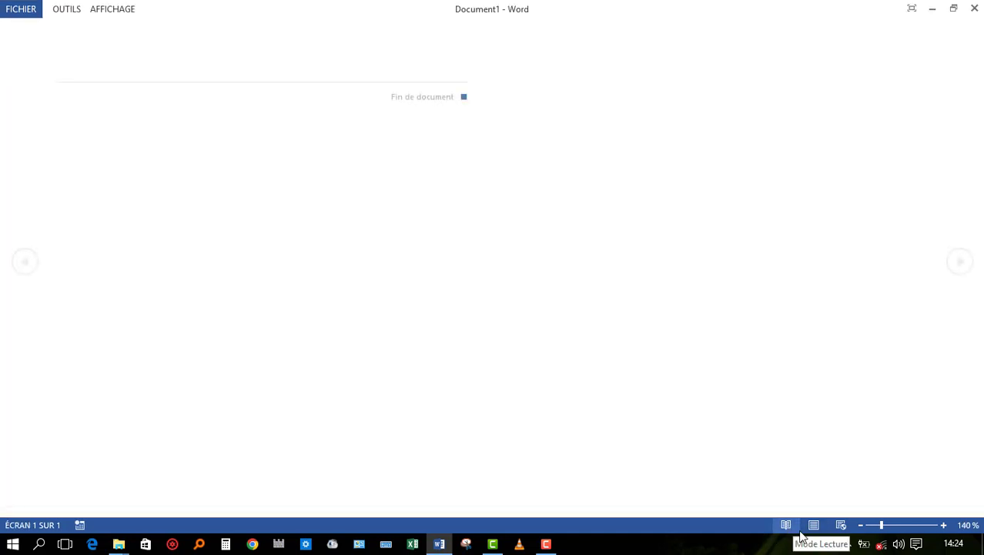
left_click(813, 526)
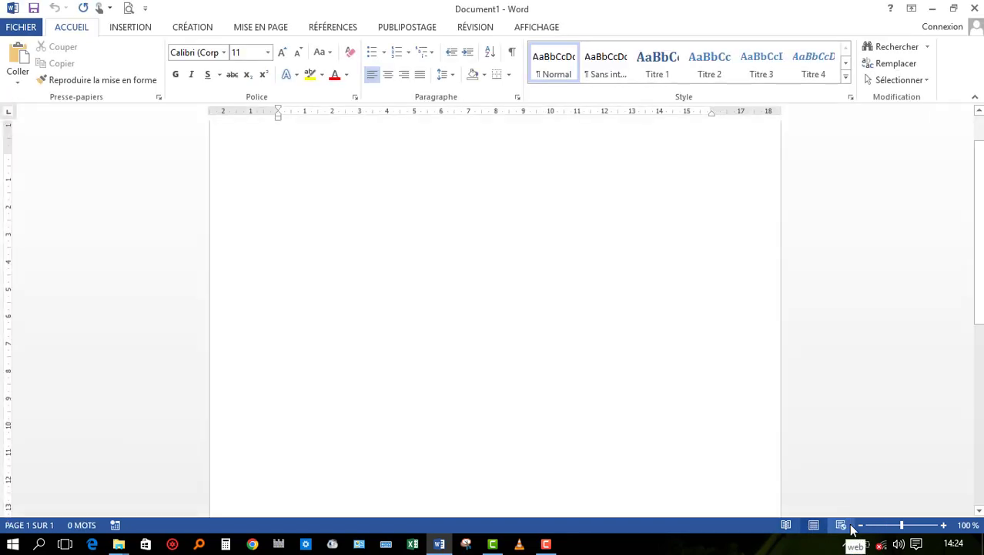
left_click(841, 526)
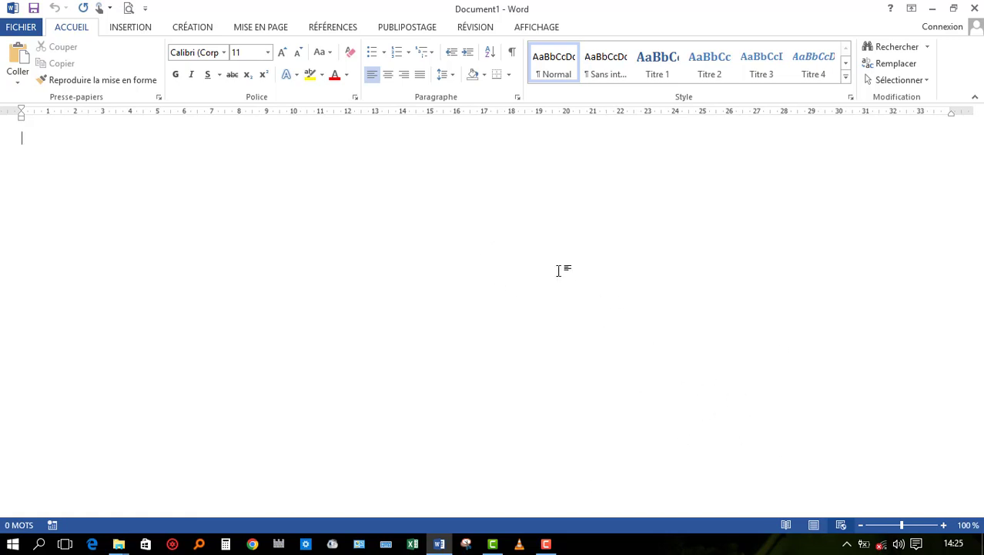
left_click(814, 525)
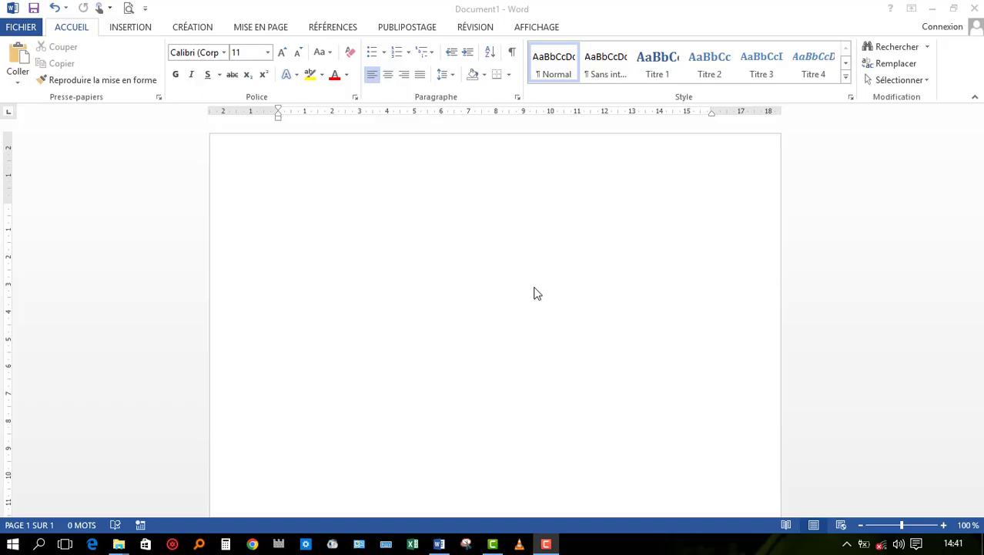
Start saving the new document and show the available save locations on the computer.
left_click(301, 357)
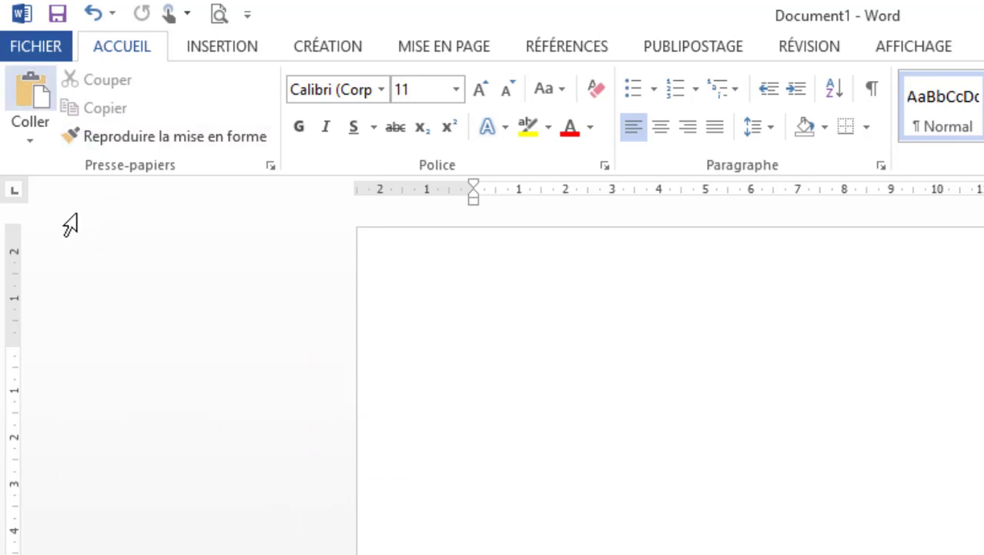
left_click(32, 46)
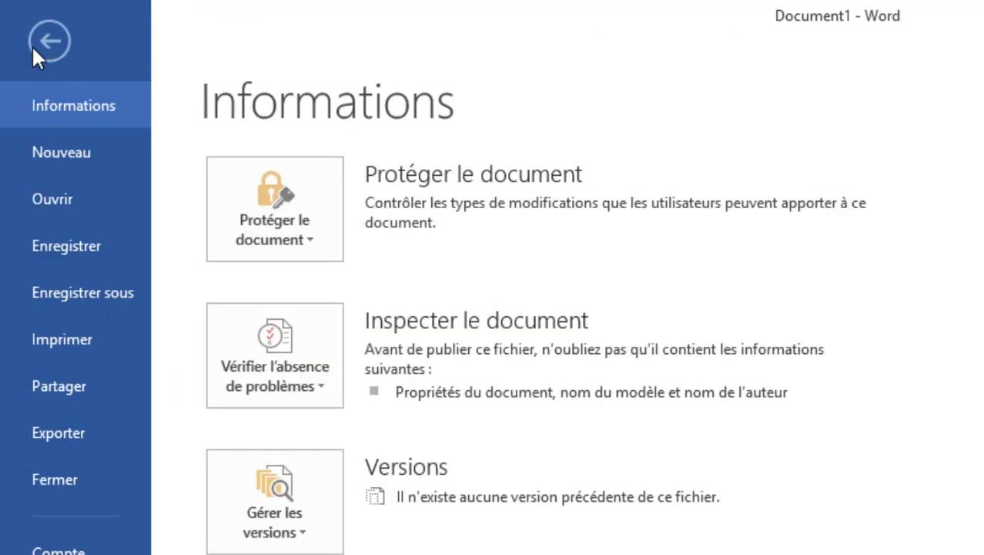
left_click(54, 237)
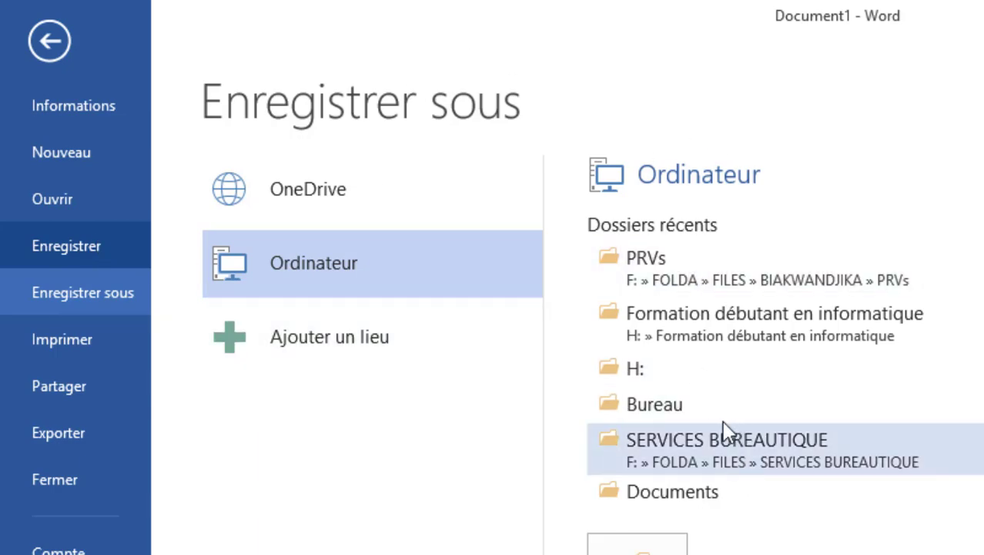
left_click(716, 400)
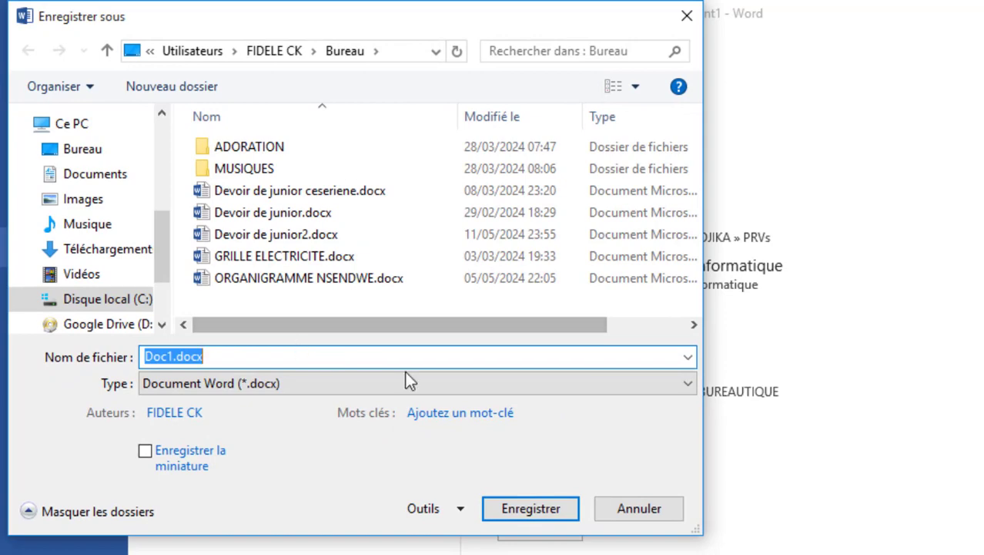
left_click(661, 510)
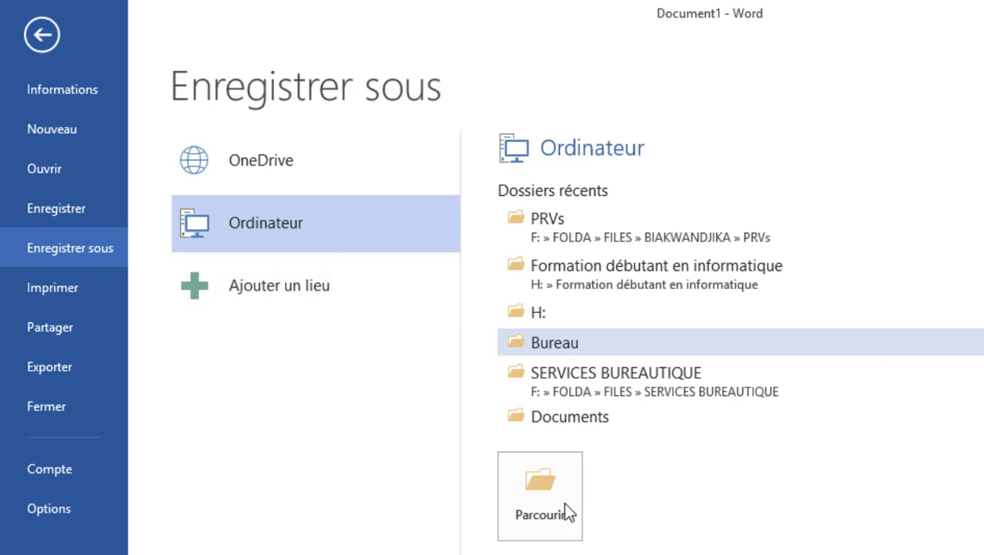
left_click(533, 493)
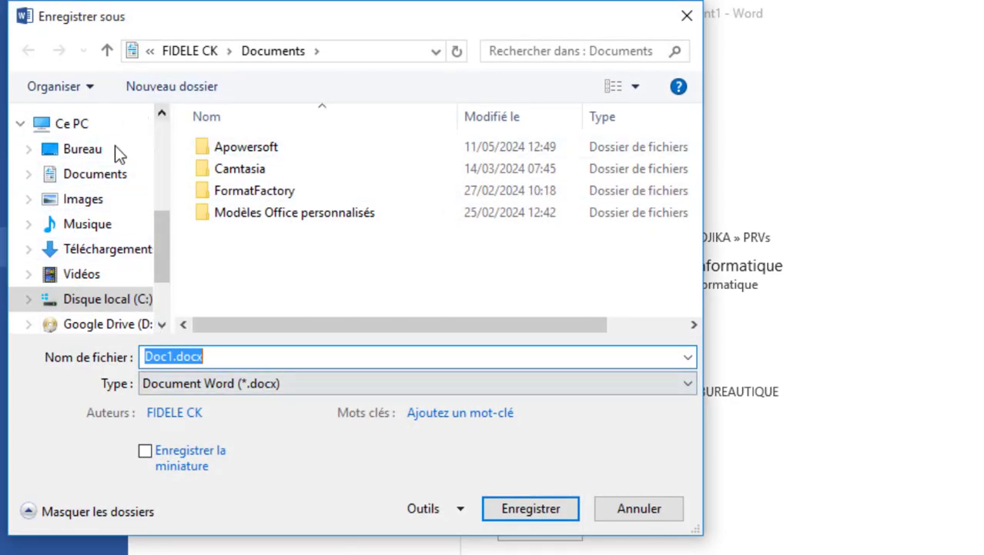
left_click(633, 511)
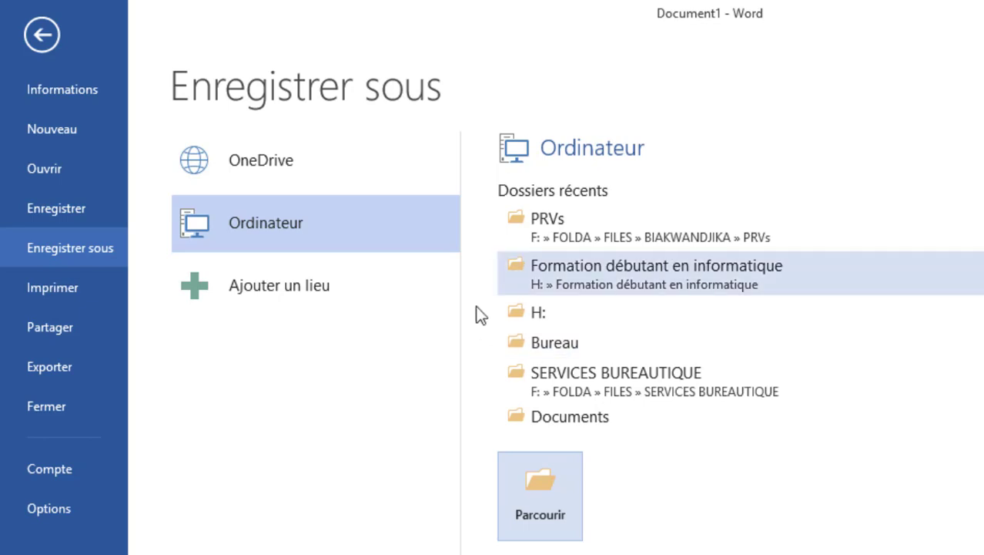
Save the document to the desktop (Bureau) as a Word document named "Formation complète sur word".
left_click(557, 347)
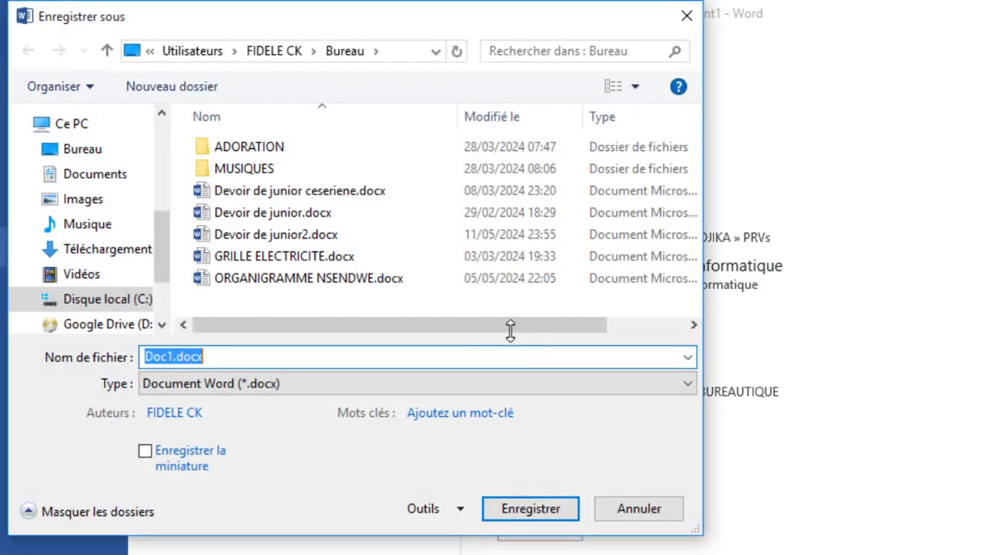
type("F")
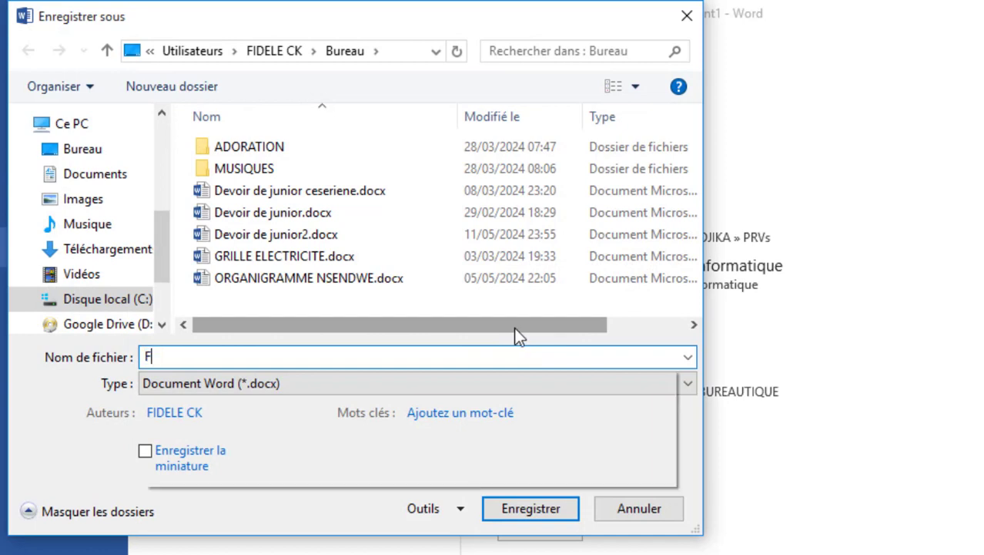
type("ormat")
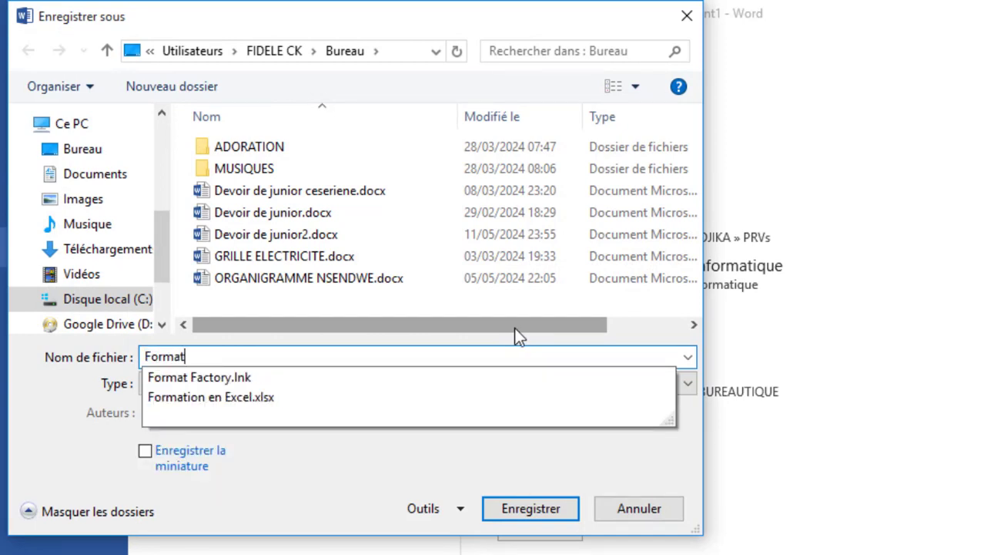
type("ion comp")
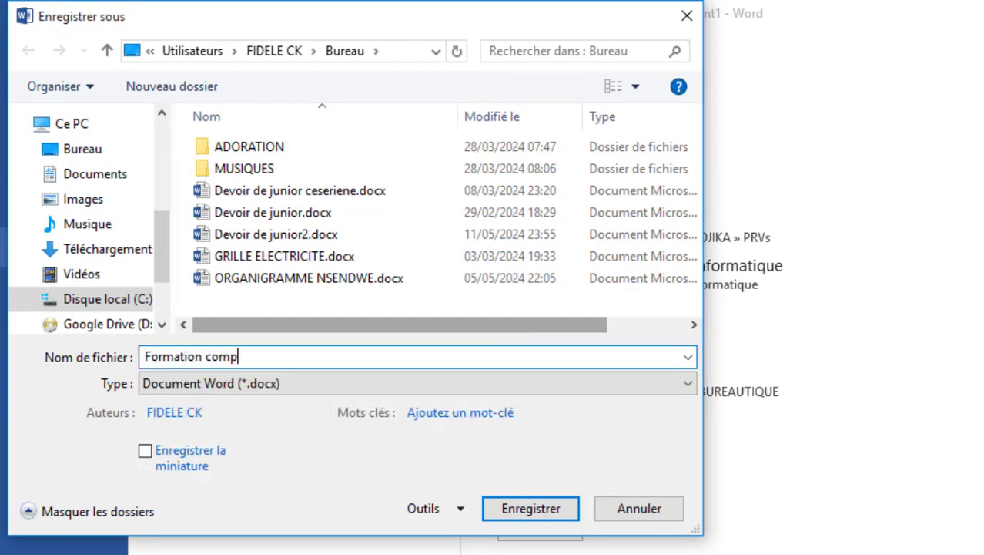
type("lète sur word")
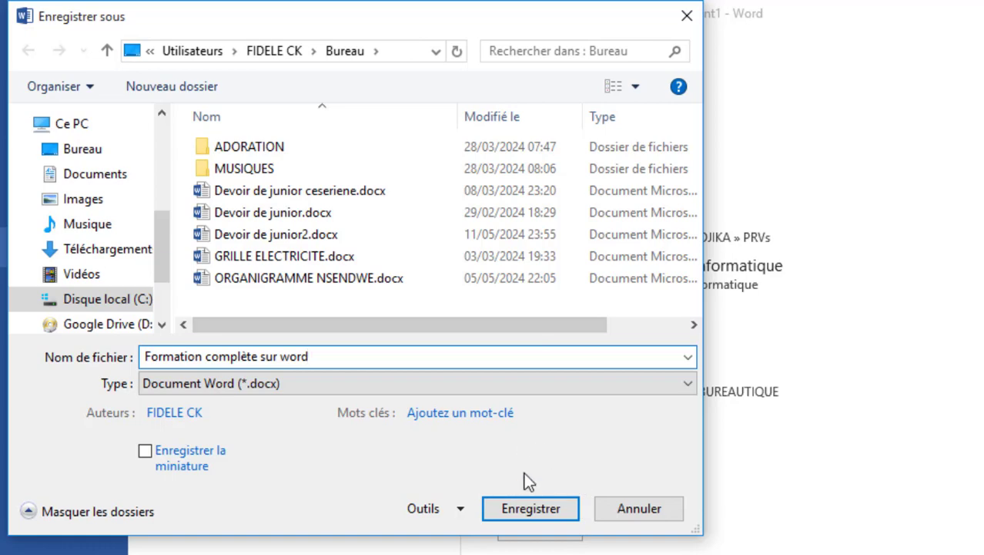
left_click(531, 509)
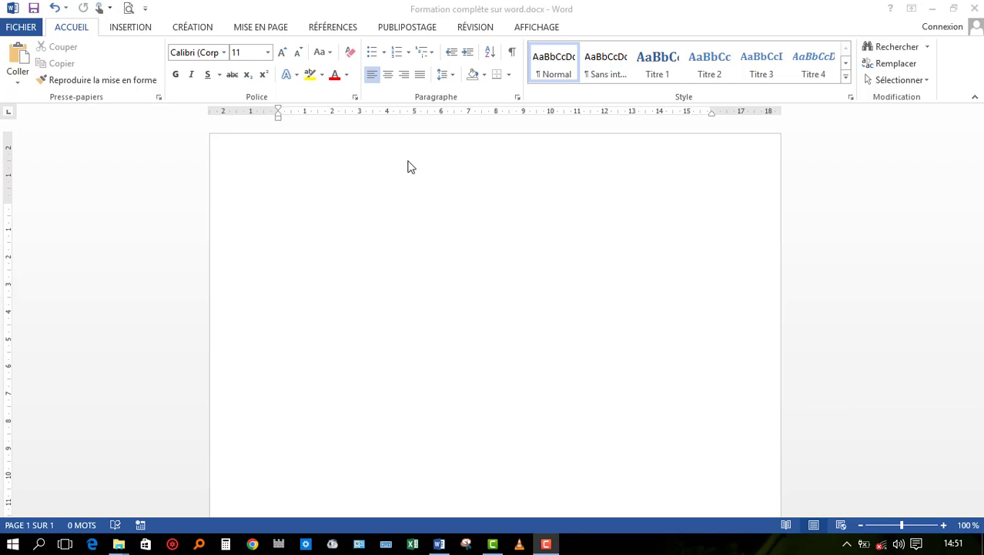
Insert the paragraph on computing that begins "L’informatique, un domaine vraiment vaste et qui n’arrête pas d’évoluer du jour au jour" in the blank document.
left_click(409, 167)
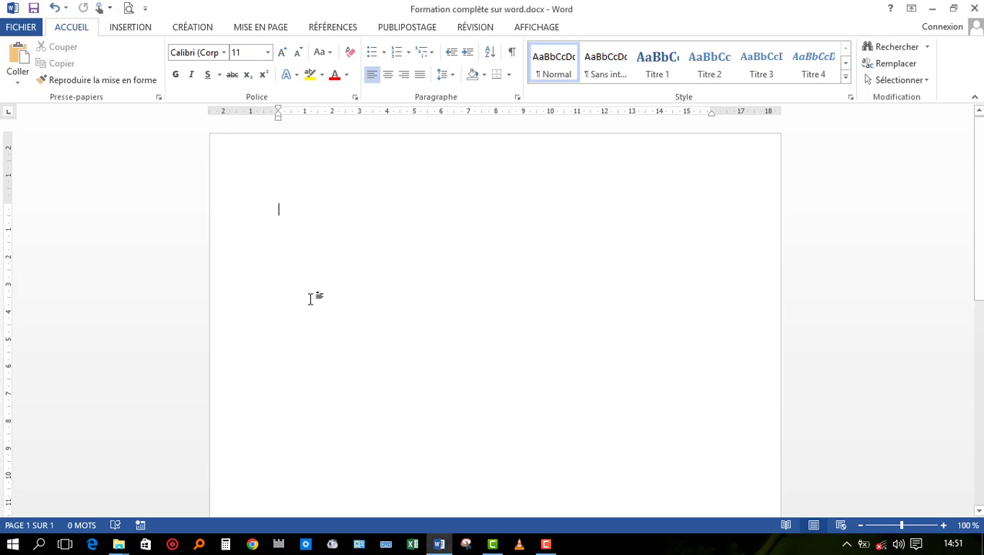
type("L’informatique, un domaine vraiment vaste et qui n’arrête pas d’évoluer du jour au jour, d’où il est important de continuer à l’étudier ou à faire des recherches, dans cette fomration nous allons nous focaliser sur la bureautique, que toute informaticien qui se respecte doit maitriser, car elle donne des notions de base en informatique, d’où il est important de connaitre cela.")
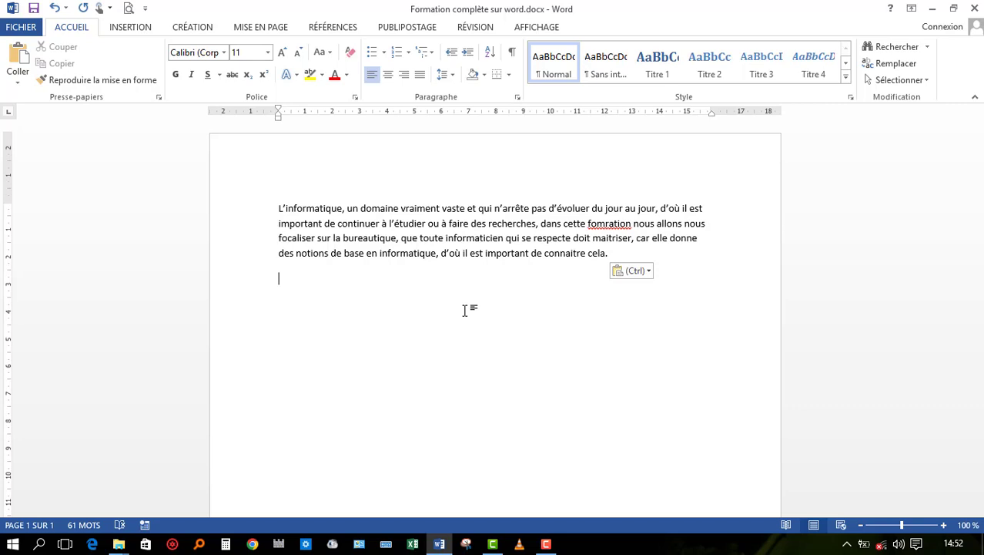
Correct the misspelled word "fomration" in the paragraph's second line to "formation".
left_click(635, 239)
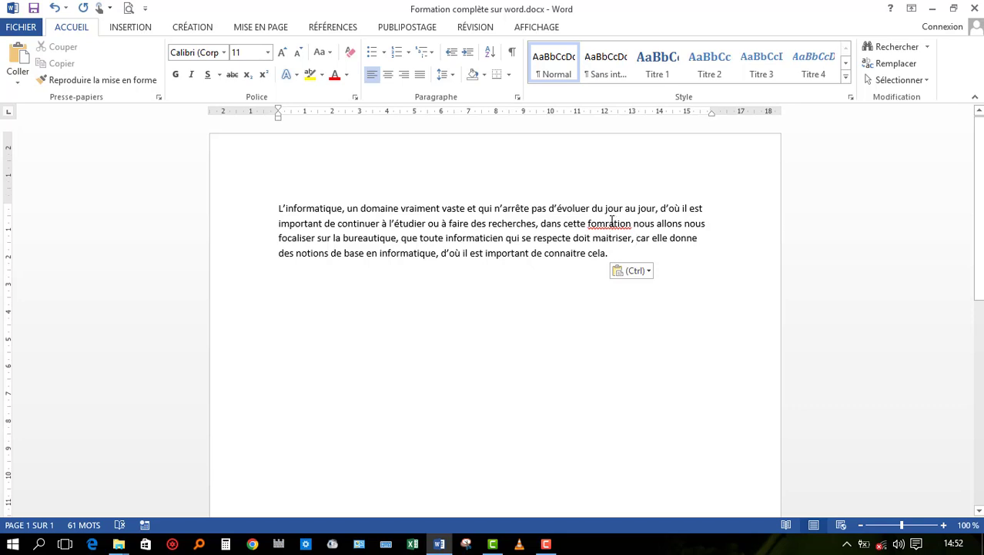
left_click(610, 222)
left_click_drag(589, 223, 631, 226)
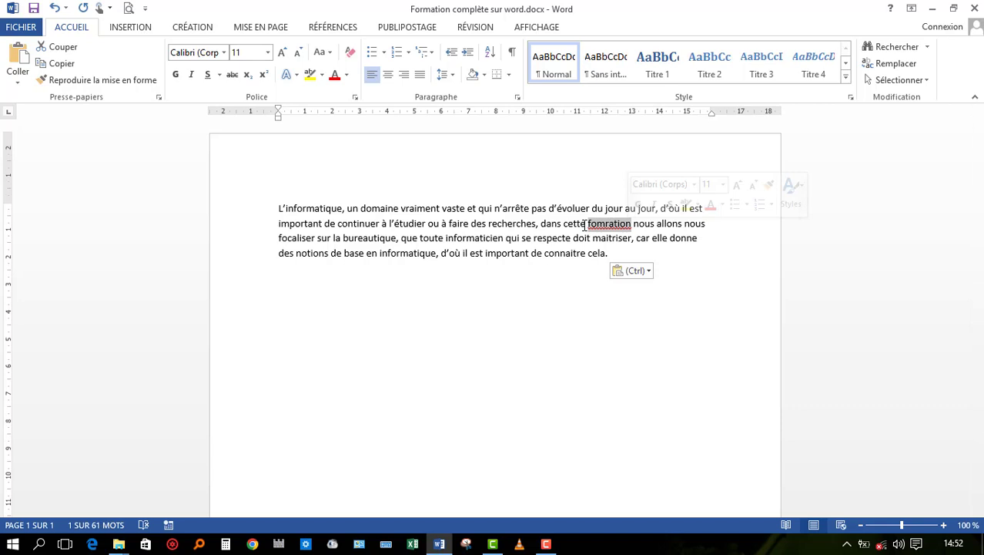
left_click(617, 223)
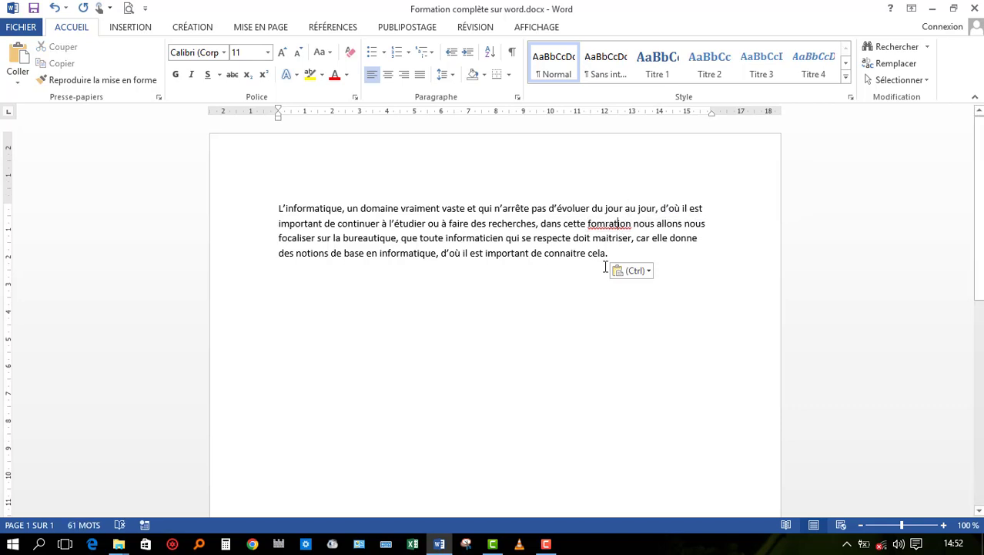
left_click(610, 228)
key("BackSpace")
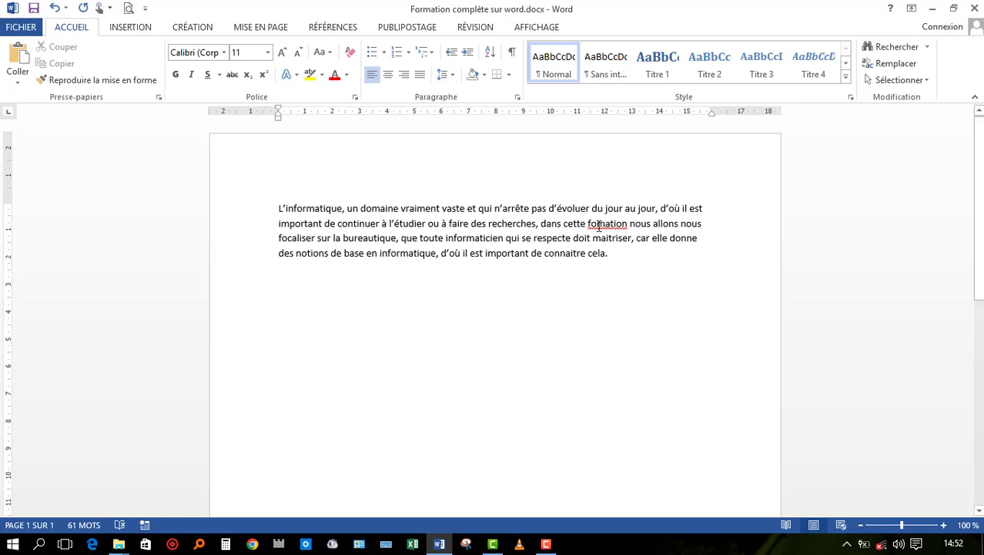
left_click(597, 223)
type("r")
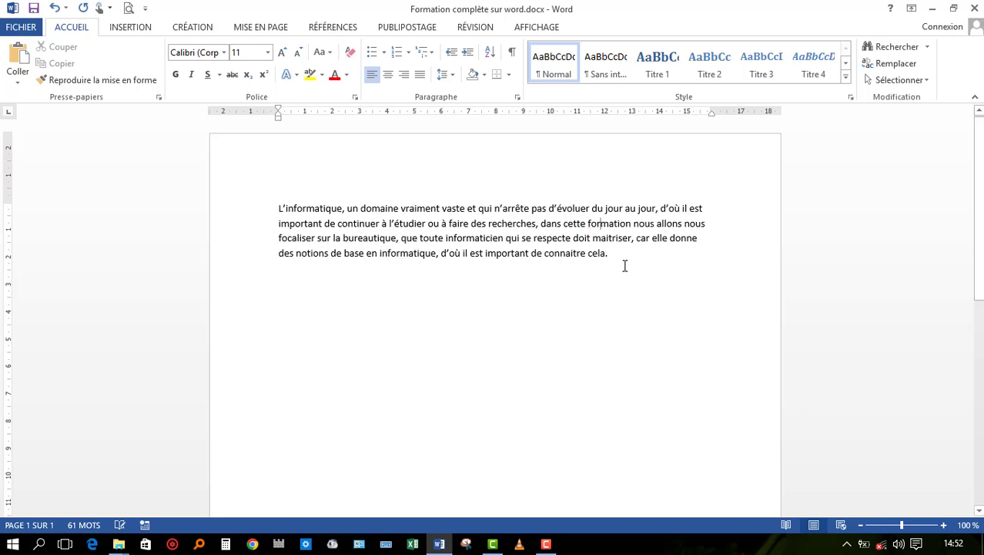
left_click(625, 267)
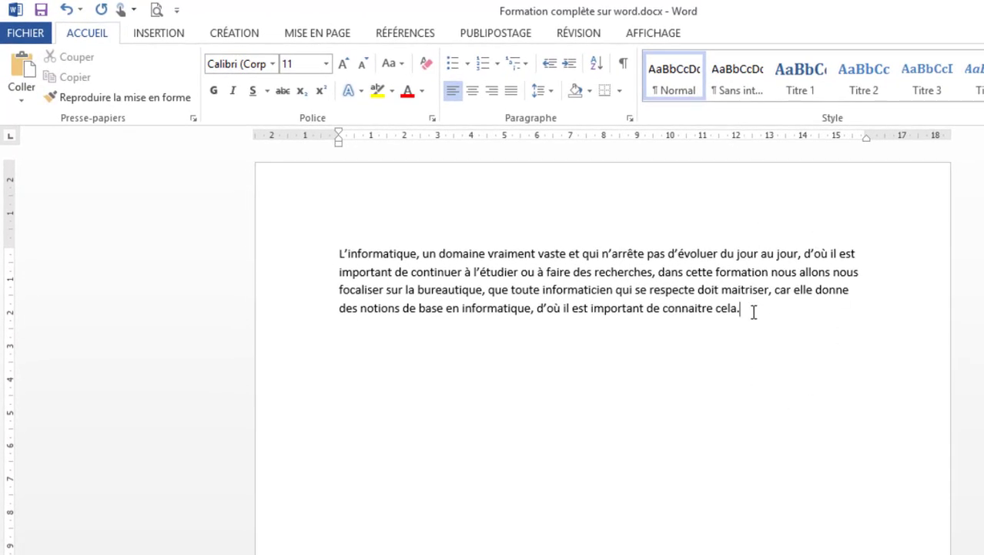
Select the whole paragraph from its end to its start and from its start to its end, clearing each selection.
left_click_drag(754, 312, 346, 255)
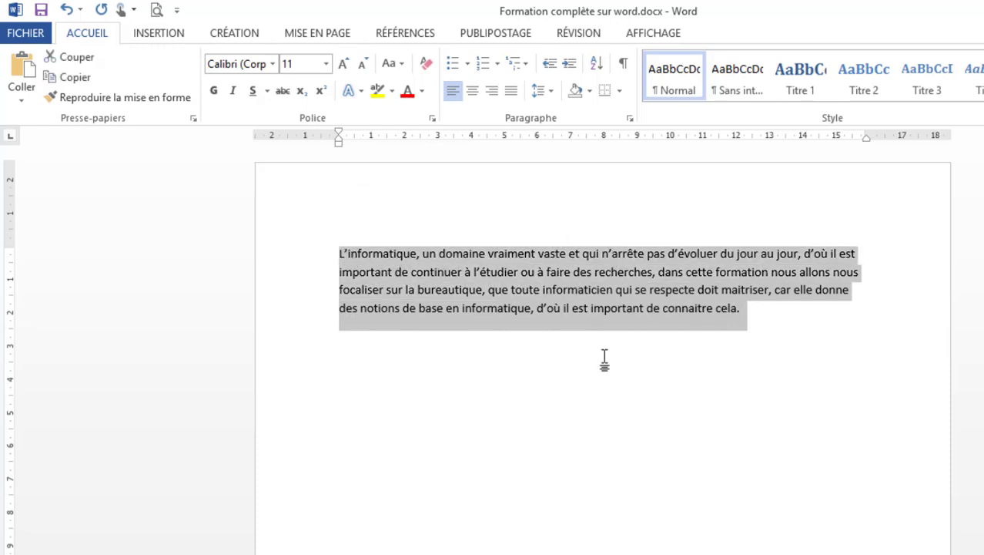
left_click(795, 327)
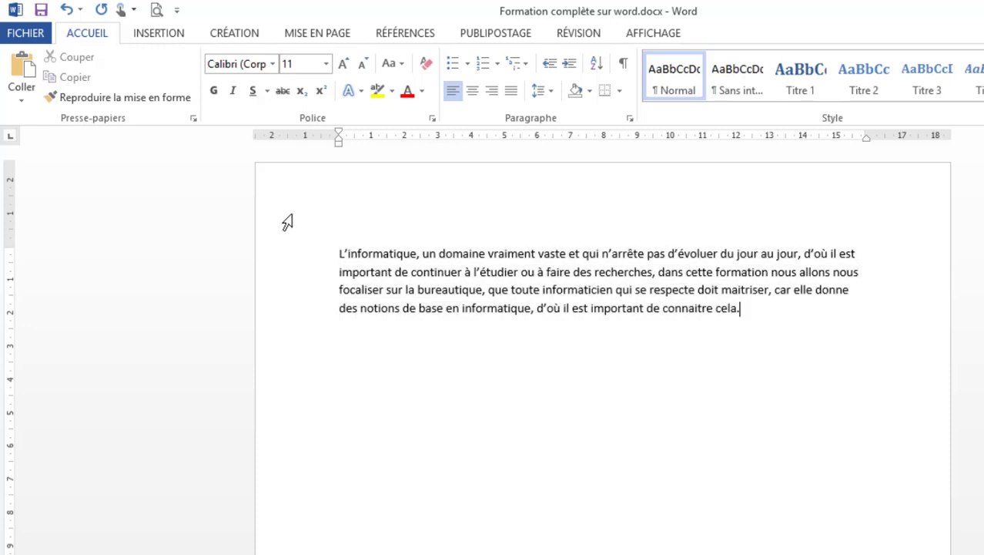
left_click_drag(339, 252, 741, 313)
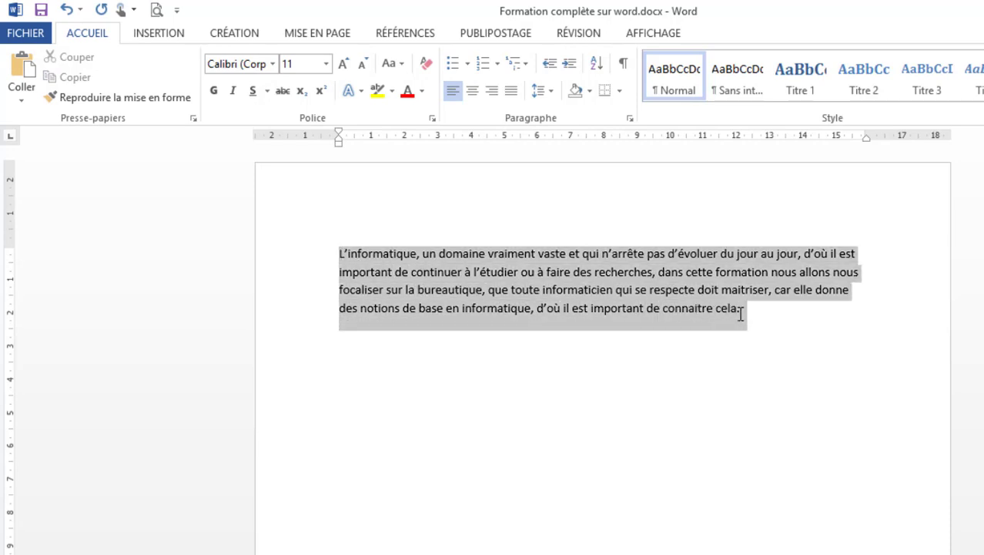
left_click(650, 274)
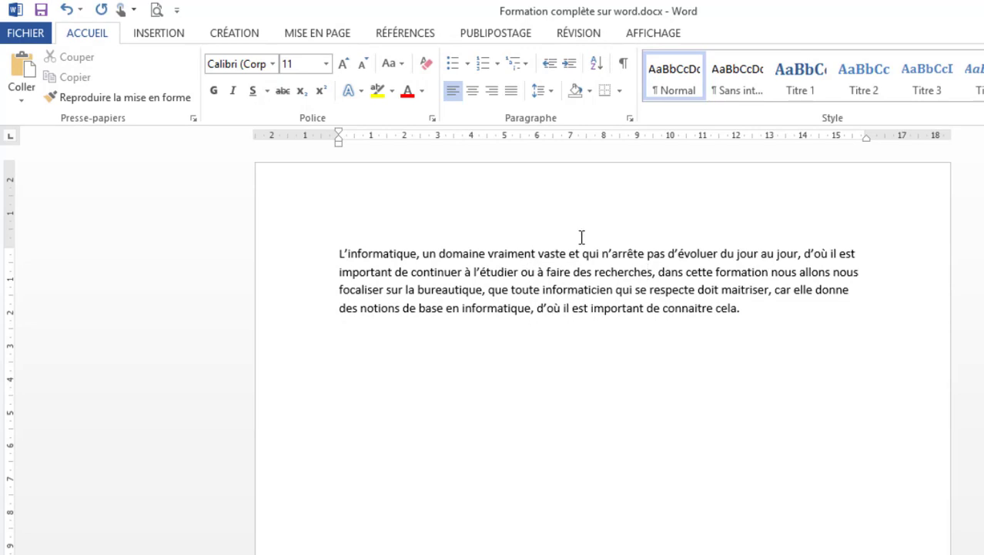
Select the single word "informaticien" in two different ways, clearing the selection each time.
left_click(613, 290)
left_click_drag(613, 290, 541, 291)
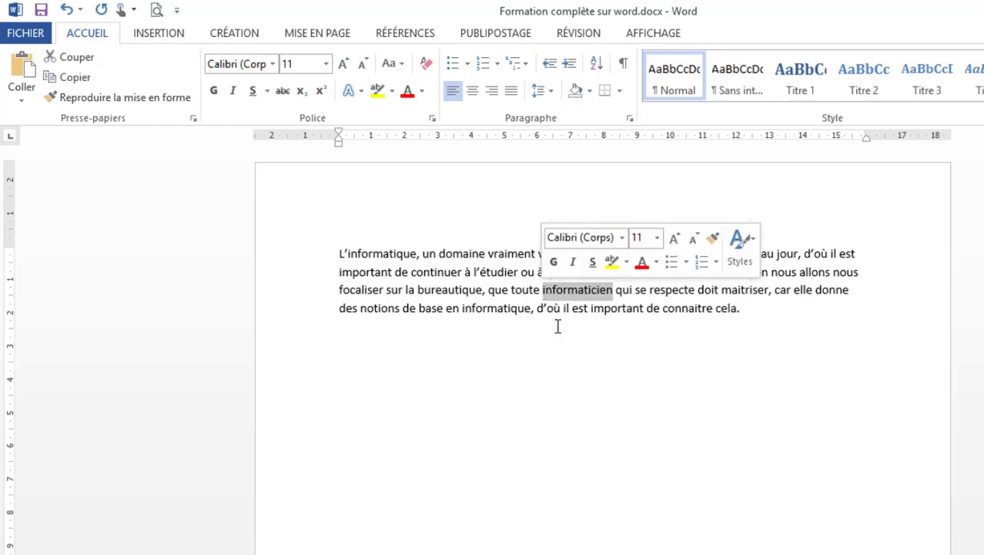
left_click(558, 327)
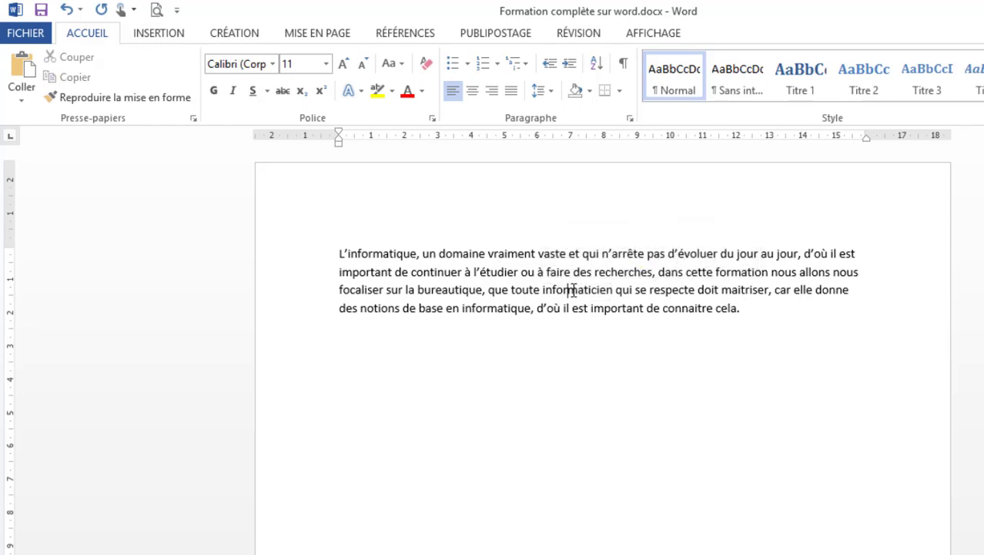
double_click(573, 290)
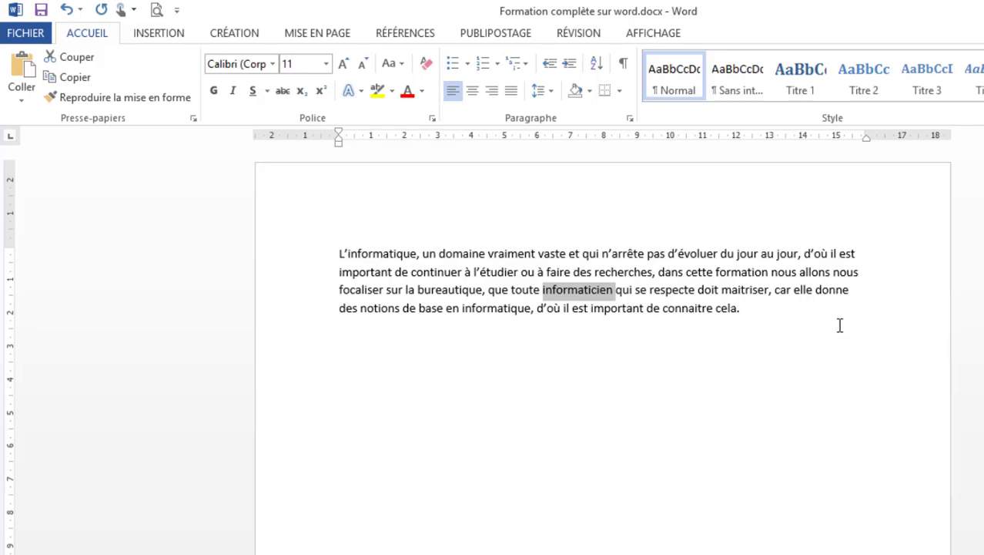
left_click(802, 306)
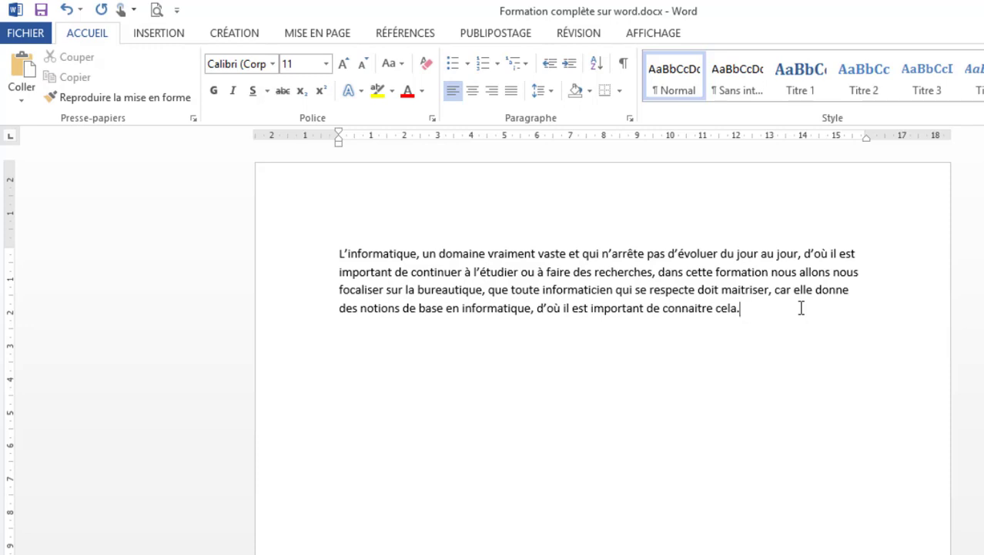
Select all the text of the document and increase its font size to 18.
key("ctrl+a")
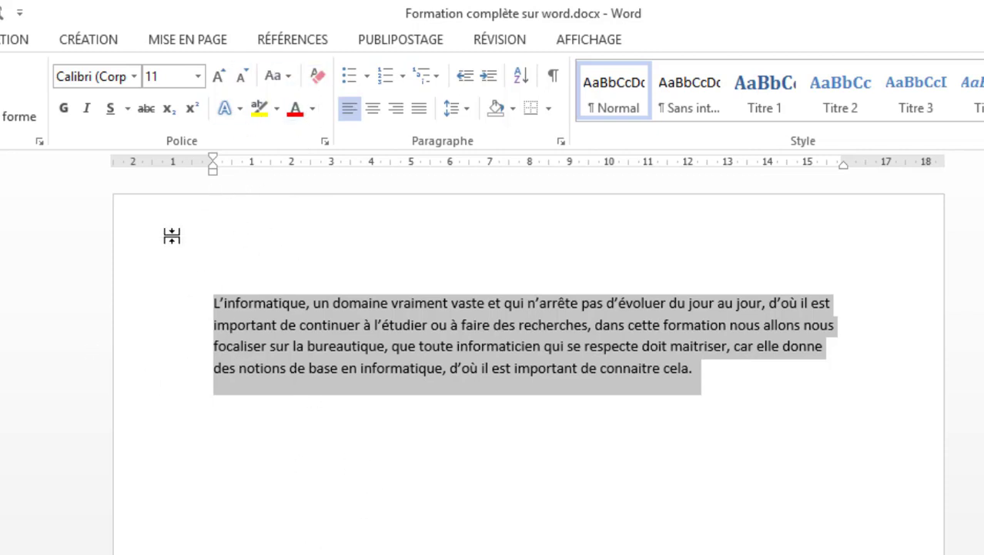
left_click(220, 77)
left_click(219, 77)
left_click(219, 77)
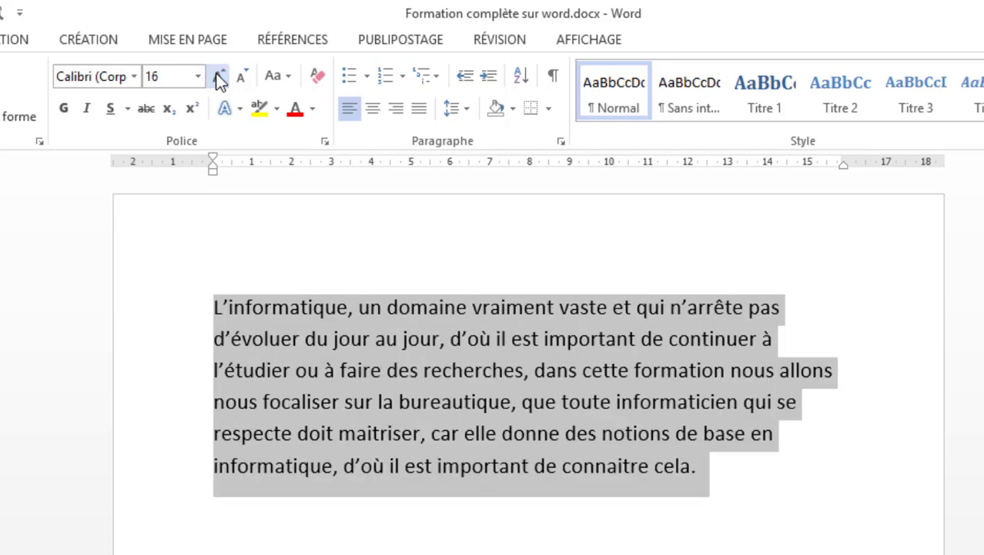
left_click(220, 77)
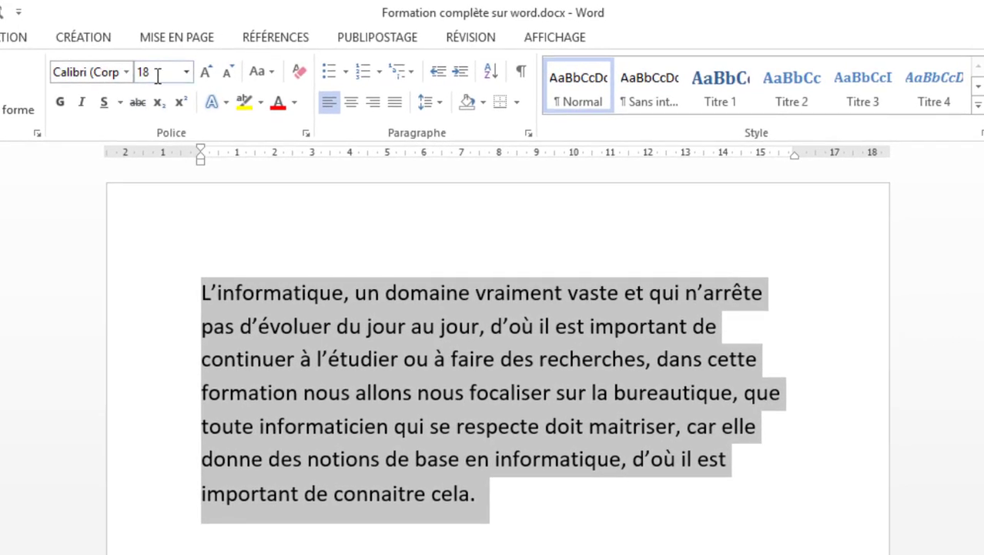
Reduce the selected text to size 14 and enlarge it back to 18.
left_click(231, 72)
left_click(231, 72)
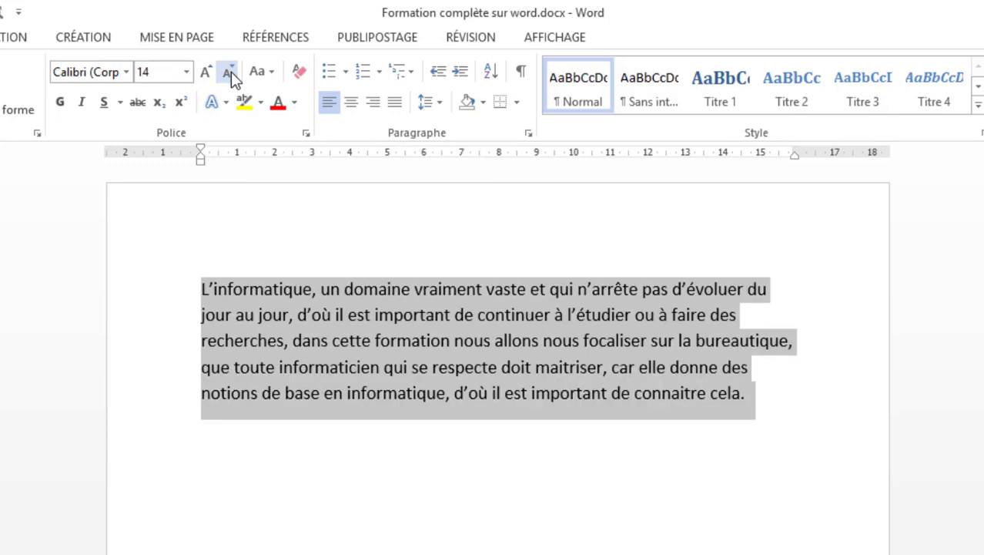
left_click(206, 73)
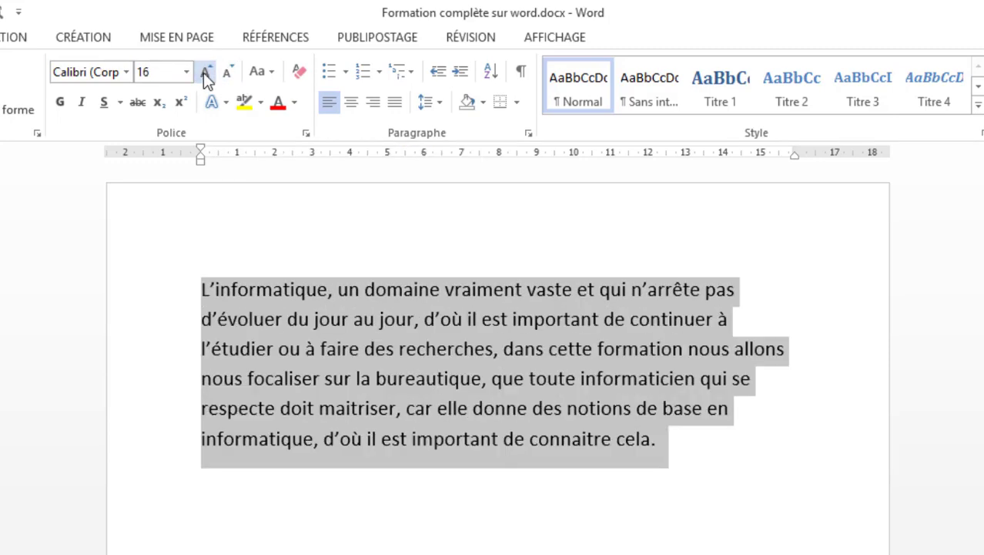
left_click(205, 74)
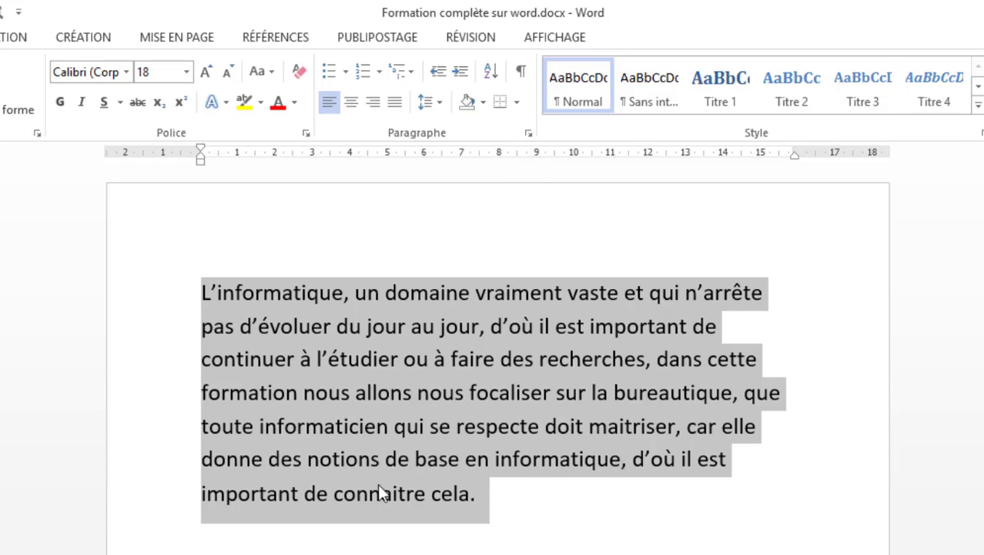
Try red on the selected text, undo it, and colour the text with the standard blue instead.
left_click(279, 105)
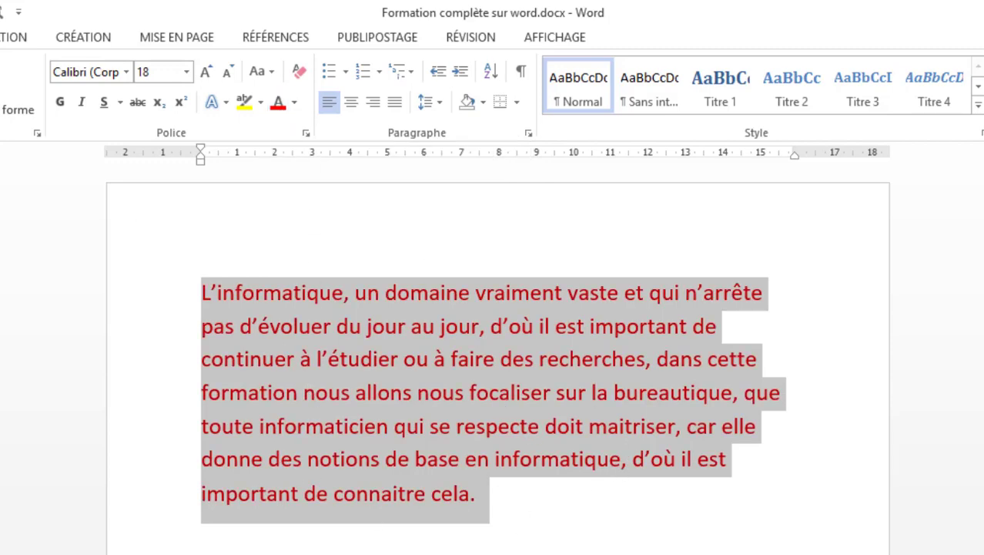
key("ctrl+z")
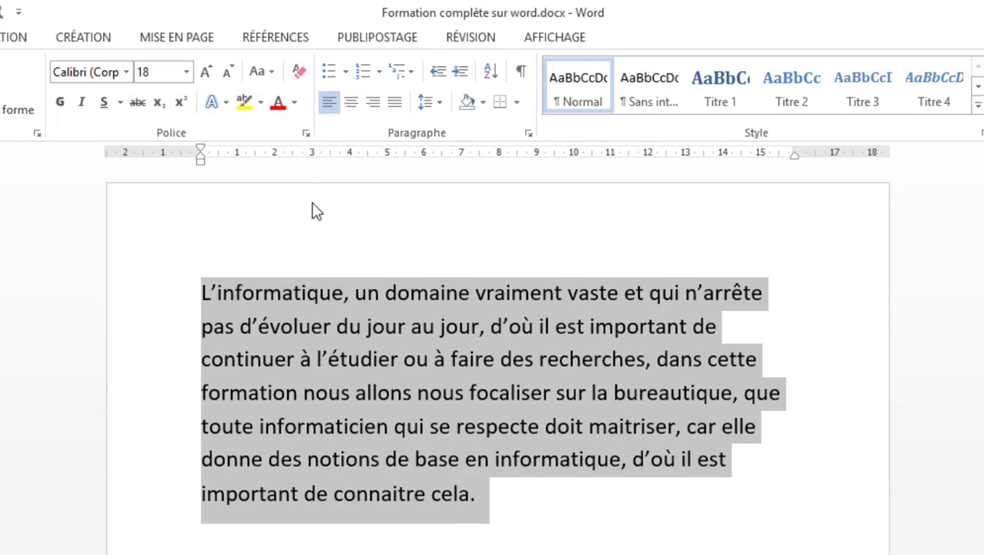
left_click(297, 108)
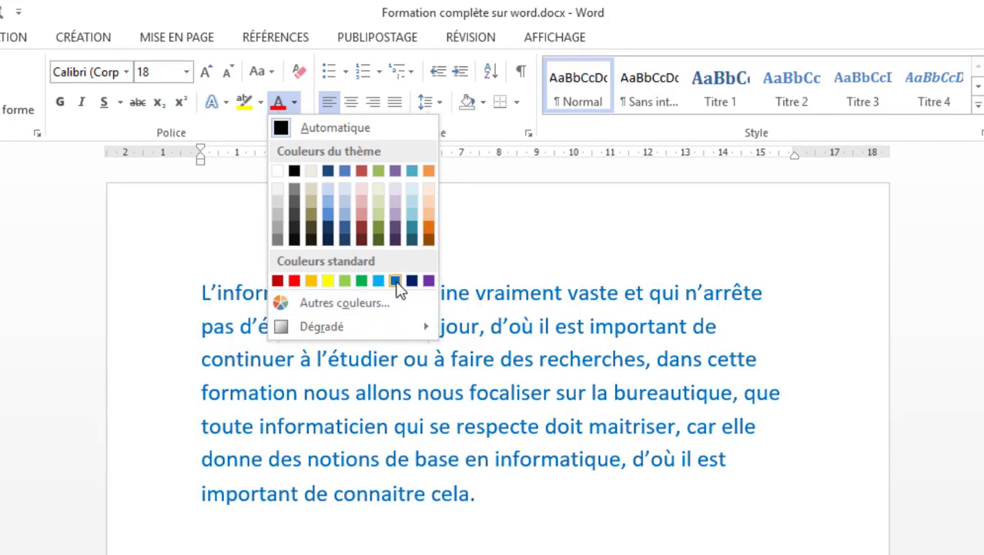
left_click(395, 282)
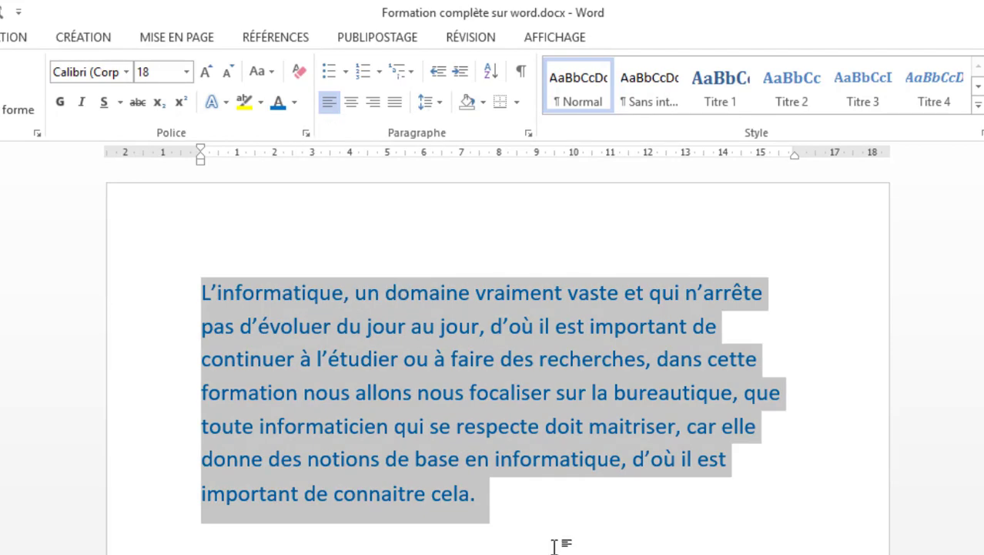
left_click(541, 498)
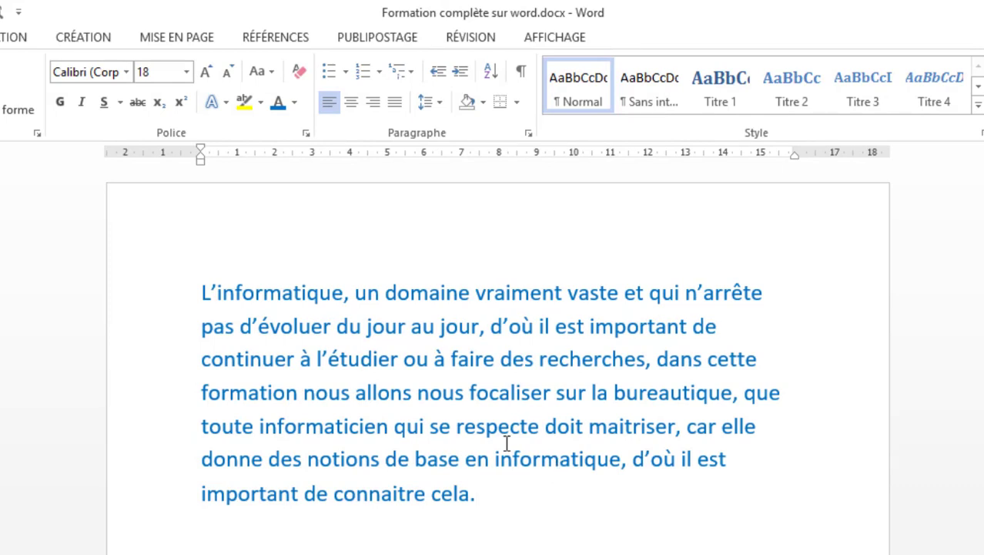
Select the whole paragraph, browse the available fonts, and set its font to Times New Roman.
triple_click(413, 433)
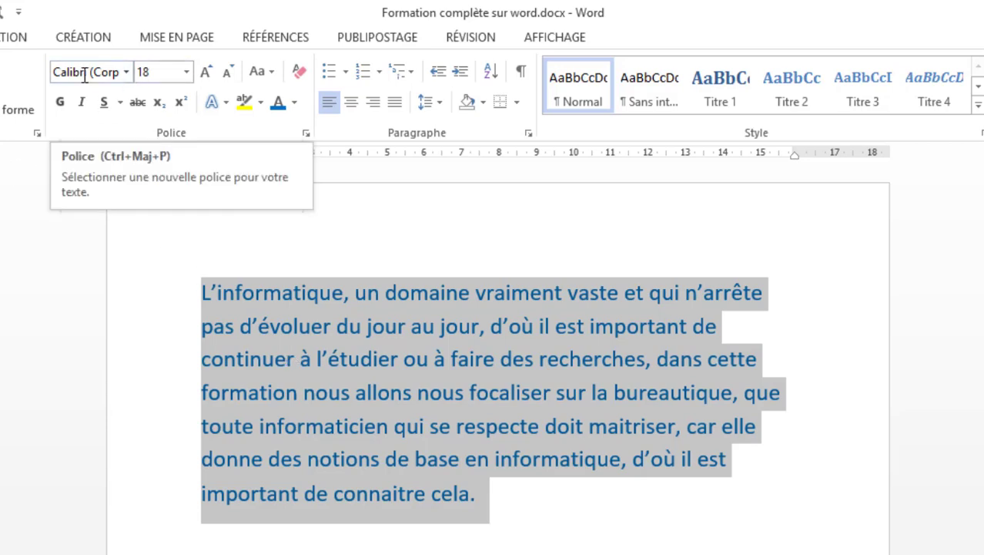
left_click(127, 72)
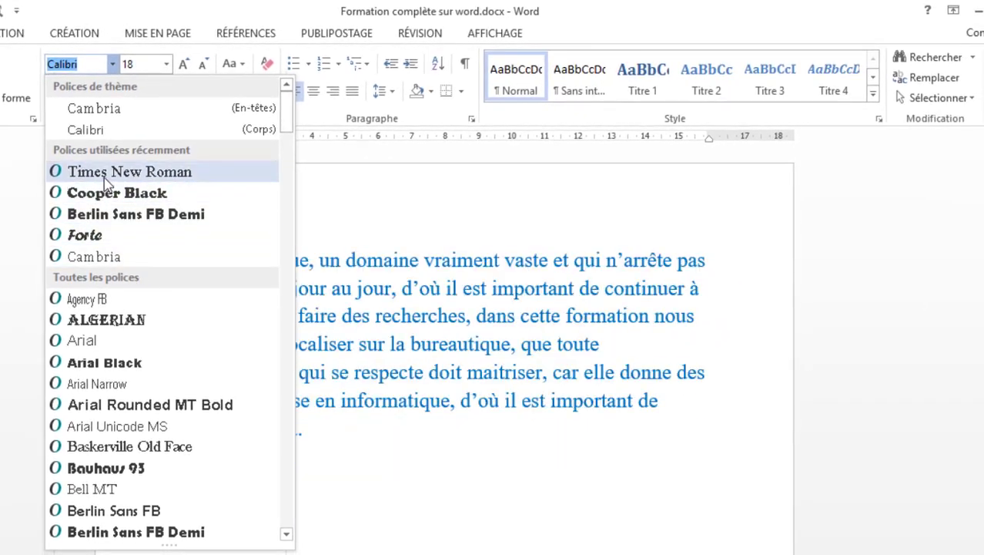
scroll(162, 324, "down", 4)
scroll(171, 363, "down", 18)
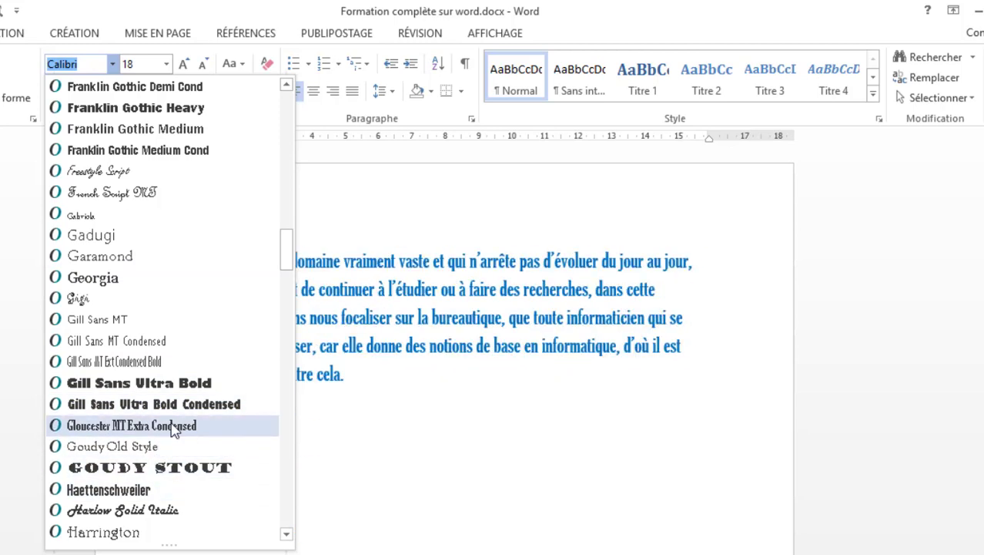
scroll(174, 428, "up", 20)
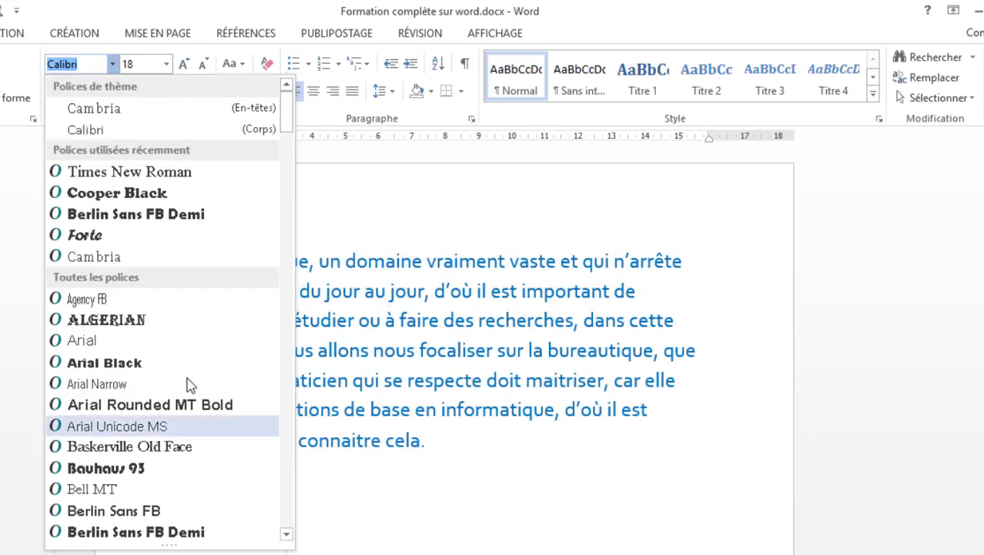
left_click(172, 179)
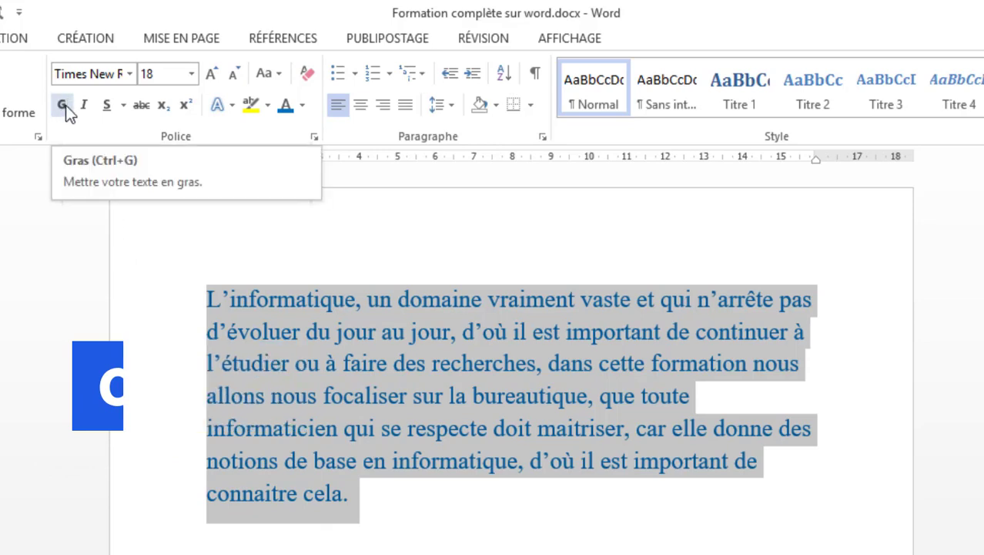
Make the selected paragraph bold, toggling bold off and on again to compare.
key("ctrl+g")
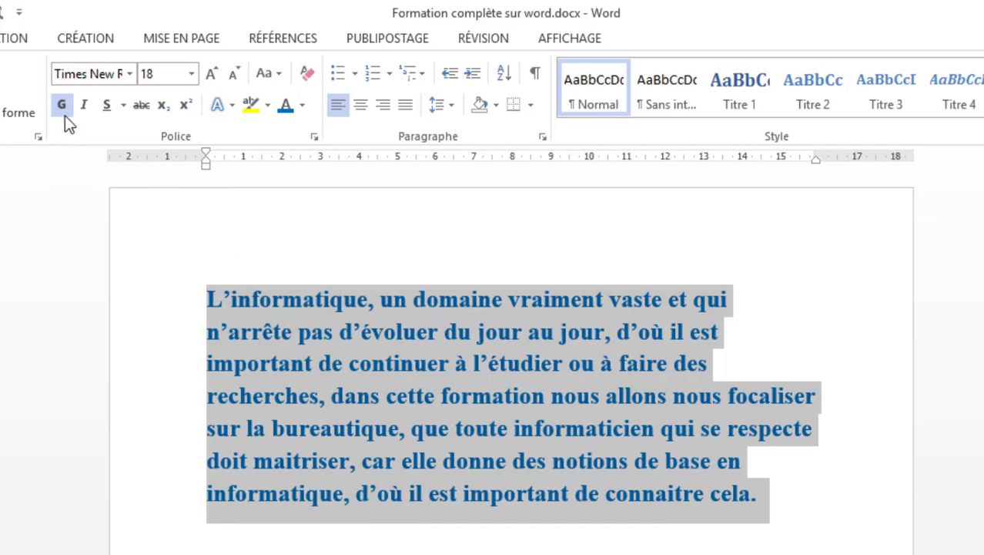
left_click(64, 114)
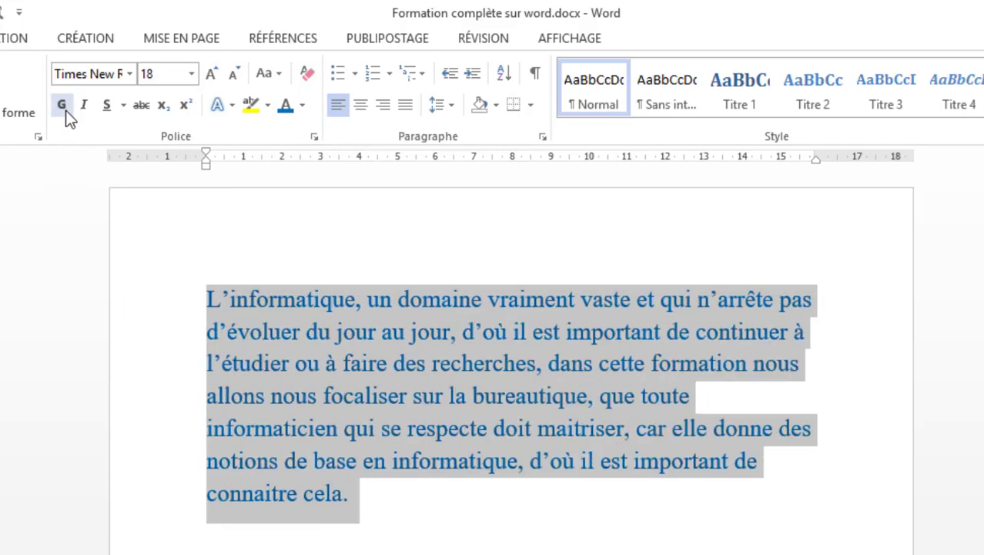
left_click(65, 110)
Try italic and underline on the selected paragraph, preview other underline styles, and remove both effects again.
left_click(91, 108)
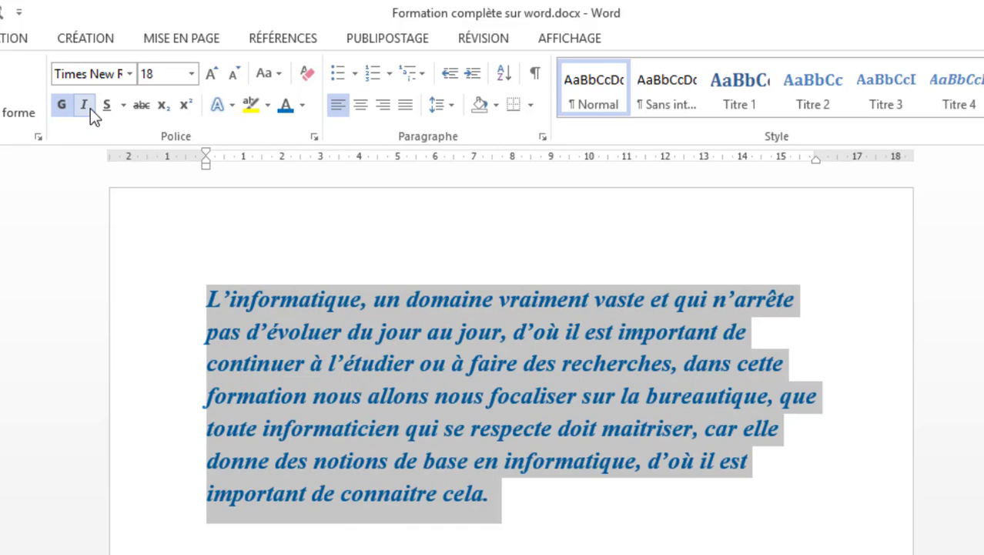
left_click(106, 108)
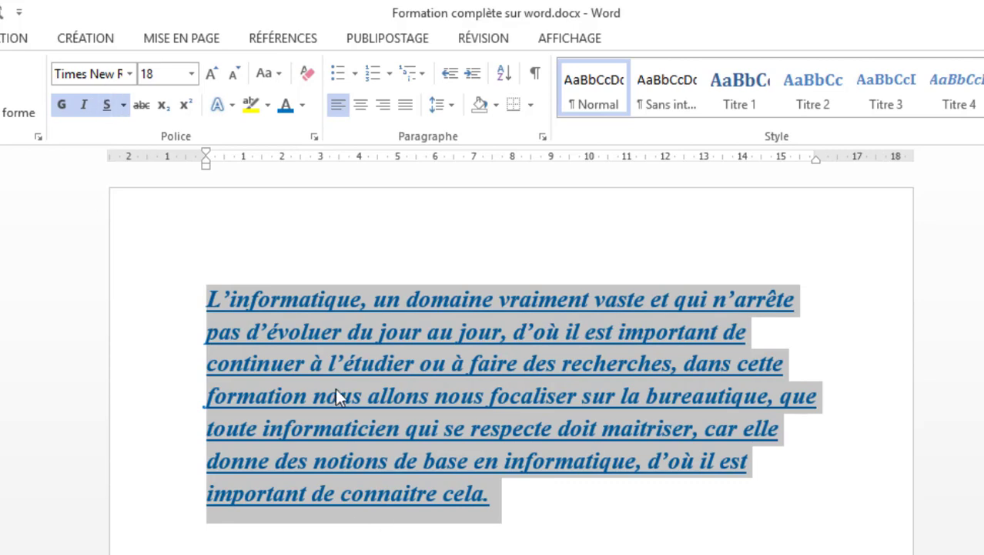
left_click(123, 104)
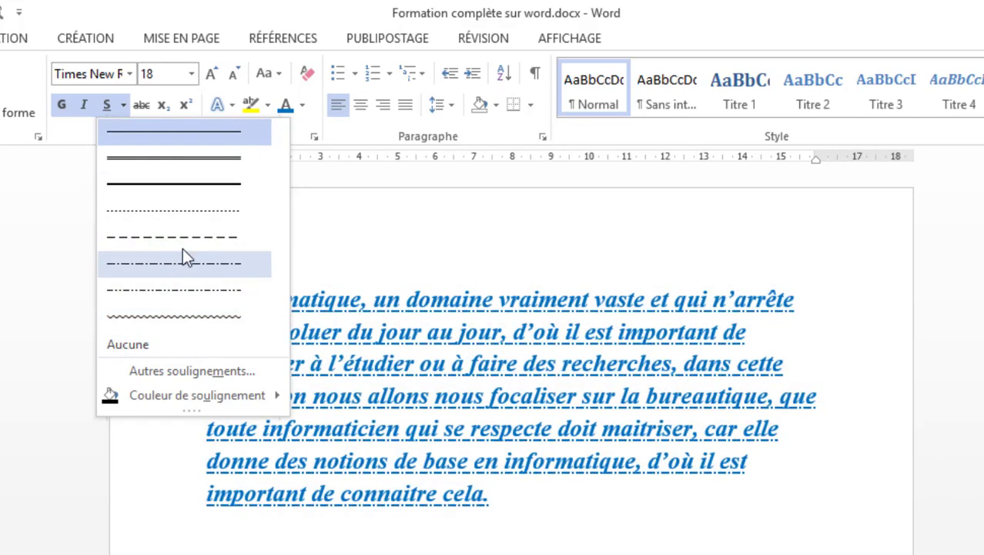
left_click(120, 105)
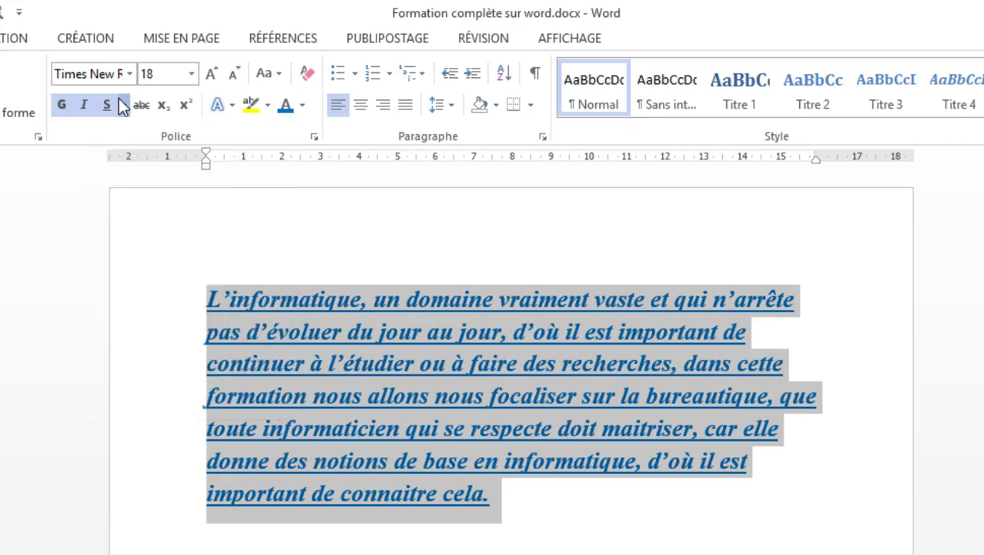
left_click(111, 99)
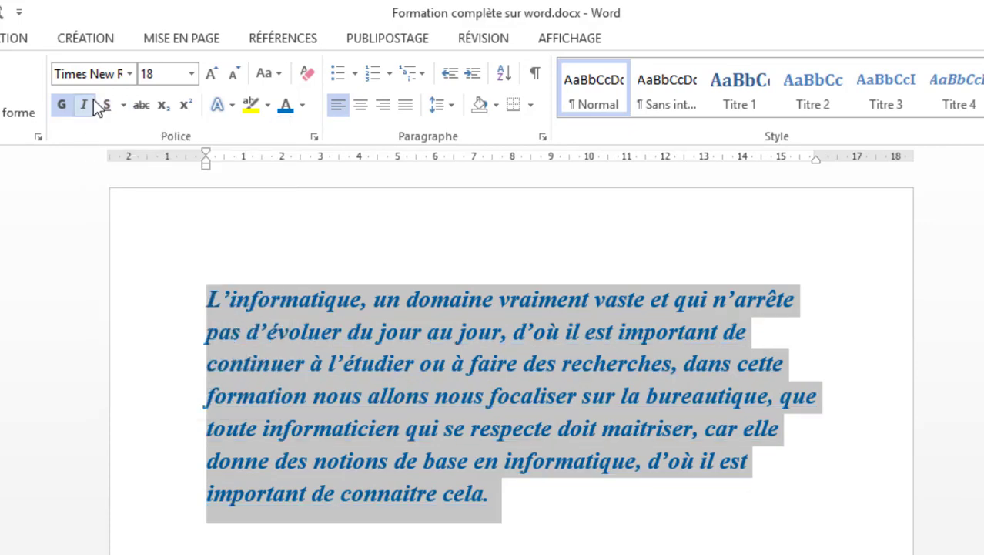
left_click(87, 105)
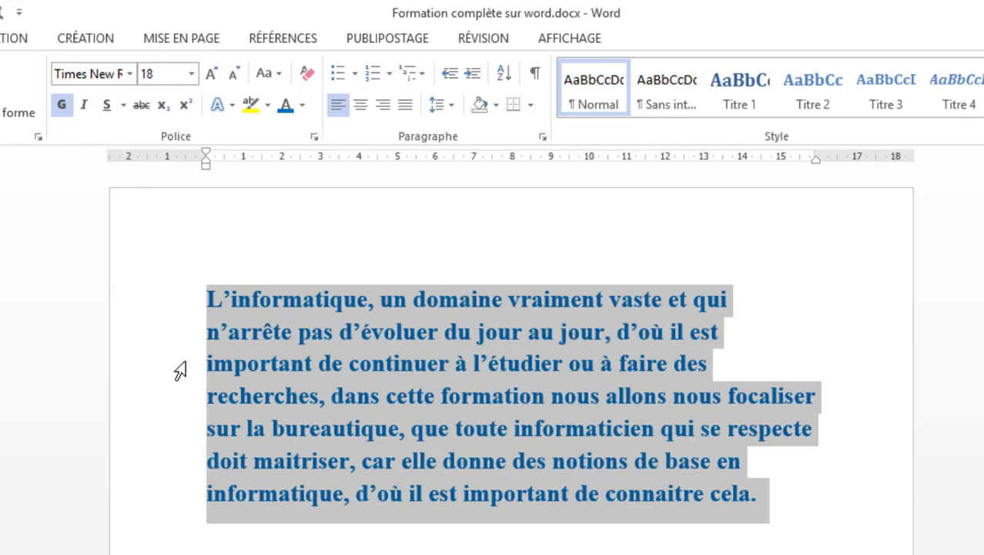
Examine the highlight colours and the text effects, including outline, shadow, reflection and glow, without applying any.
left_click(268, 106)
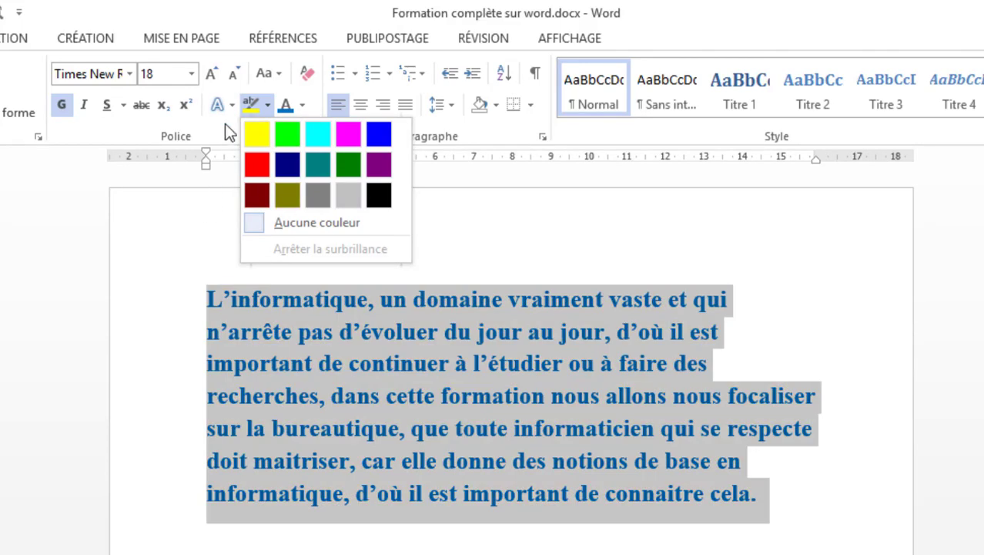
left_click(230, 105)
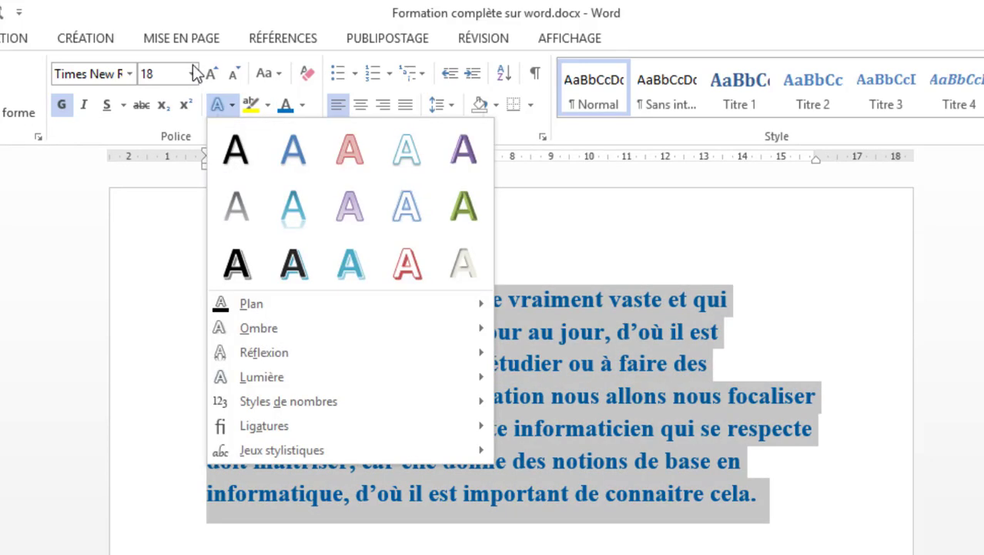
mouse_move(282, 308)
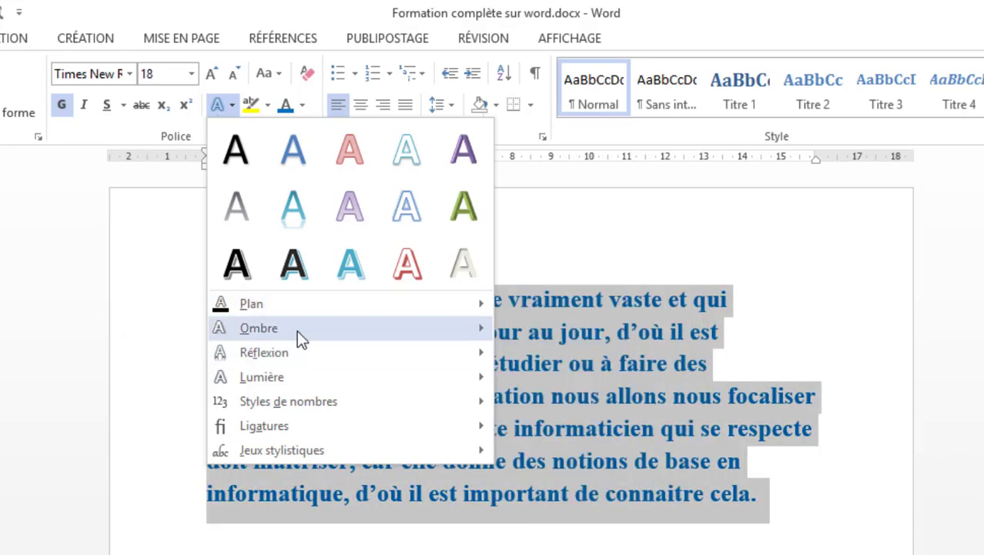
mouse_move(350, 361)
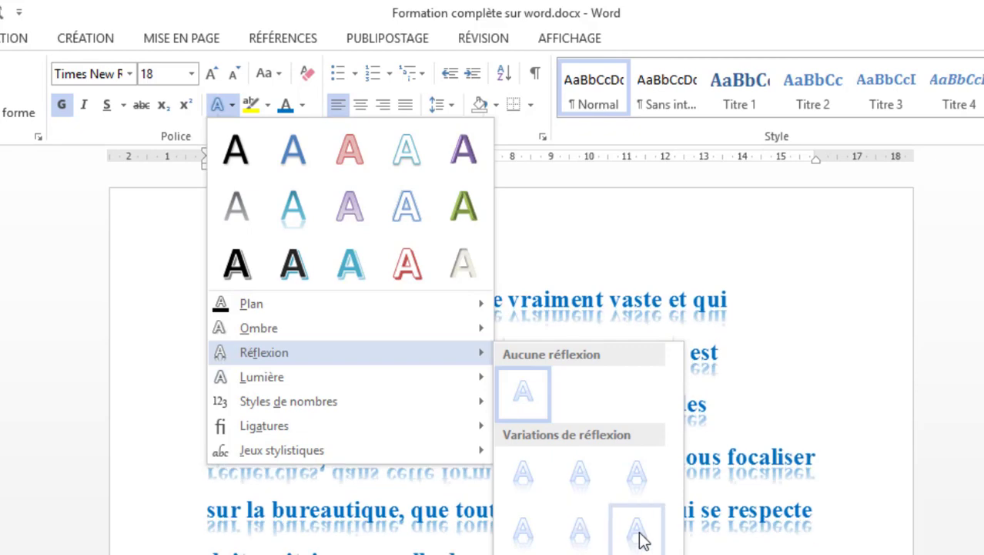
mouse_move(340, 378)
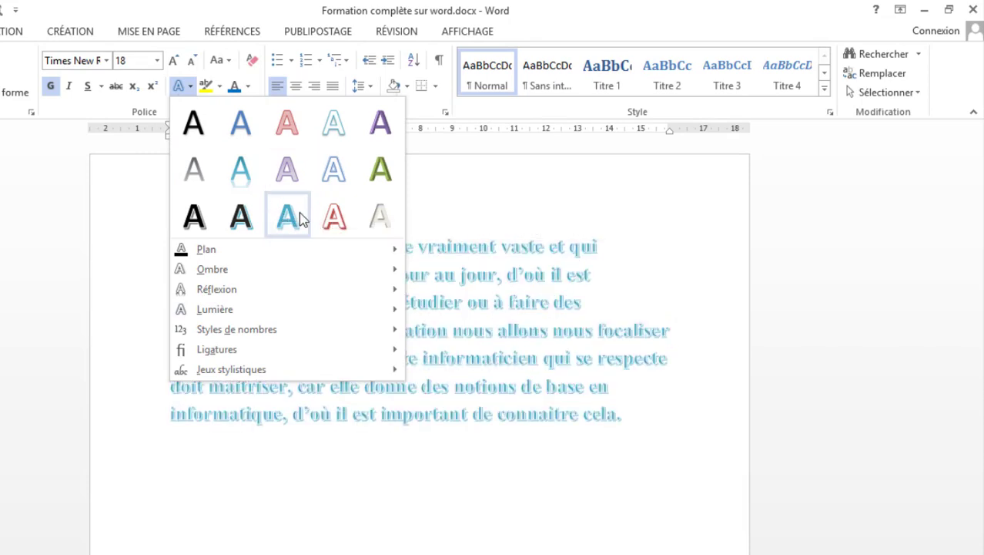
left_click(447, 207)
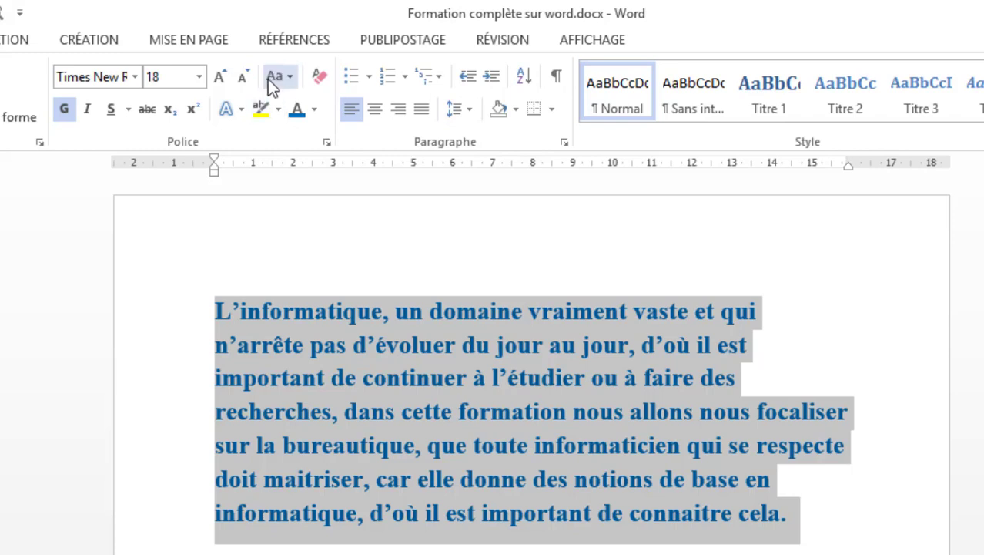
Try converting the selected paragraph to uppercase and clearing all its formatting, and undo both changes.
left_click(290, 77)
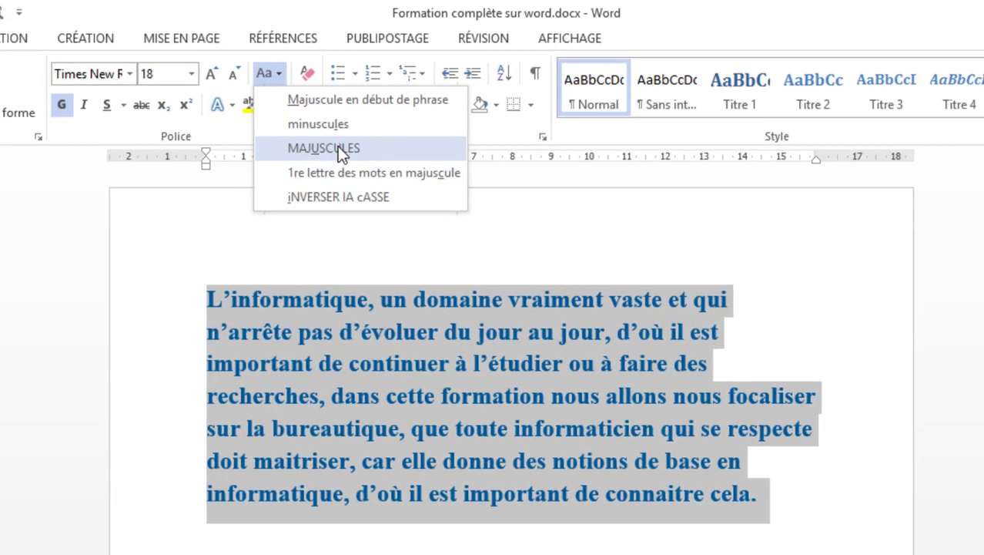
left_click(338, 146)
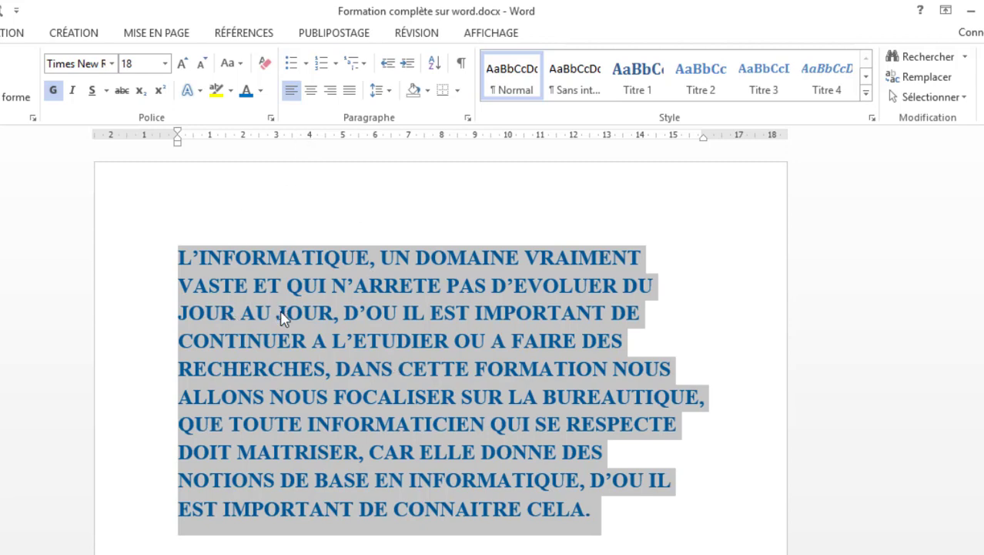
left_click(265, 66)
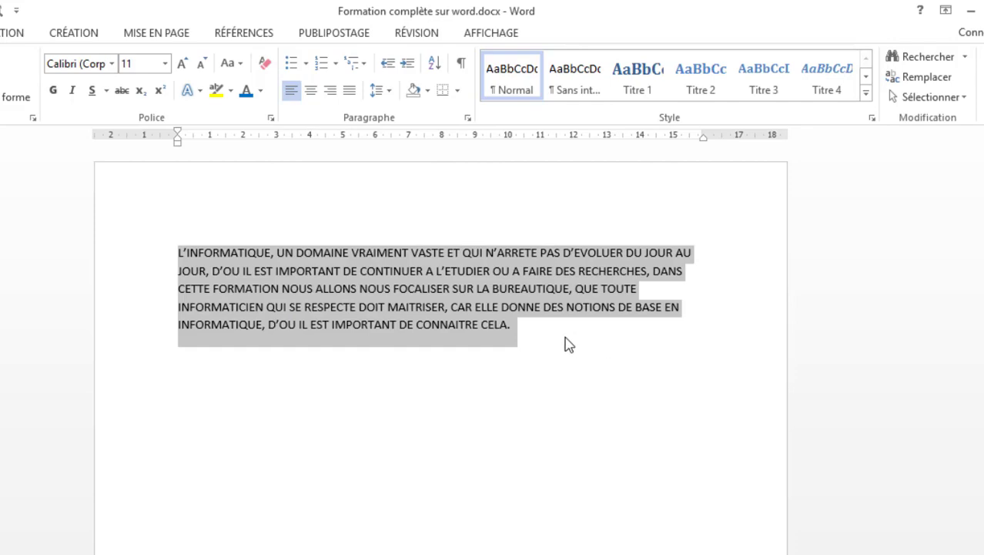
left_click(58, 7)
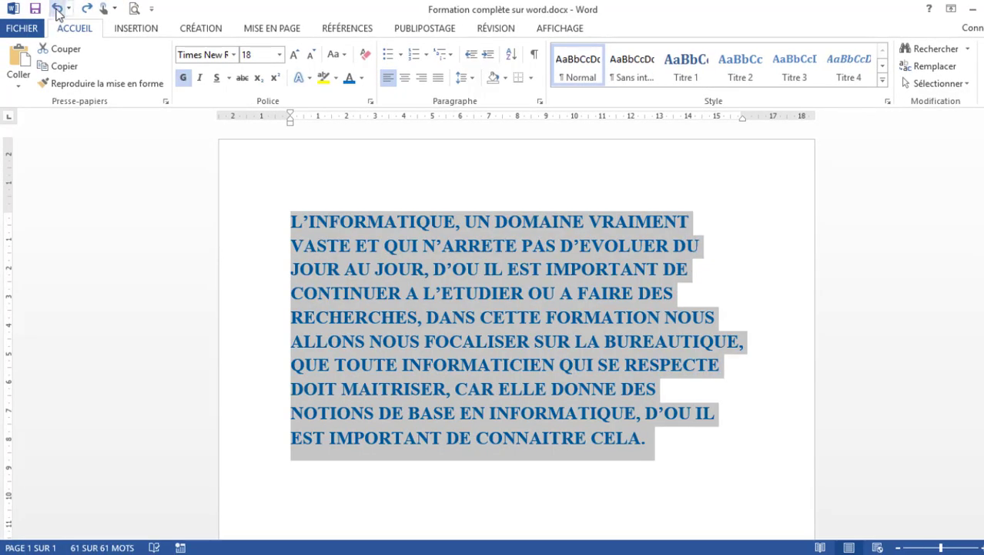
left_click(58, 8)
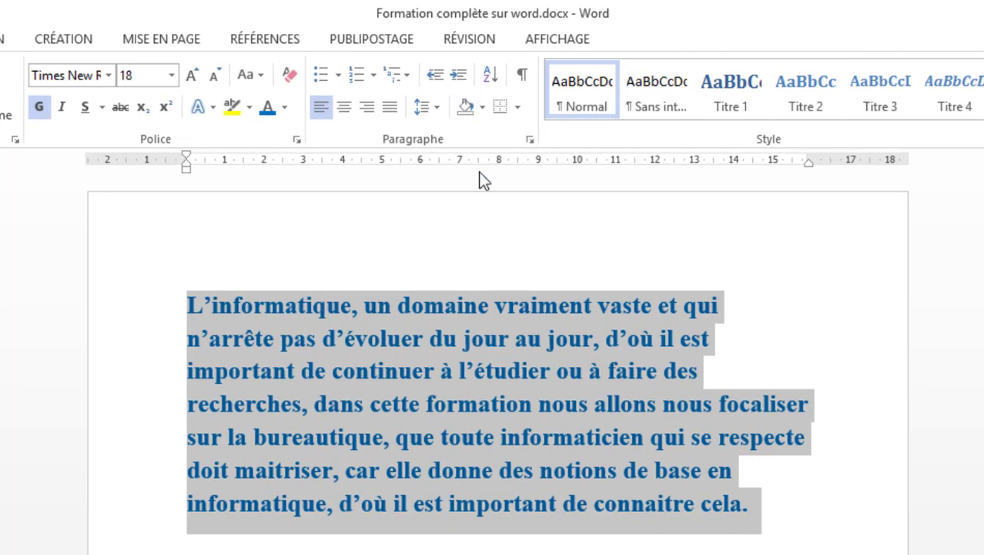
Try standard green and black shading behind the selected paragraph, and set the shading back to no colour.
left_click(466, 109)
left_click(483, 108)
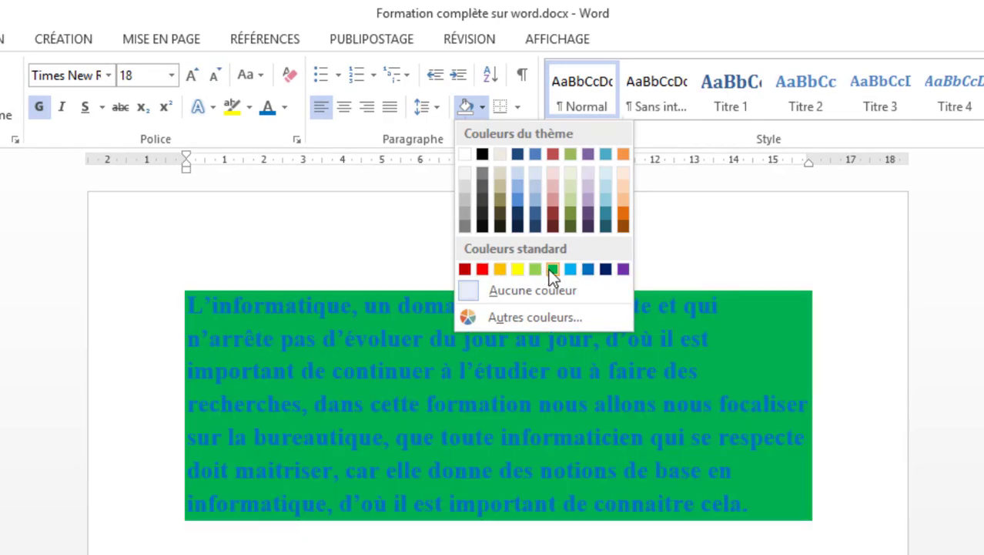
left_click(552, 269)
left_click(482, 106)
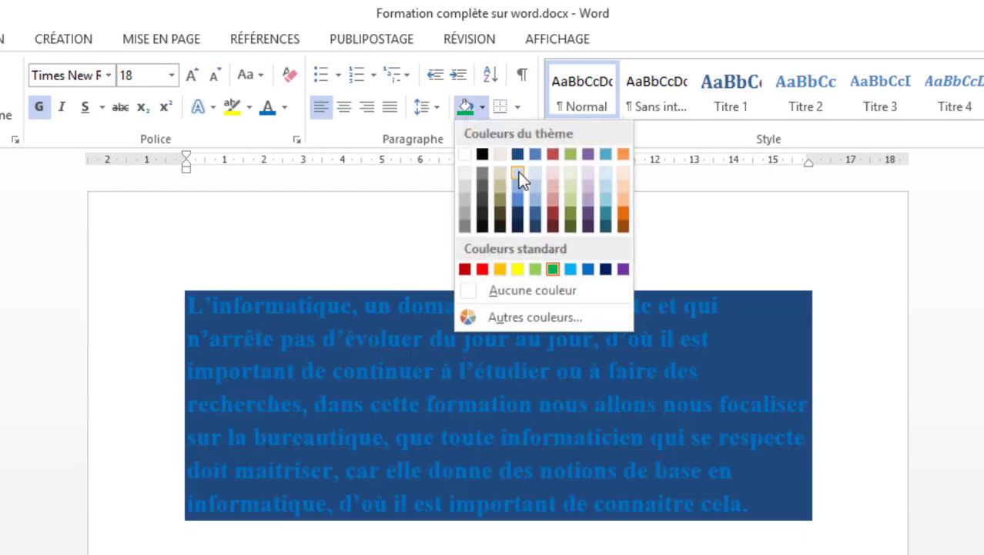
left_click(482, 154)
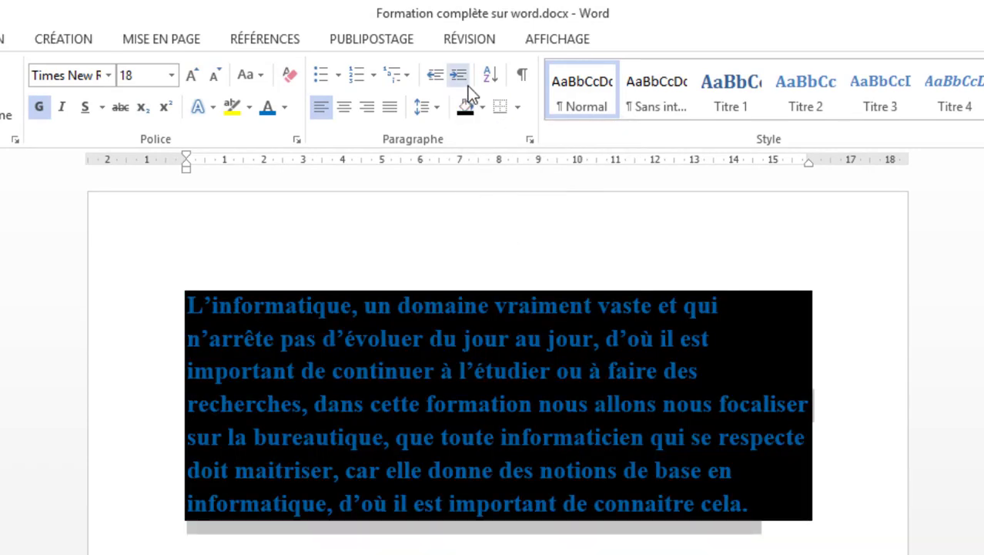
left_click(482, 108)
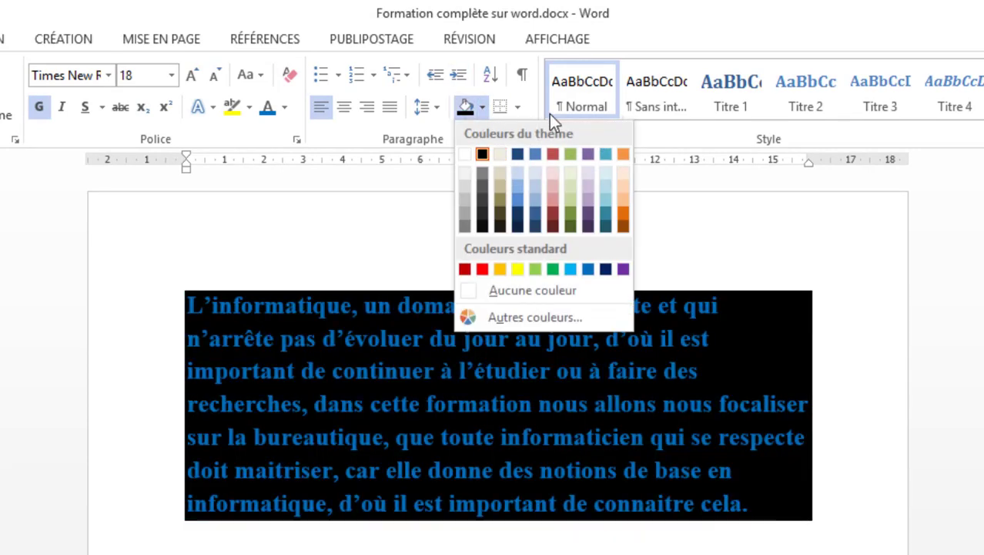
left_click(523, 290)
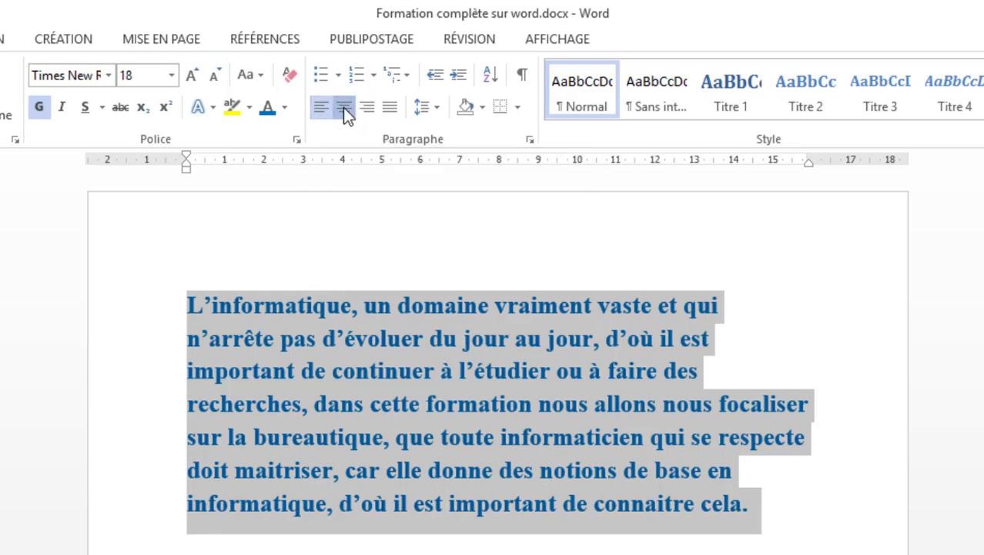
Centre the selected paragraph and insert an empty line above it, with the cursor placed there.
left_click(343, 107)
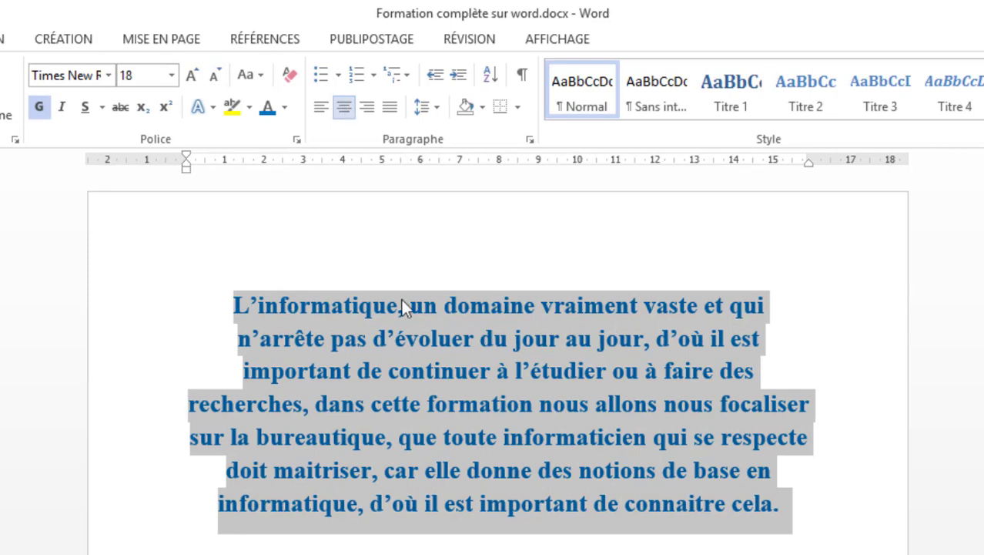
left_click(236, 307)
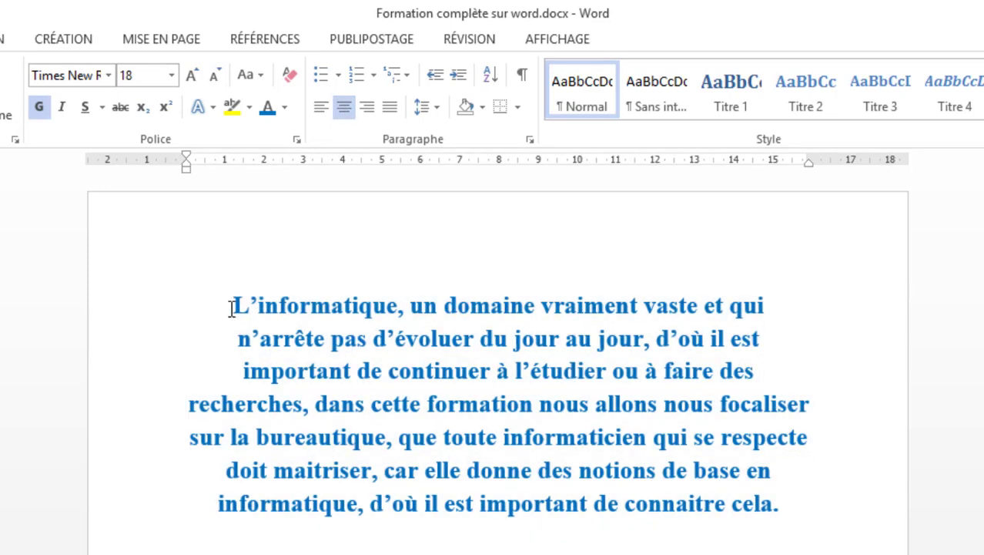
key("Return")
key("Up")
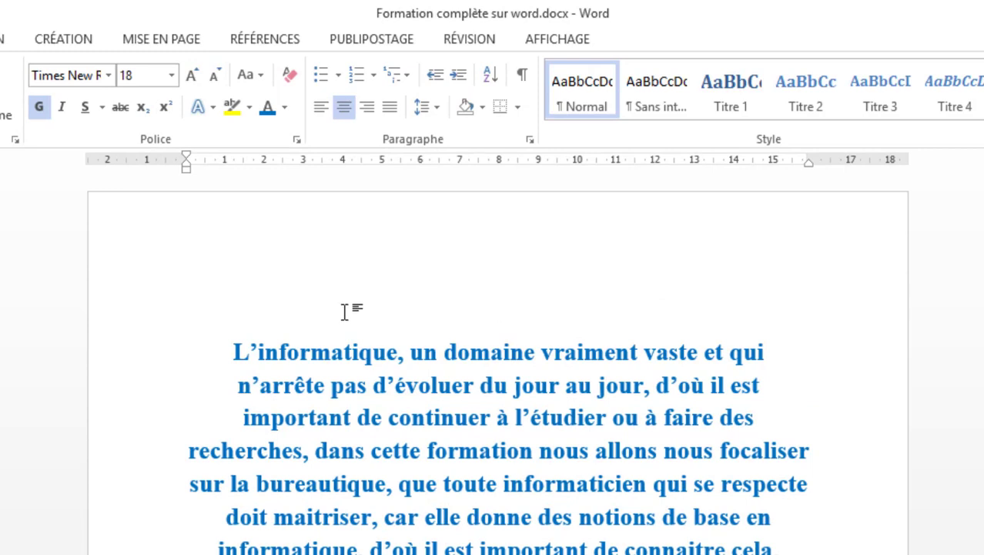
Left-align the empty line above the paragraph and enter the title "BUREAUTIQUE" on it.
left_click(320, 109)
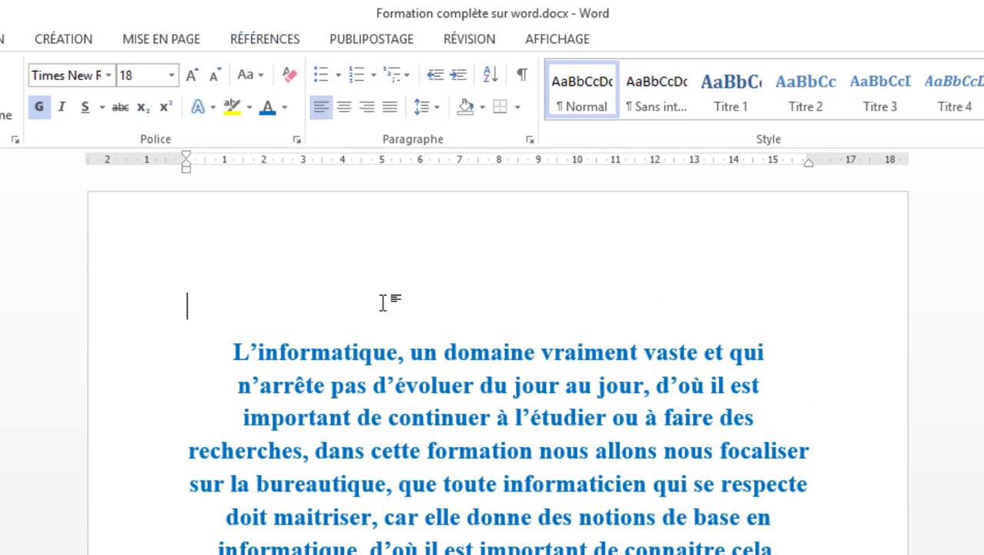
type("BUREU")
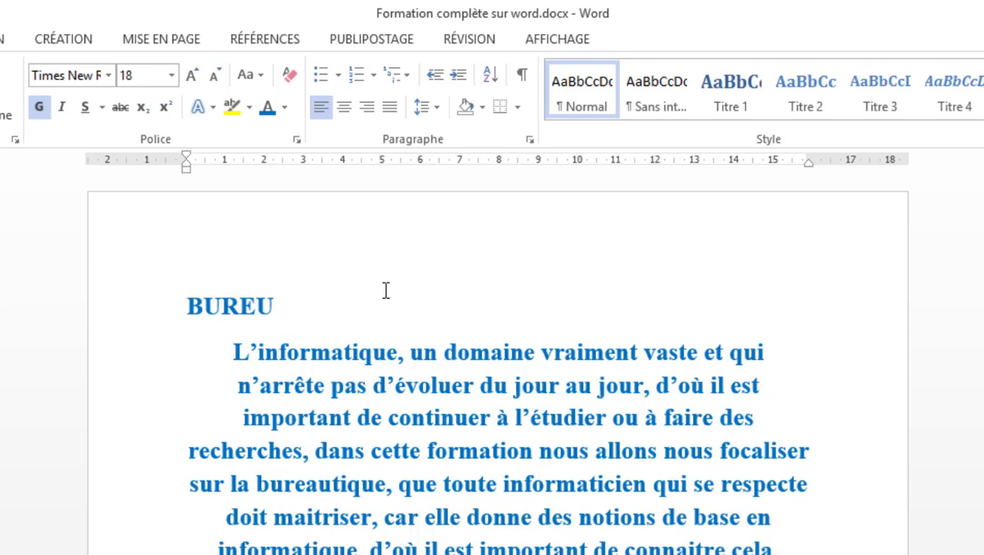
key("BackSpace")
type("AU")
type("TIQUE")
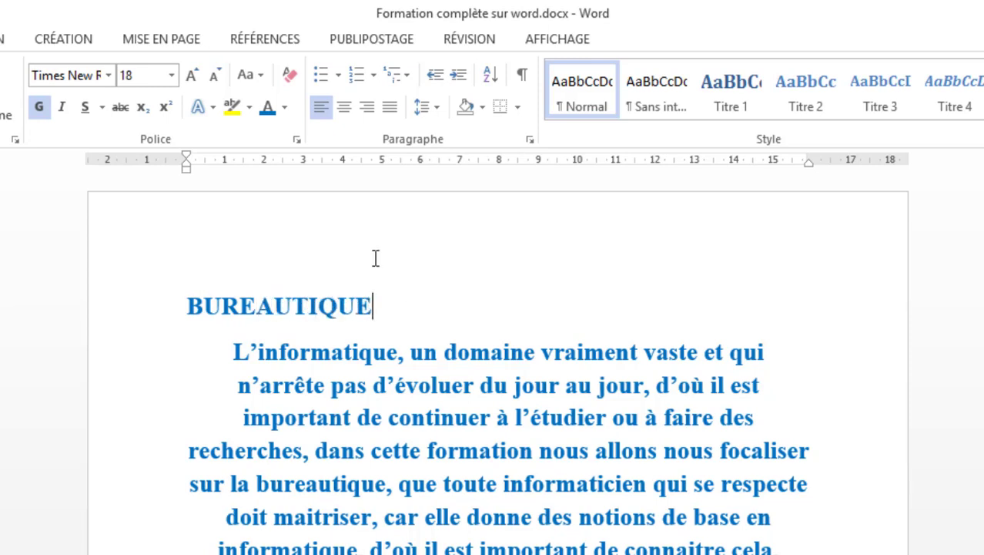
Try right and justified alignment on the "BUREAUTIQUE" title, and leave it centred.
left_click(345, 113)
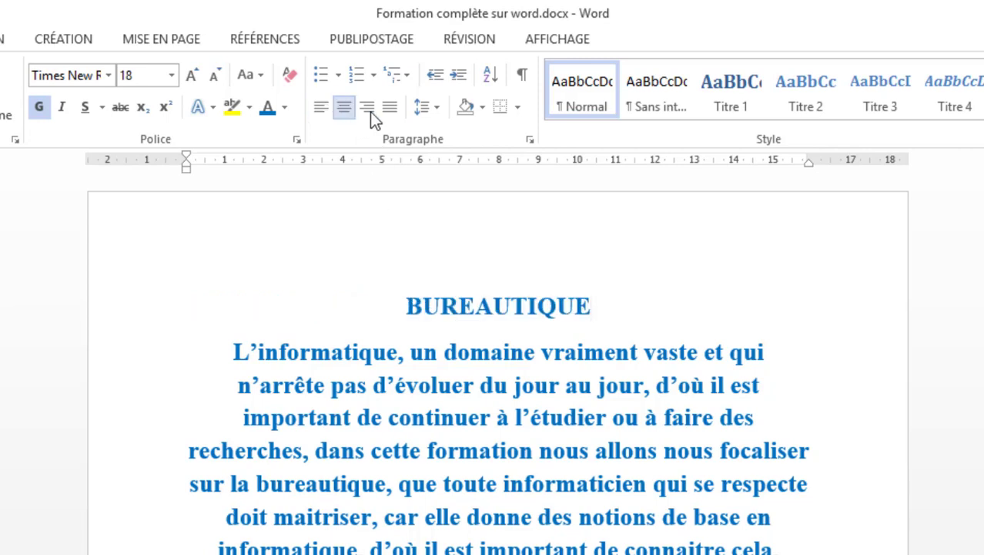
left_click(369, 115)
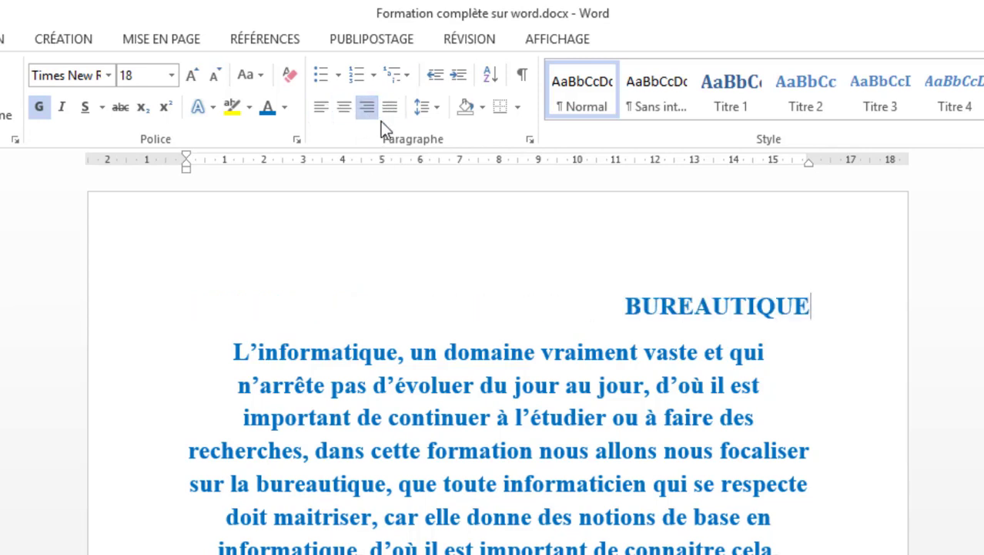
left_click(387, 107)
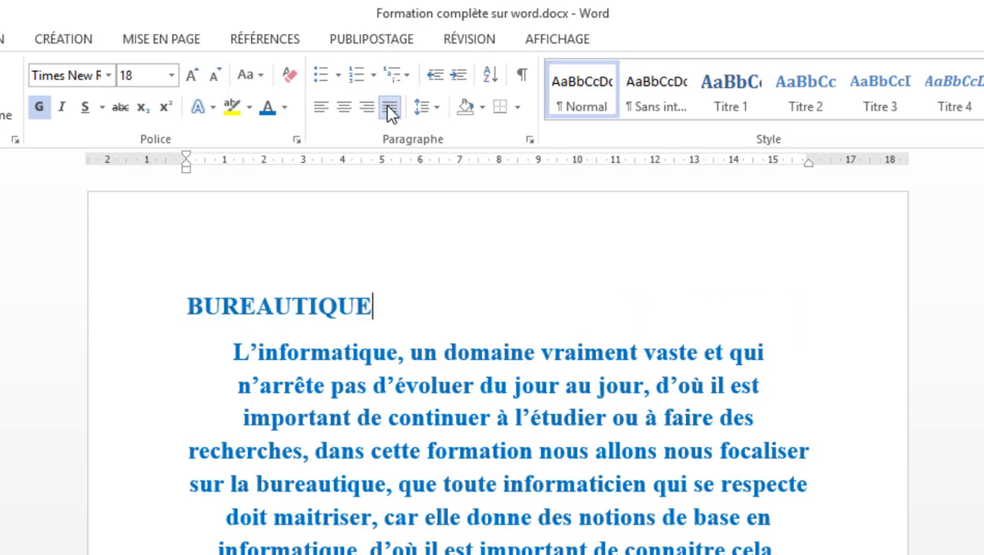
left_click(343, 110)
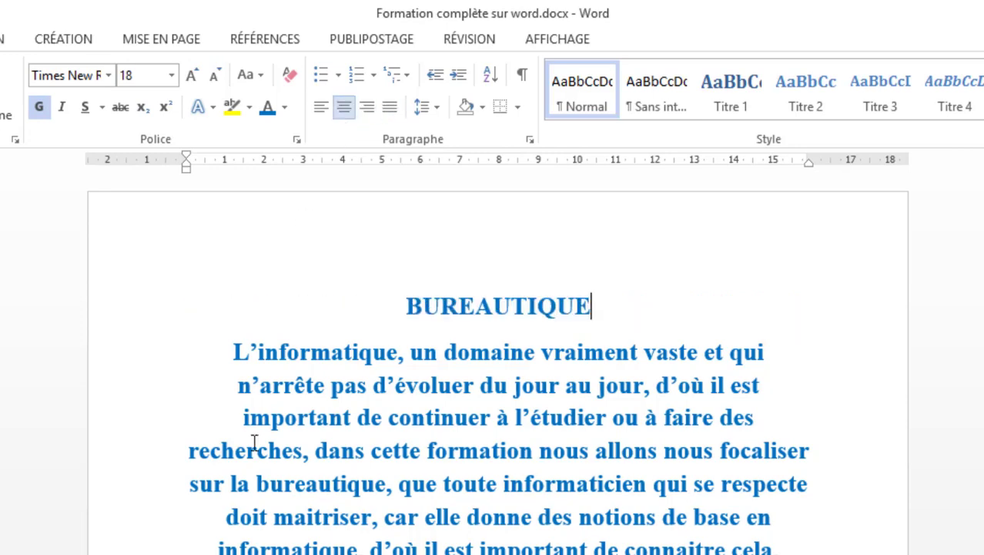
Justify the whole paragraph beneath the "BUREAUTIQUE" title.
left_click_drag(804, 548, 209, 360)
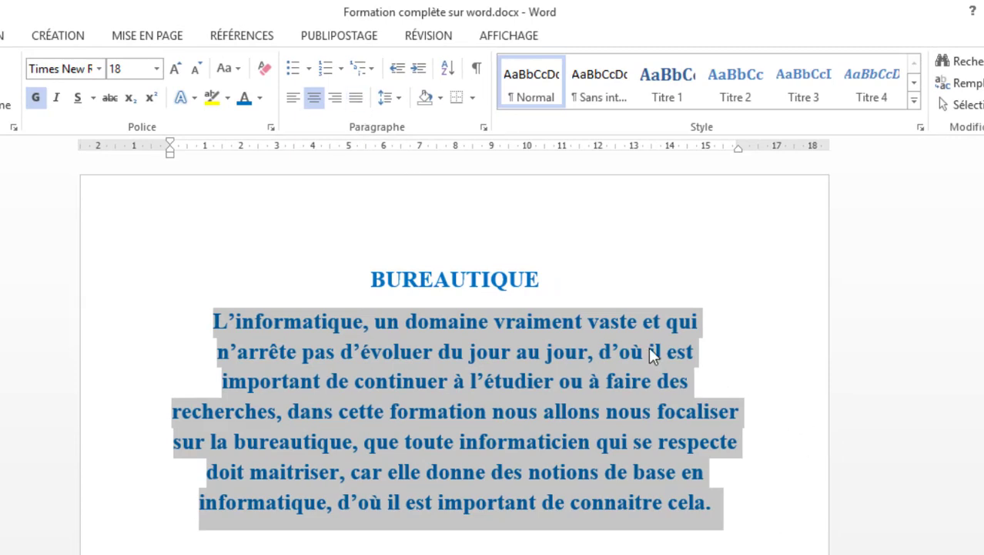
left_click(355, 97)
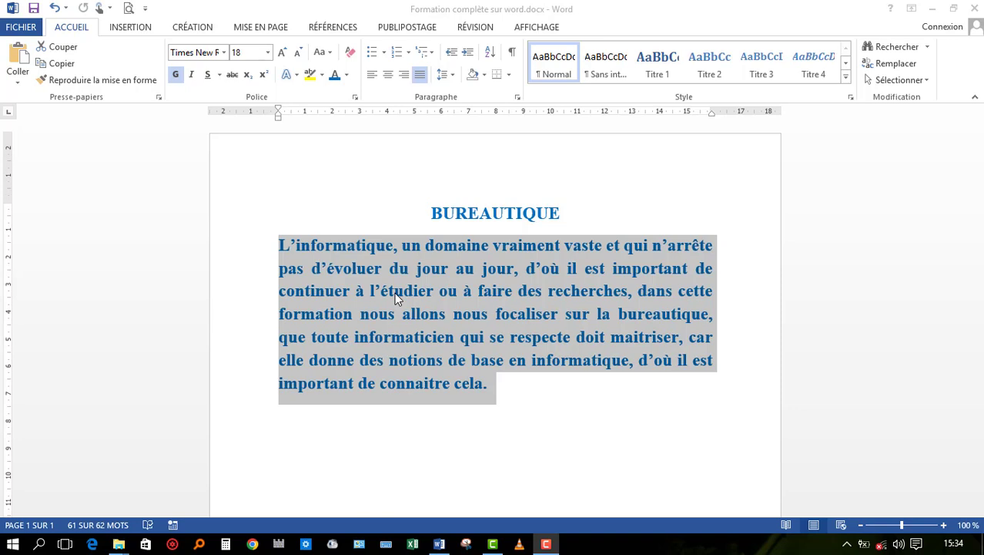
scroll(395, 290, "down", 3)
scroll(397, 287, "up", 3)
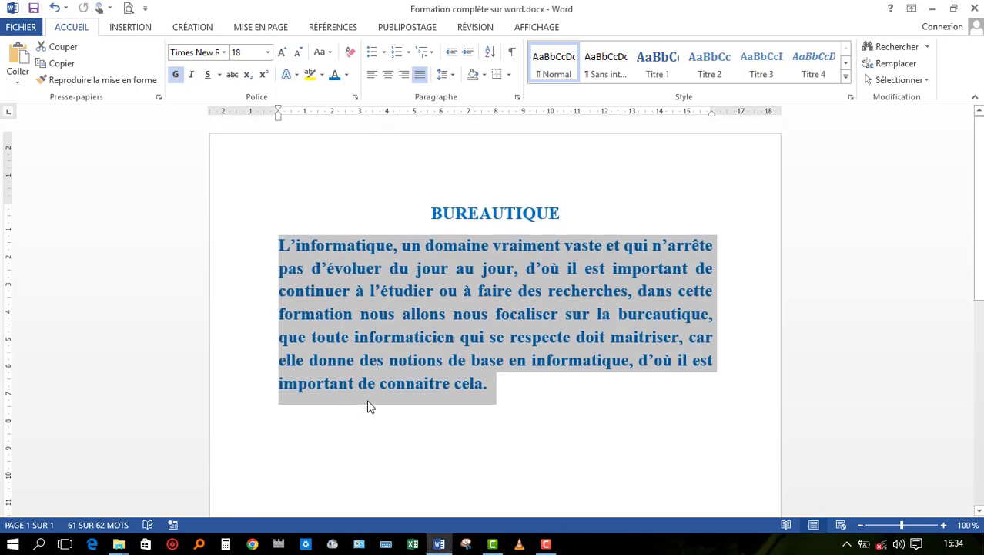
Start a new line below the paragraph and enter "La mangue" and "L'orange" on separate lines.
left_click(371, 408)
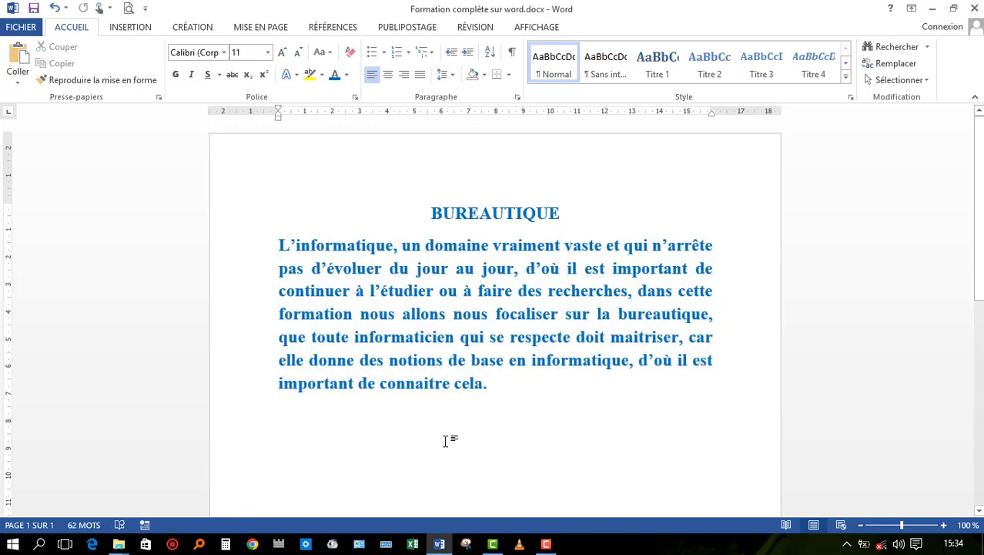
key("Return")
scroll(435, 409, "down", 2)
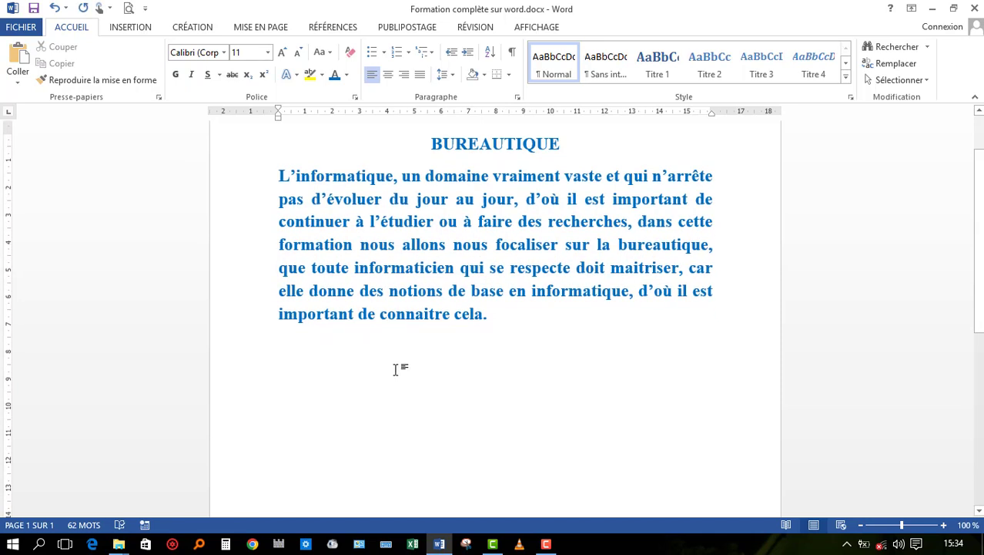
type("ma")
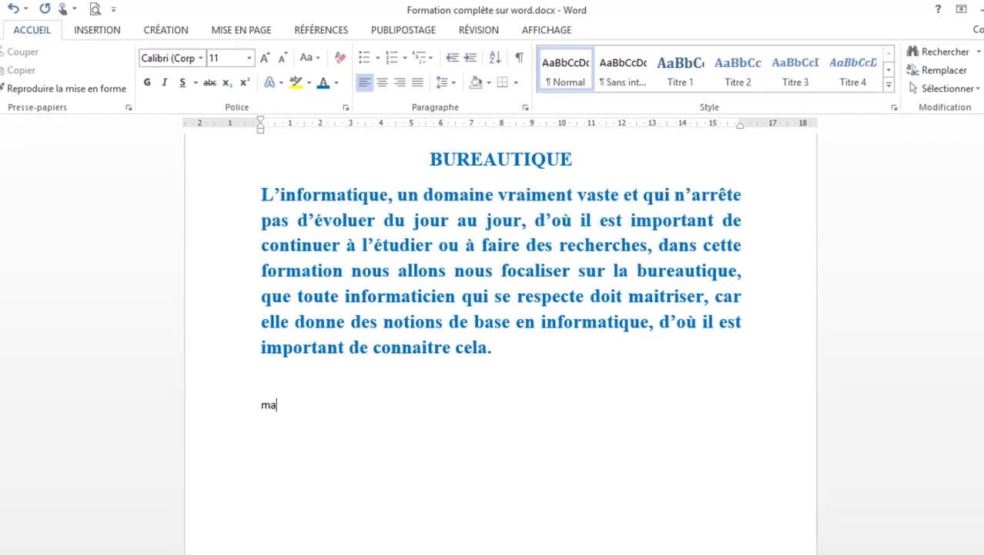
key("BackSpace")
key("BackSpace")
type("La man")
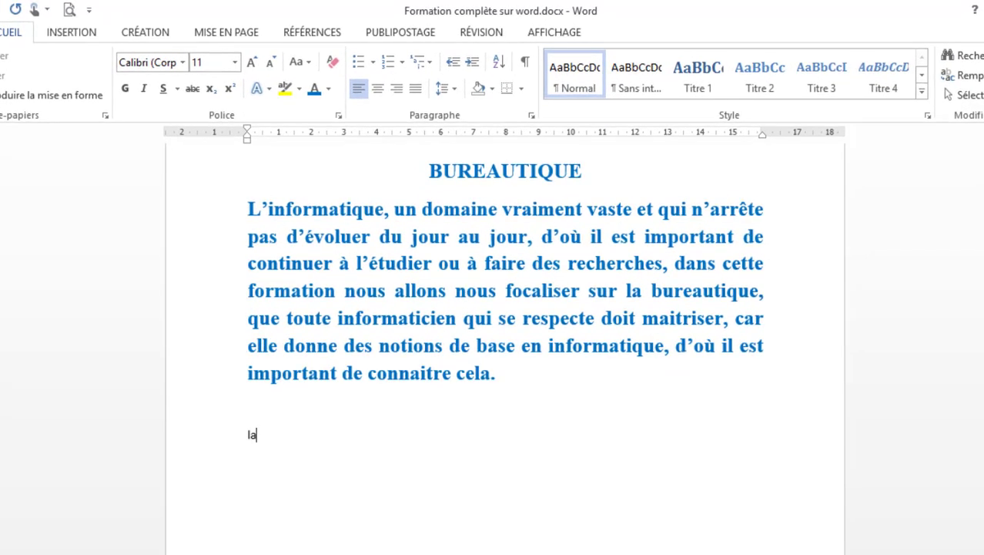
type("gue")
key("Return")
type("L'or")
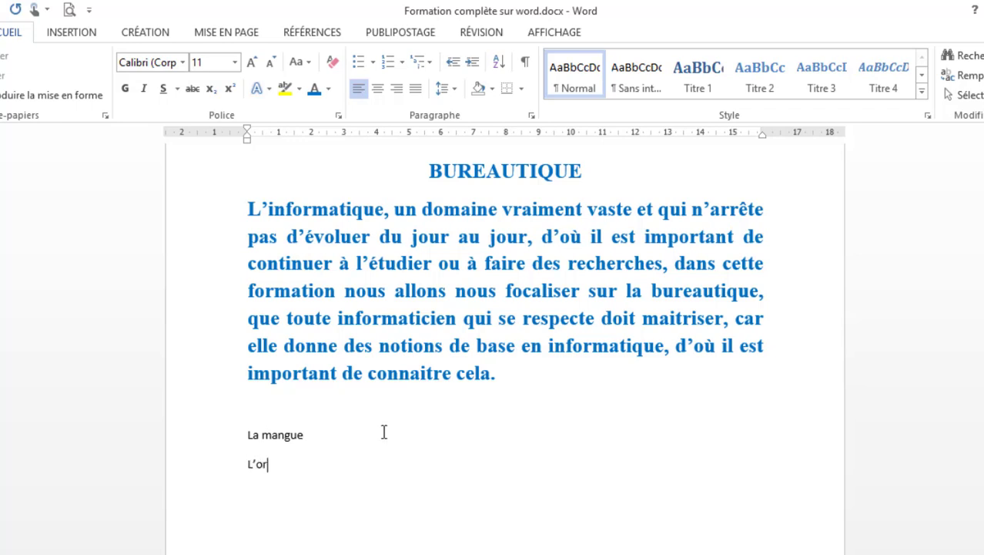
type("o")
key("BackSpace")
type("ange")
Continue the fruit list with "La papaye", "La banane" and "L'ananas", each on its own line.
type("la")
type(" pa")
type("paye")
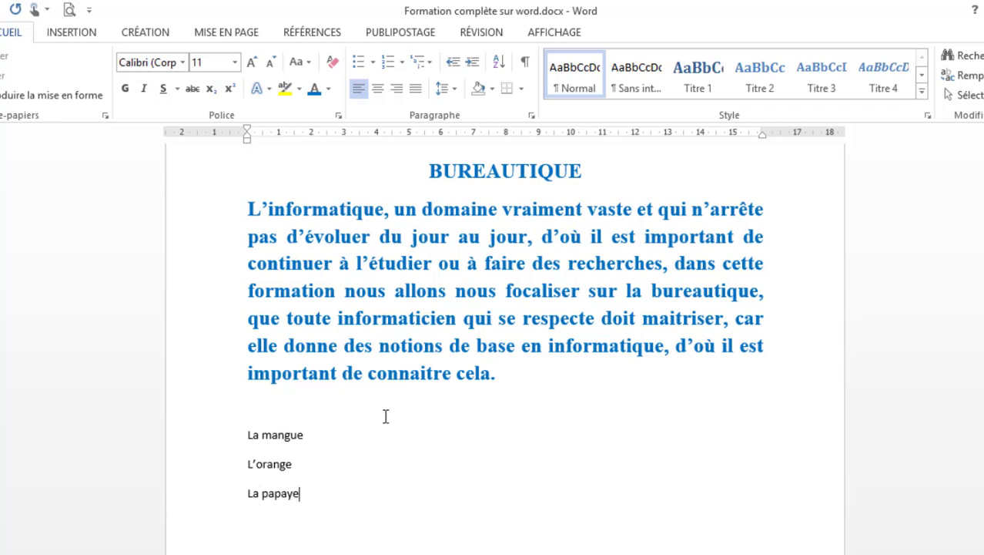
key("Return")
type("La banane")
key("Return")
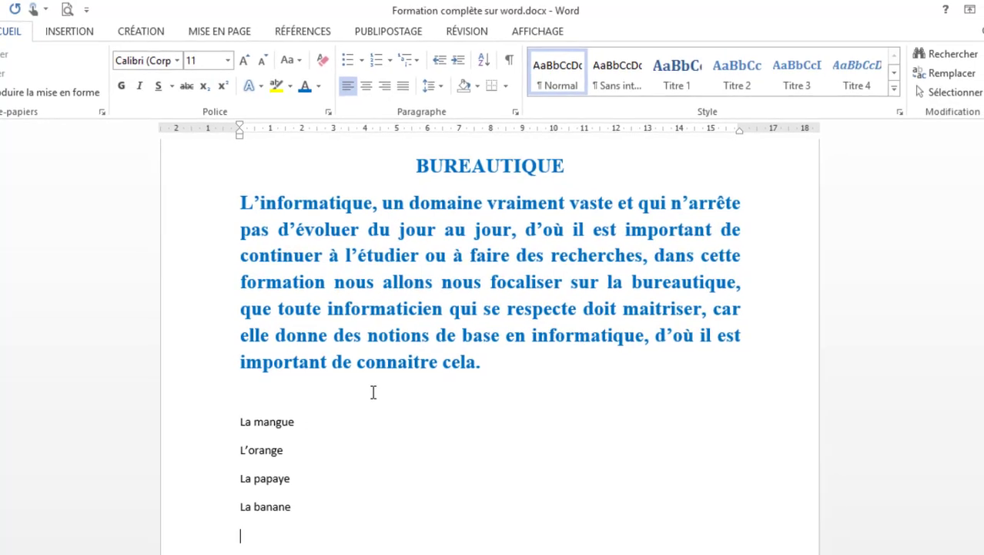
type("d")
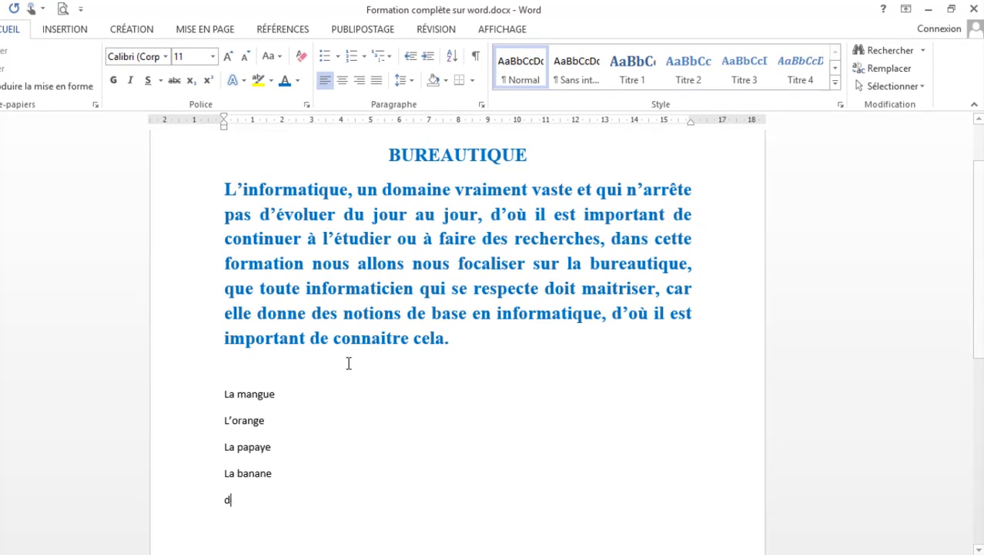
key("BackSpace")
type("L'an")
type("anas")
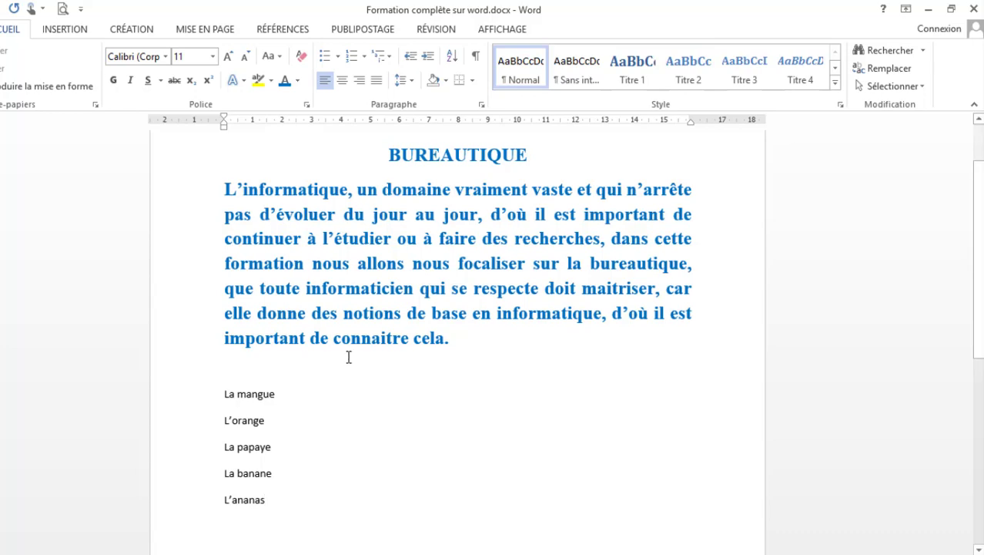
Turn the five fruit lines into a numbered list and set its numbering format to 1), 2), 3).
scroll(300, 483, "down", 3)
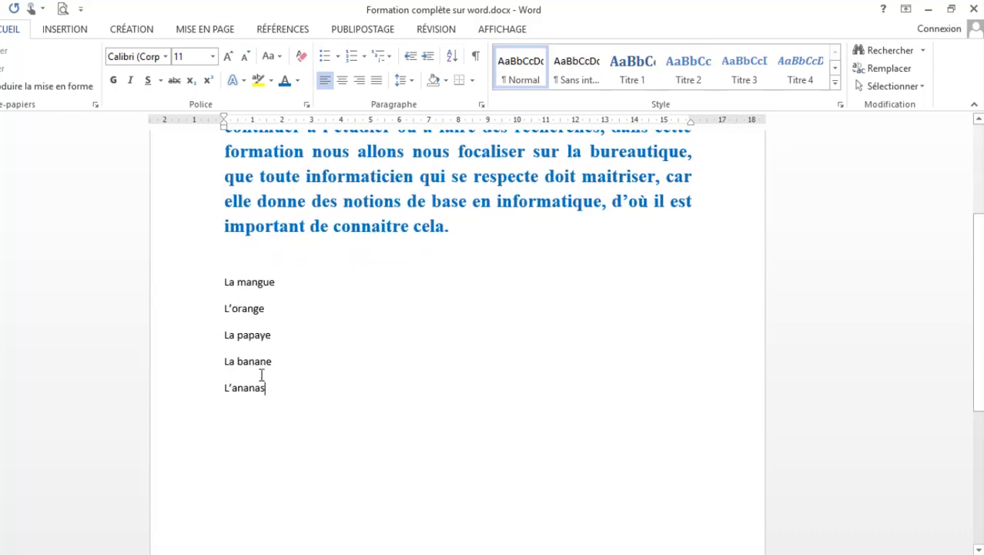
scroll(266, 300, "down", 2)
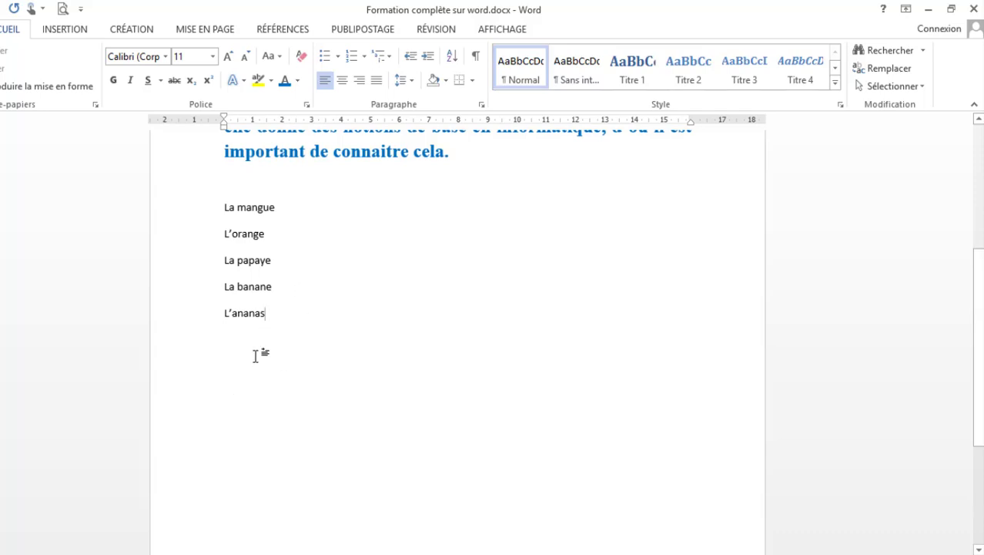
scroll(255, 356, "up", 1)
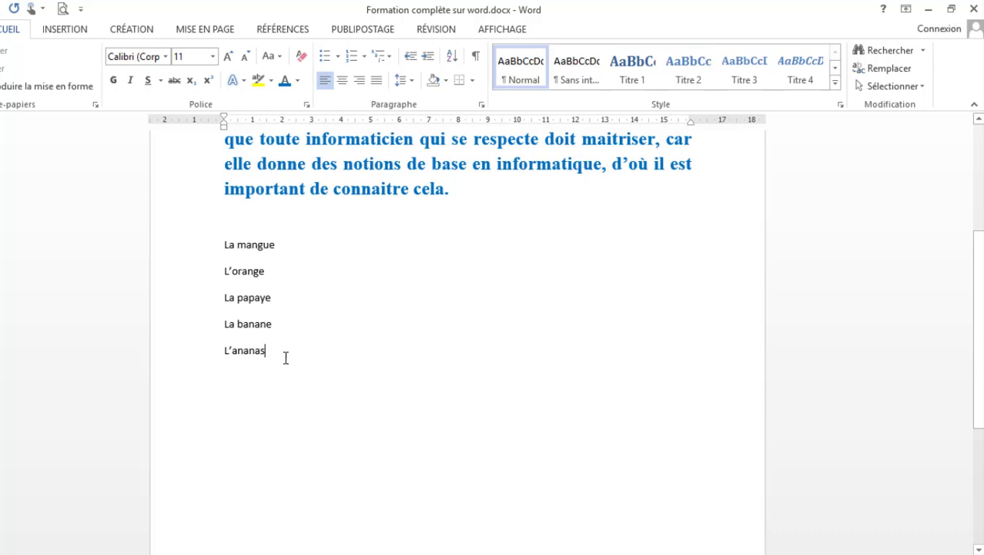
left_click_drag(286, 351, 226, 245)
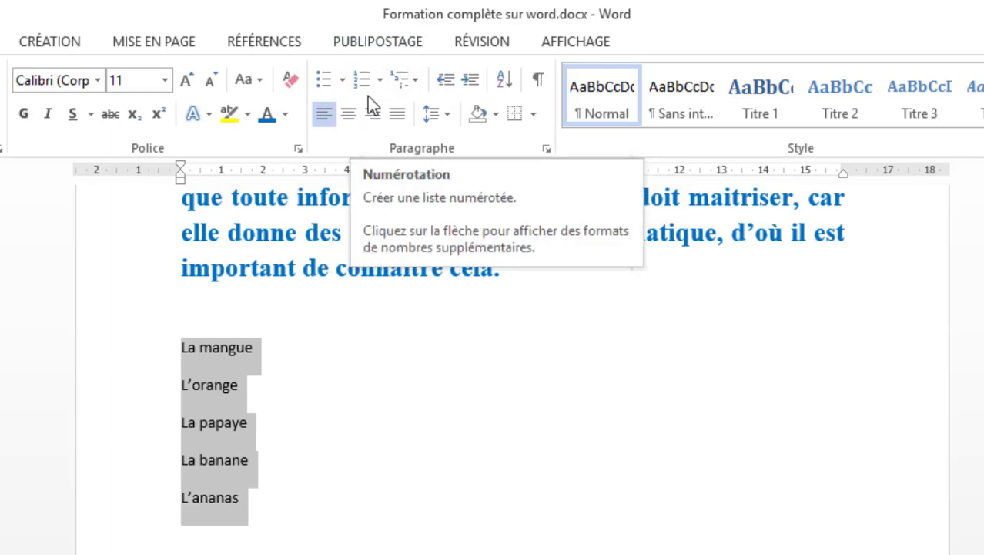
left_click(361, 79)
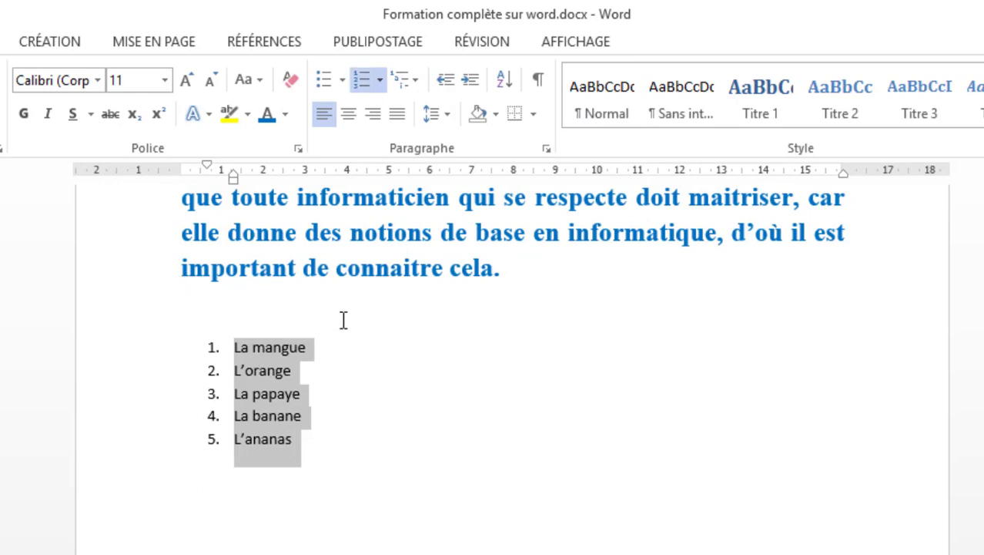
left_click(378, 84)
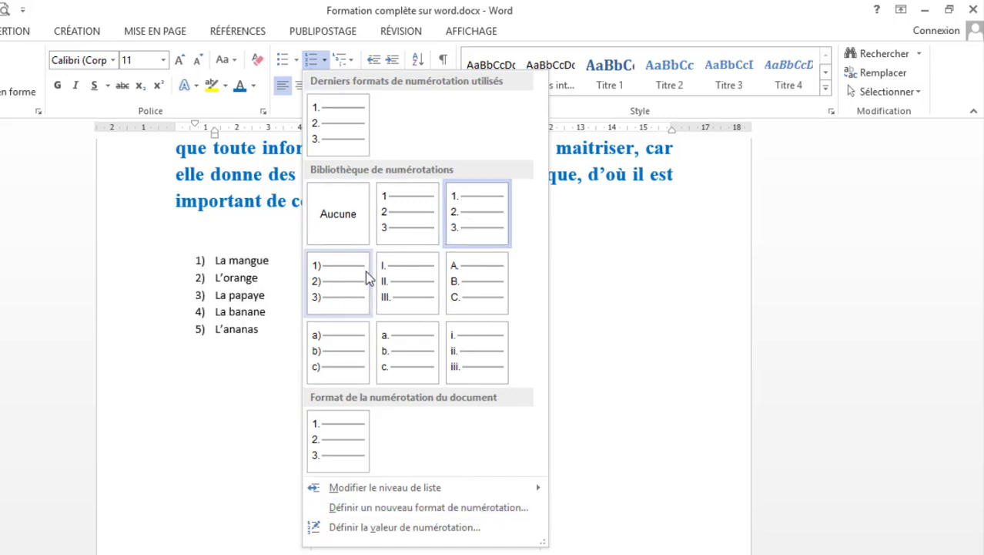
left_click(338, 286)
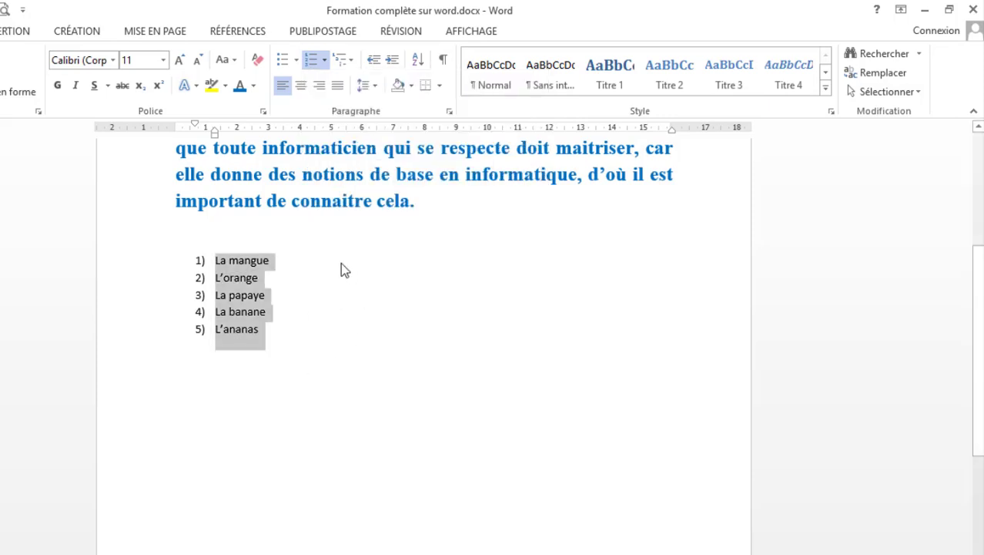
Try the "1." and plain "1" numbering formats on the fruit list, and set it back to "1)".
left_click(324, 60)
left_click(408, 123)
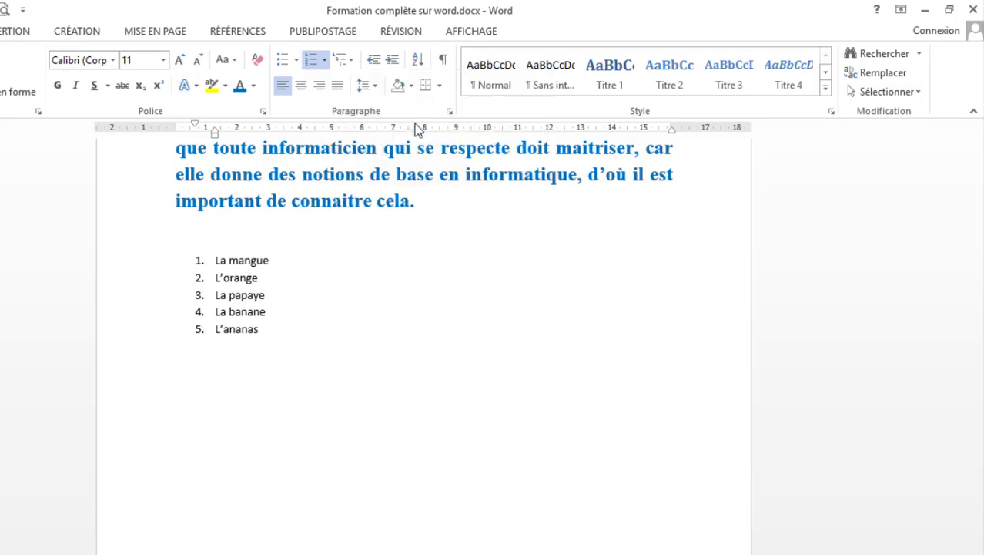
left_click(324, 60)
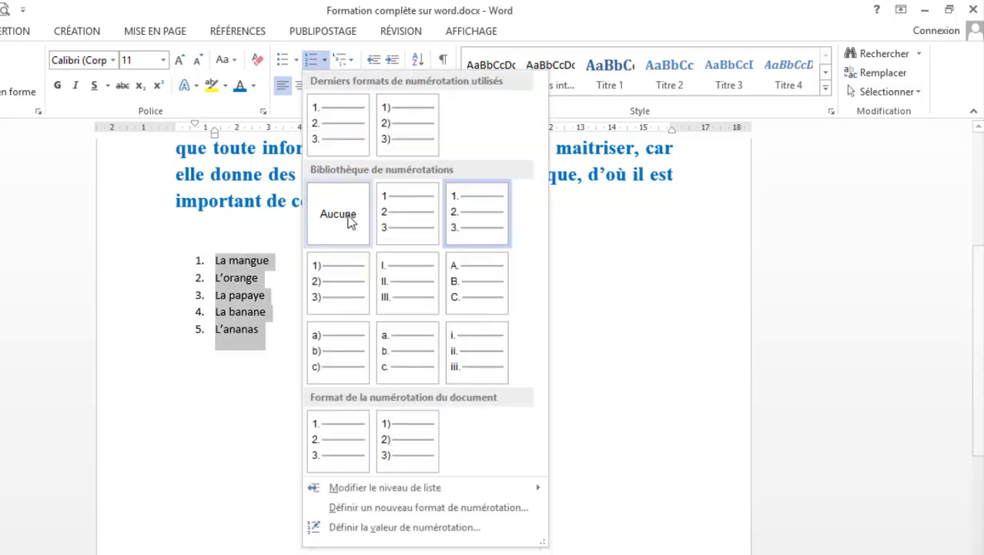
left_click(412, 222)
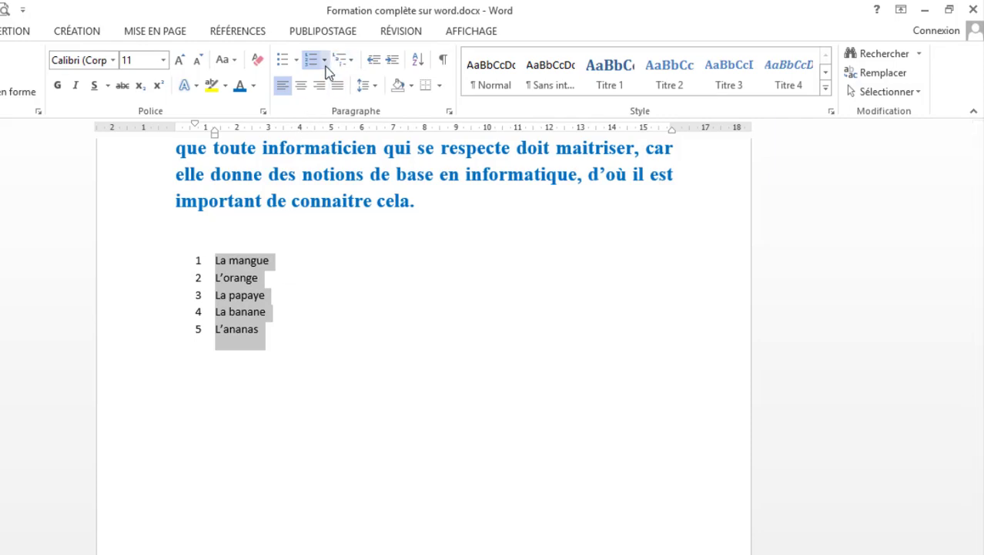
left_click(324, 61)
left_click(353, 277)
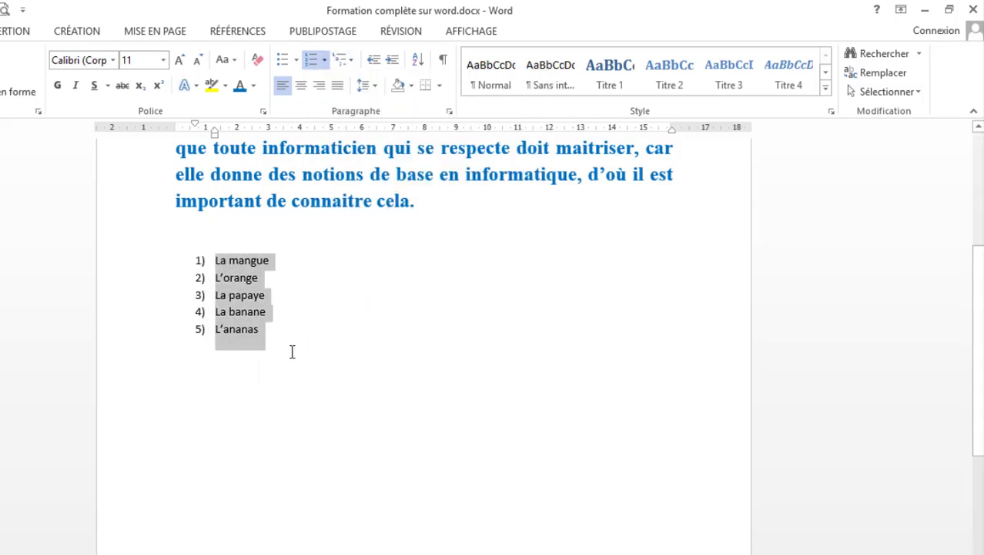
left_click(306, 299)
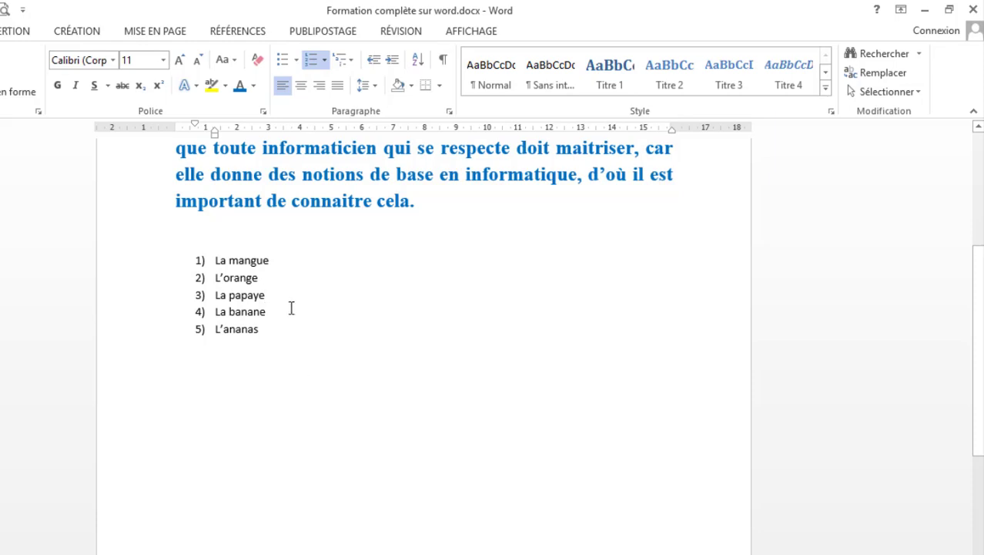
Convert the whole fruit list from numbering to bullets and use the check mark as the bullet symbol.
scroll(291, 308, "down", 2)
scroll(292, 308, "up", 1)
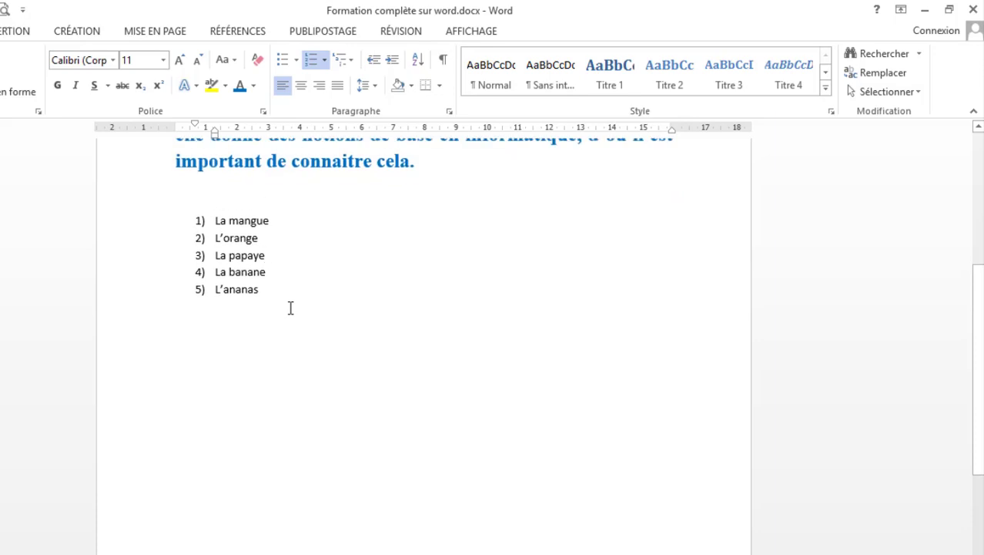
scroll(280, 267, "up", 1)
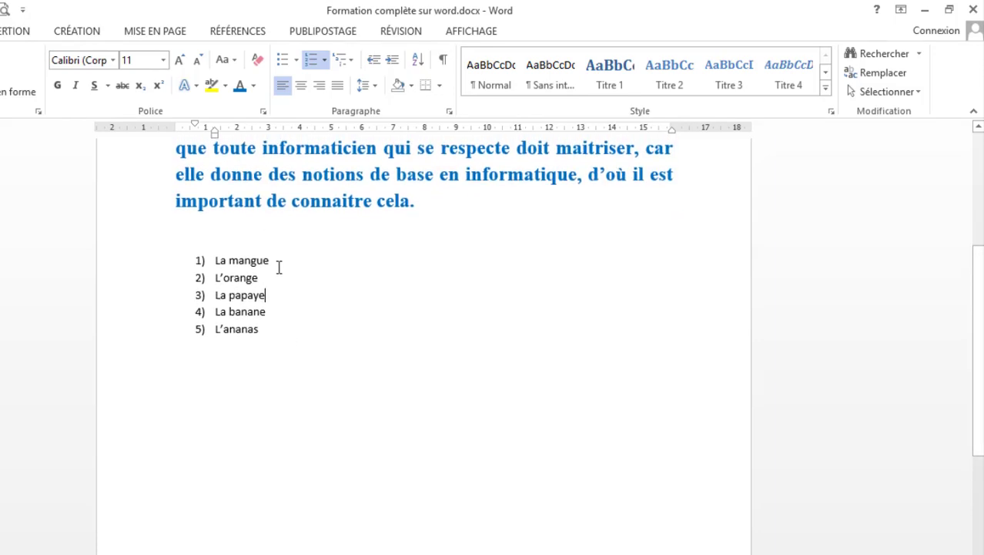
scroll(283, 297, "up", 2)
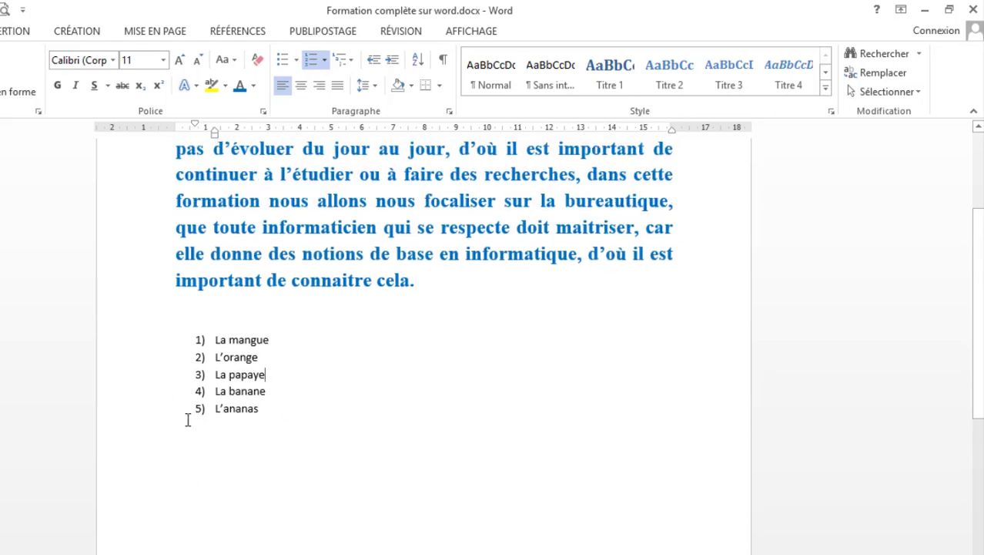
left_click_drag(279, 409, 205, 341)
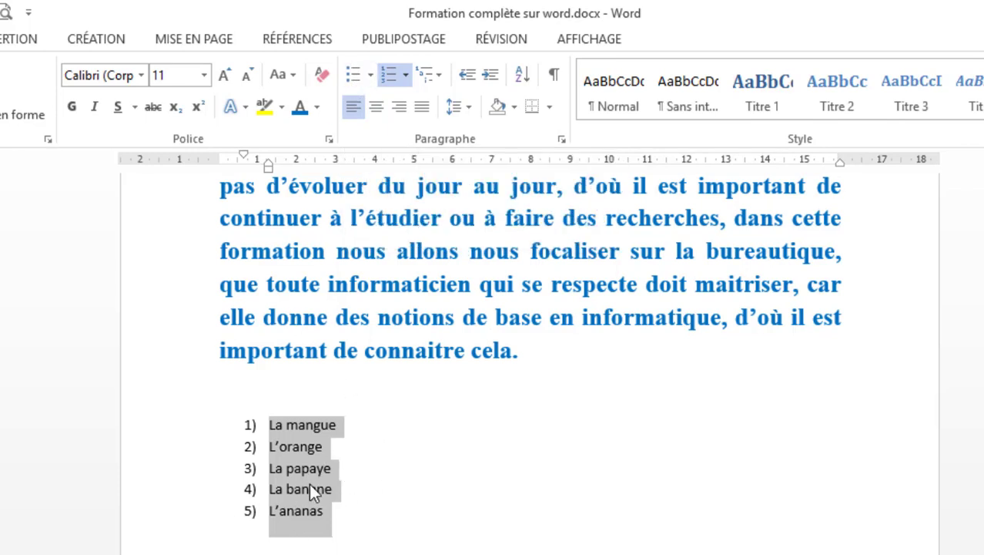
left_click(352, 77)
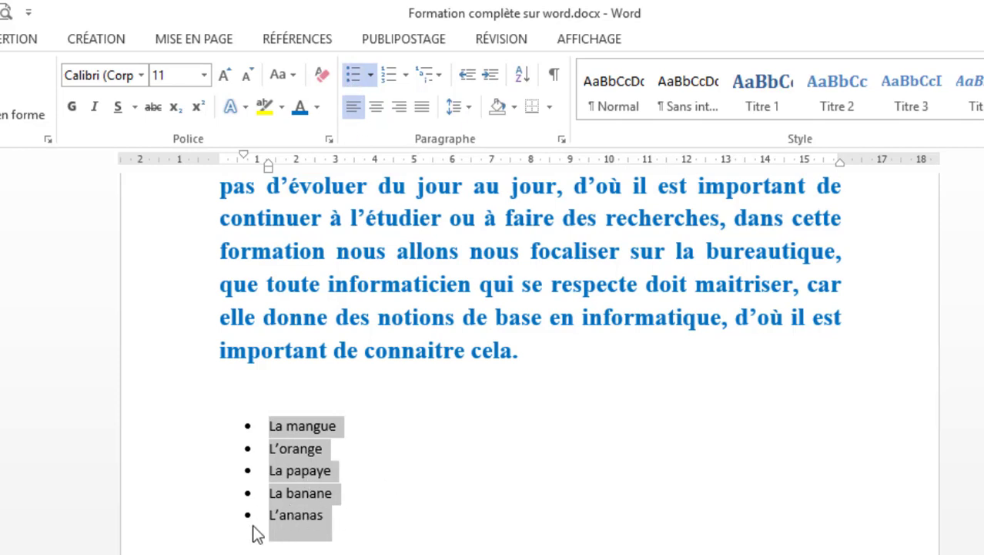
left_click(370, 73)
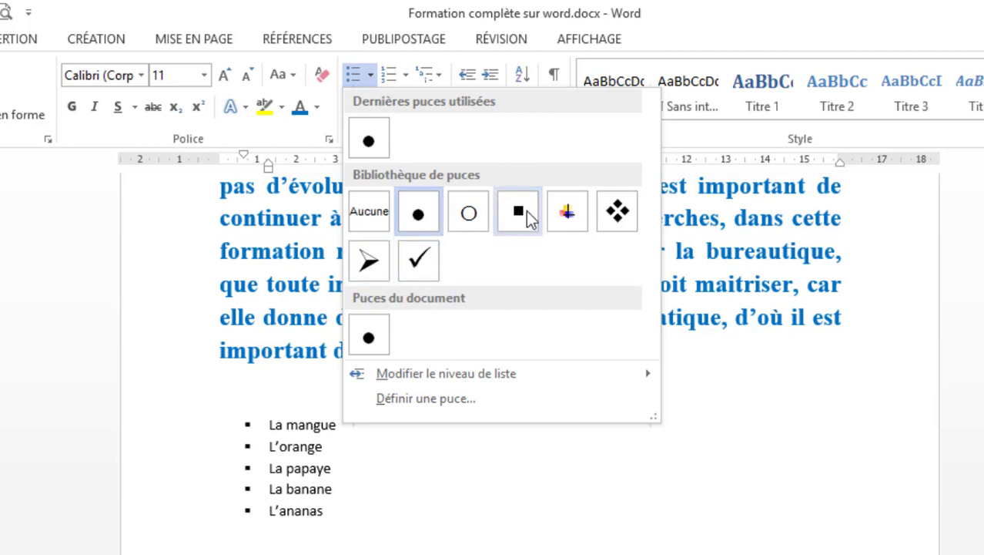
left_click(414, 278)
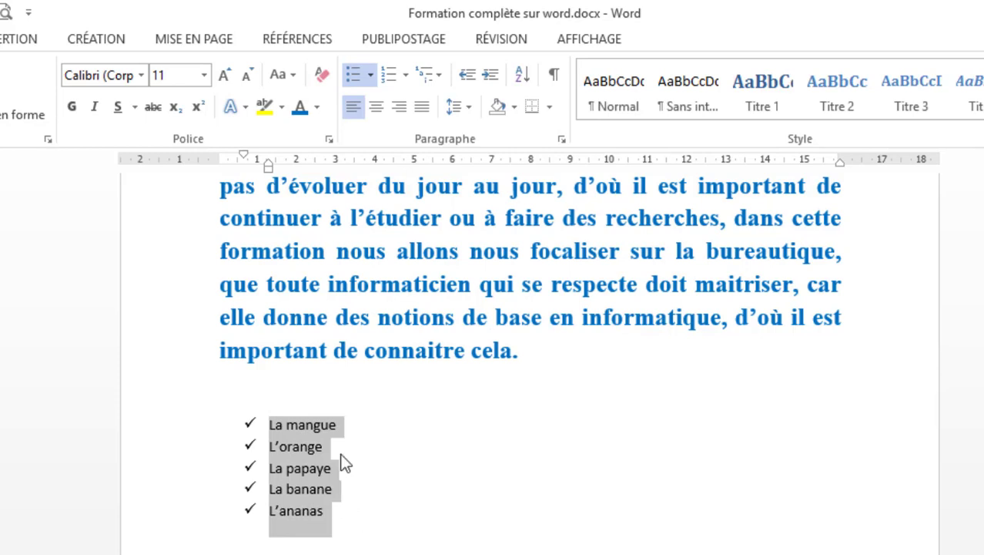
Examine the Wingdings symbols available for defining a new bullet, leaving the fruit list's check marks as they are.
left_click(370, 75)
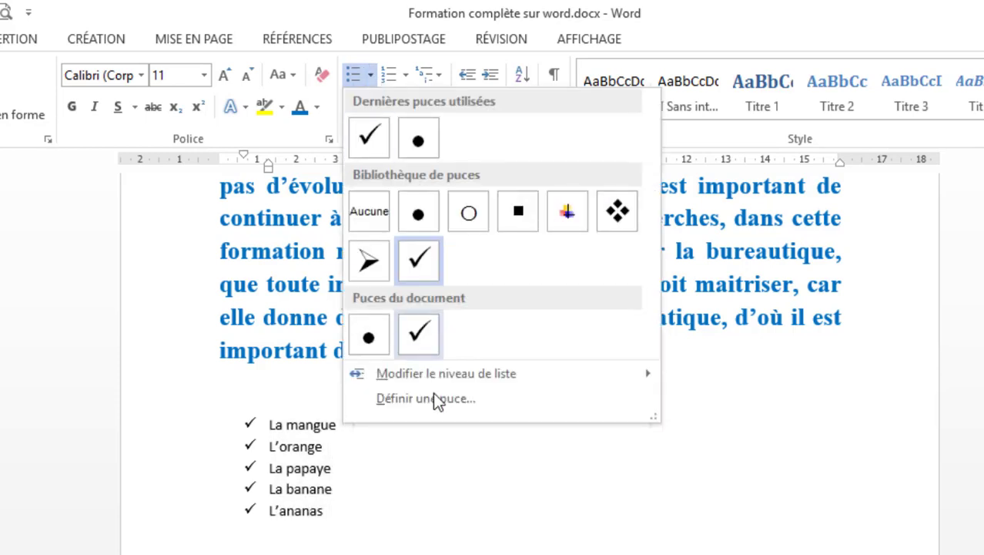
mouse_move(460, 382)
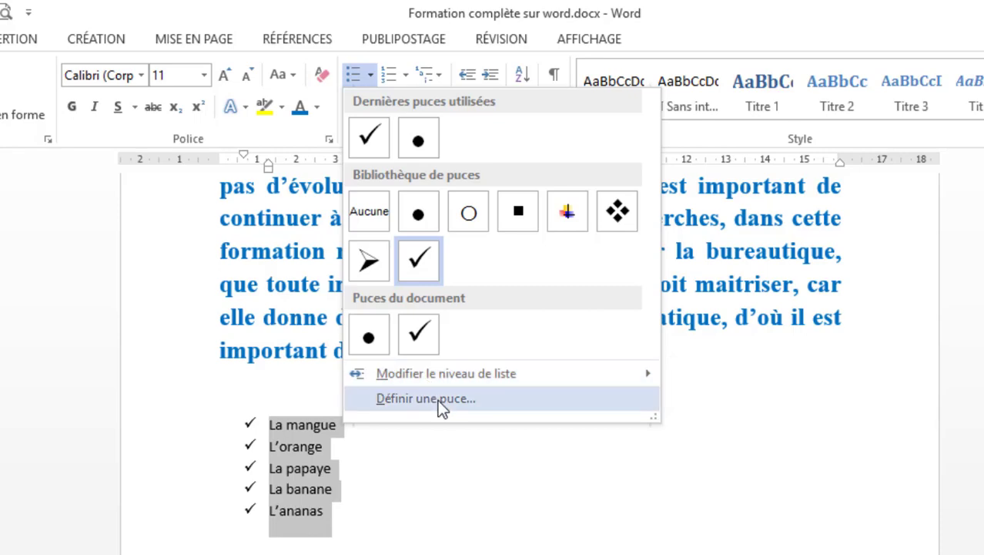
left_click(439, 401)
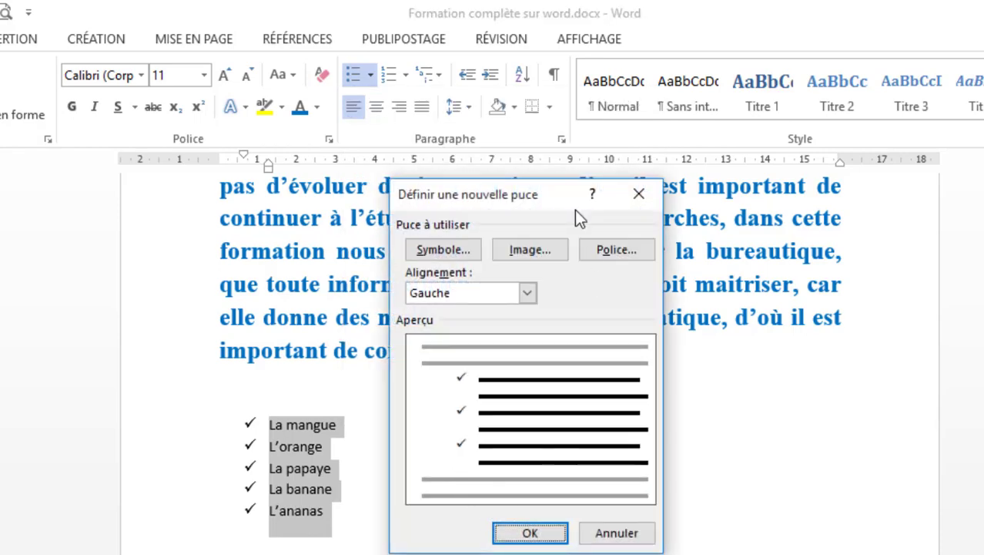
left_click(438, 248)
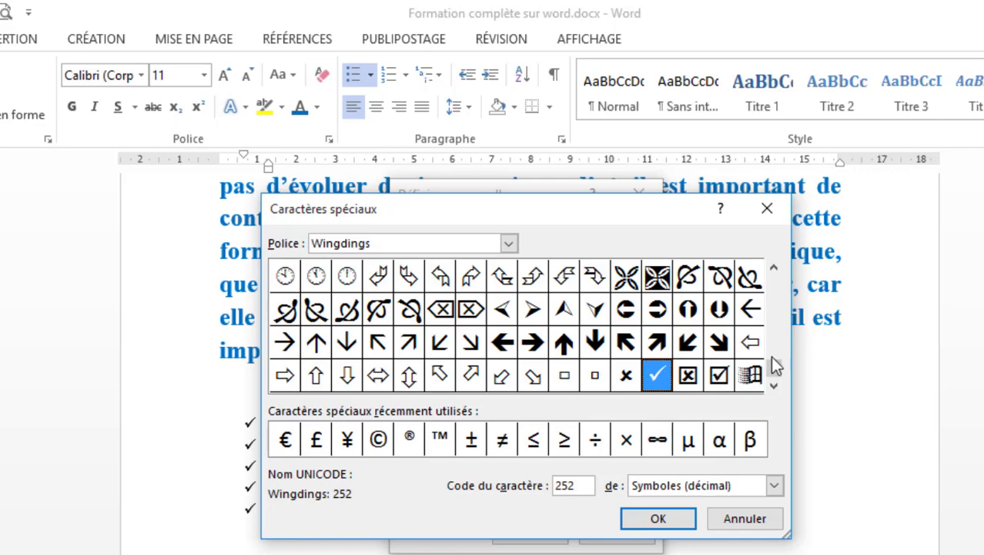
left_click_drag(776, 362, 763, 293)
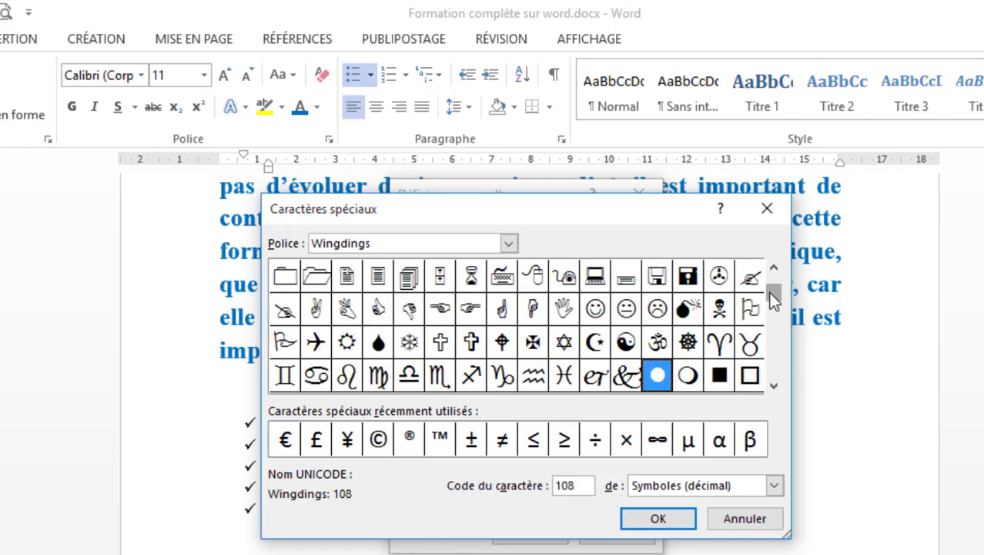
scroll(760, 336, "down", 2)
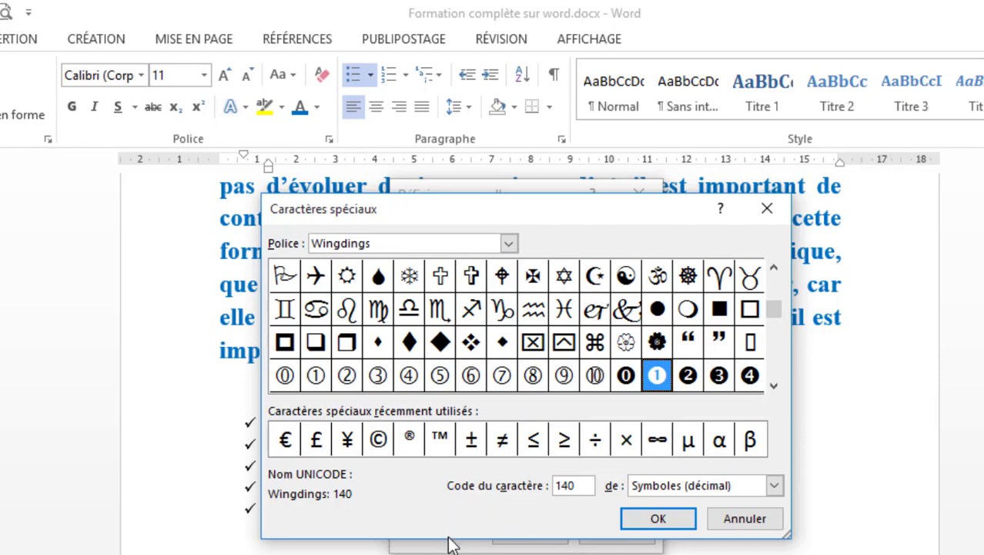
left_click(745, 524)
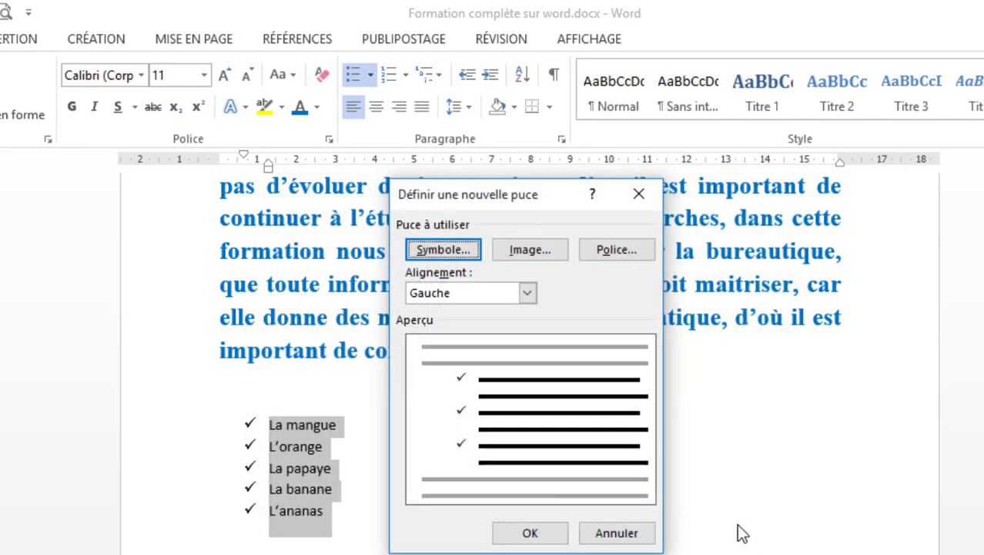
left_click(646, 537)
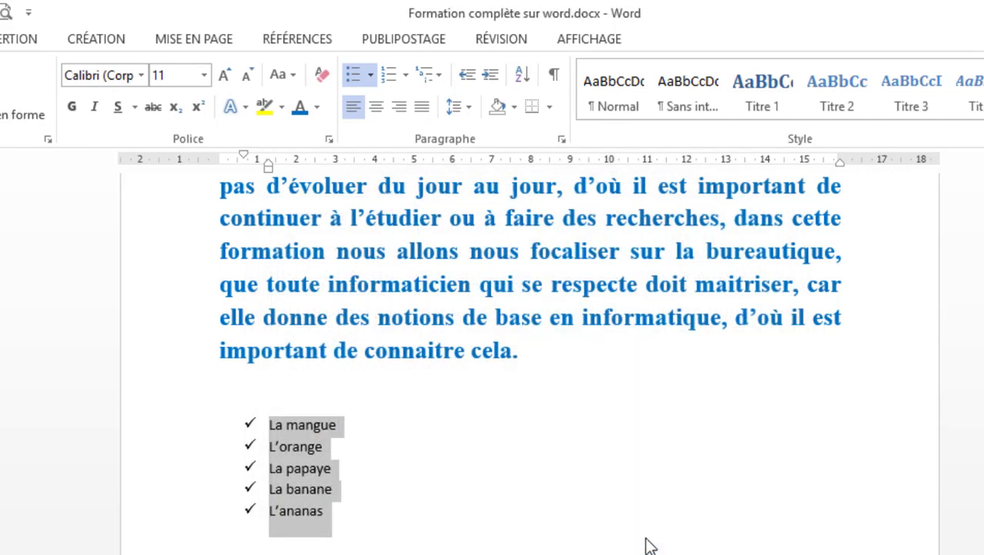
left_click(371, 511)
left_click_drag(263, 531, 255, 423)
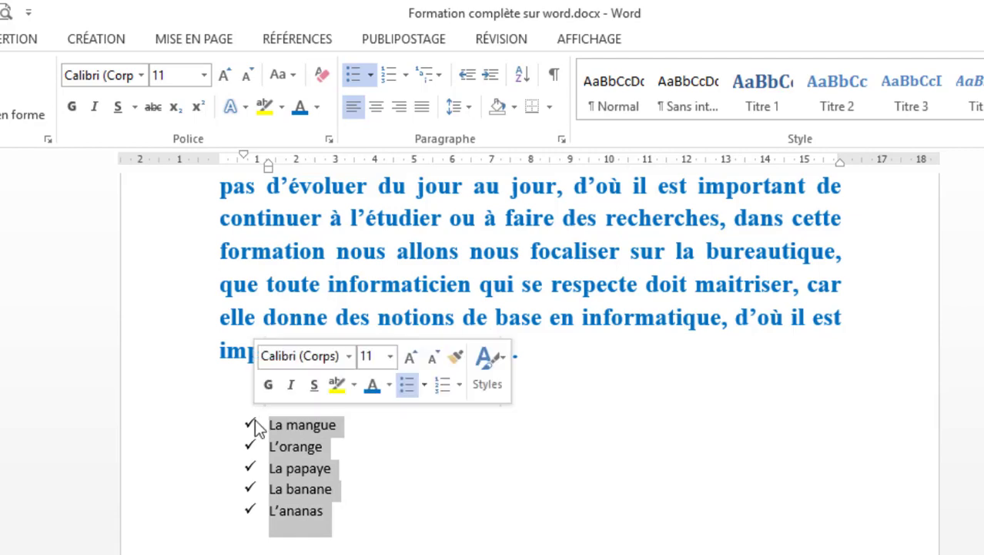
left_click(351, 521)
scroll(351, 521, "up", 1)
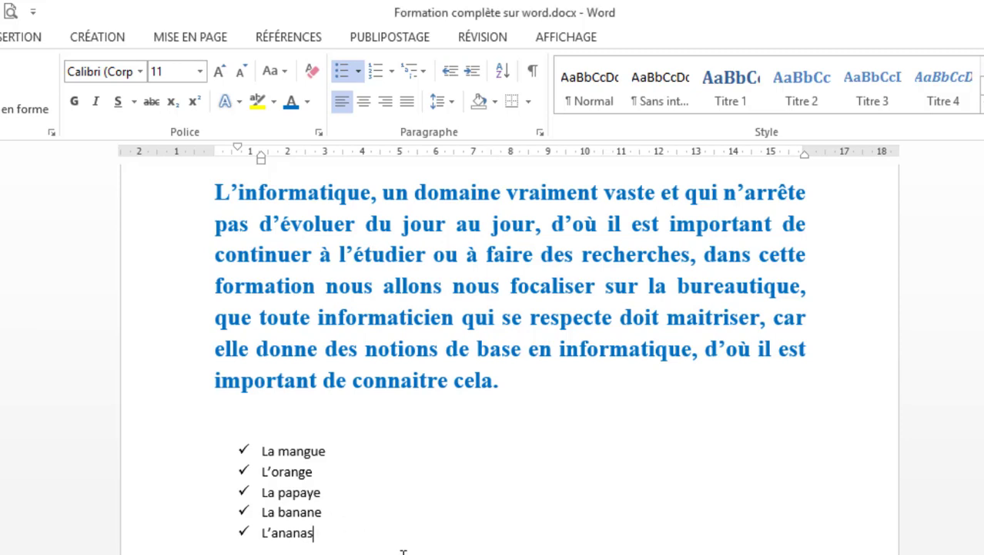
Delete all five fruit items and remove the leftover bullet and indent from the empty line.
left_click_drag(340, 534, 245, 454)
key("BackSpace")
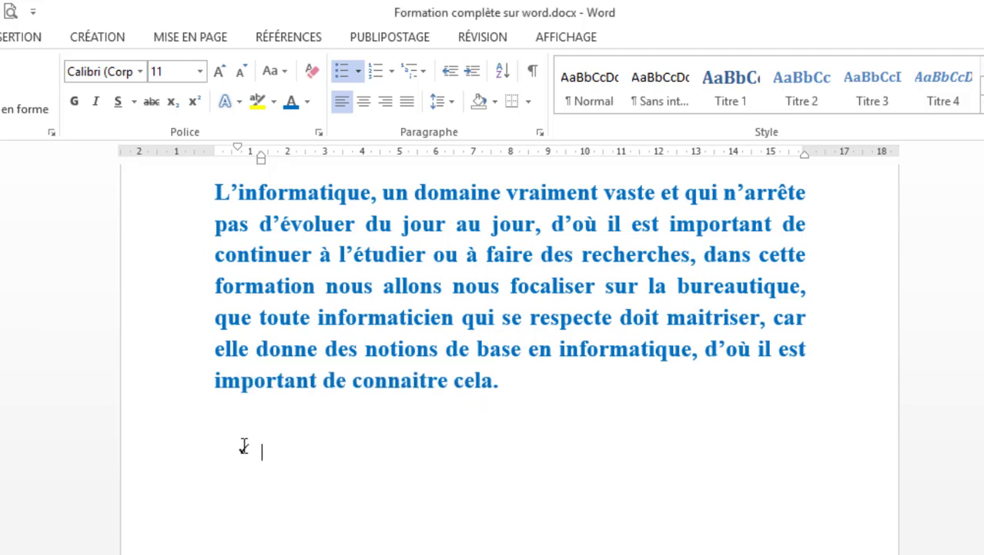
key("BackSpace")
key("BackSpace")
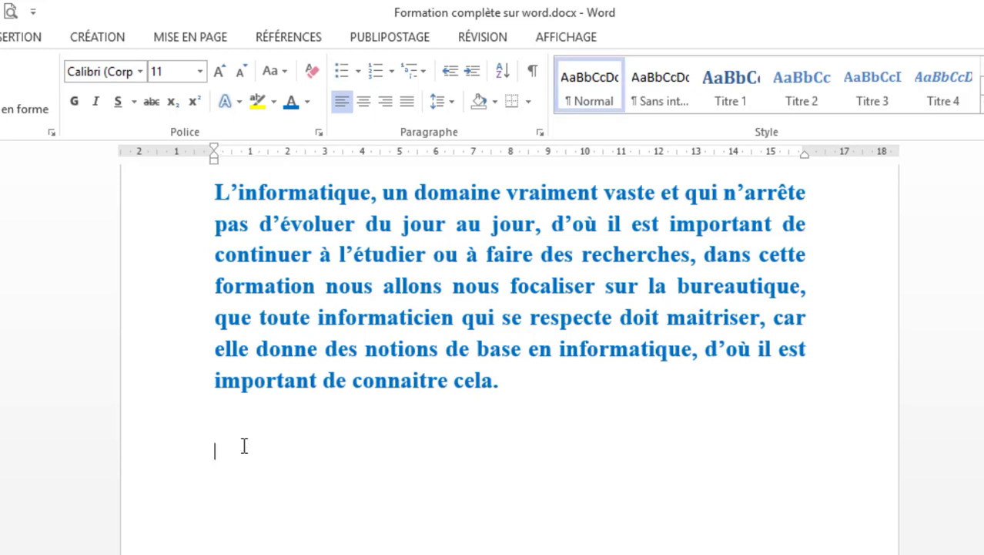
Enter six sample first names in non-alphabetical order below the blue paragraph, each on its own line.
type("Marc")
key("Return")
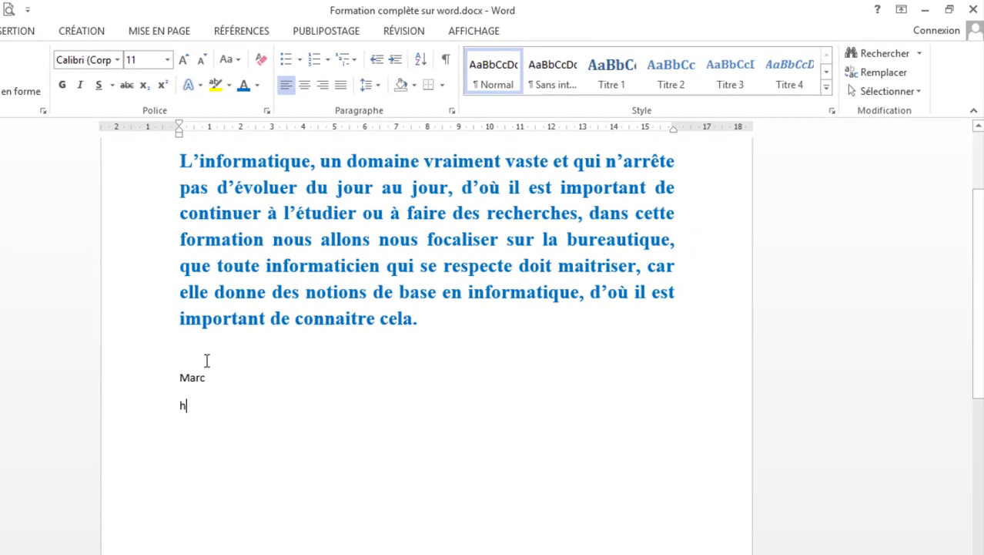
type("jean")
key("Return")
type("junior")
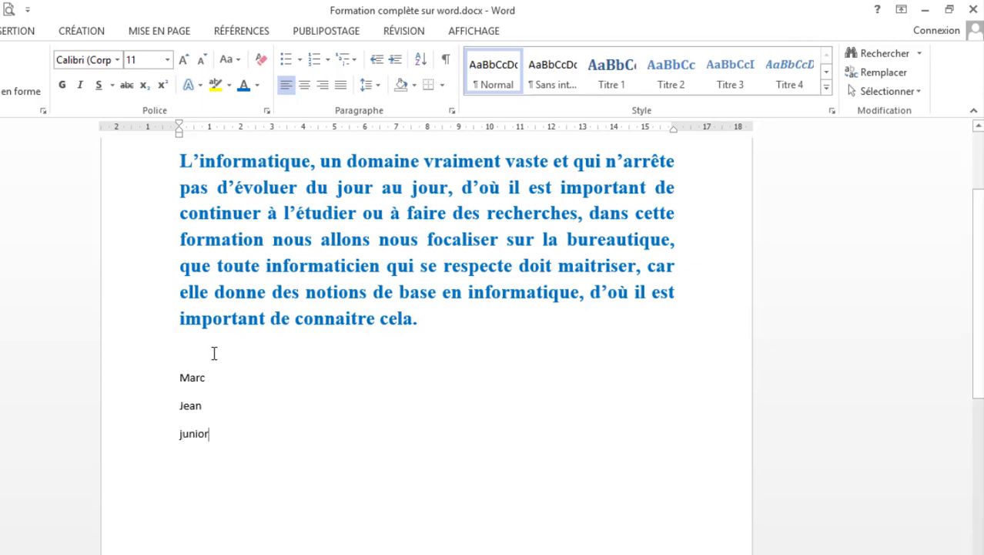
key("Return")
type("vanessa")
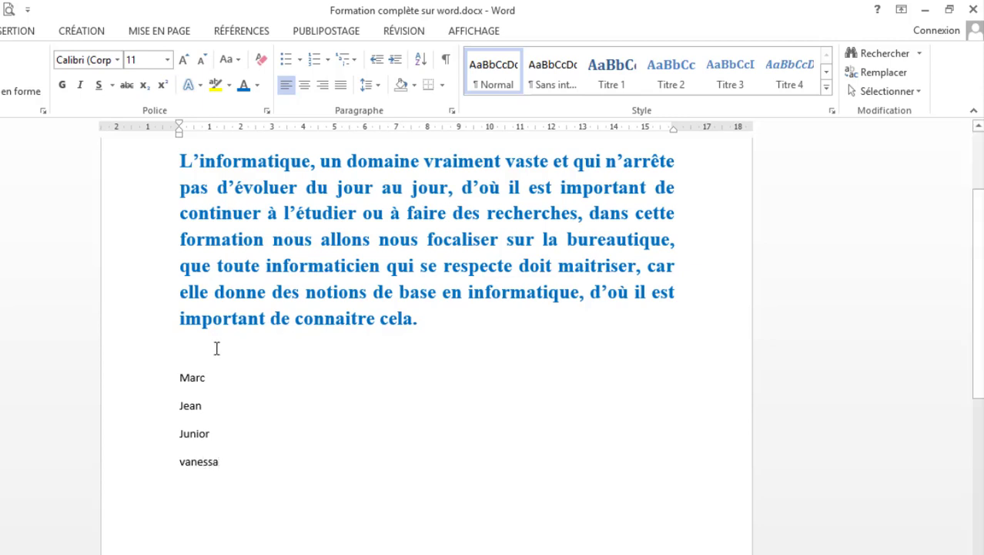
key("Return")
type("xavier")
key("Return")
type("luc")
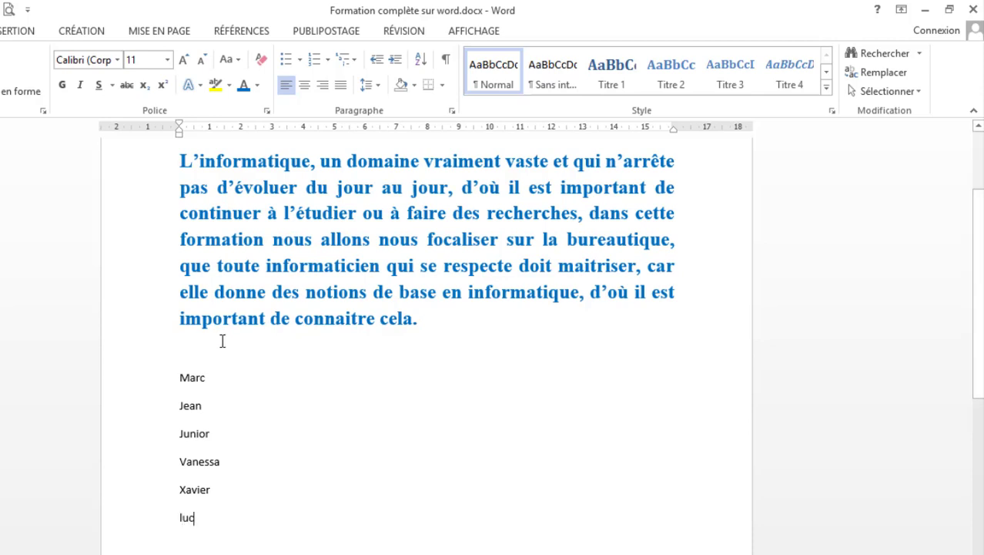
Add two more first names to the end of the list, each on its own line, without a trailing empty line.
key("Return")
scroll(310, 330, "down", 3)
scroll(309, 330, "down", 1)
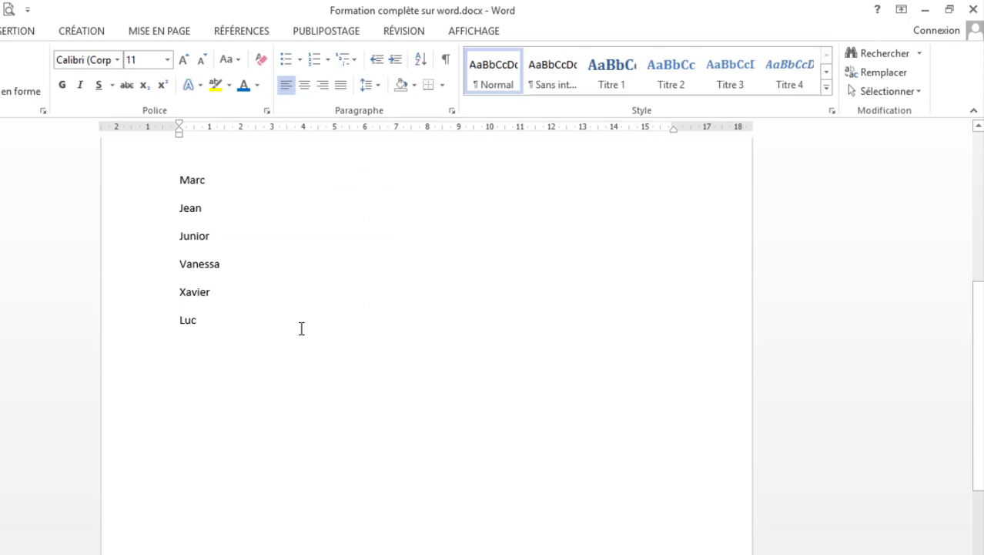
type("paul")
key("Return")
type("angel")
key("Return")
key("BackSpace")
scroll(251, 366, "up", 1)
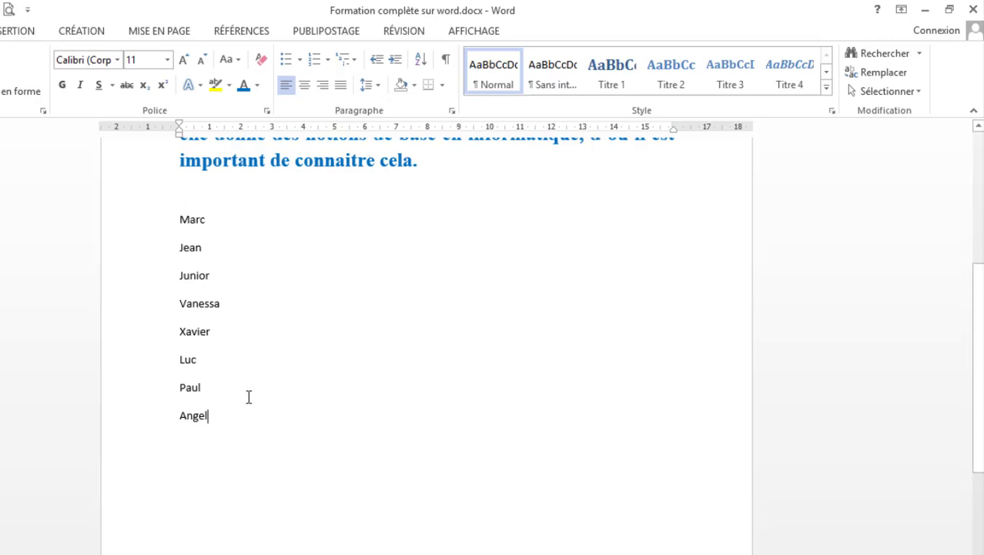
Sort the eight first names alphabetically by paragraph as text, in ascending order.
left_click_drag(231, 420, 175, 231)
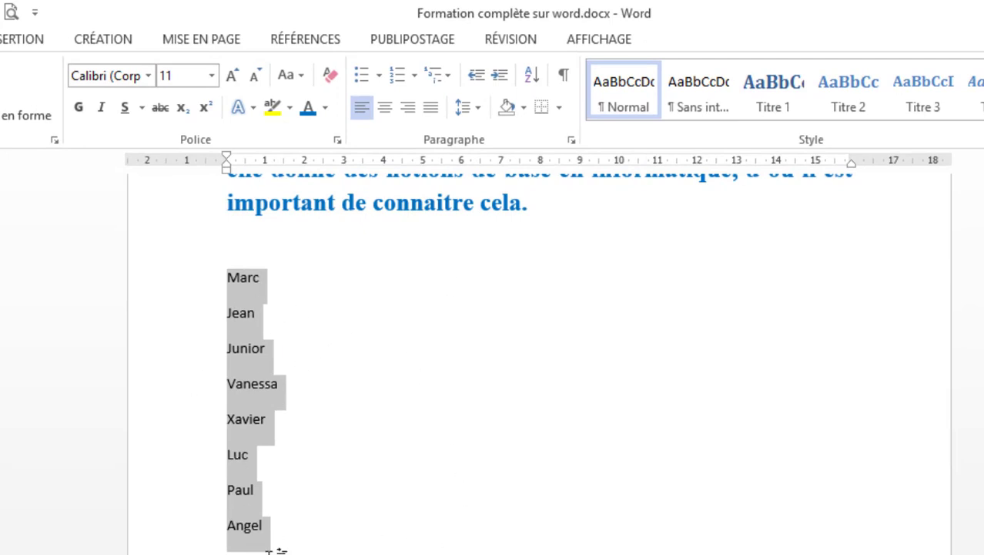
left_click(532, 75)
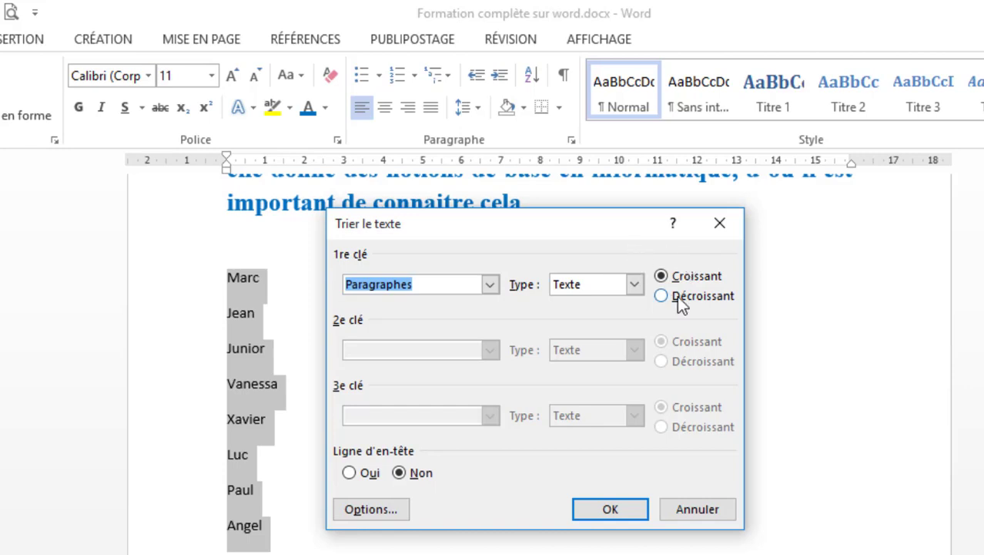
left_click(610, 509)
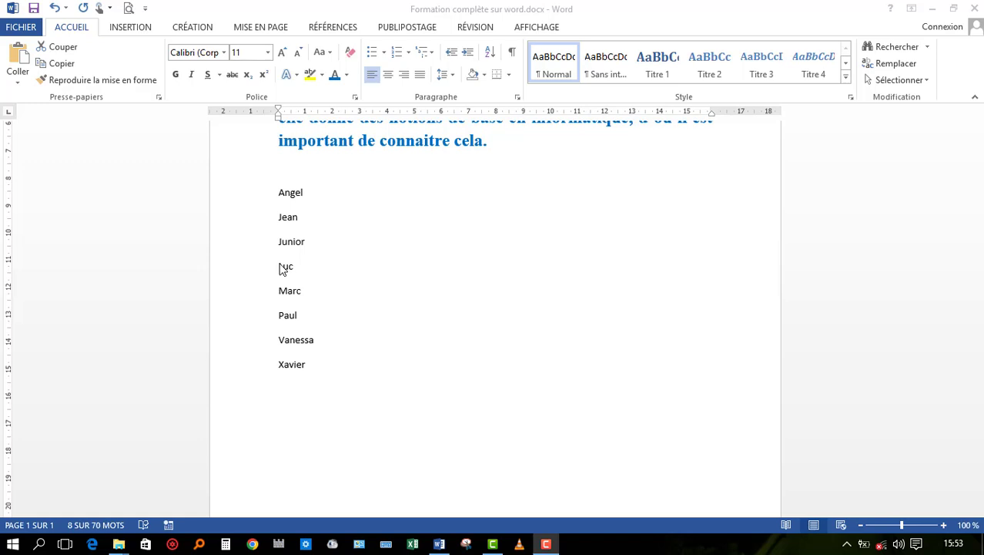
Try sorting the list of names in descending order, and sort it back into ascending order.
left_click(334, 367, "shift")
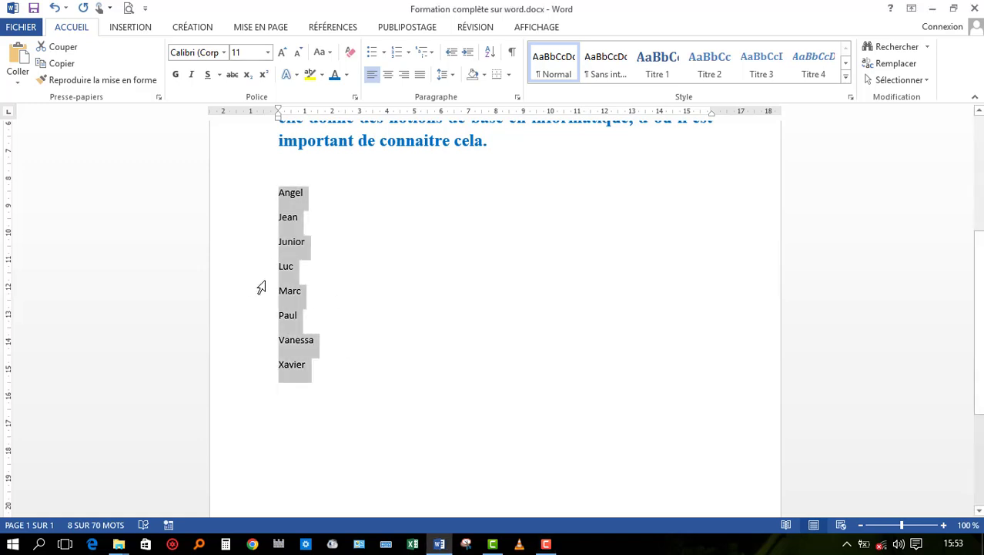
left_click(492, 53)
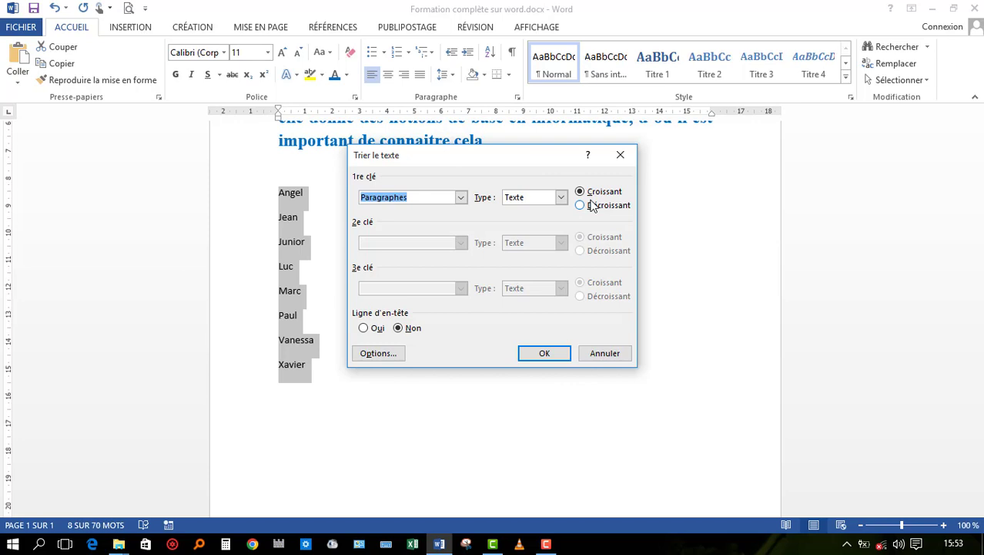
left_click(592, 206)
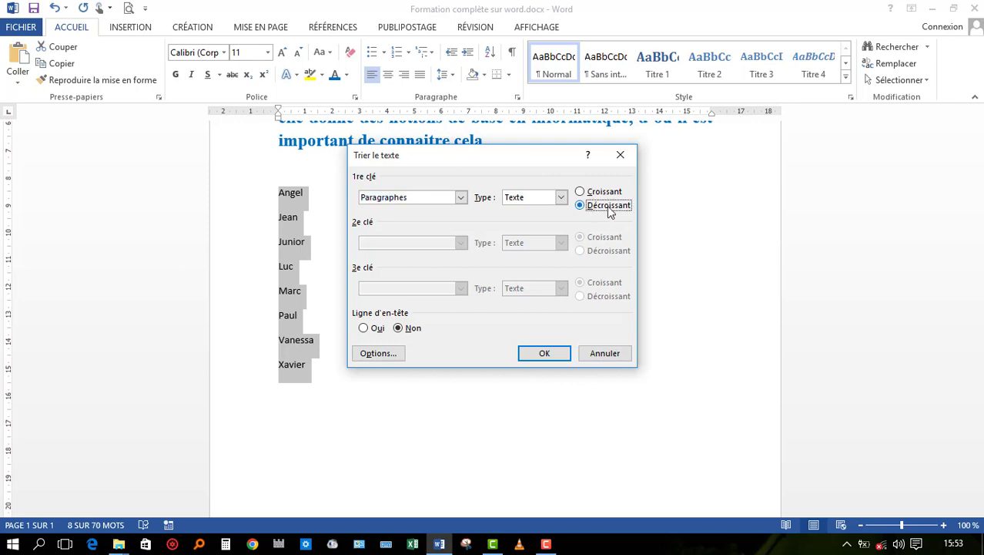
left_click(552, 357)
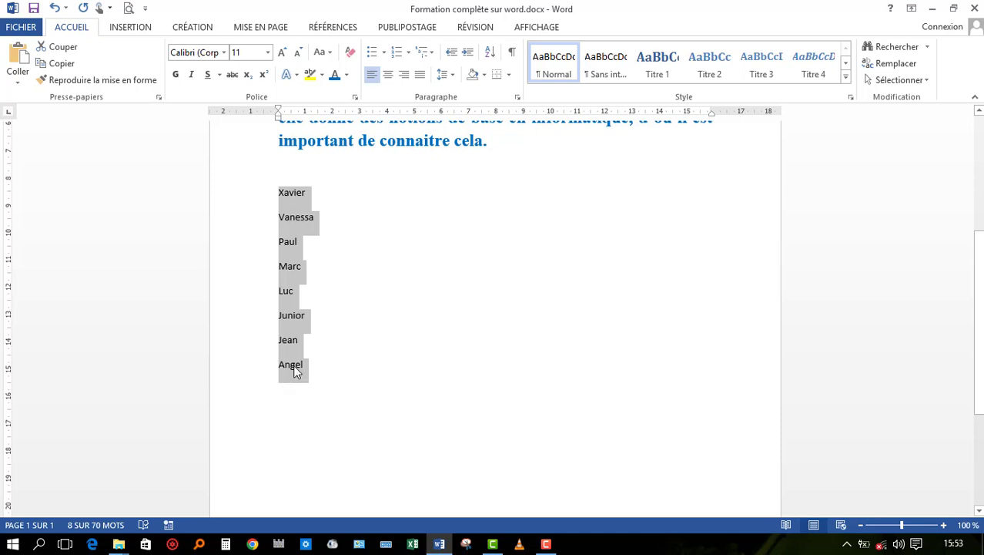
left_click(492, 54)
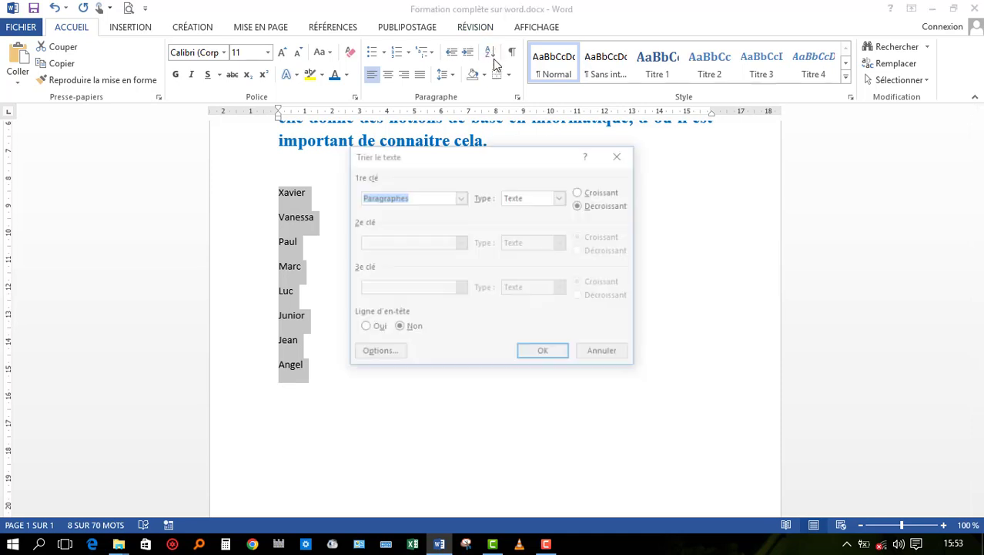
left_click(602, 192)
left_click(545, 353)
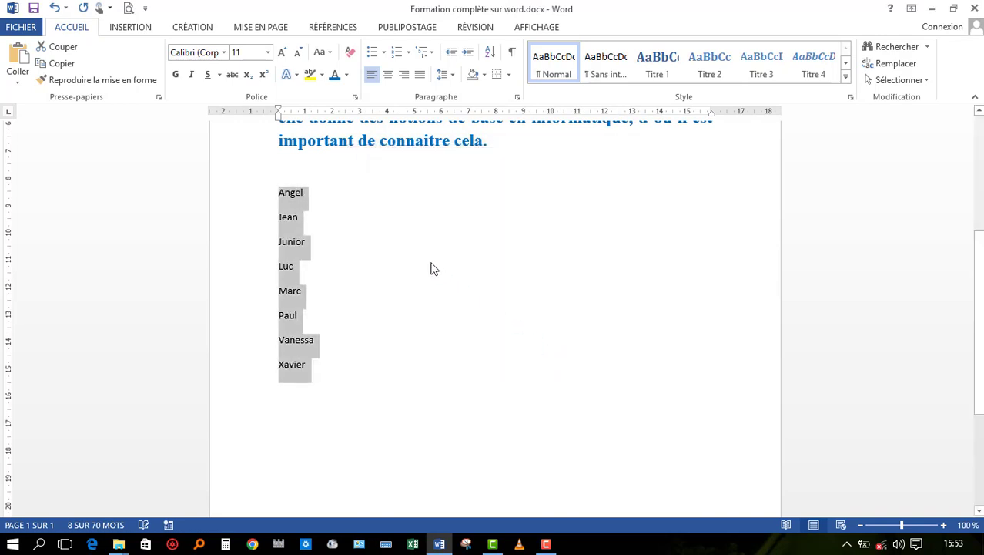
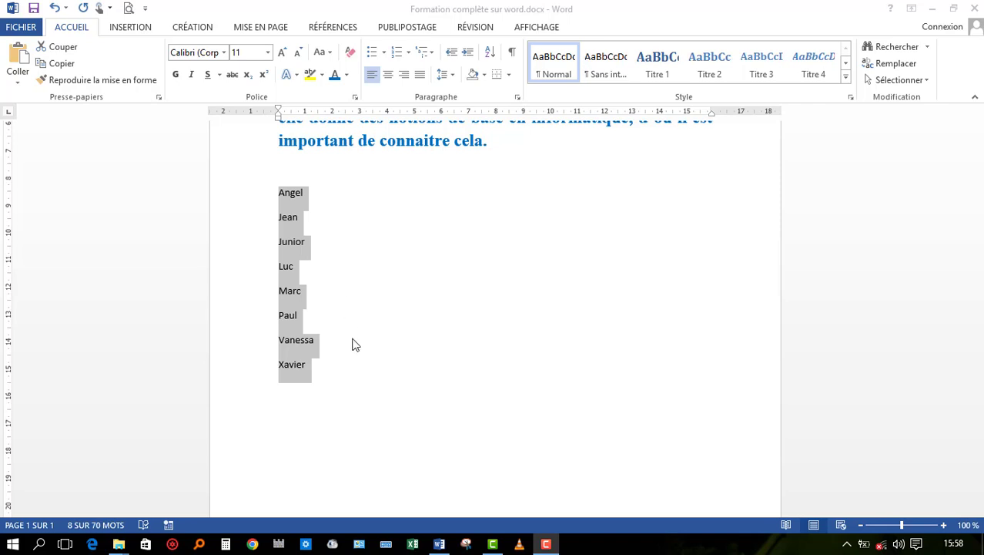
Replace the whole list of names with two lines reading "24" and "2eme".
key("Delete")
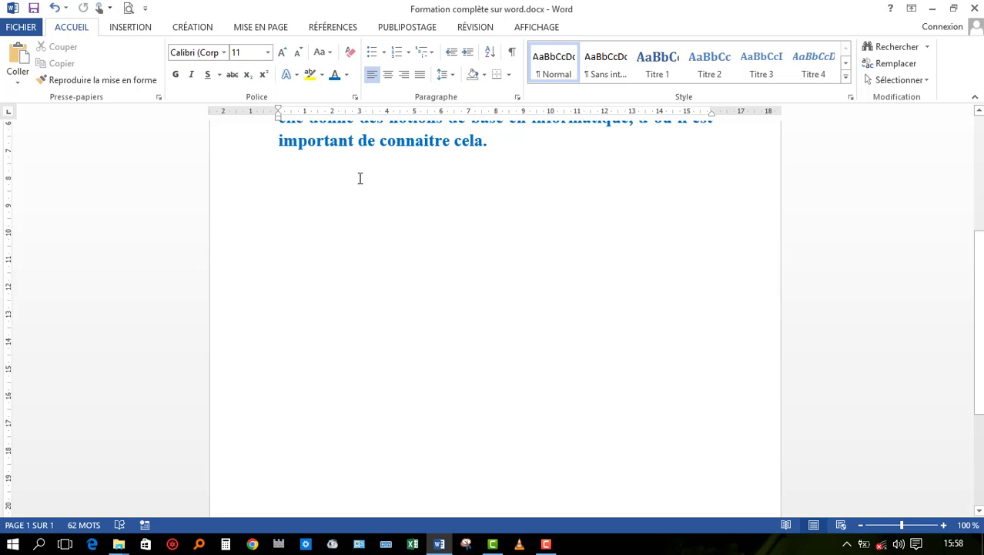
type("24")
key("Return")
type("2")
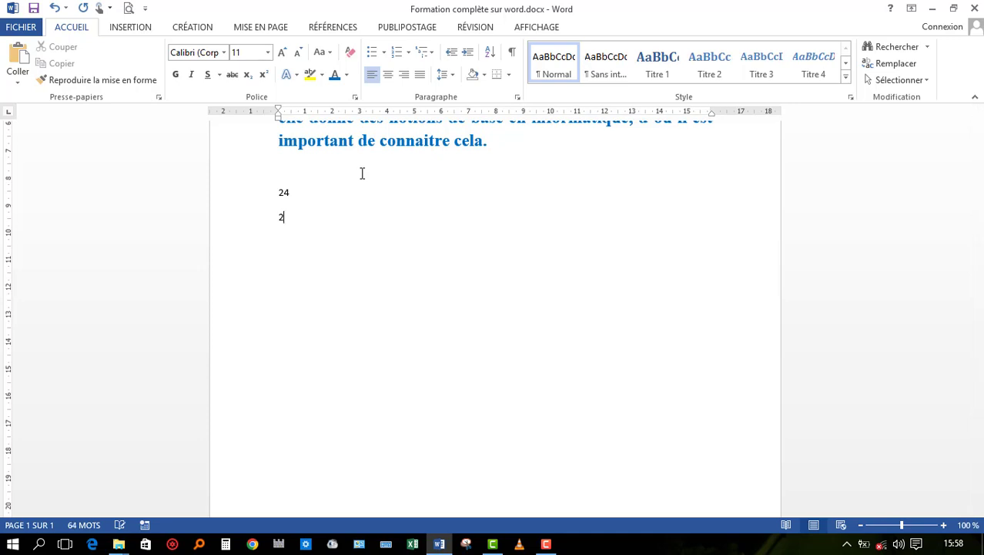
type("EM")
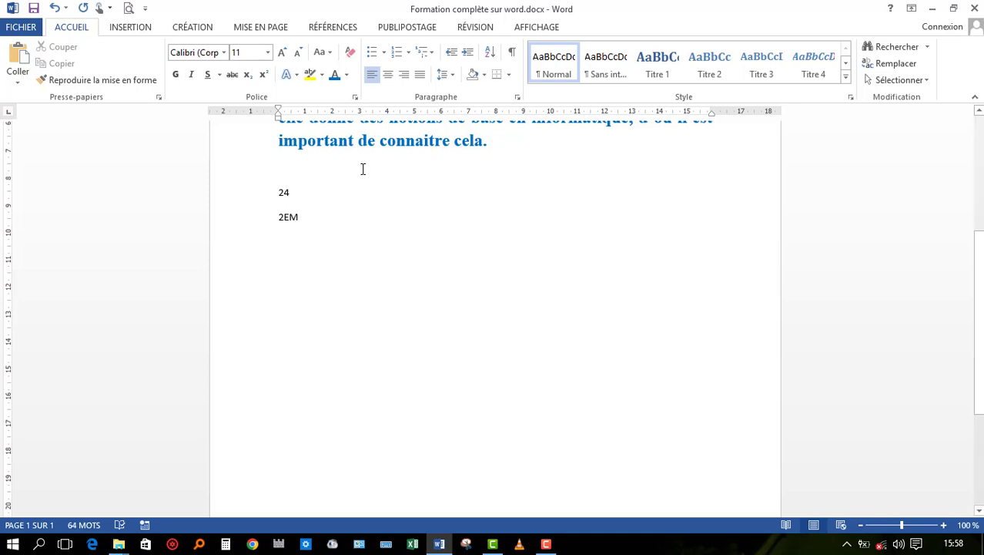
key("BackSpace")
key("BackSpace")
Enlarge the "24" and "2eme" lines to font size 22 and make them bold.
left_click_drag(301, 191, 259, 207)
left_click(283, 51)
left_click(283, 51)
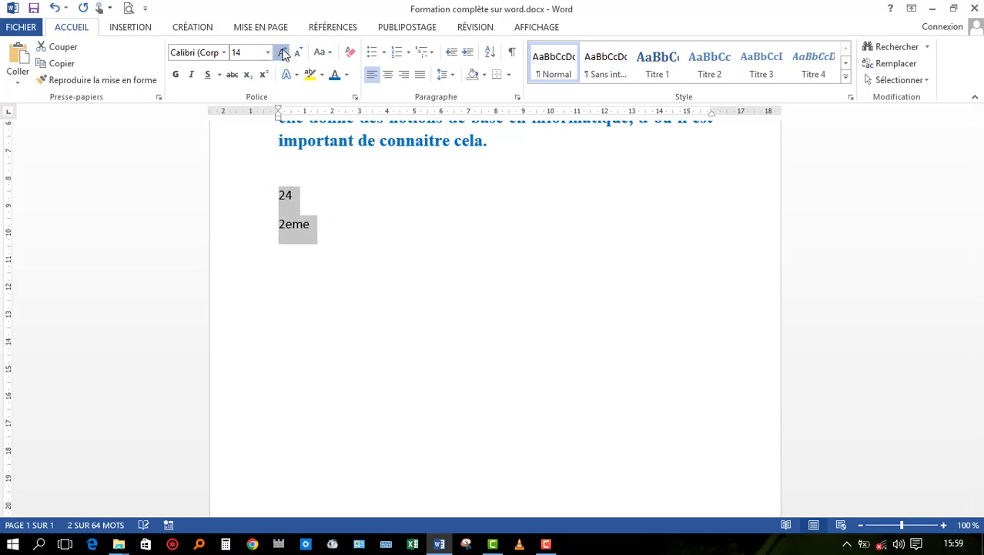
left_click(283, 52)
left_click(283, 52)
left_click(283, 51)
left_click(283, 51)
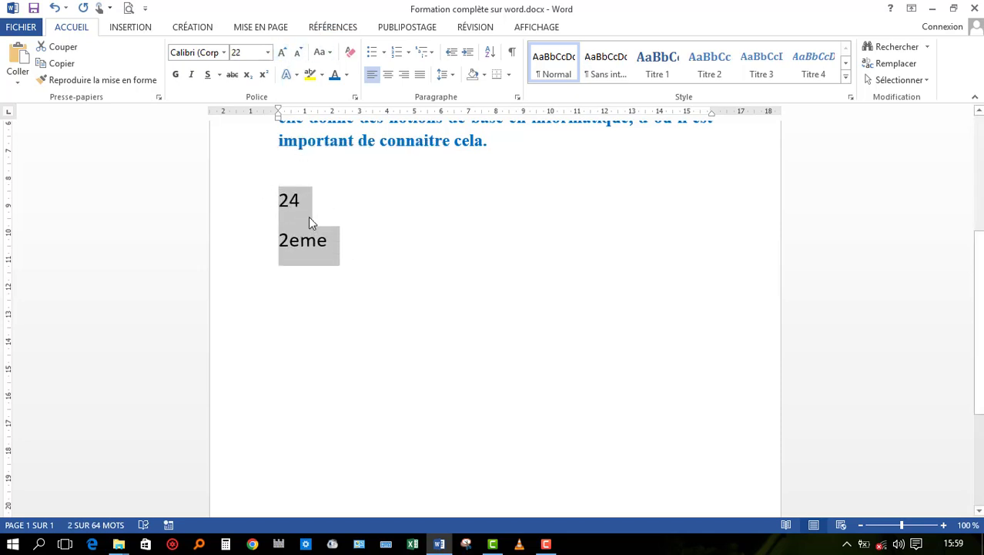
left_click(176, 73)
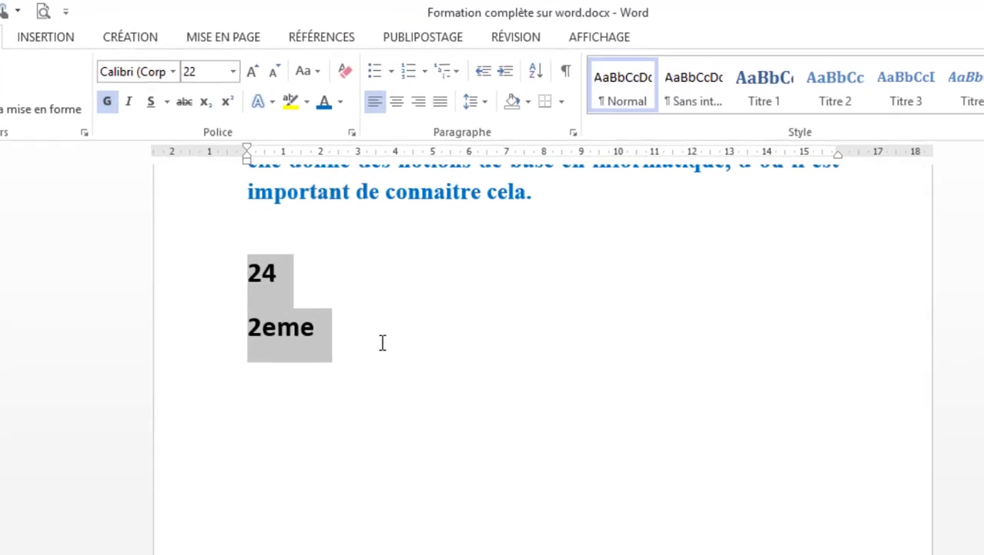
left_click(383, 343)
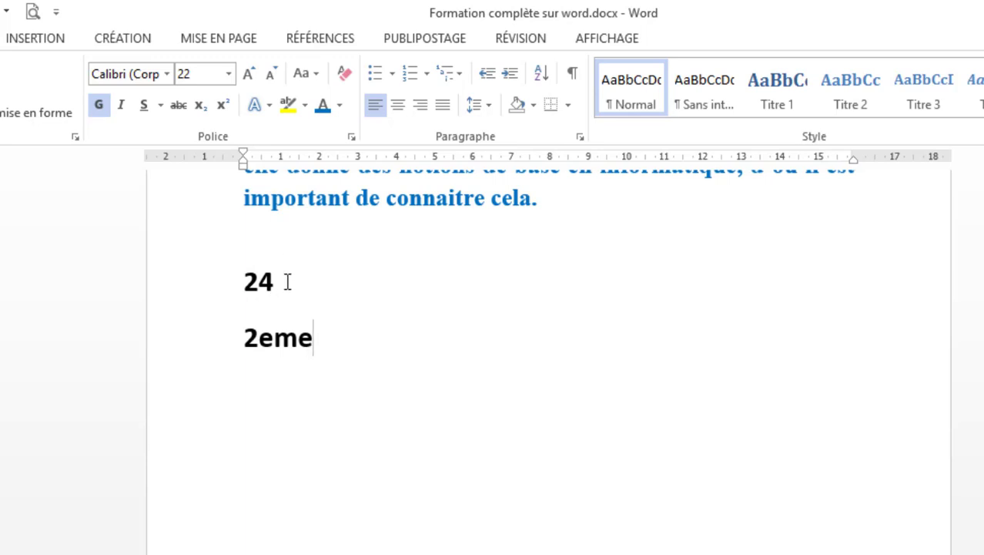
Make the 4 in "24" and the "eme" in "2eme" superscript.
left_click(287, 282)
left_click_drag(286, 282, 264, 271)
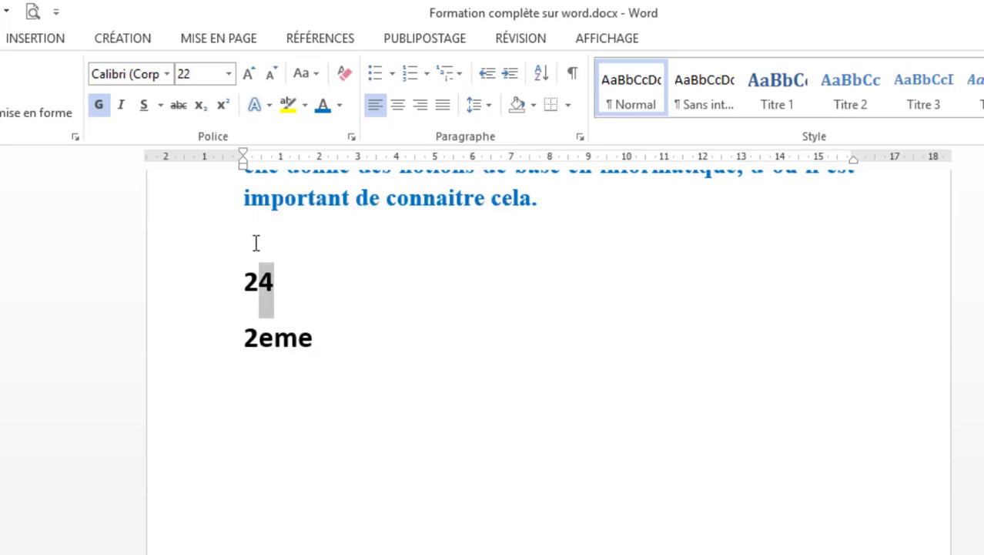
left_click(228, 104)
left_click(339, 310)
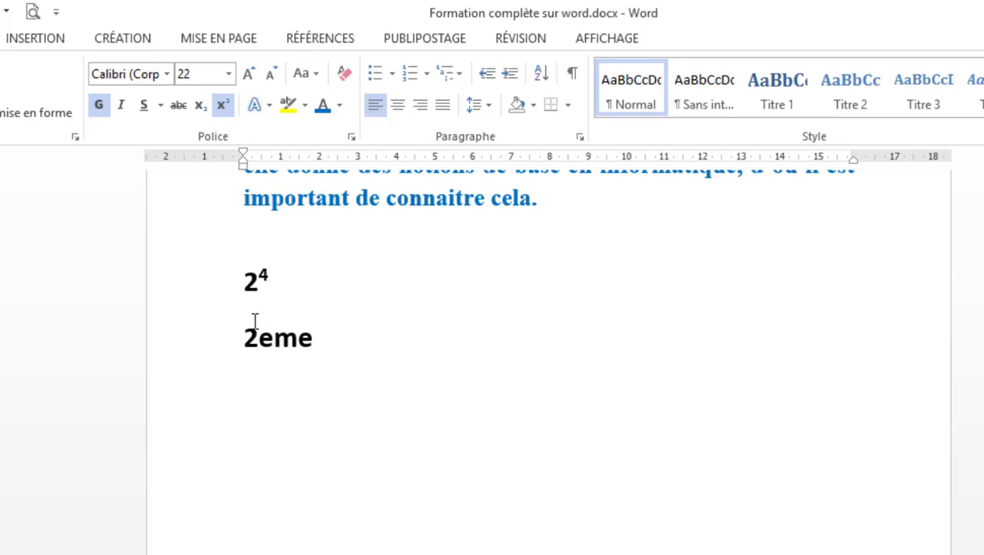
left_click_drag(316, 337, 261, 337)
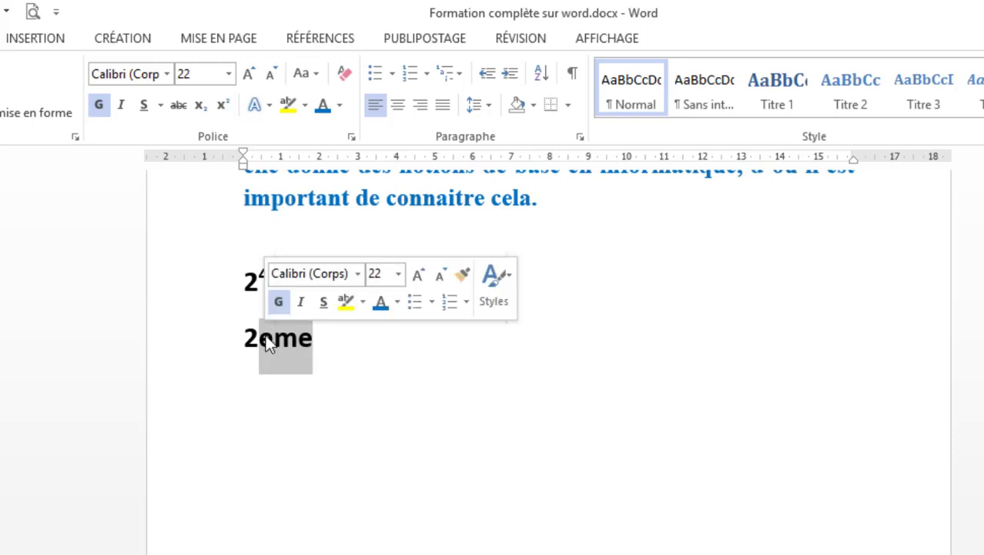
left_click(225, 104)
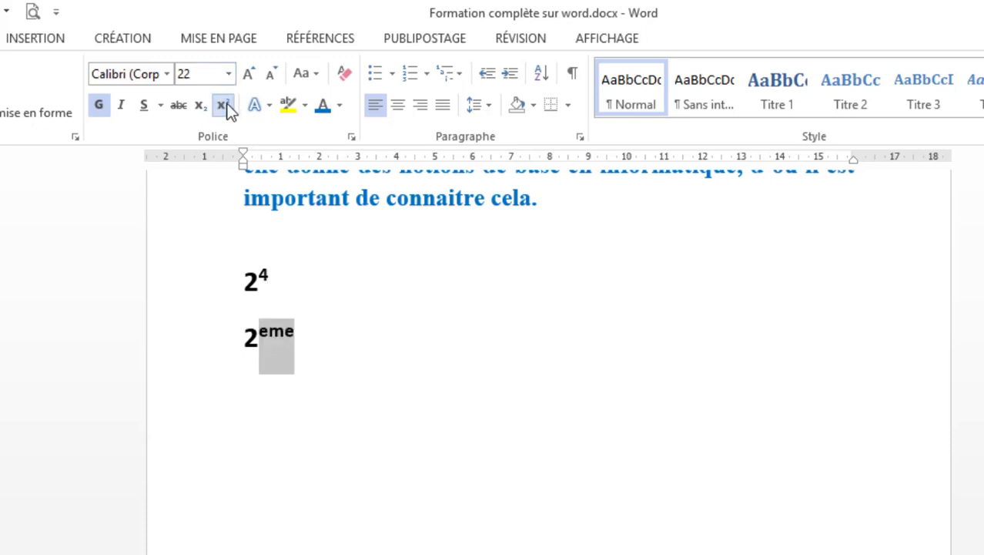
Turn superscript off after "2eme" and add the word "personne" as normal text.
left_click(340, 354)
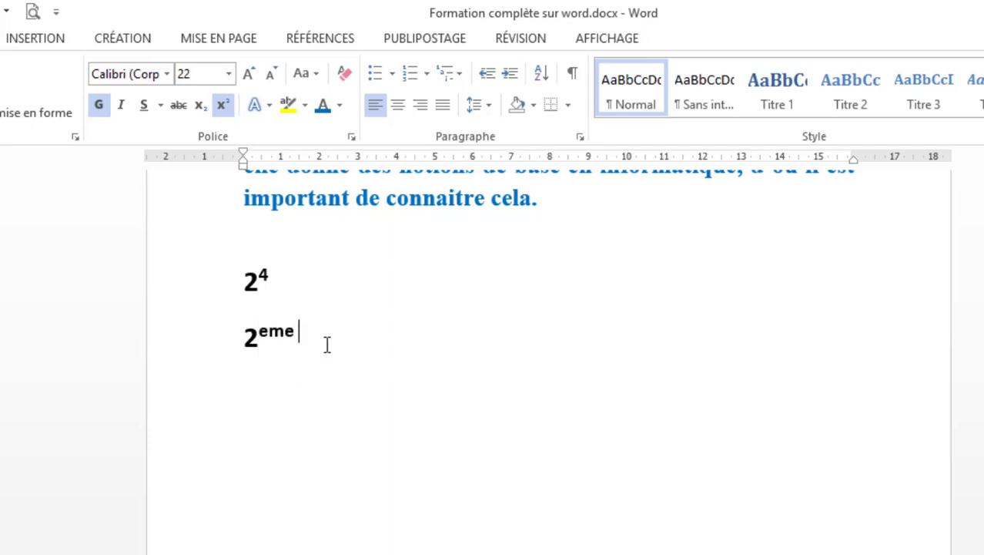
left_click(223, 106)
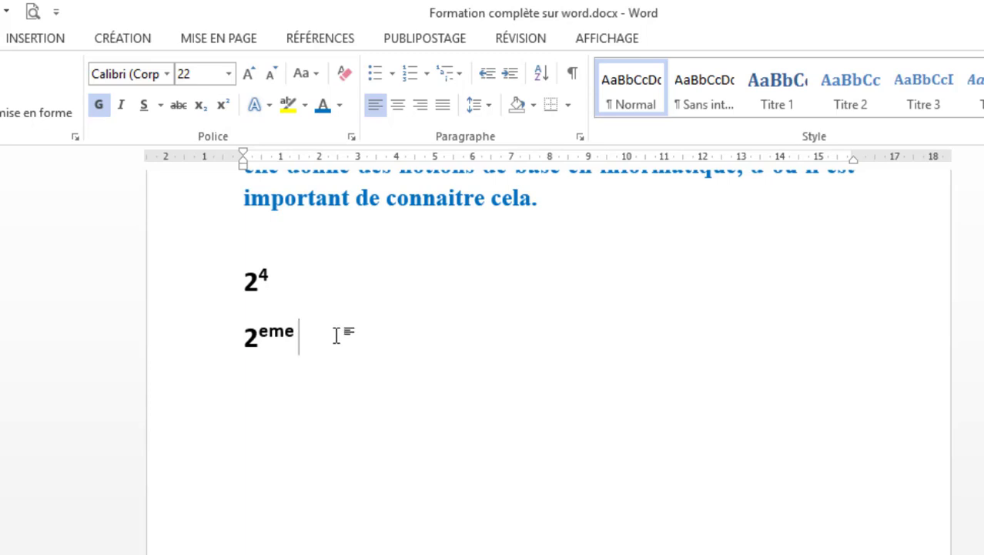
type("personne")
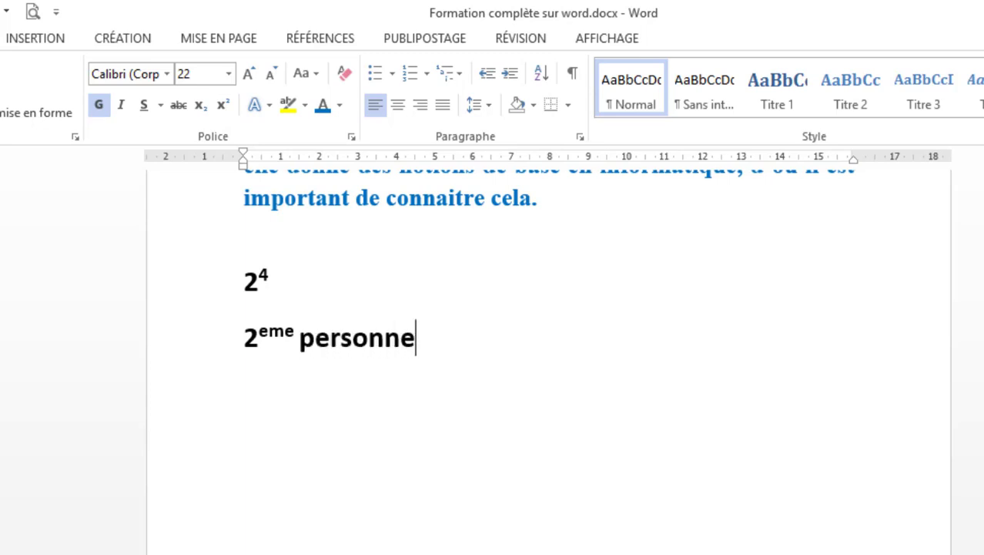
left_click(269, 333)
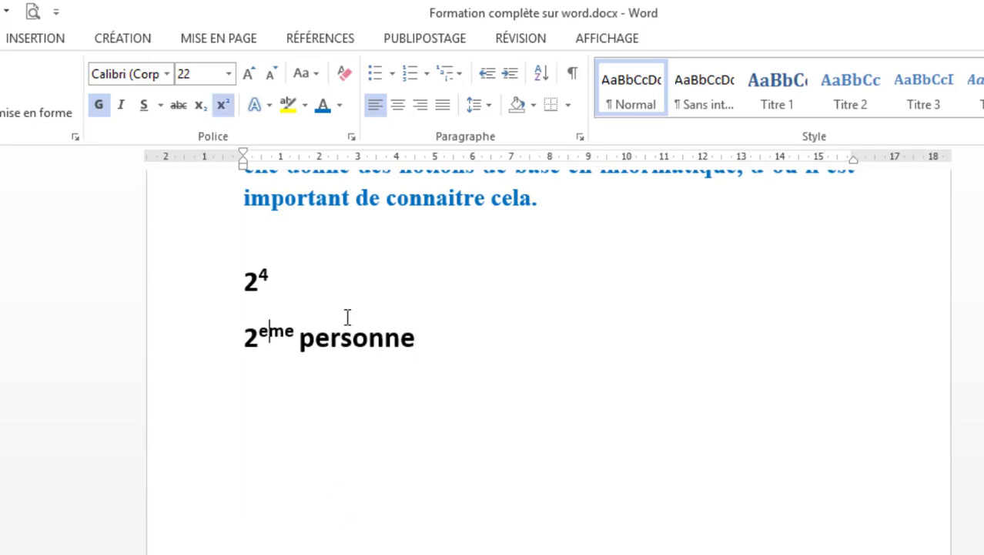
triple_click(247, 341)
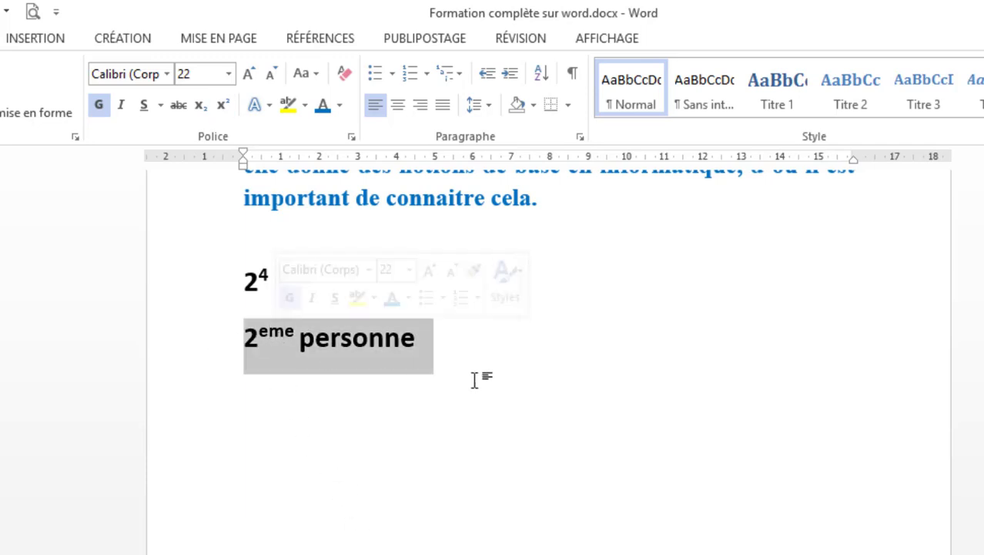
left_click_drag(451, 345, 245, 345)
left_click(309, 233)
left_click(297, 288)
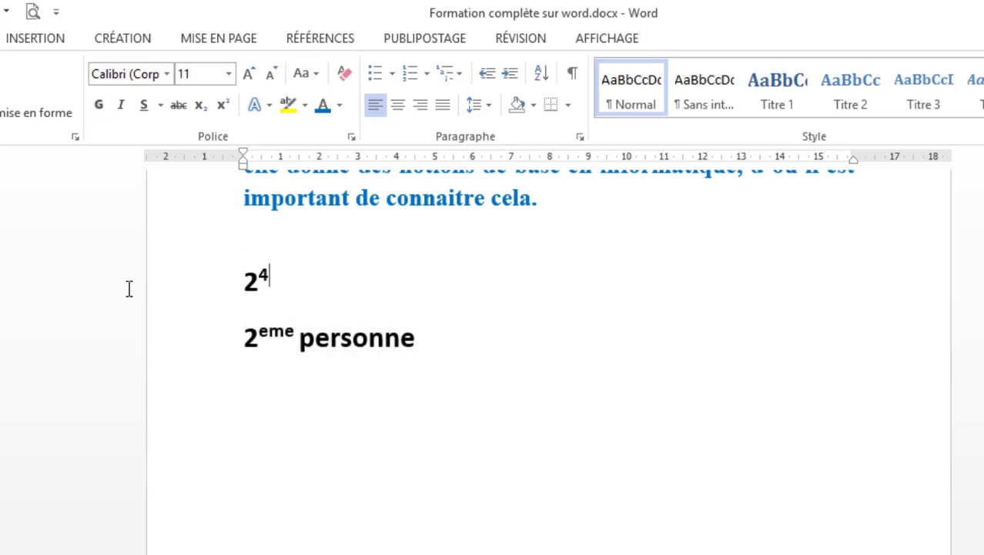
left_click(206, 285)
left_click(235, 283)
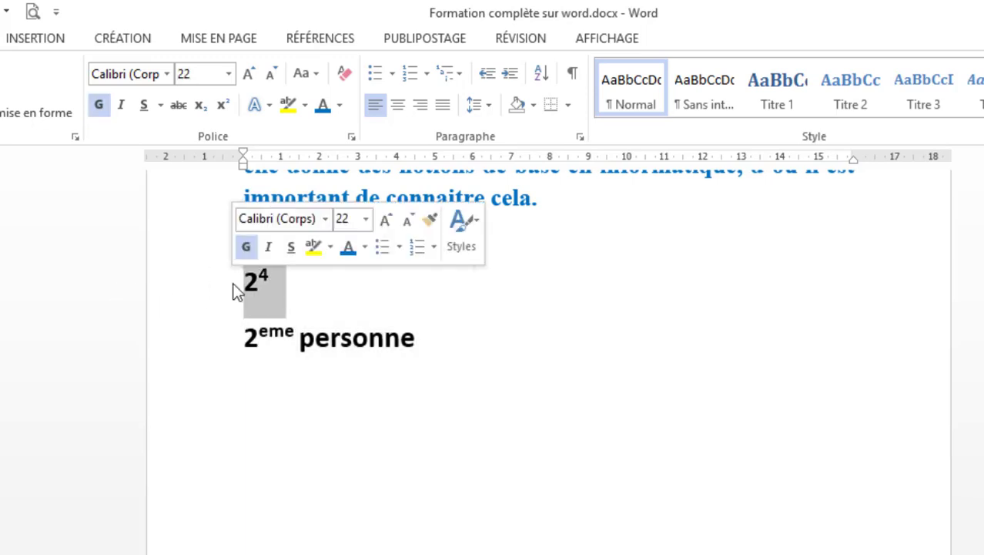
left_click(305, 281)
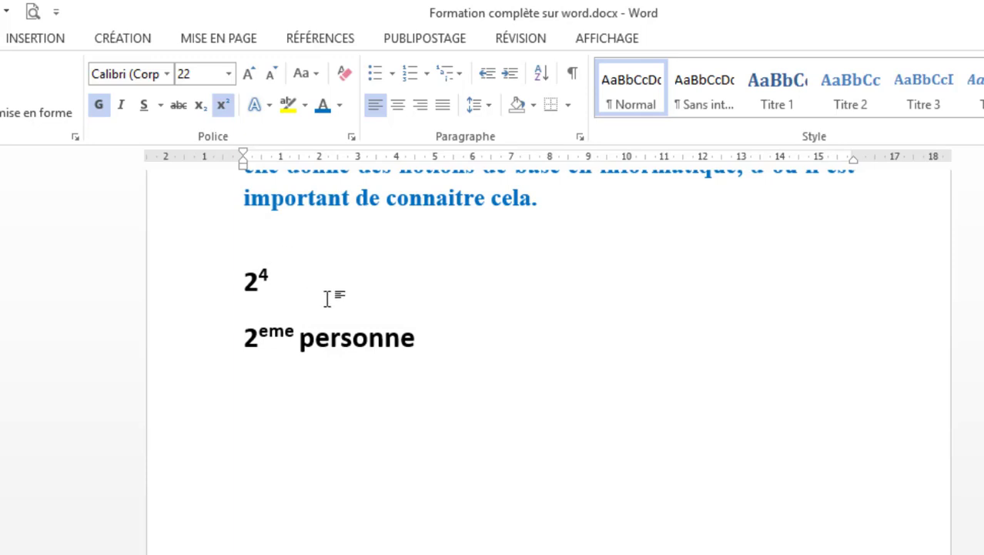
left_click_drag(326, 292, 221, 289)
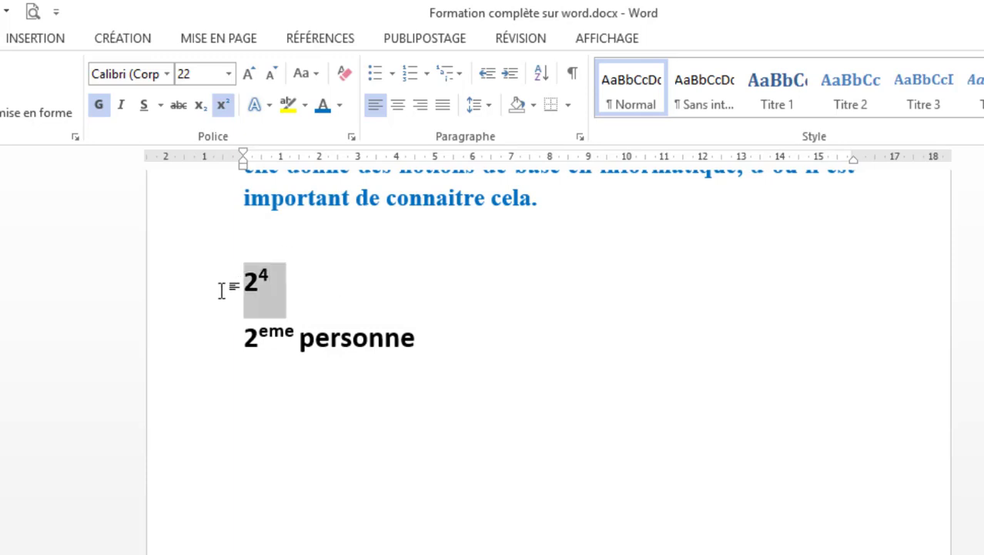
left_click(295, 388)
left_click(434, 338)
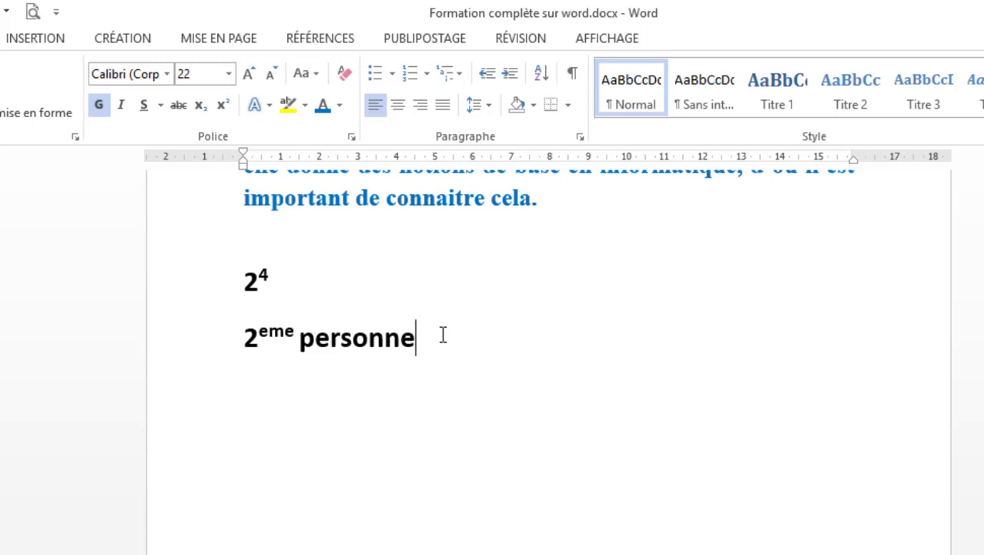
Add a new line reading "X2" directly below the 2⁴ line.
left_click(305, 287)
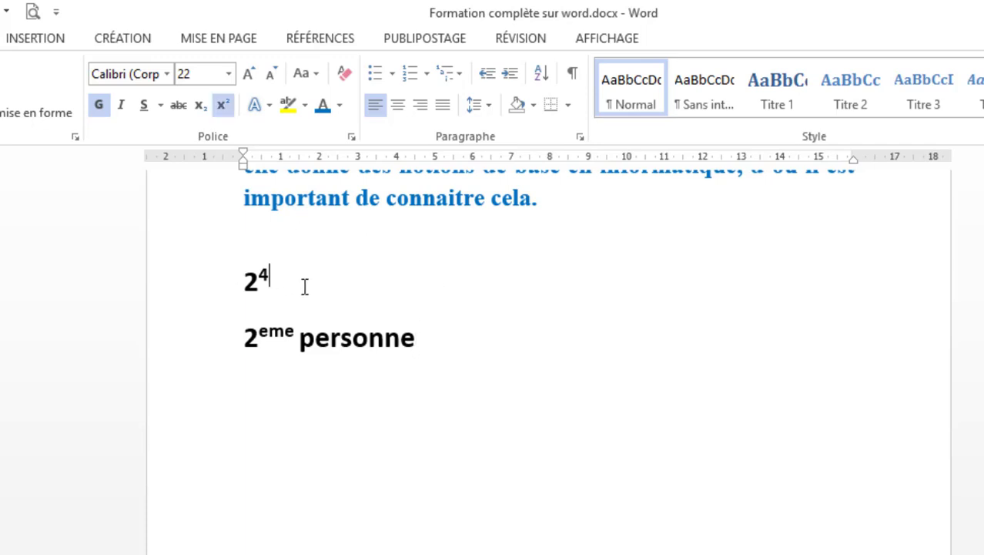
key("Return")
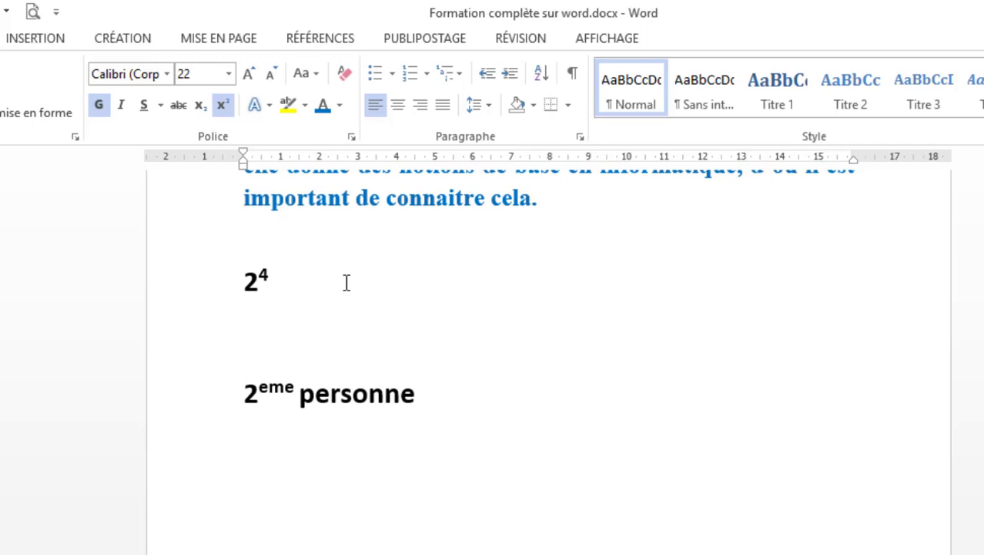
type("x")
key("BackSpace")
type("xé")
key("BackSpace")
type("2")
Enlarge the "X2" line to font size 28.
left_click_drag(289, 333, 235, 335)
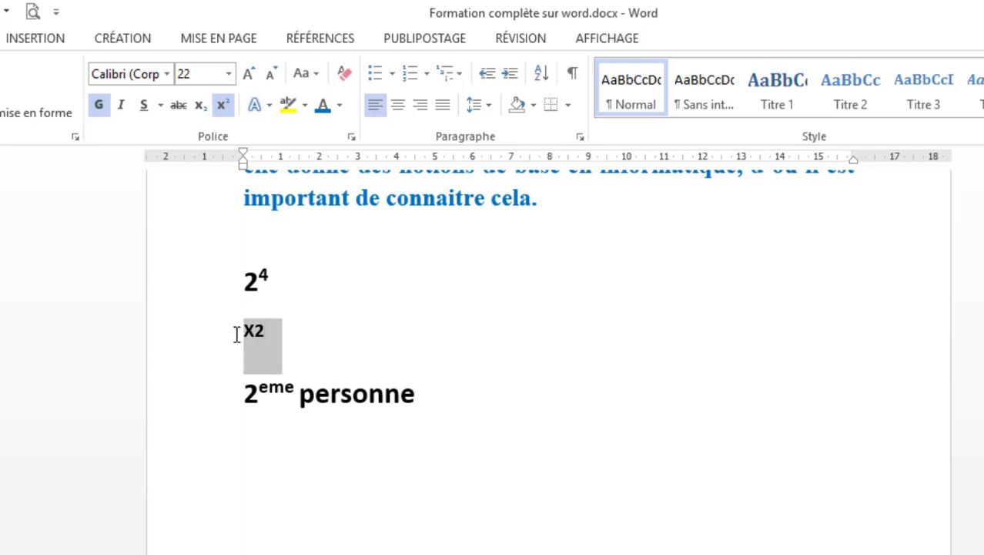
left_click(248, 73)
left_click(247, 74)
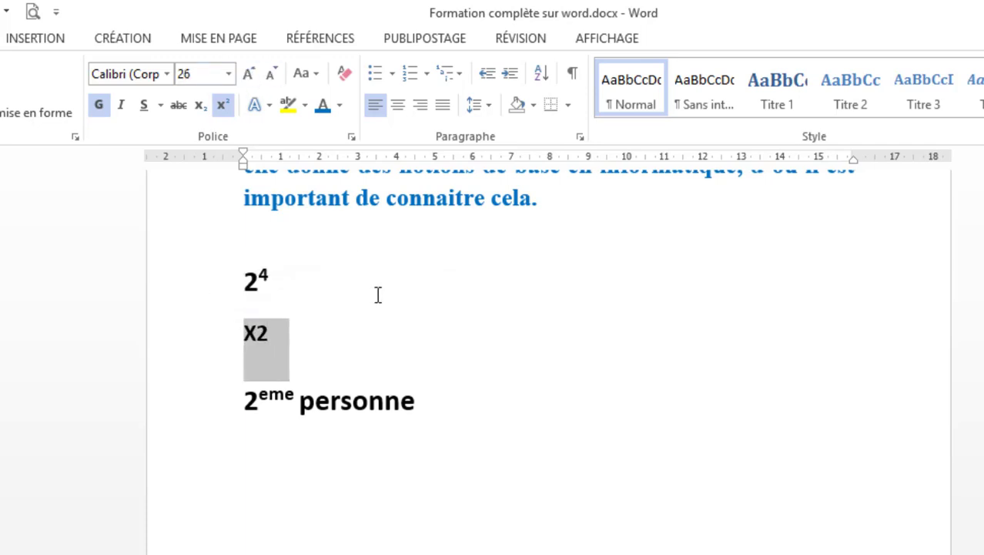
left_click(251, 73)
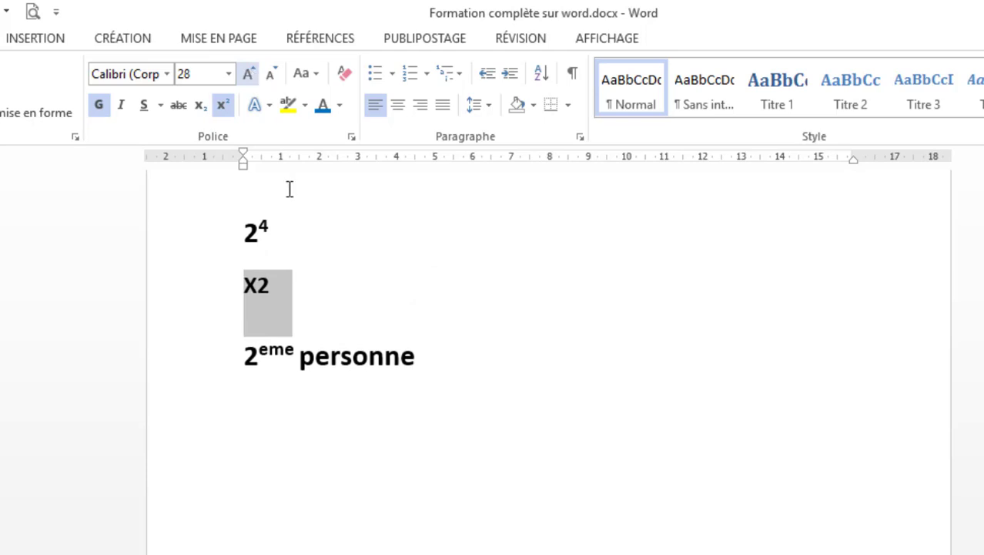
left_click(297, 294)
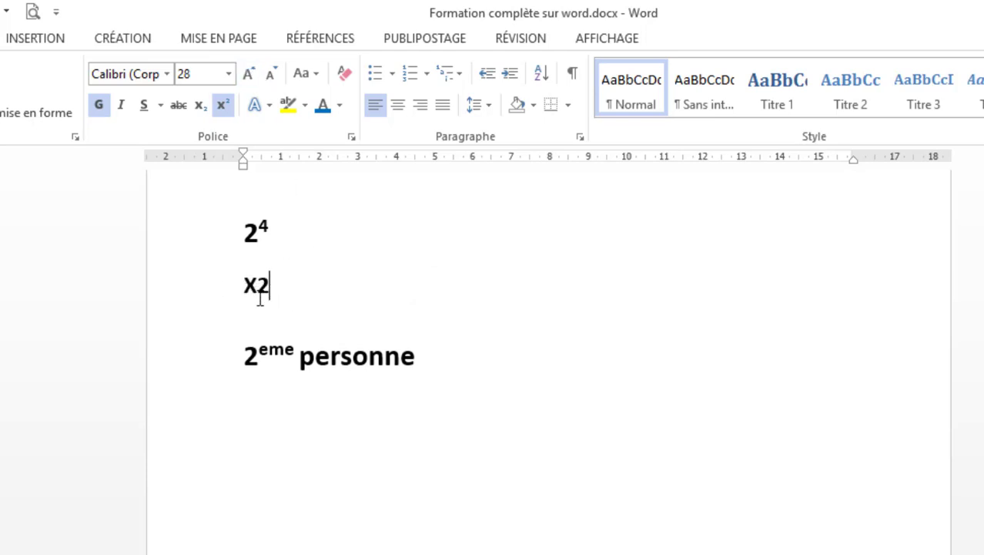
Remove superscript from the whole "X2" line and apply it only to the 2.
left_click_drag(264, 291, 258, 292)
left_click_drag(290, 292, 215, 288)
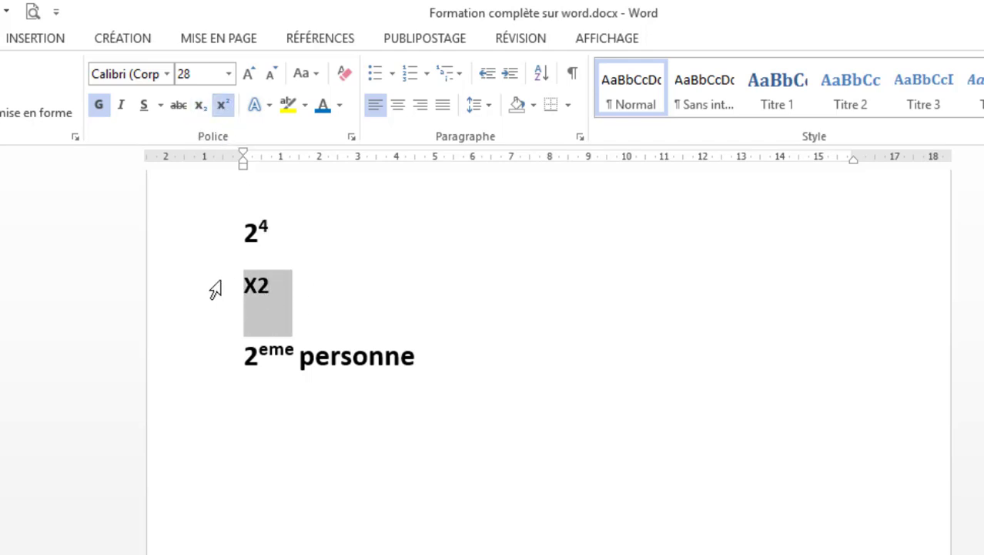
left_click(222, 110)
left_click(320, 292)
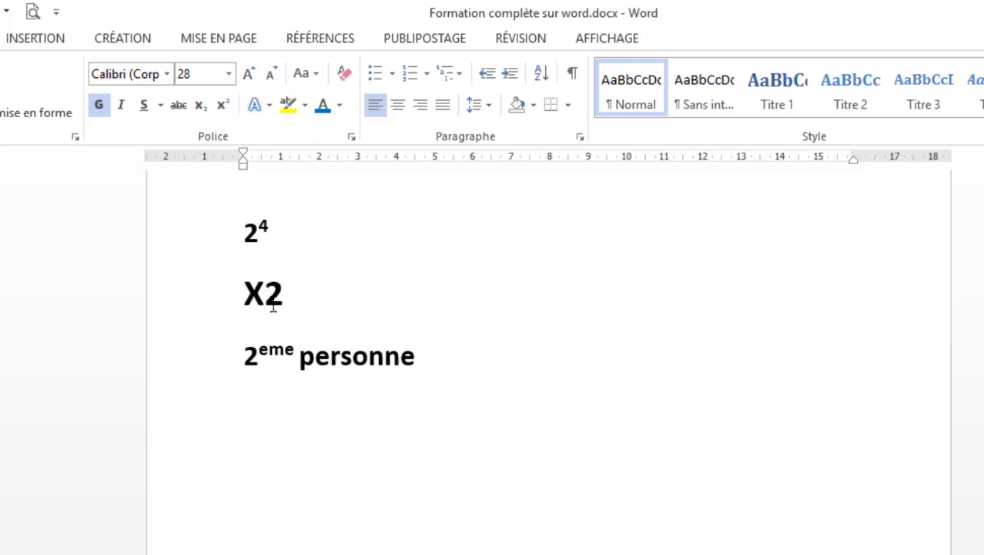
left_click_drag(285, 296, 263, 300)
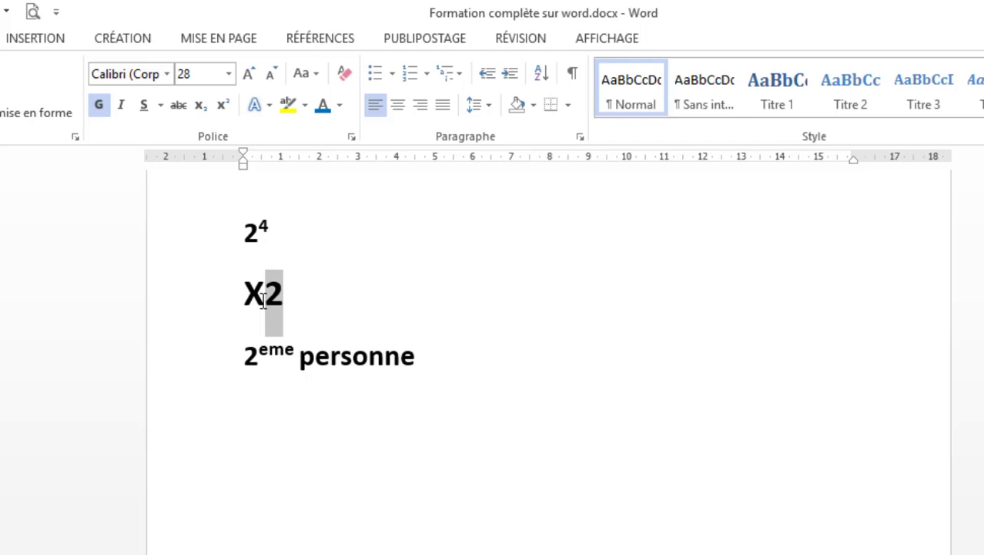
left_click(224, 108)
left_click(314, 293)
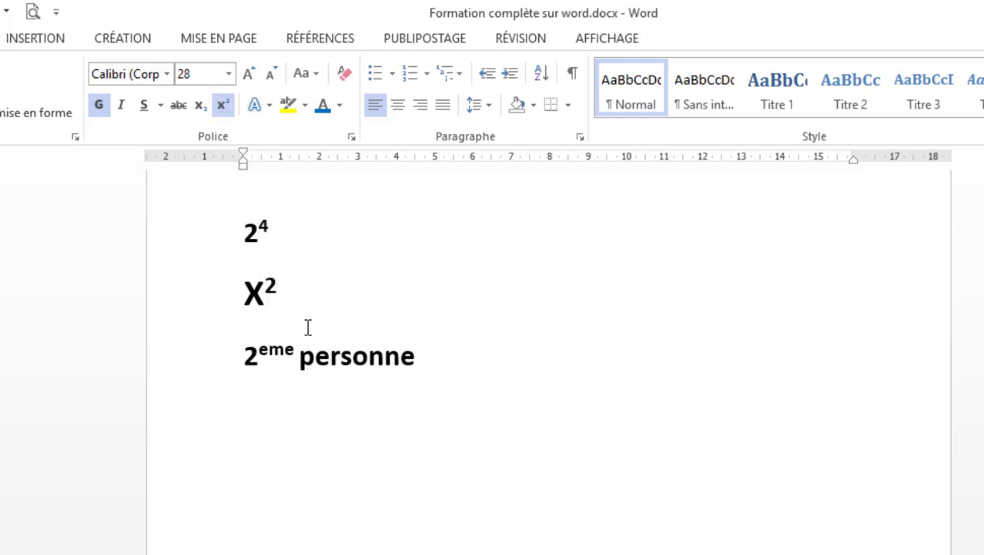
Add a new line reading "A1, A2, A3" below the "2eme personne" line.
scroll(298, 289, "down", 1)
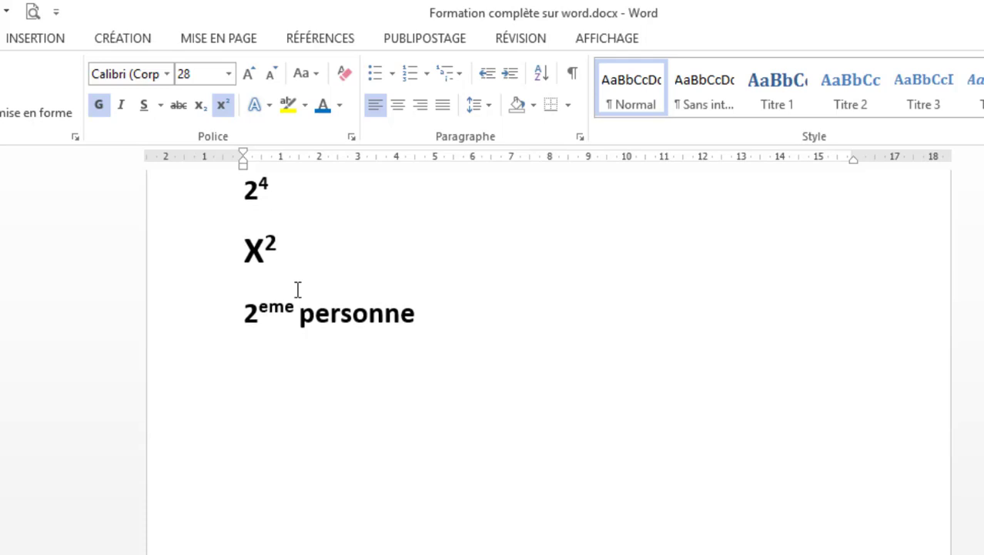
left_click(330, 416)
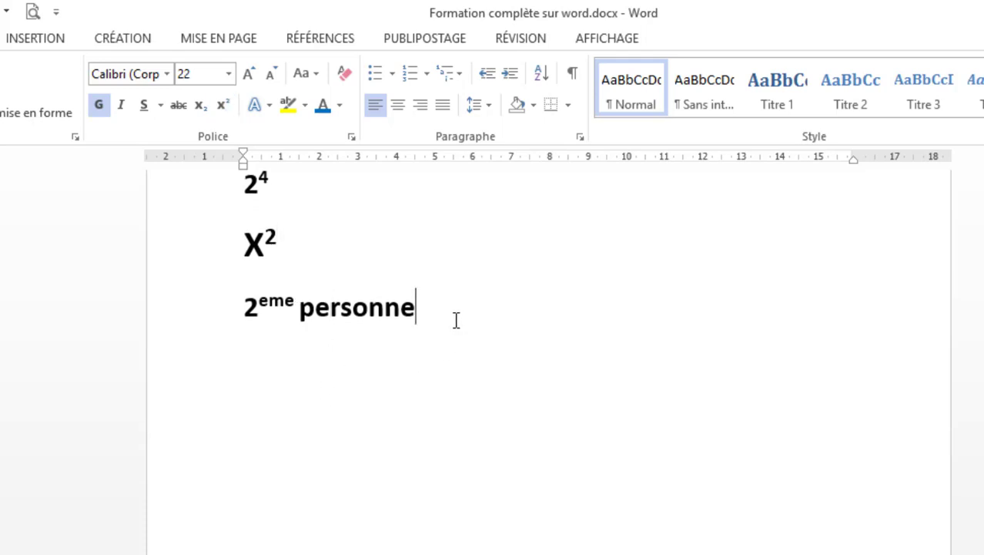
key("Return")
type("A&")
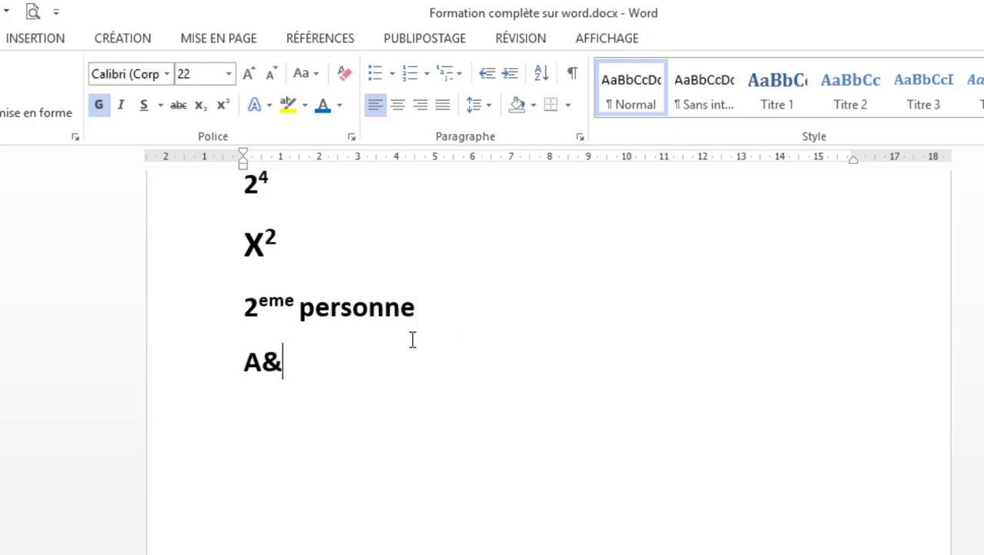
key("BackSpace")
key("BackSpace")
type("A1 ?")
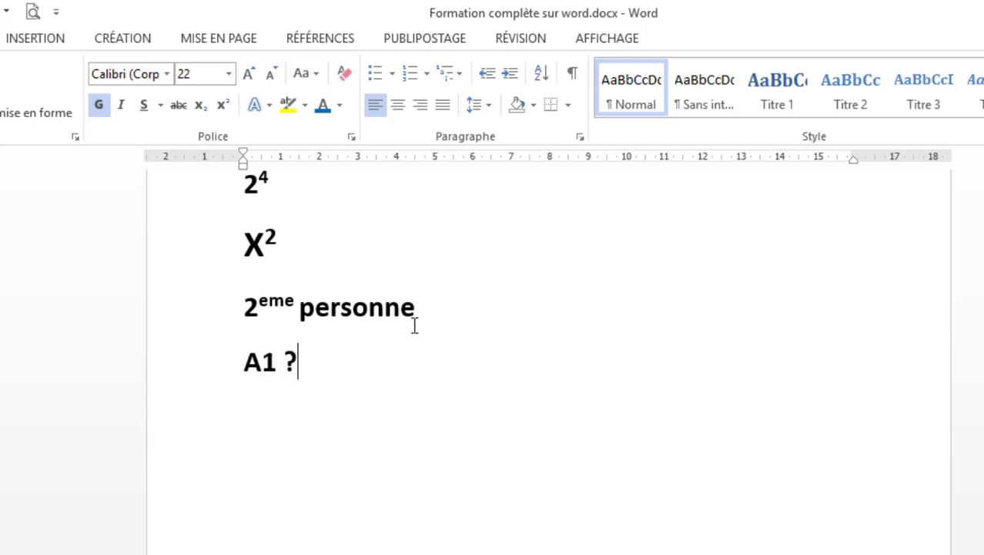
key("BackSpace")
key("BackSpace")
type(";")
key("BackSpace")
key("BackSpace")
type(", A1")
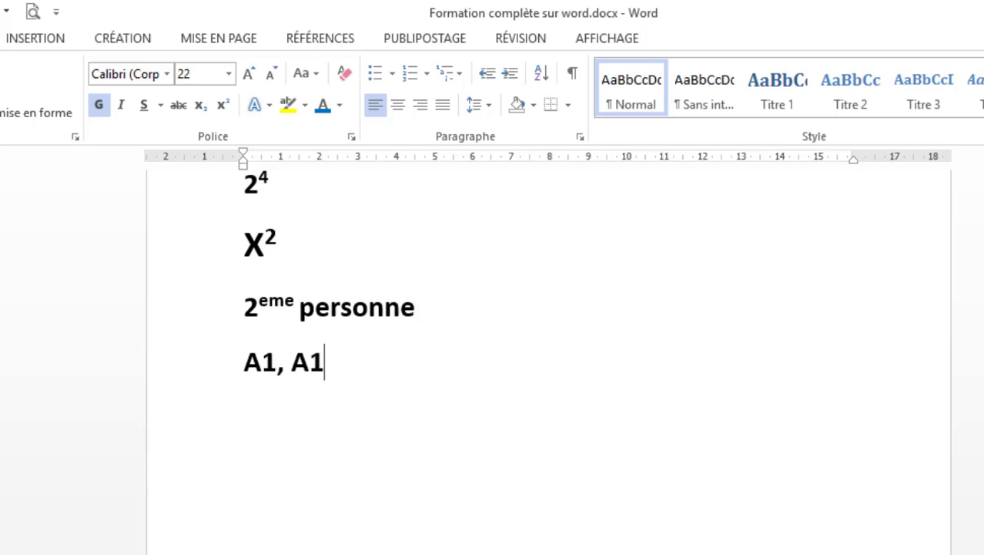
key("BackSpace")
type("2")
type(" ;")
key("BackSpace")
key("BackSpace")
type(", A1")
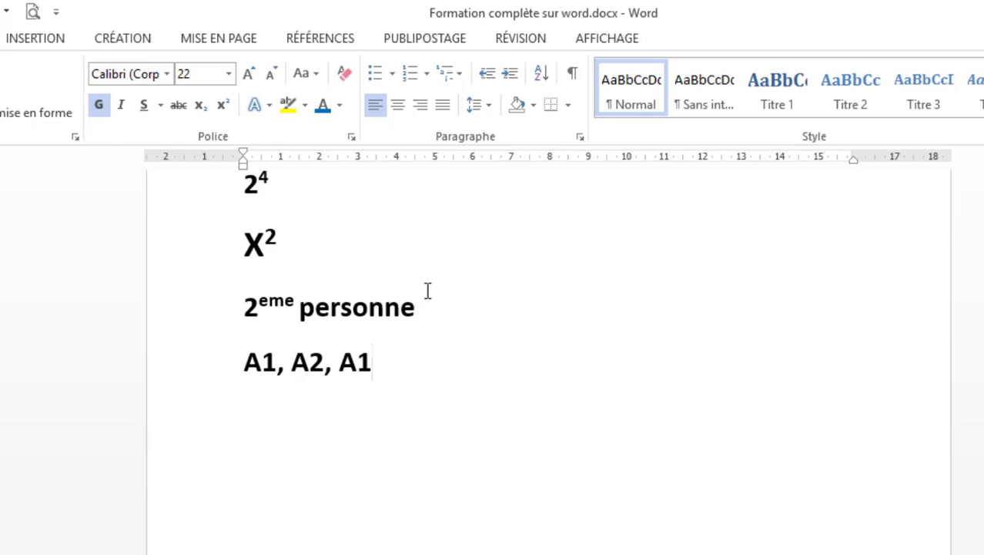
key("BackSpace")
type("3")
Format the digits 1, 2 and 3 in the "A1, A2, A3" line as subscript.
left_click_drag(277, 361, 264, 361)
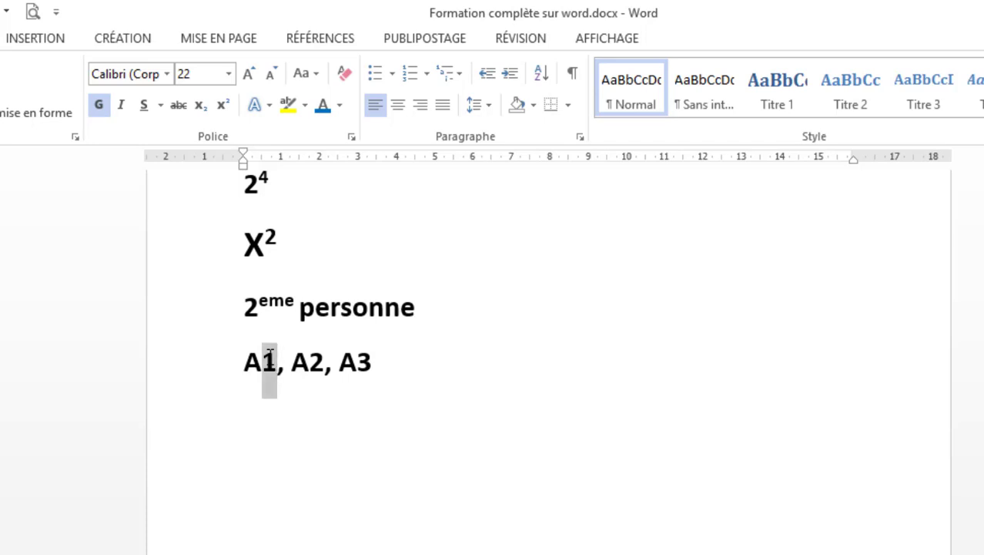
left_click(202, 107)
left_click(280, 386)
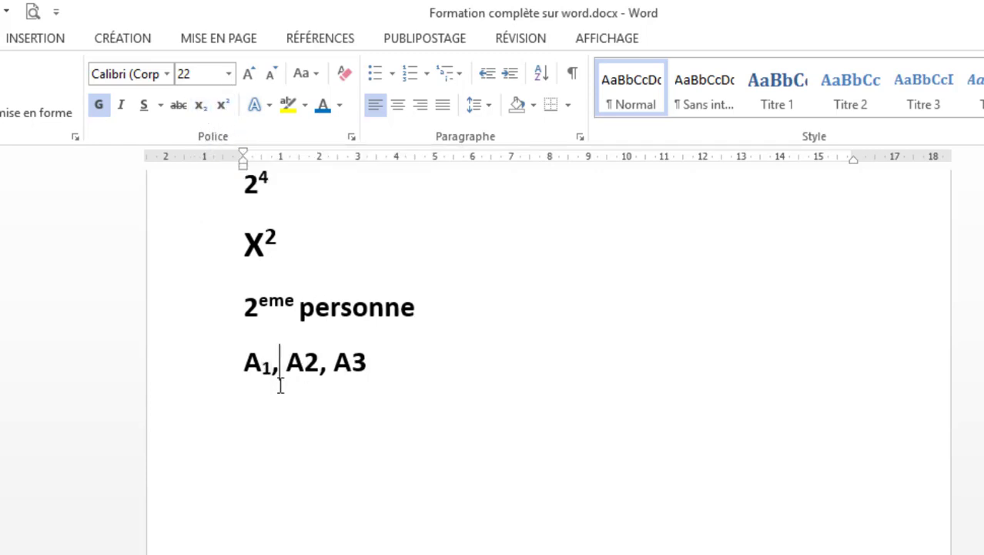
left_click_drag(318, 356, 309, 353)
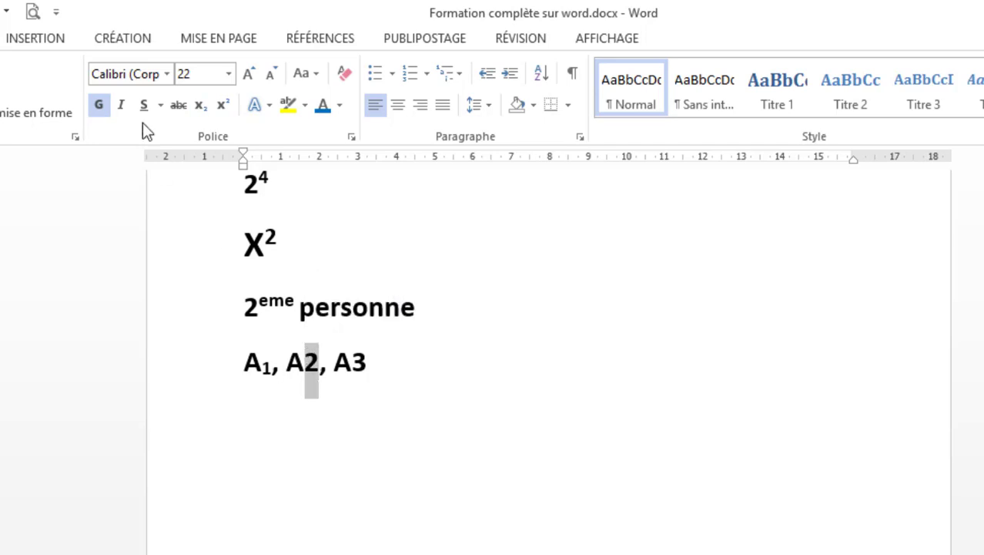
left_click(199, 109)
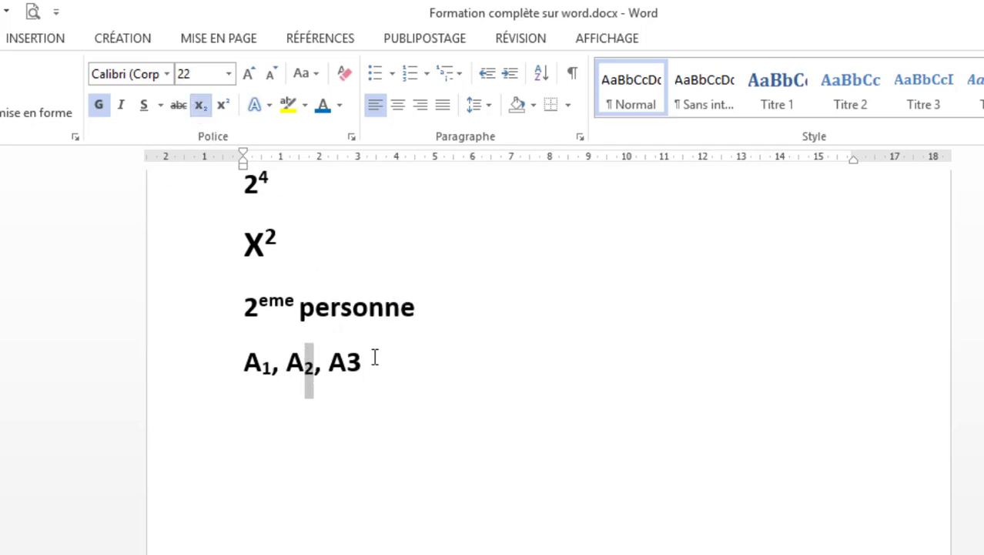
left_click_drag(362, 362, 341, 362)
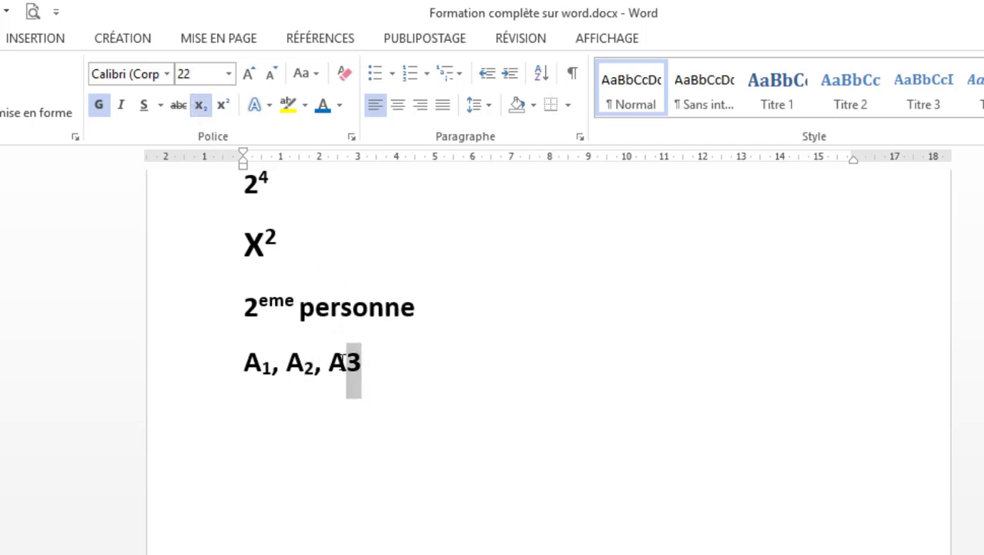
left_click(206, 109)
left_click(389, 365)
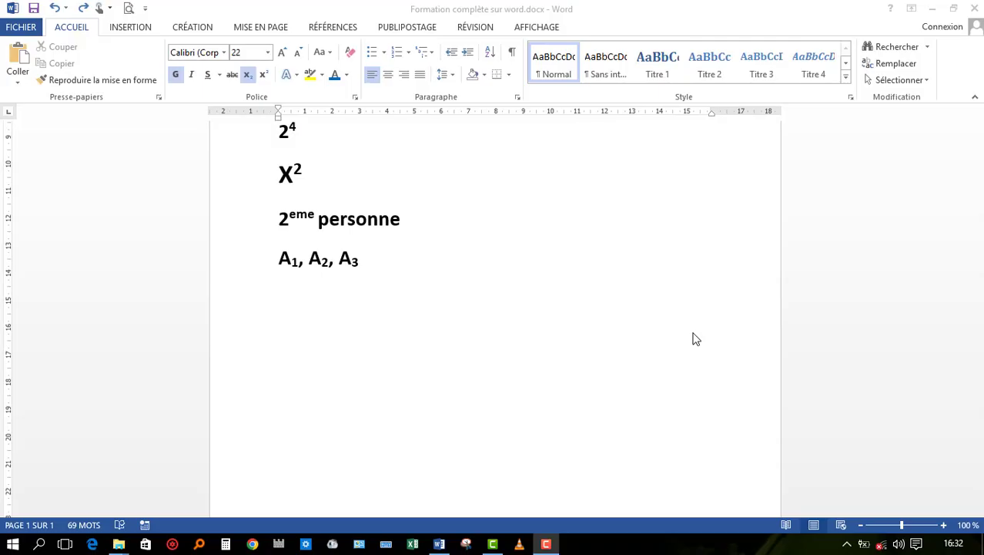
Set the page background colour of the document to the tan shade of the beige theme colour.
left_click(543, 4)
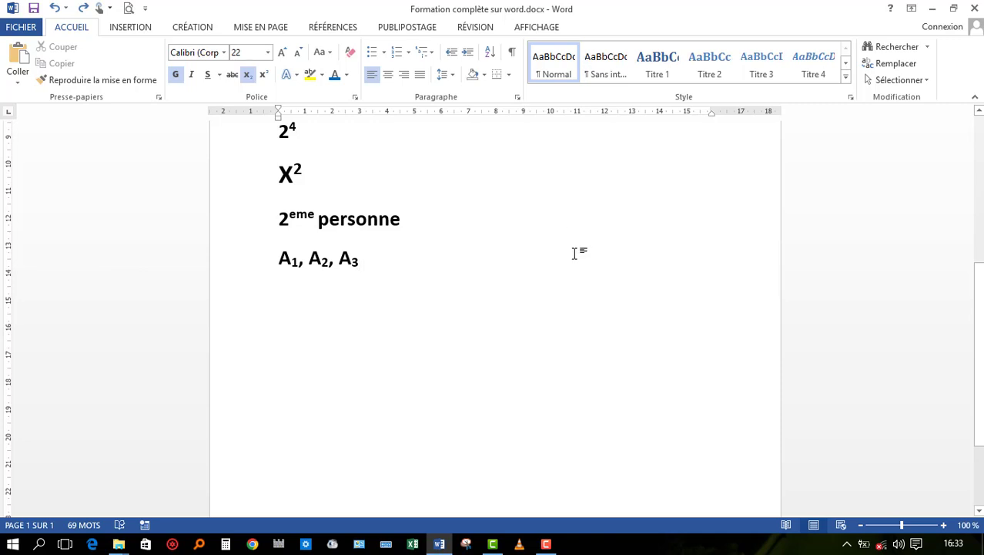
scroll(574, 254, "up", 3)
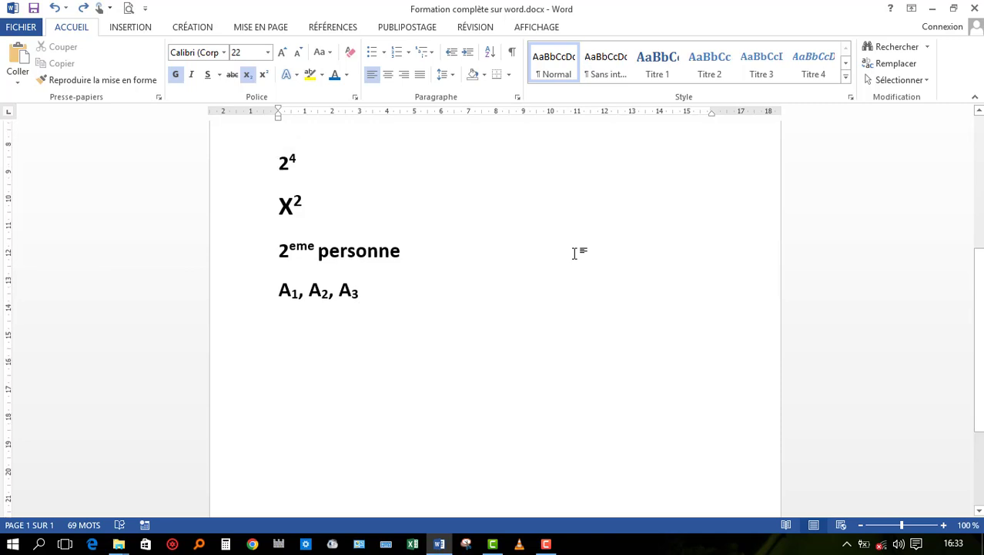
scroll(501, 196, "up", 4)
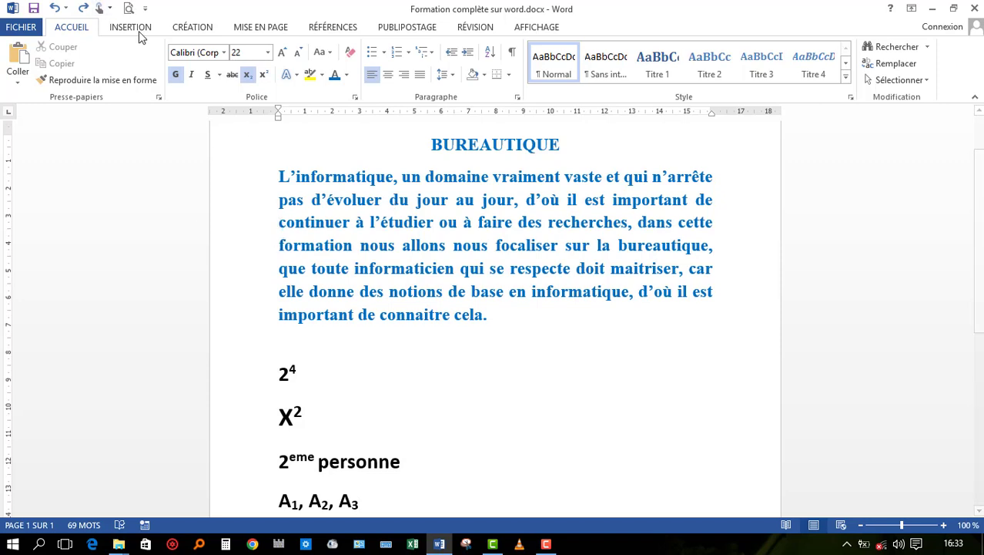
left_click(191, 27)
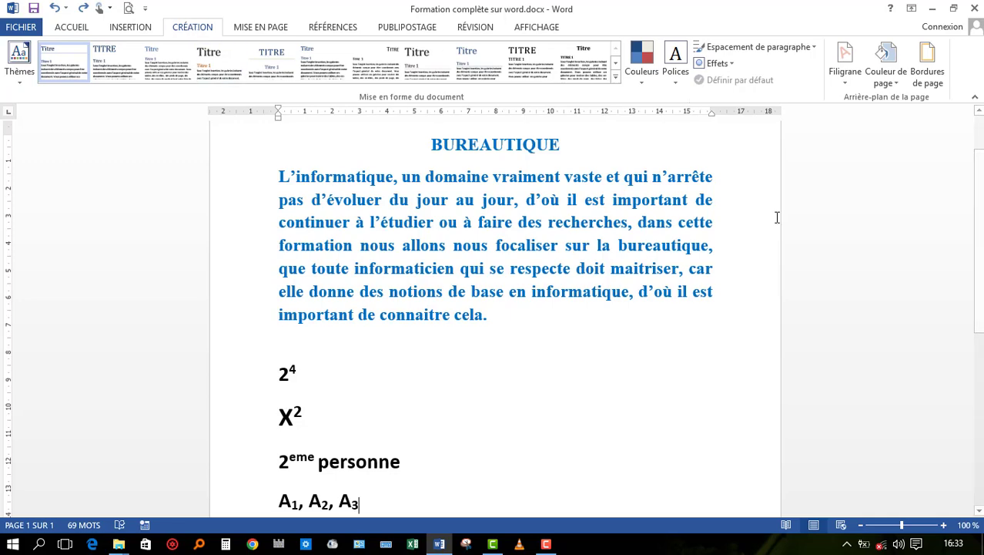
left_click(902, 74)
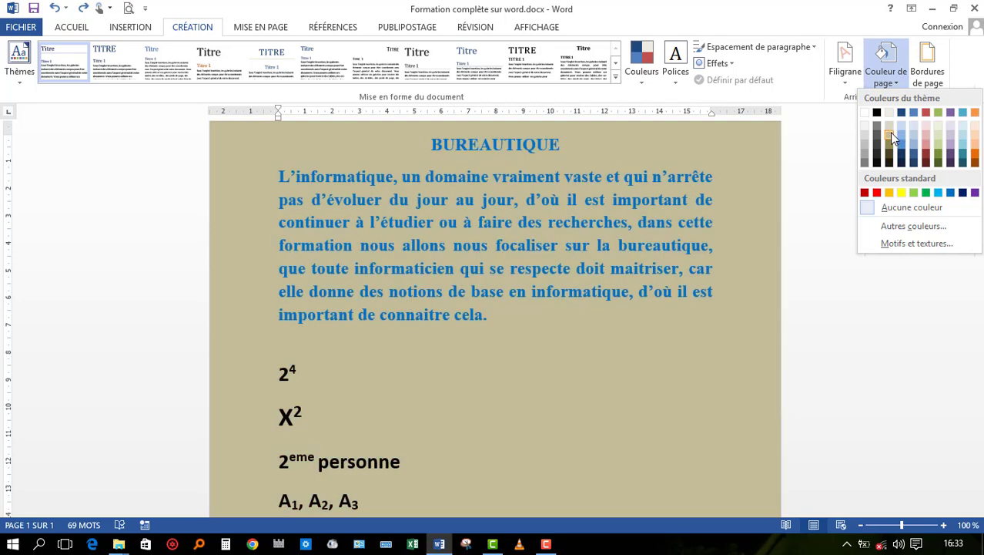
left_click(890, 131)
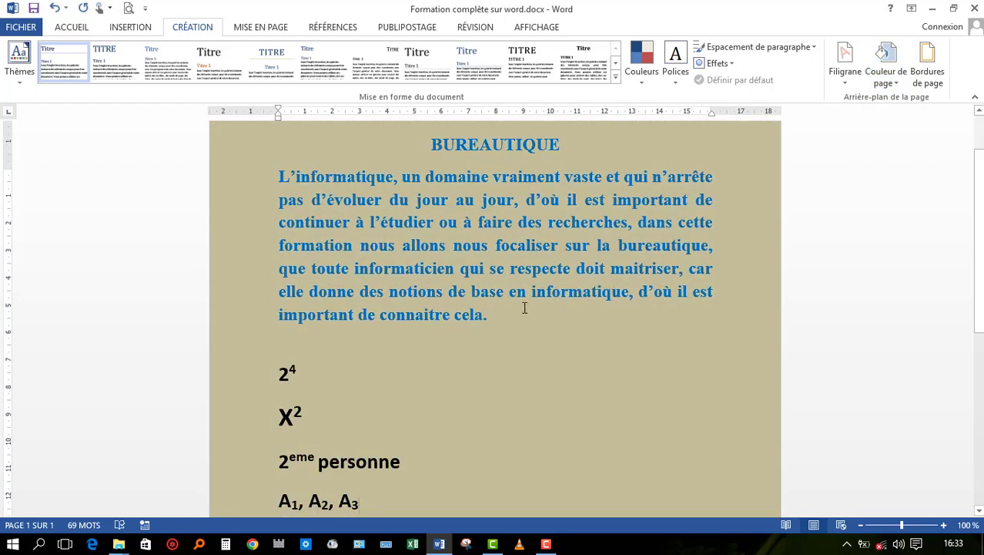
Change the document's page orientation from portrait to landscape (Paysage).
scroll(524, 308, "up", 2)
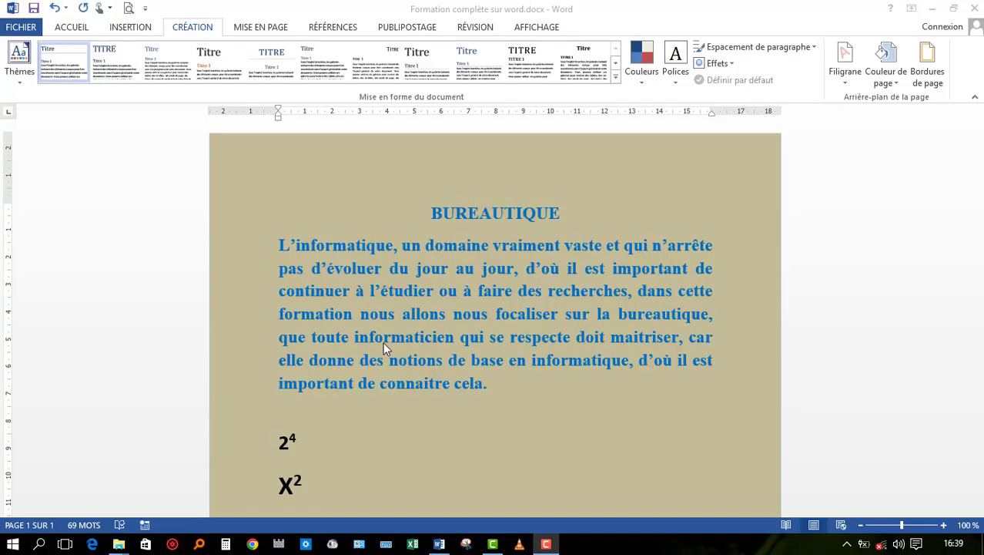
scroll(475, 307, "down", 10)
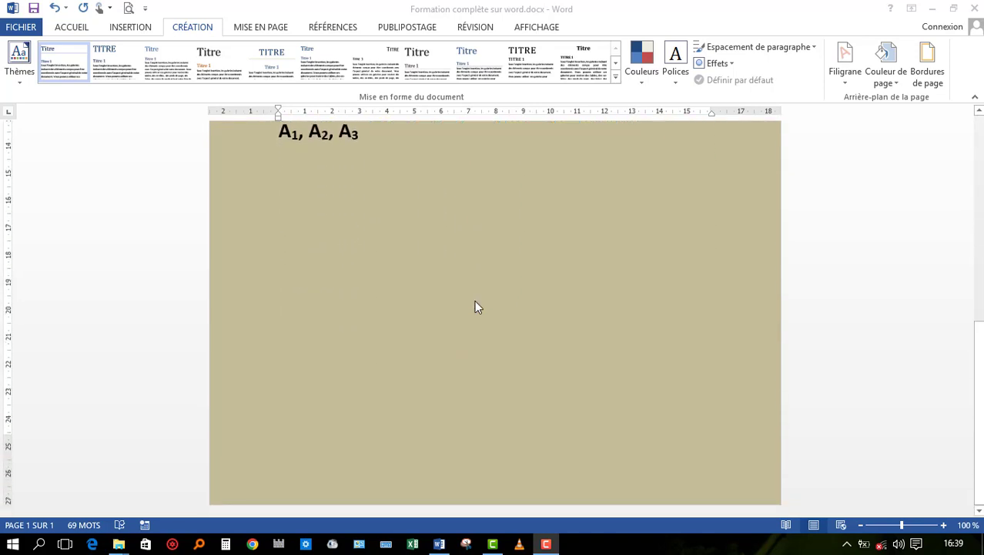
scroll(475, 308, "up", 8)
scroll(474, 307, "up", 3)
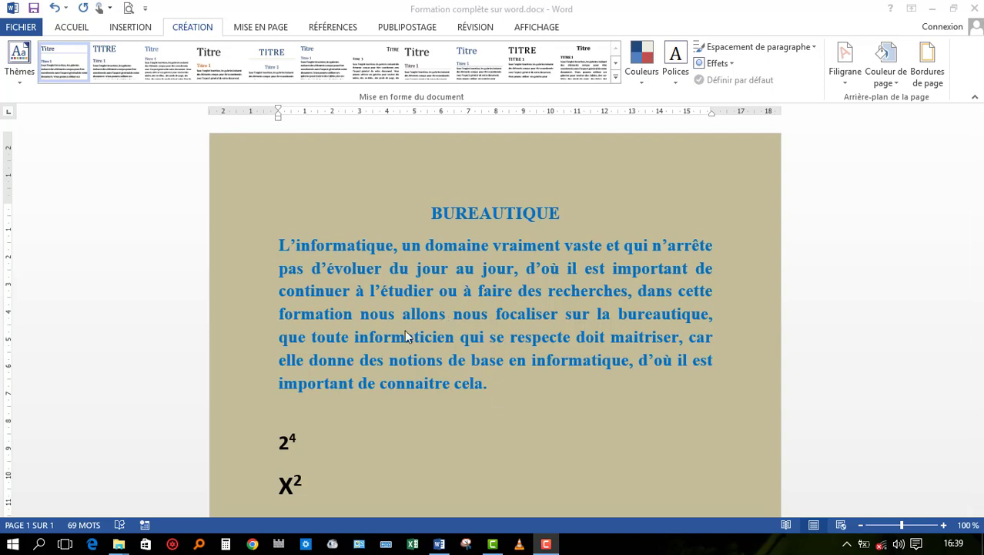
left_click(277, 30)
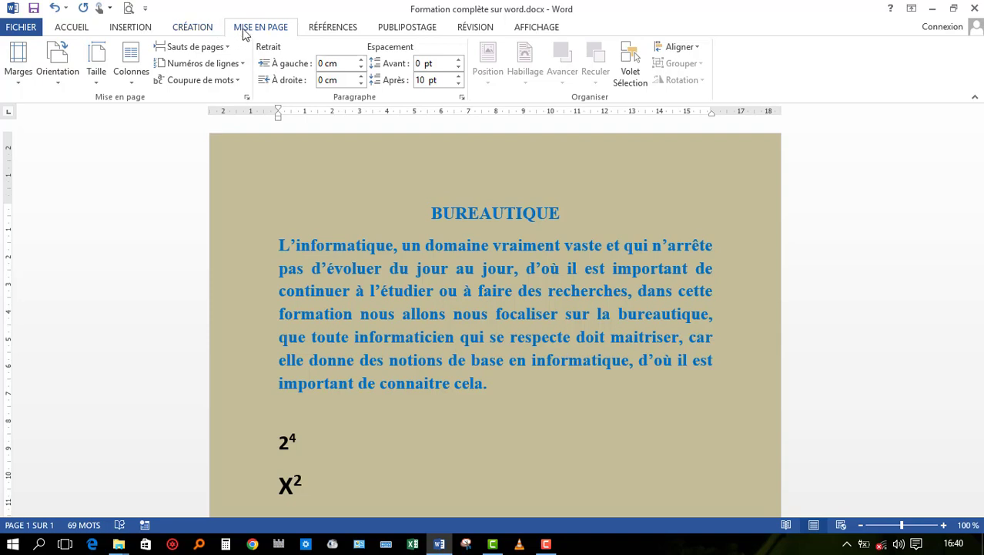
left_click(62, 77)
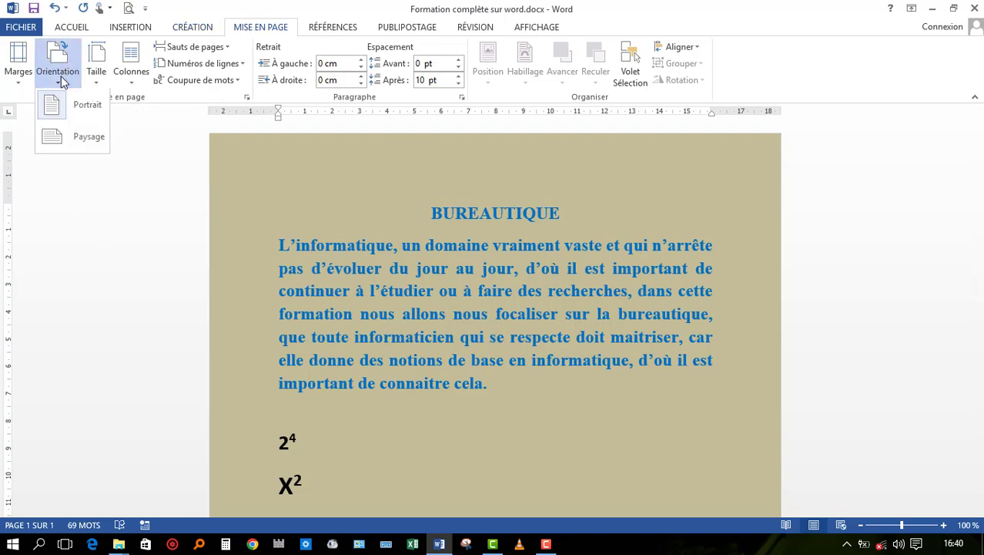
left_click(68, 141)
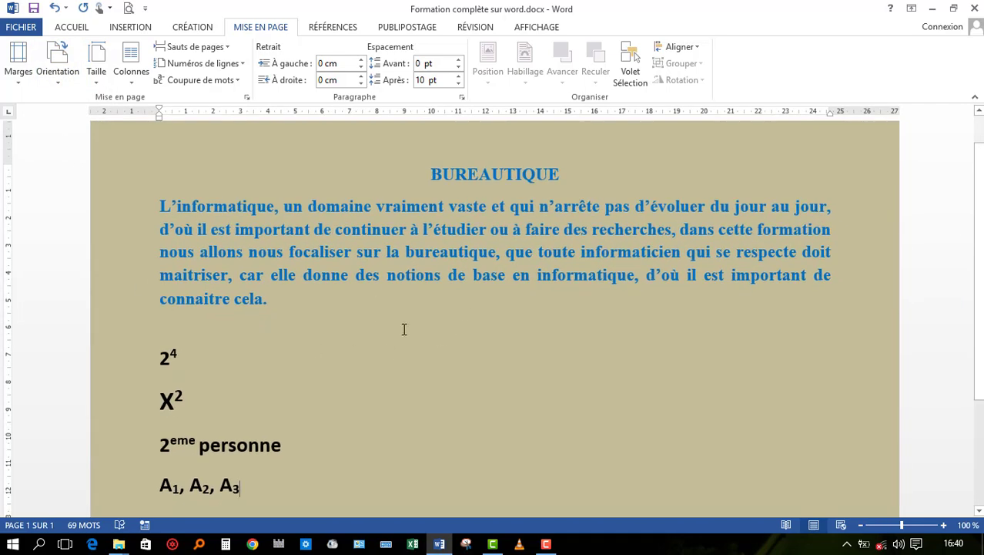
View the landscape document in reading mode (Mode Lecture) and return to the print layout view.
left_click(842, 524)
left_click(794, 523)
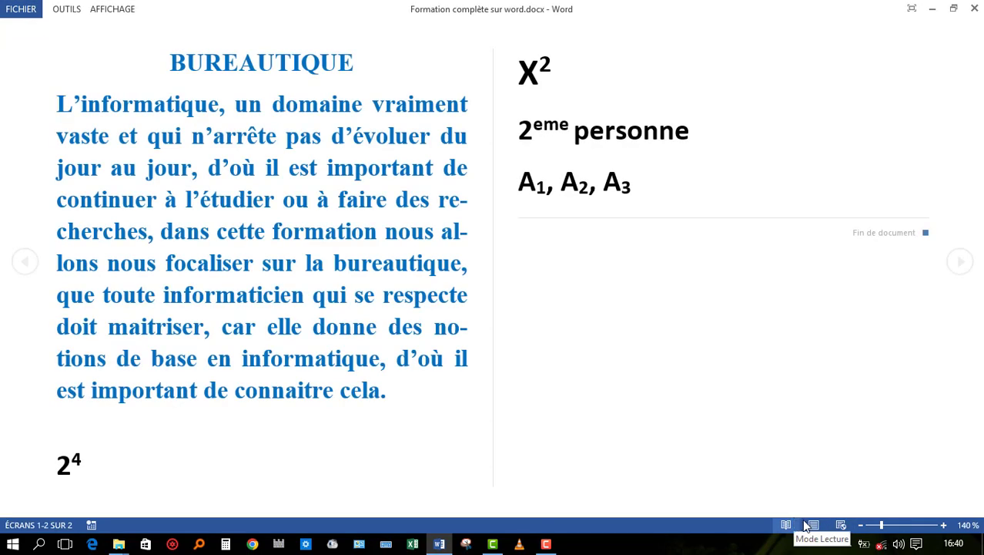
left_click(815, 524)
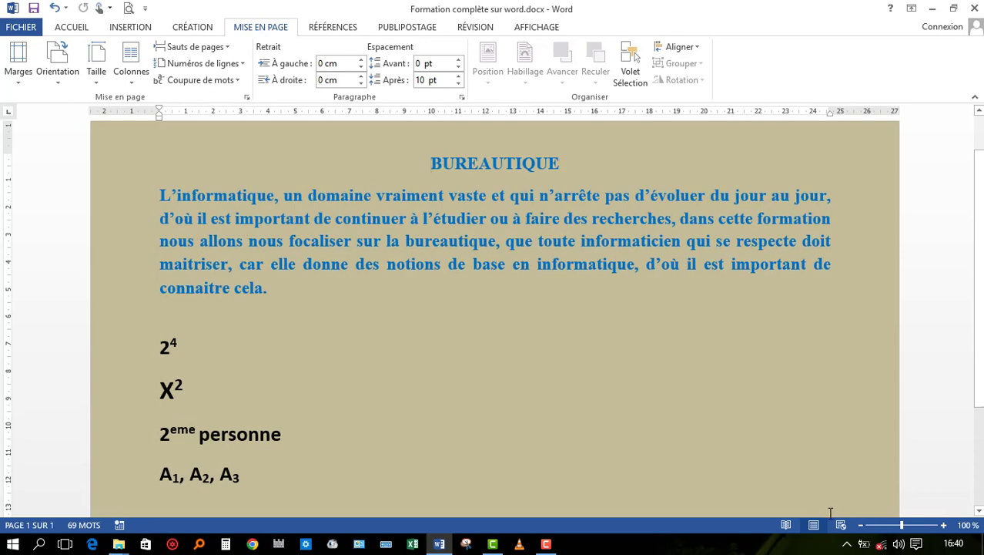
Switch the page orientation back to Portrait while the whole page is in view.
left_click(861, 525)
left_click(861, 526)
left_click(861, 526)
left_click(861, 525)
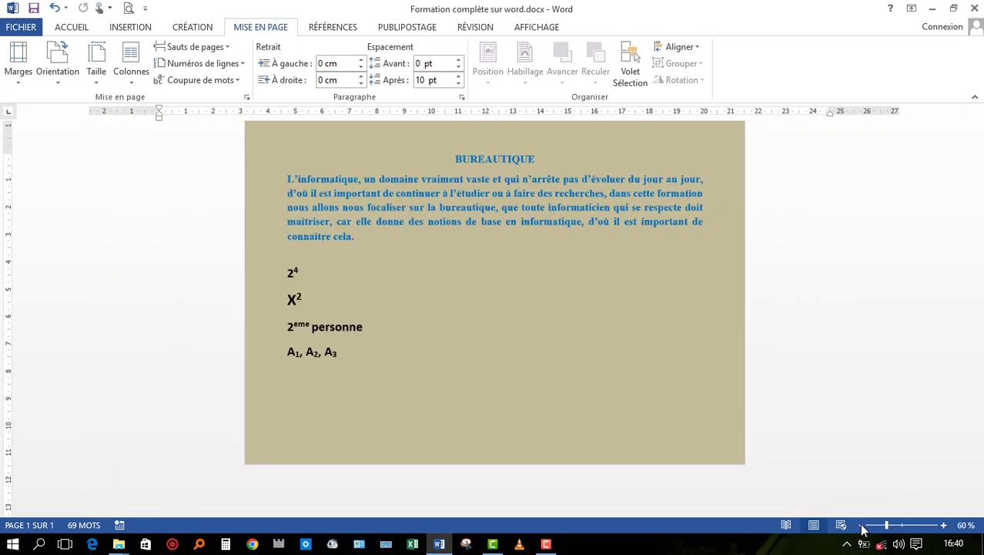
left_click(861, 525)
left_click(861, 525)
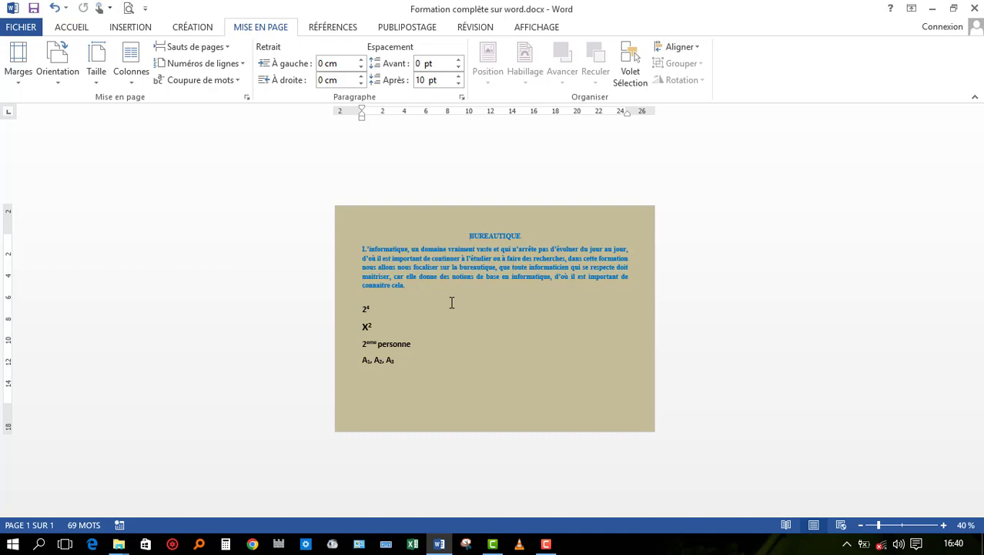
left_click(66, 59)
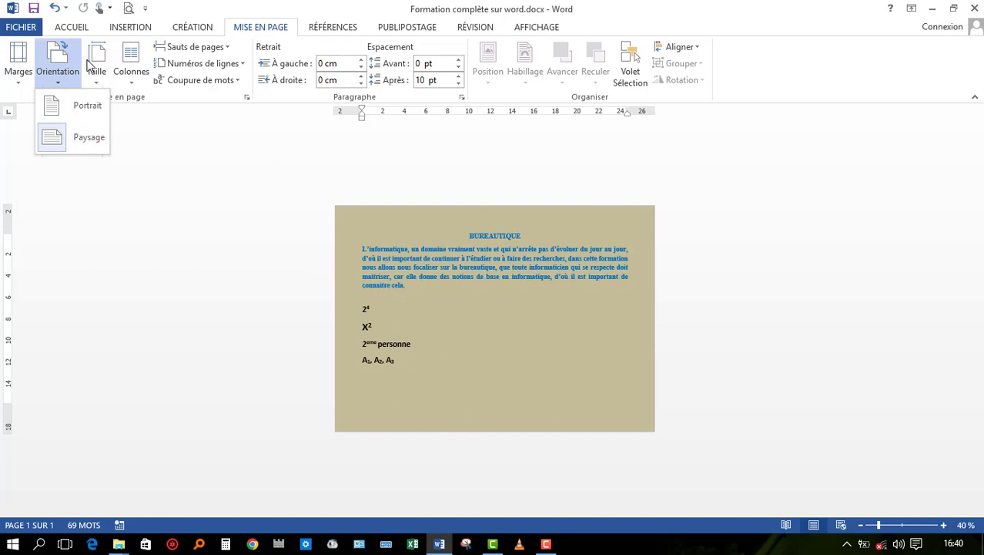
left_click(86, 107)
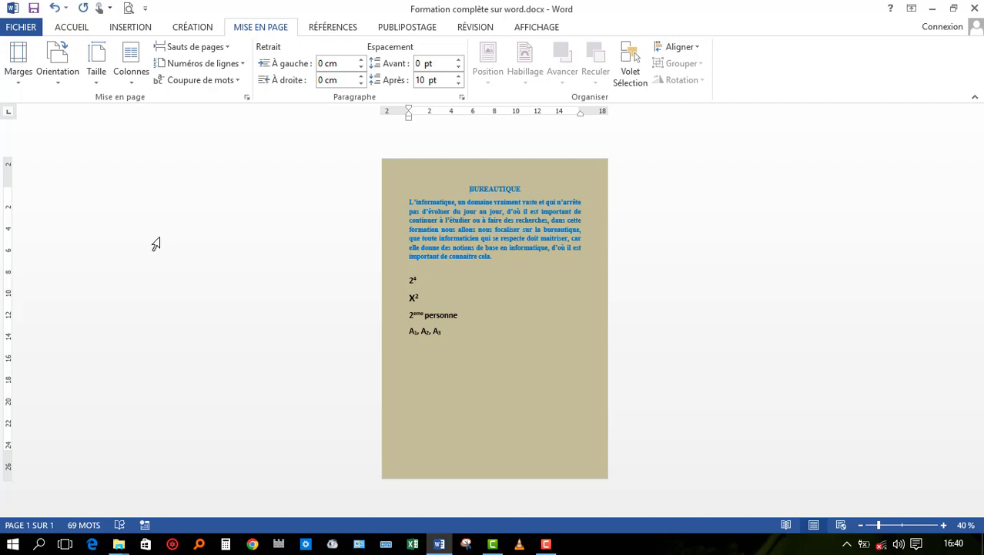
Set the page orientation to landscape (Paysage) again and return the document to 100% zoom.
left_click(62, 77)
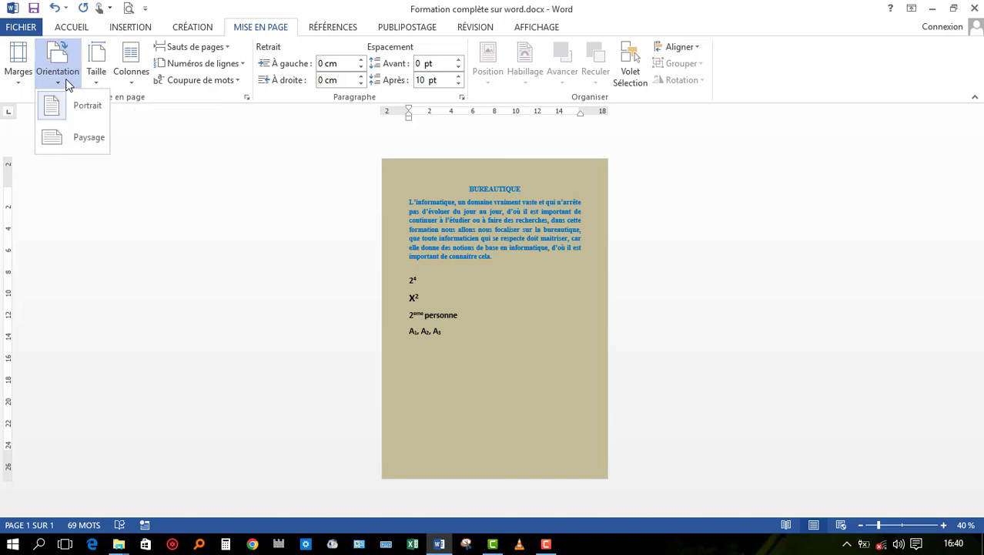
left_click(69, 141)
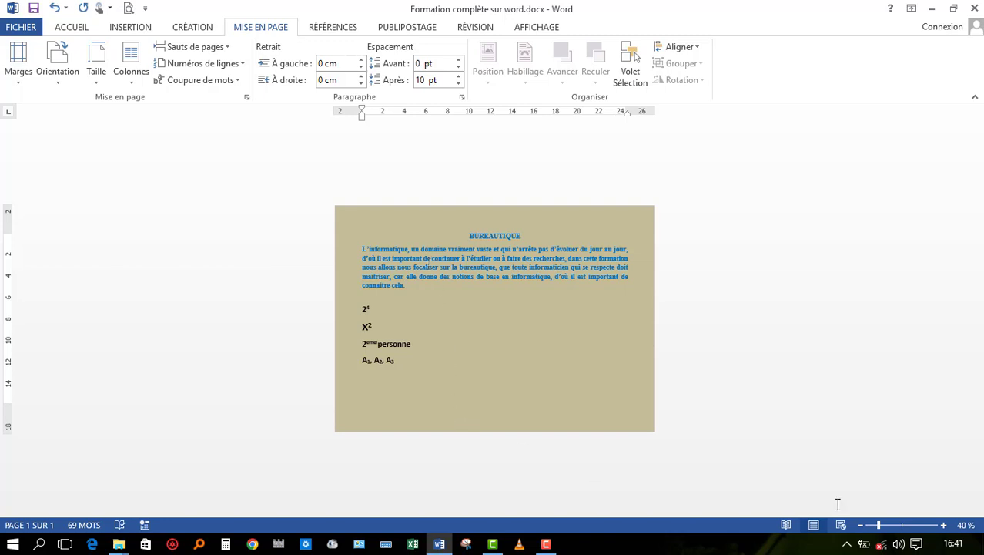
left_click(943, 525)
left_click(942, 526)
left_click(943, 525)
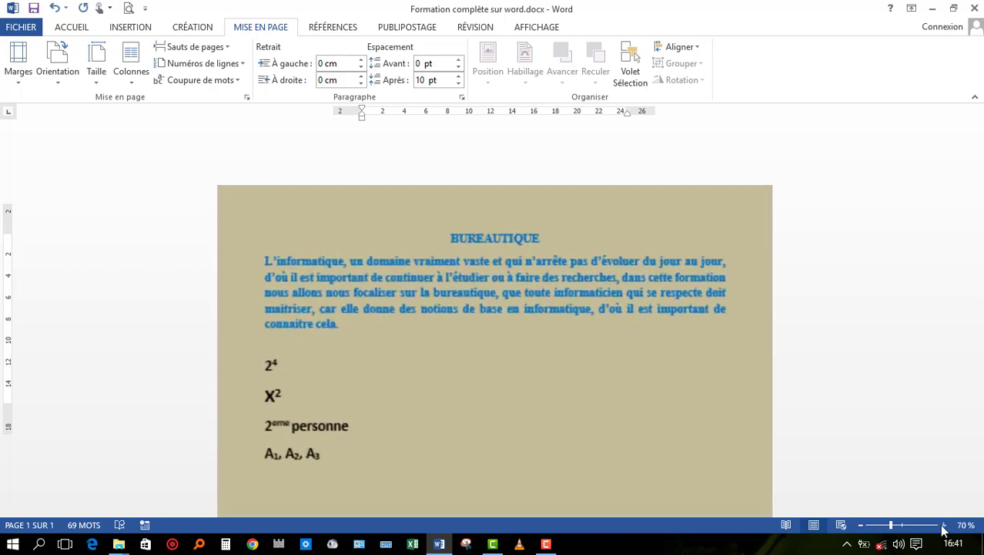
left_click(943, 525)
left_click(943, 526)
left_click(943, 526)
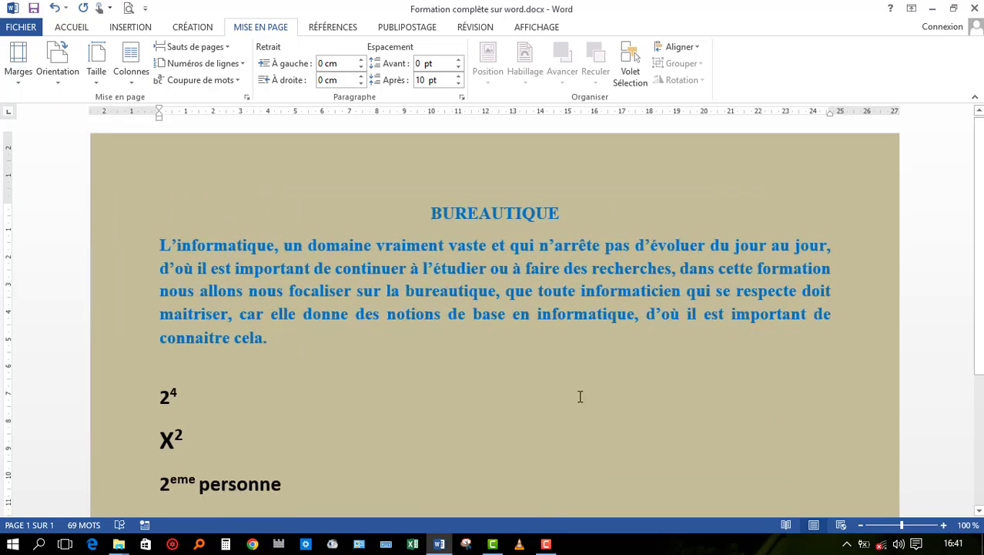
Set the document's page orientation to Portrait.
scroll(584, 393, "down", 4)
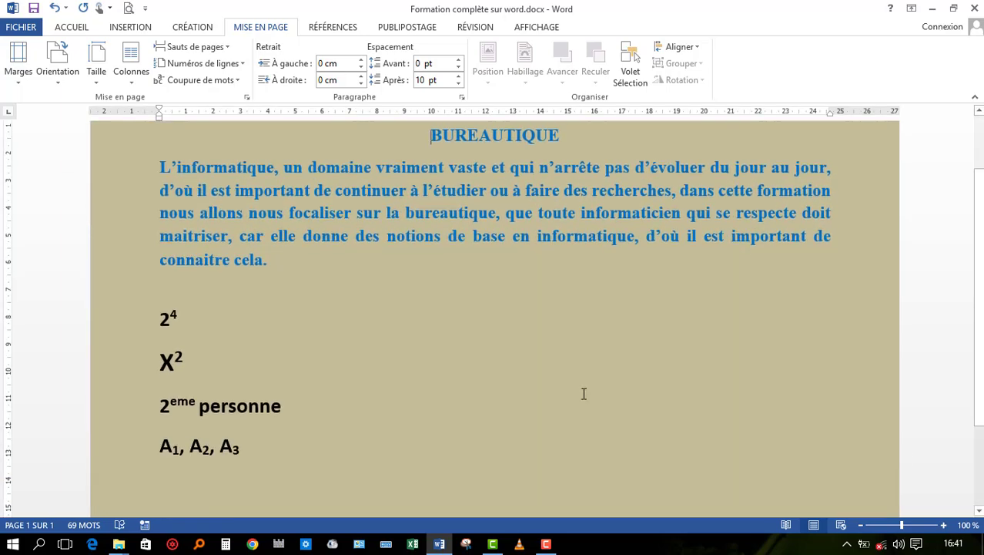
left_click(58, 65)
left_click(87, 108)
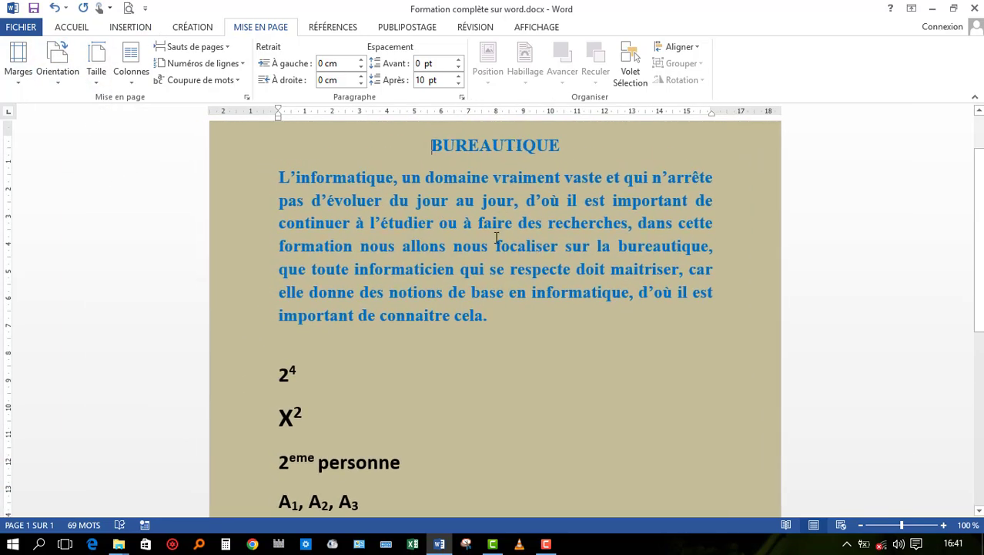
scroll(486, 238, "down", 3)
scroll(486, 237, "down", 6)
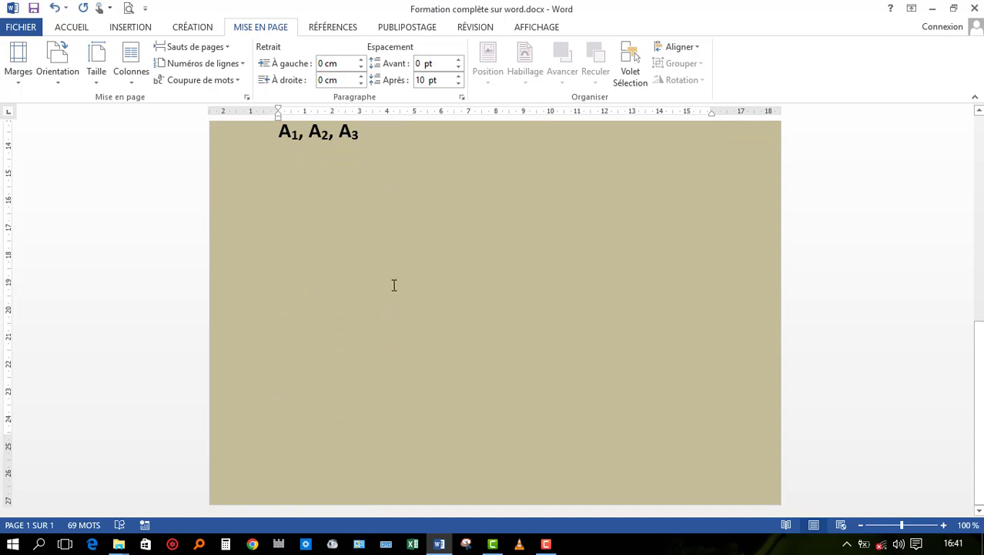
scroll(394, 277, "up", 2)
left_click(392, 213)
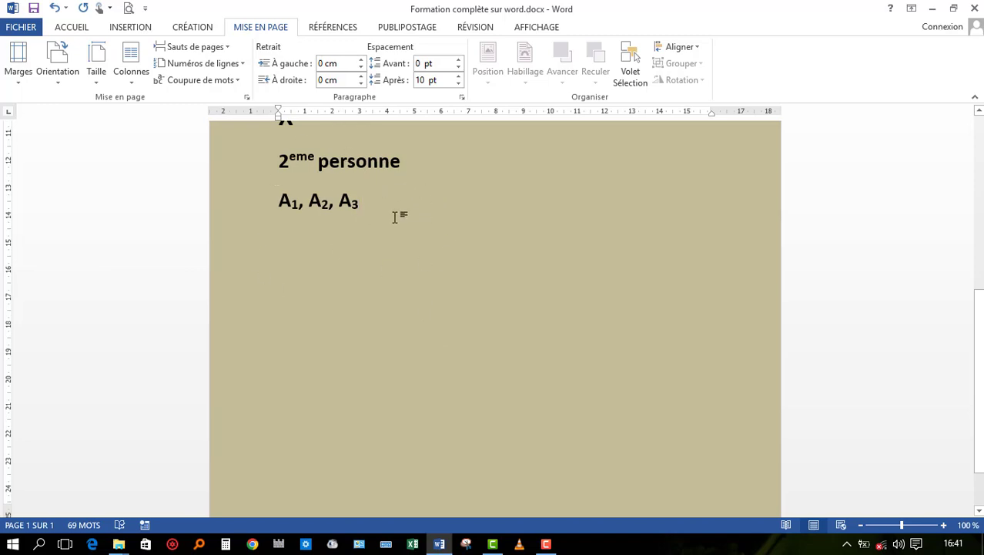
scroll(393, 218, "down", 2)
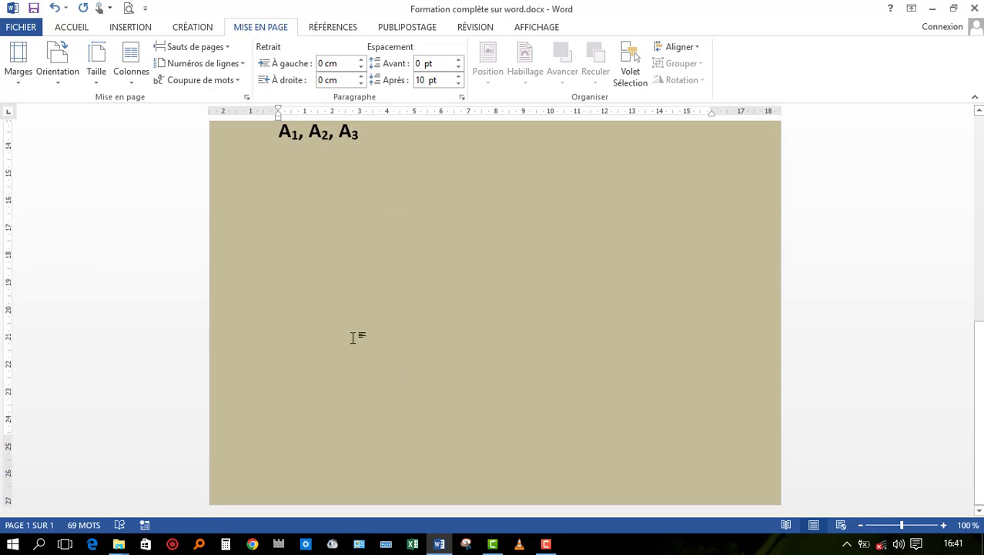
scroll(353, 339, "up", 3)
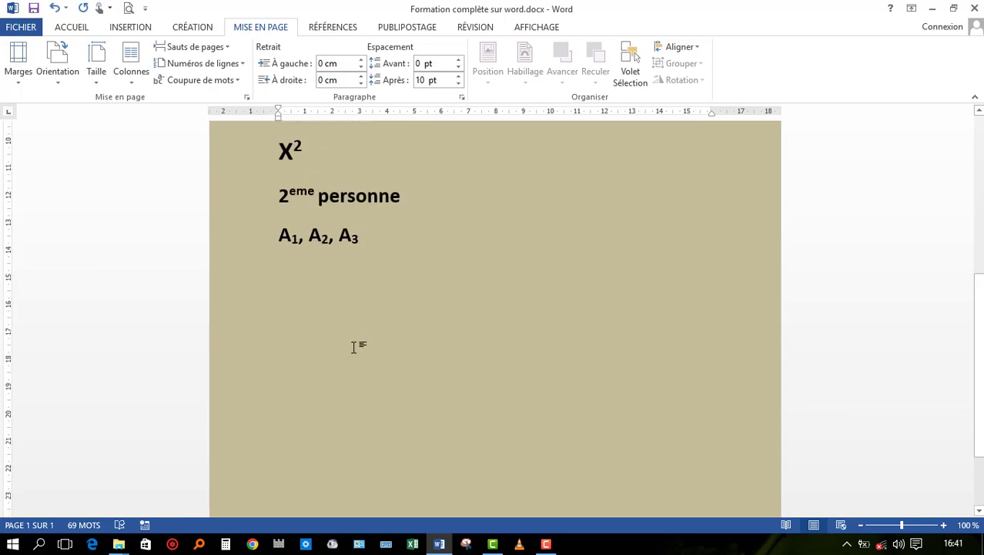
scroll(353, 347, "down", 3)
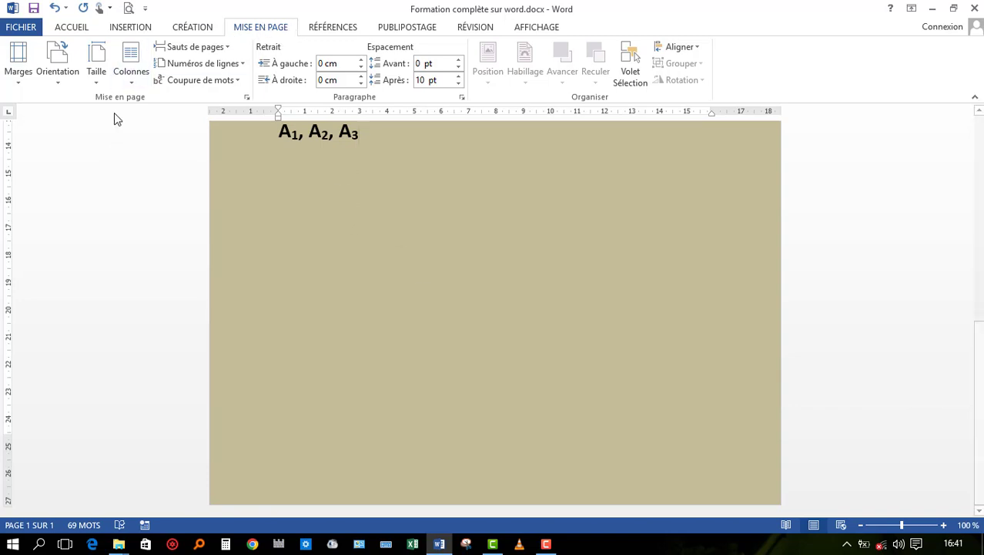
Insert two page breaks in succession after the A1, A2, A3 line at the end of the document.
left_click(208, 48)
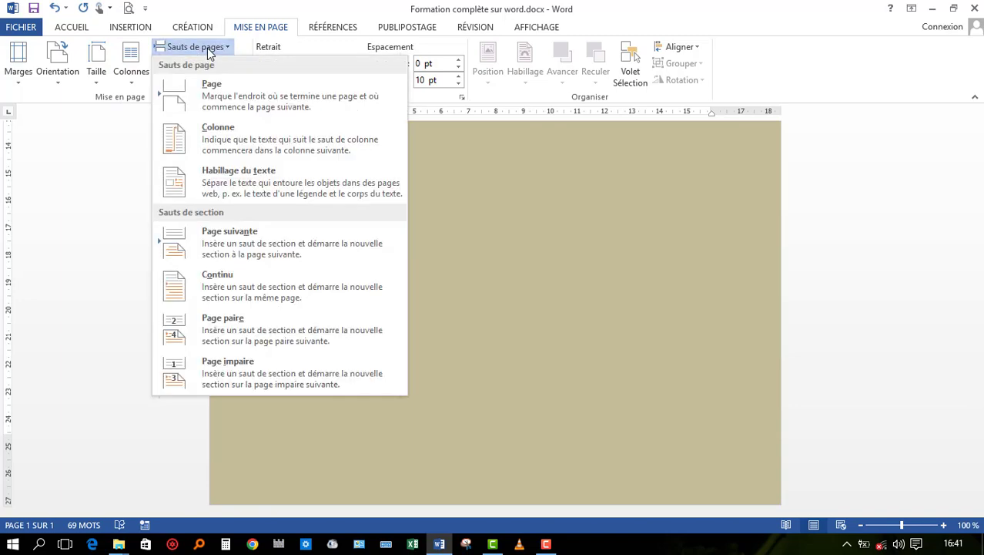
left_click(229, 96)
scroll(381, 429, "down", 3)
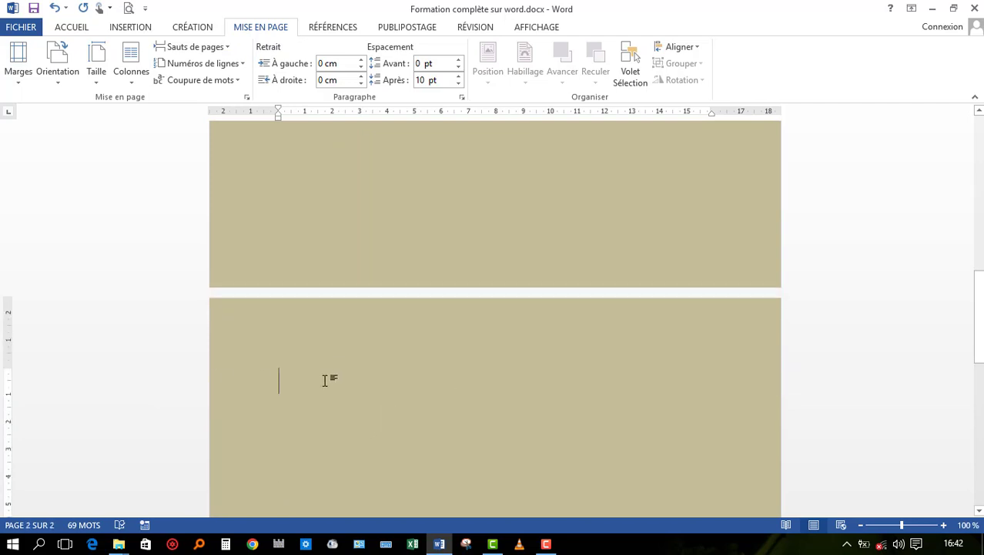
left_click(131, 30)
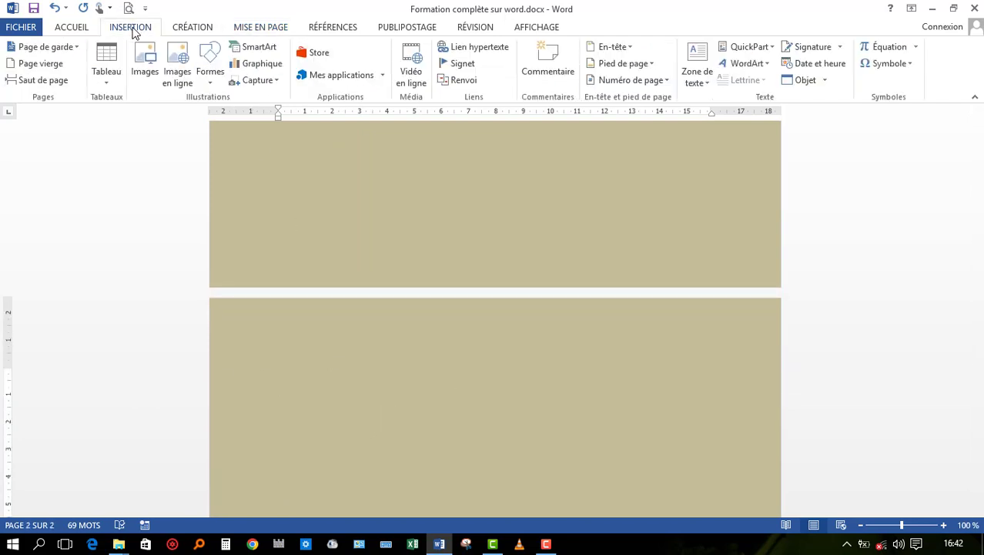
left_click(34, 81)
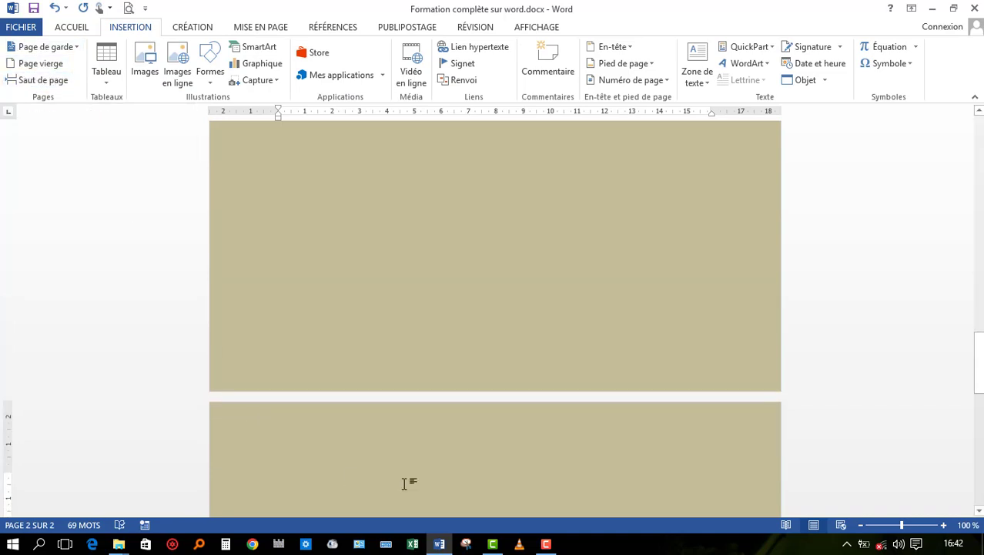
Insert a blank page (Page vierge) at the end of the document.
left_click(40, 65)
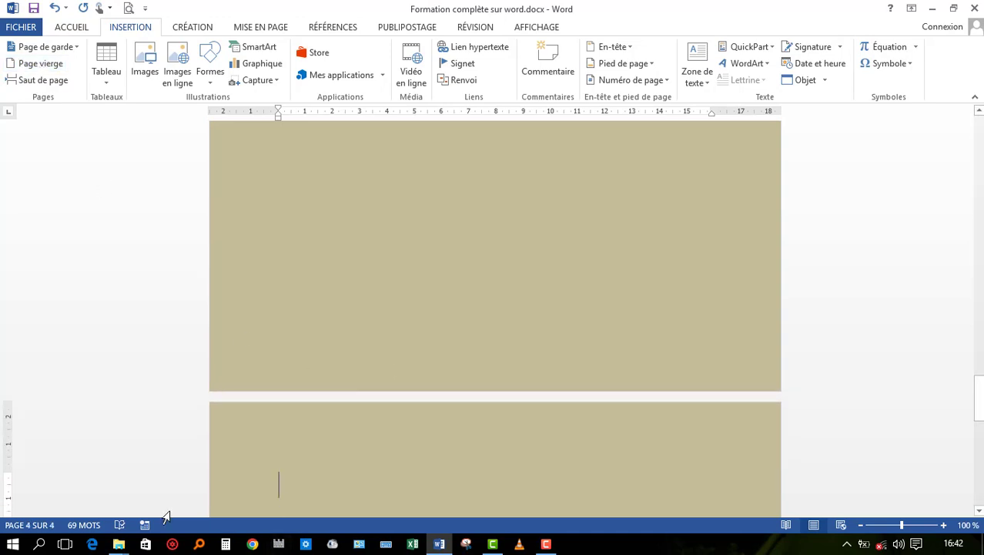
scroll(301, 401, "up", 6)
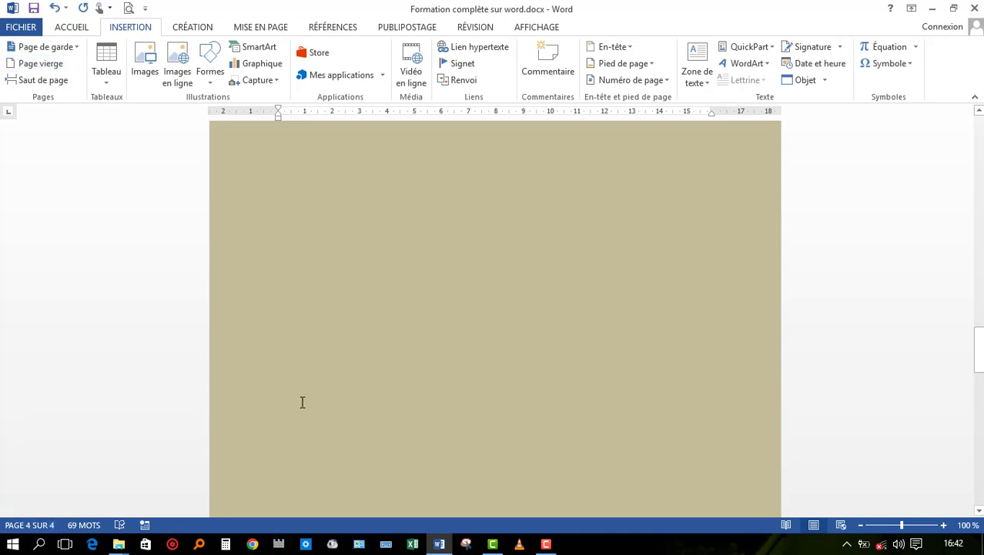
scroll(301, 397, "up", 3)
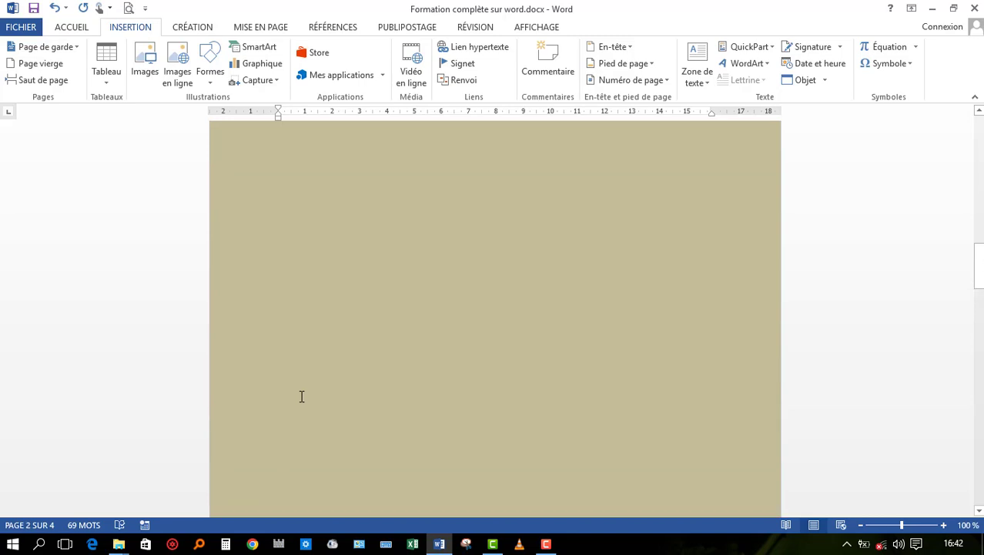
Set the page orientation to landscape (Paysage) and reduce the zoom to 10% to show all pages together.
left_click(251, 28)
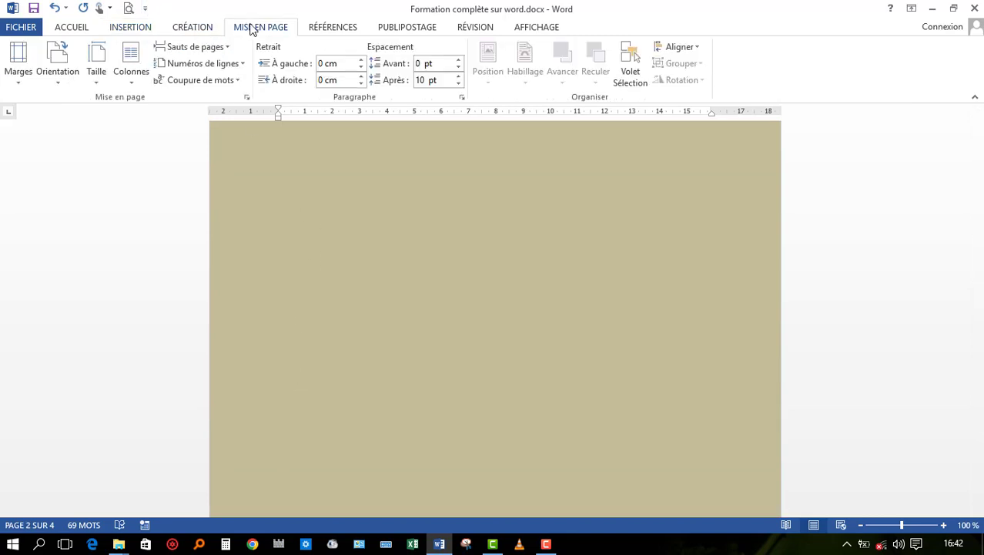
left_click(67, 80)
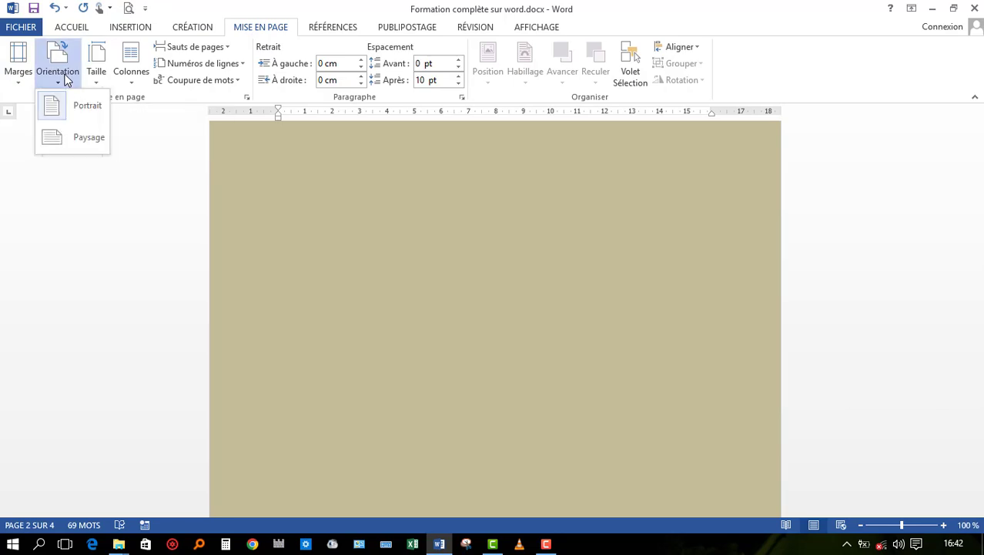
left_click(88, 137)
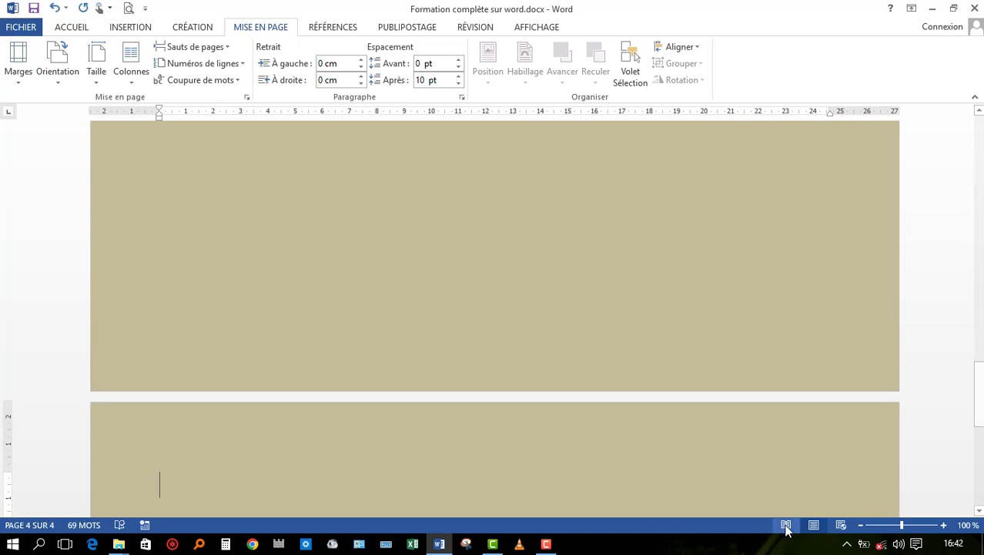
left_click(861, 525)
left_click(861, 526)
left_click(861, 525)
left_click(861, 525)
left_click(861, 526)
left_click(861, 525)
left_click(861, 525)
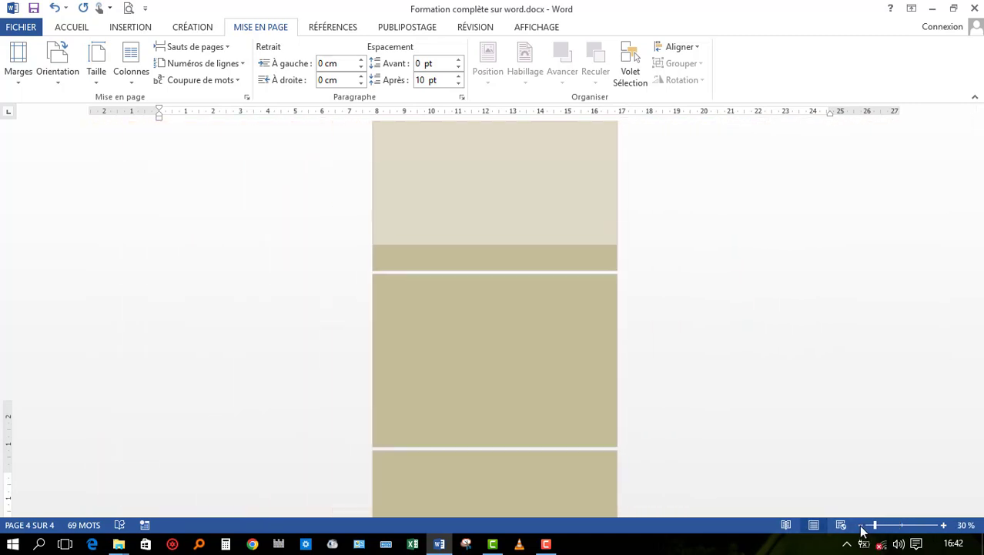
left_click(861, 525)
left_click(861, 525)
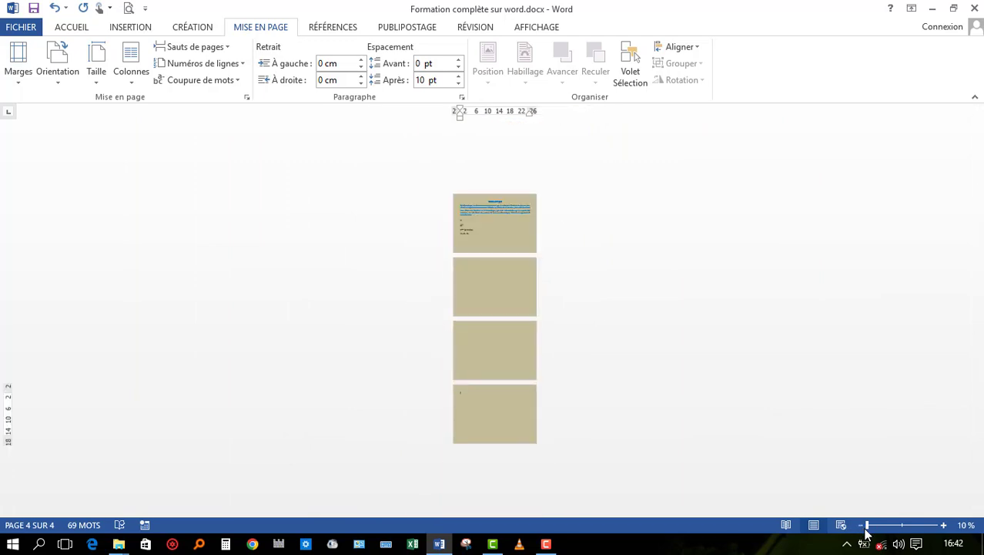
Delete the last empty page of the document and leave the zoom at 20%.
left_click(946, 526)
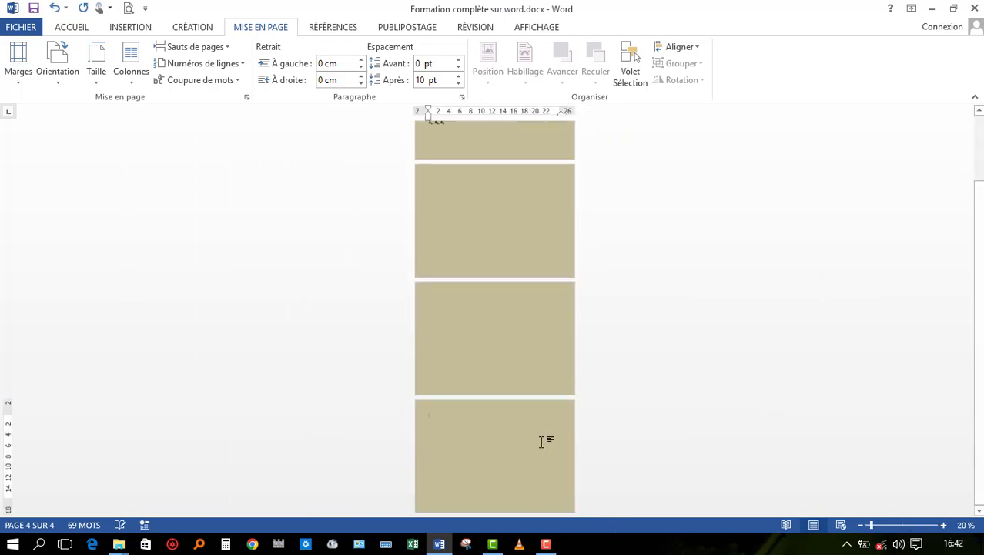
key("BackSpace")
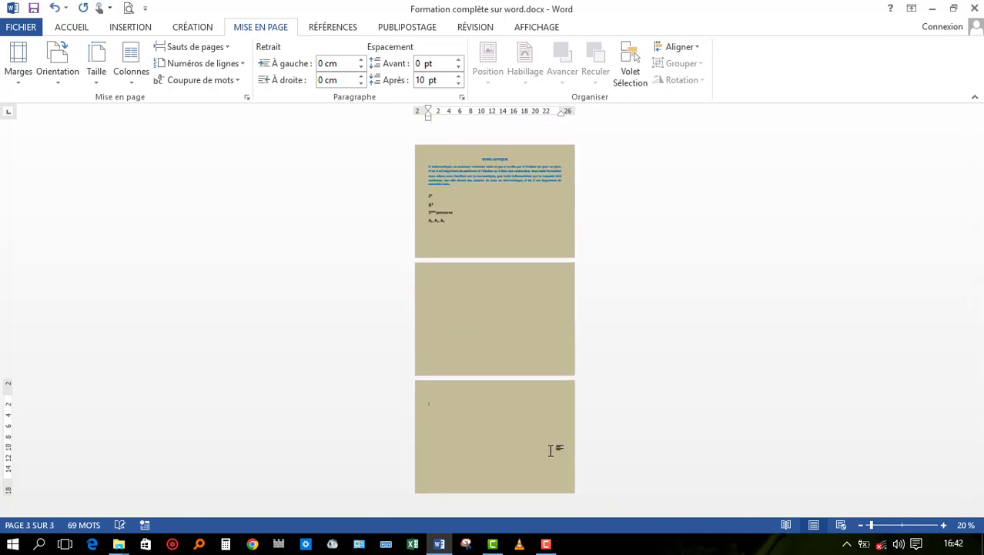
left_click(944, 525)
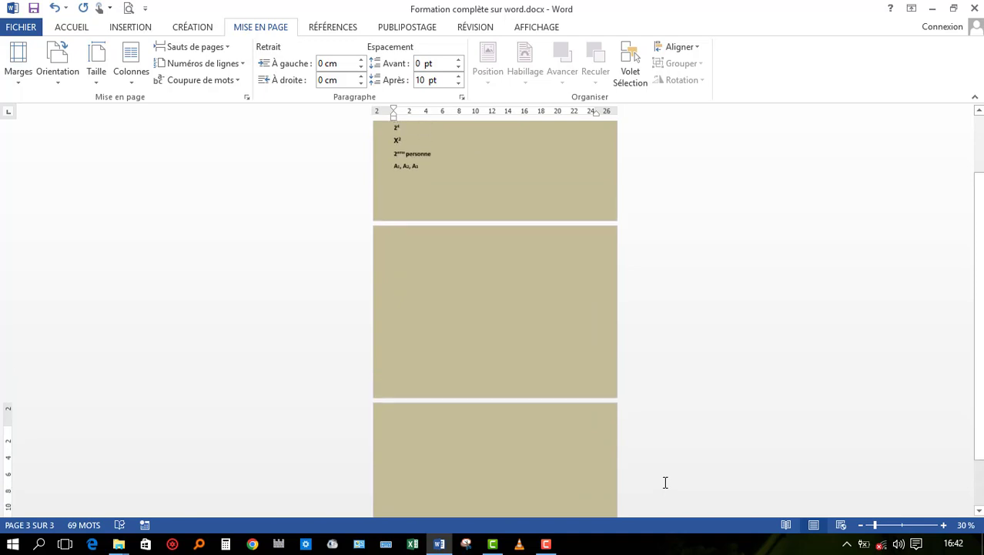
left_click(861, 524)
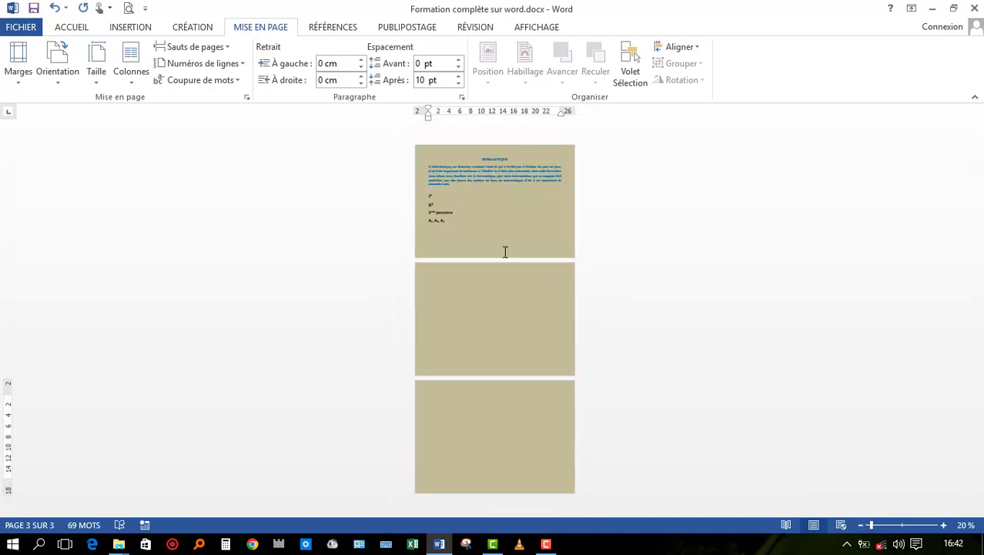
Set the orientation of all pages to Portrait and look over the pages.
left_click(61, 77)
left_click(84, 100)
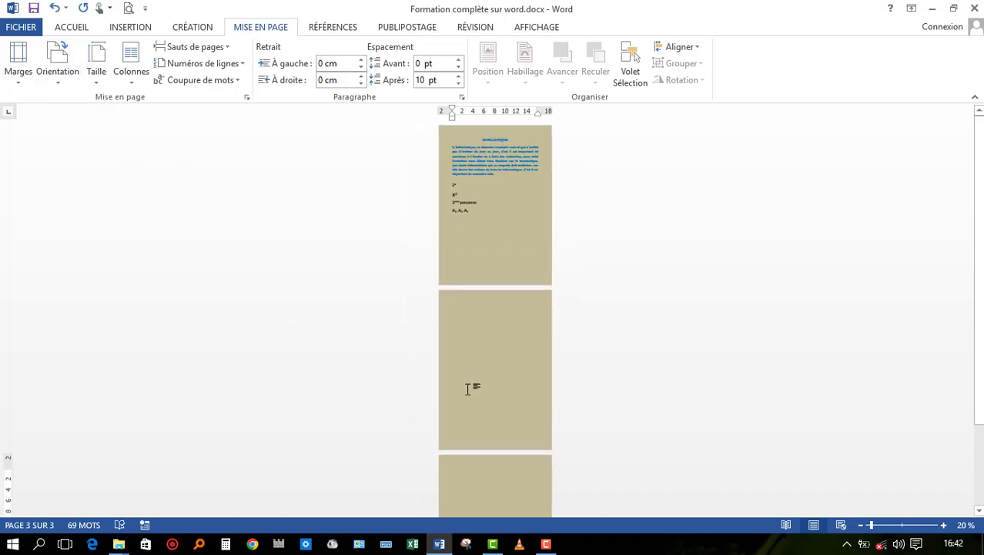
scroll(568, 369, "down", 3)
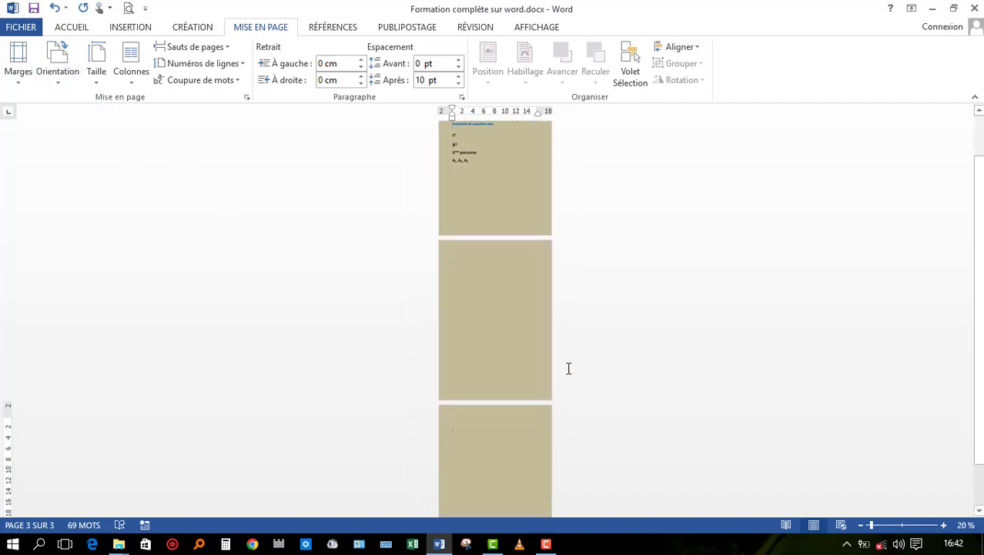
scroll(568, 368, "up", 3)
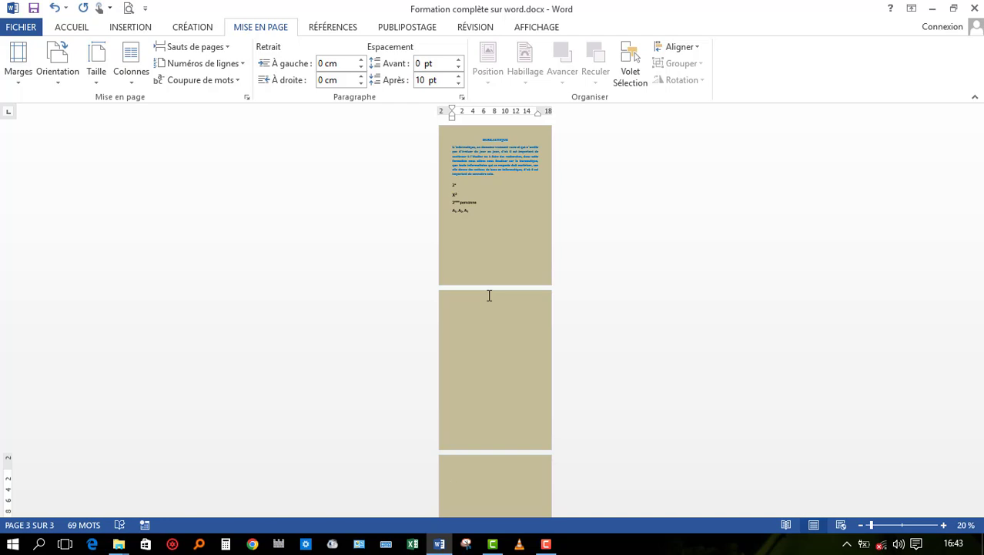
Add the section number (Section) to the status bar display.
right_click(364, 527)
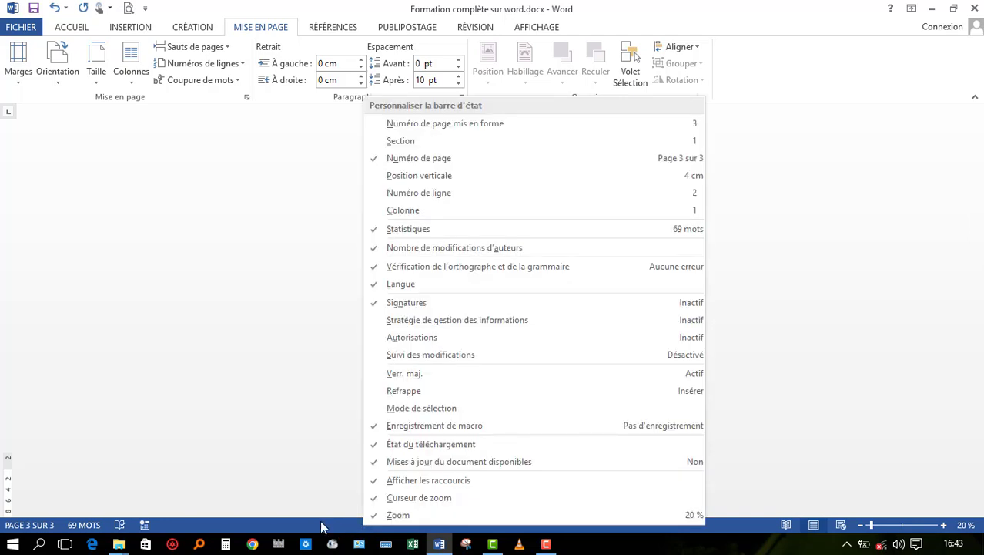
left_click(421, 142)
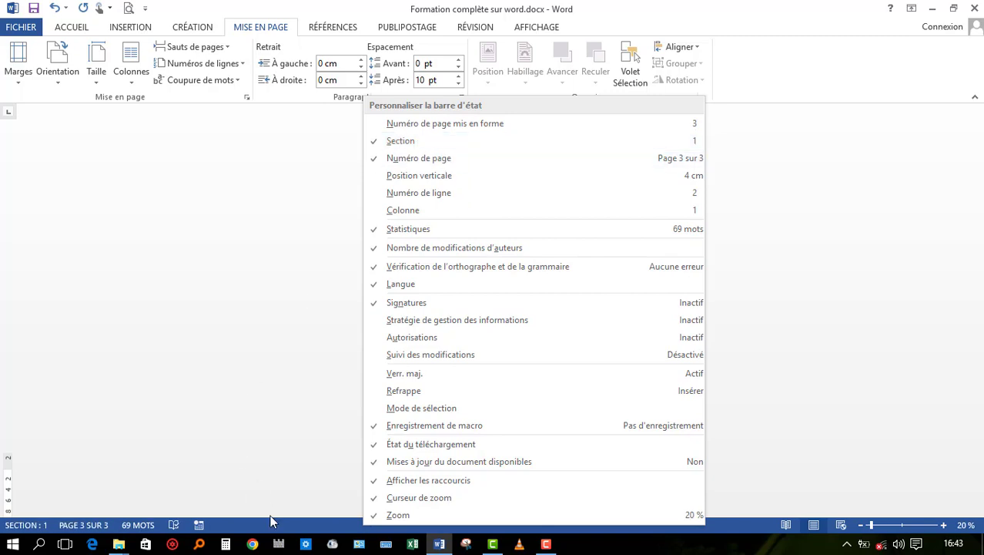
left_click(275, 526)
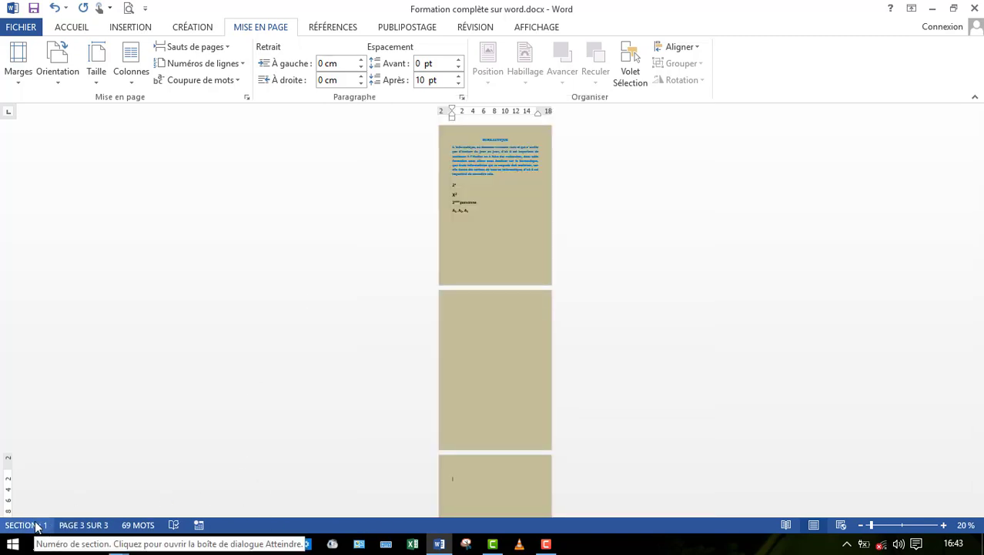
Insert a next-page section break (Page suivante) at the start of the second page.
left_click(482, 327)
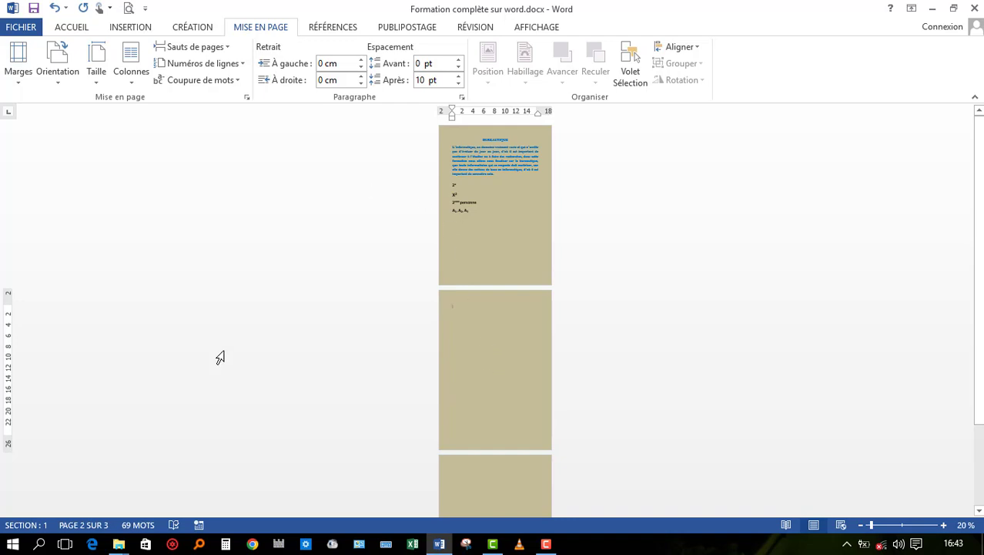
left_click(224, 47)
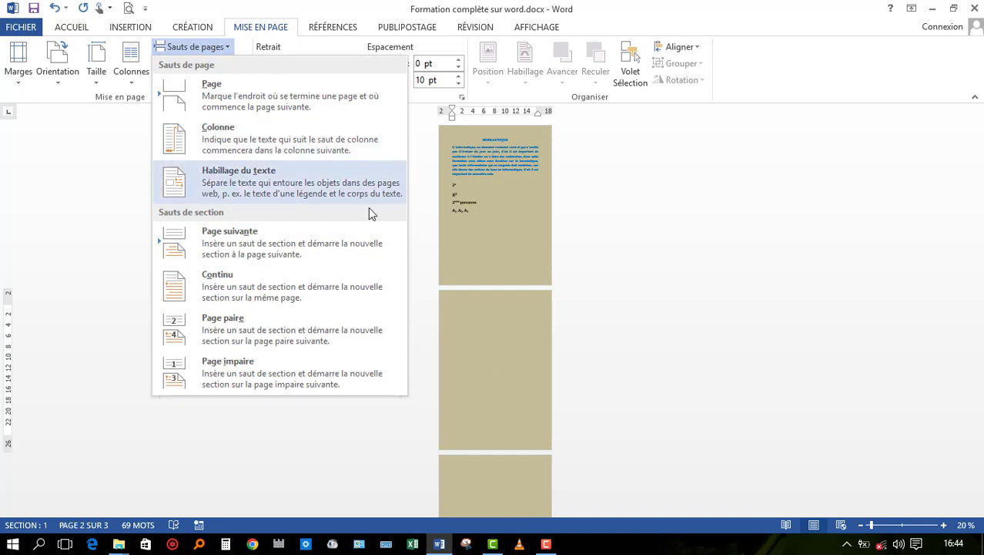
left_click(287, 244)
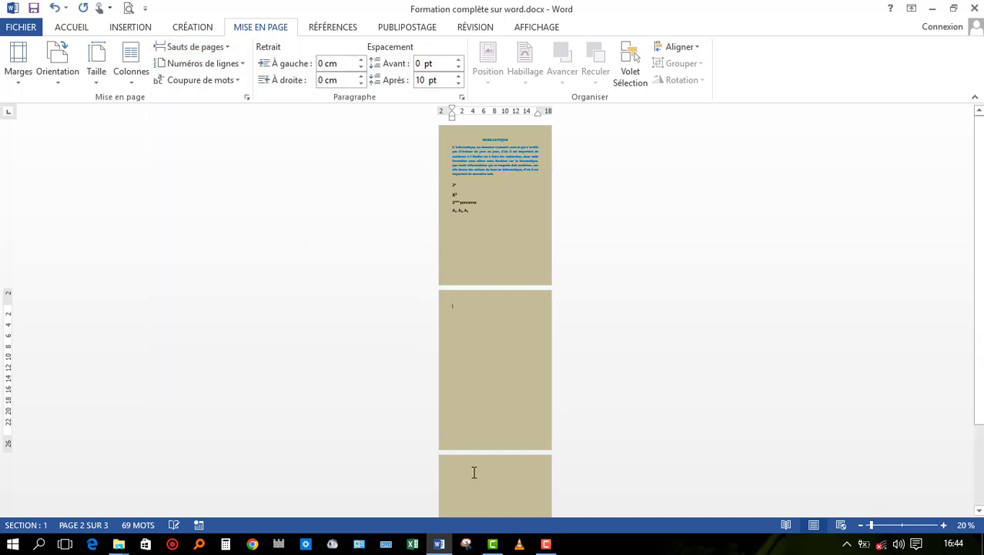
Set the orientation of the new section starting on page 2 to landscape (Paysage).
left_click(65, 72)
left_click(72, 141)
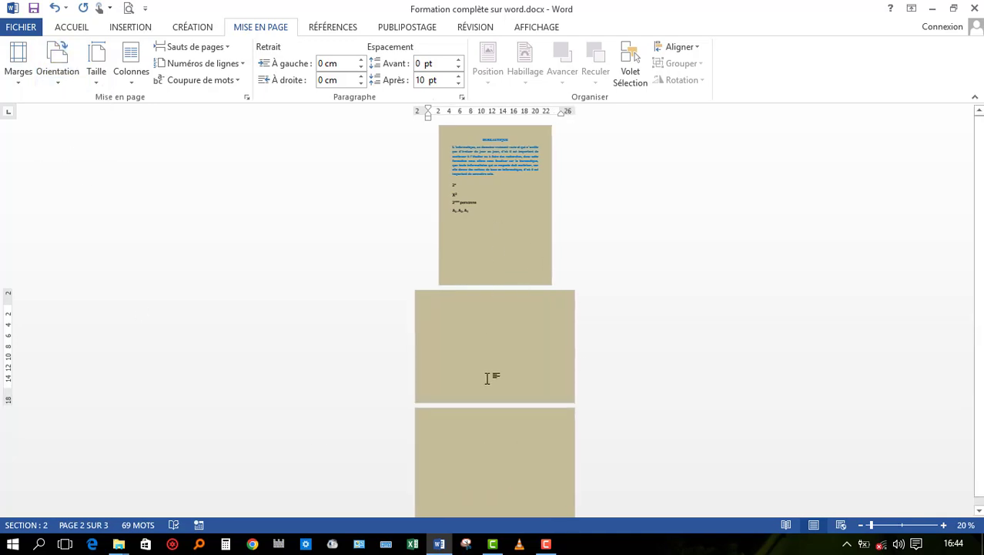
scroll(488, 378, "down", 1)
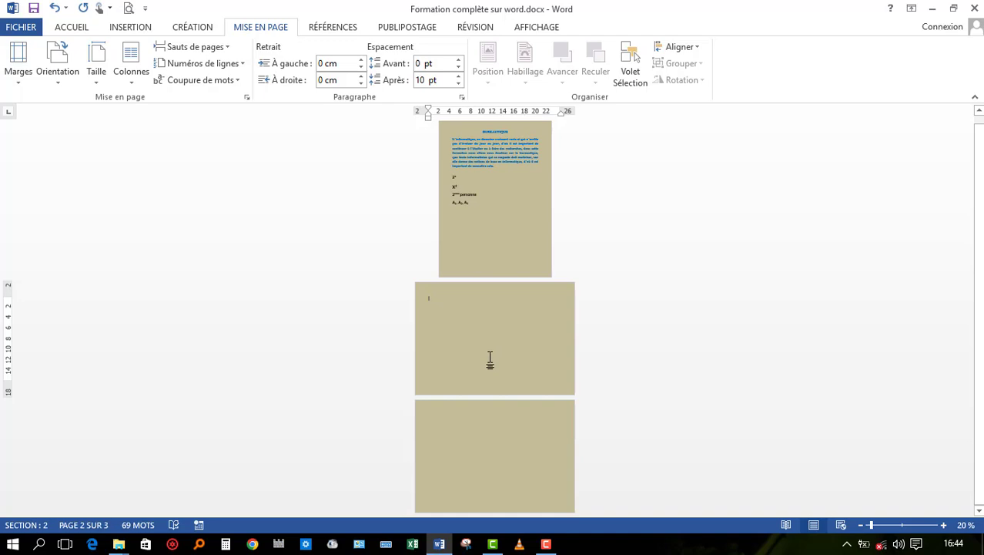
Return the zoom to 100% and review the landscape second page and the portrait first page.
left_click(944, 525)
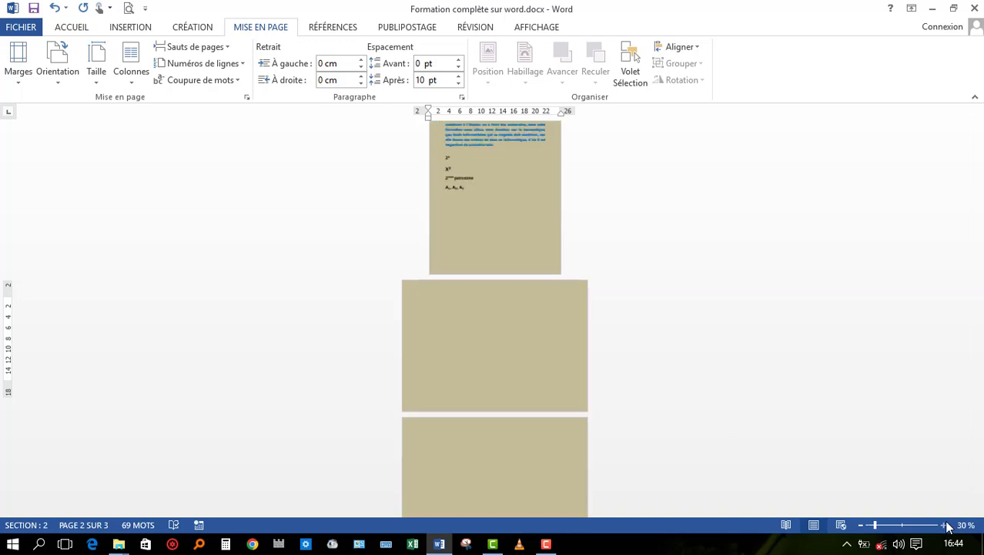
left_click(944, 525)
left_click(944, 525)
left_click(944, 525)
left_click(944, 524)
left_click(945, 525)
left_click(945, 524)
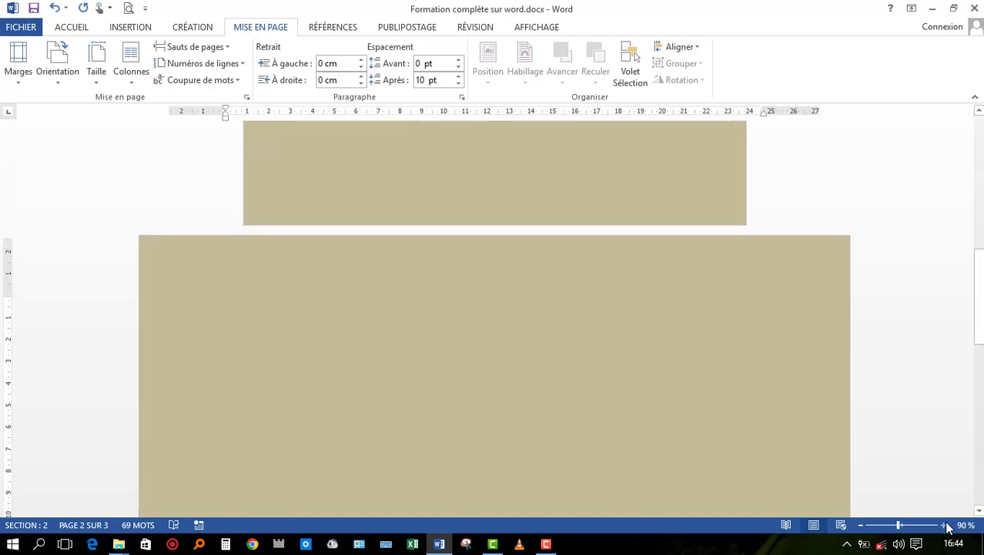
left_click(944, 525)
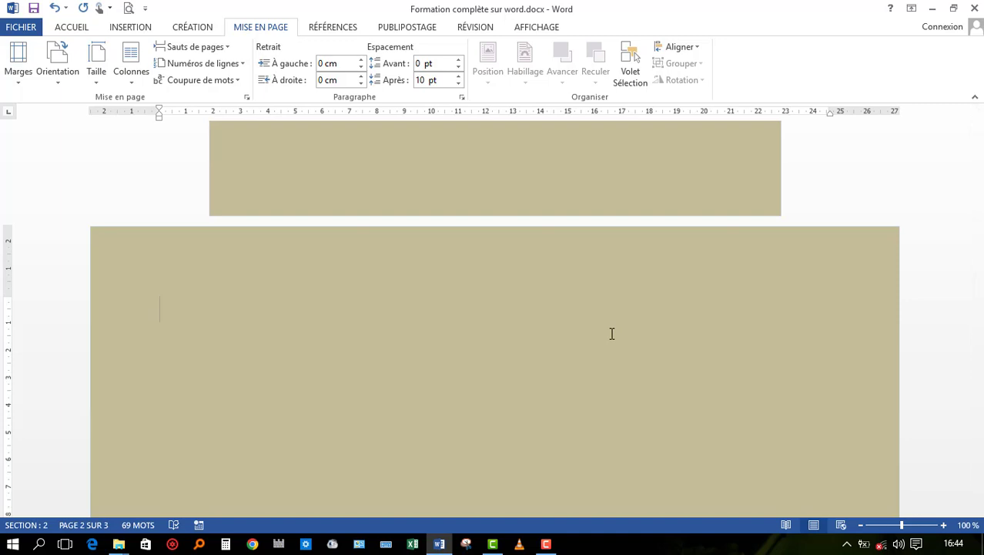
scroll(616, 328, "up", 10)
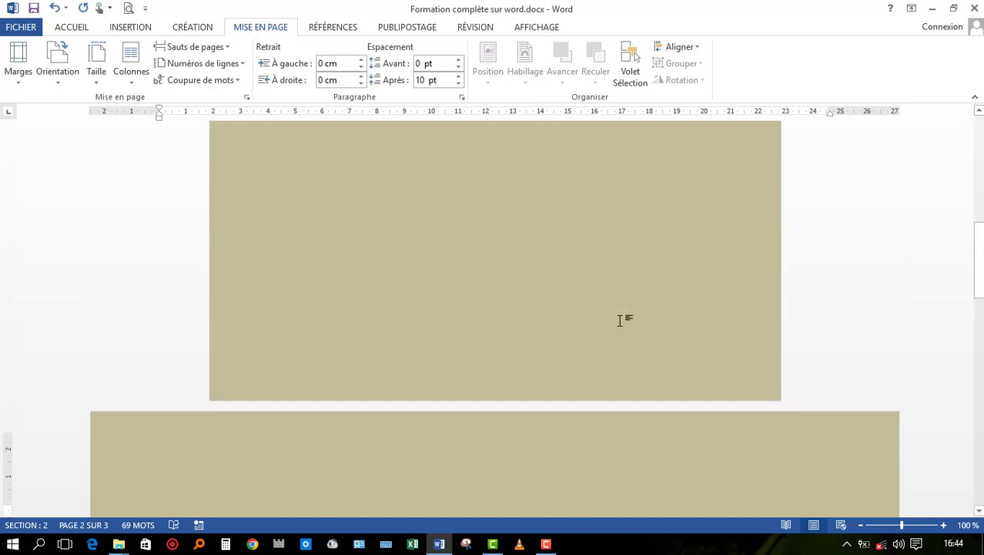
scroll(541, 252, "up", 3)
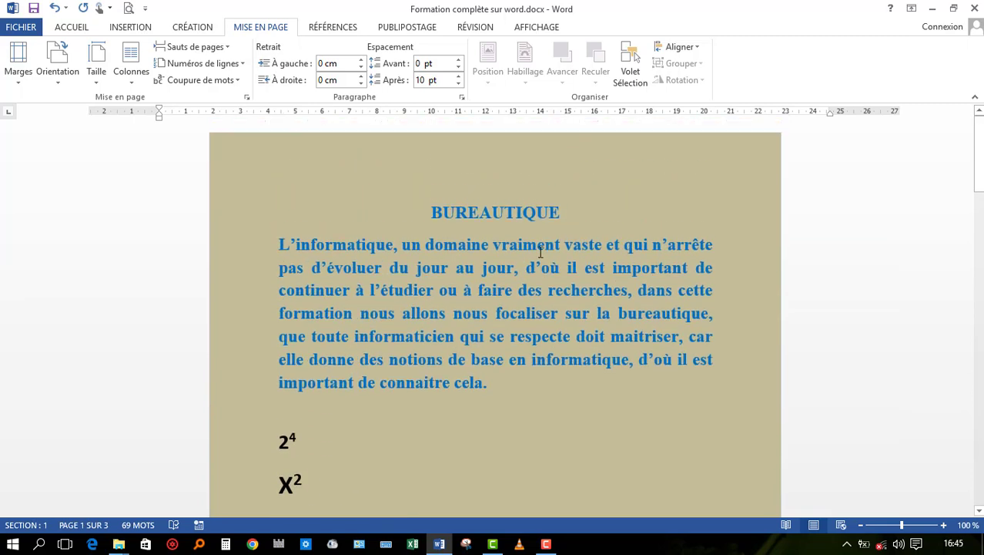
Remove the page background colour from the document (Aucune couleur).
left_click(440, 248)
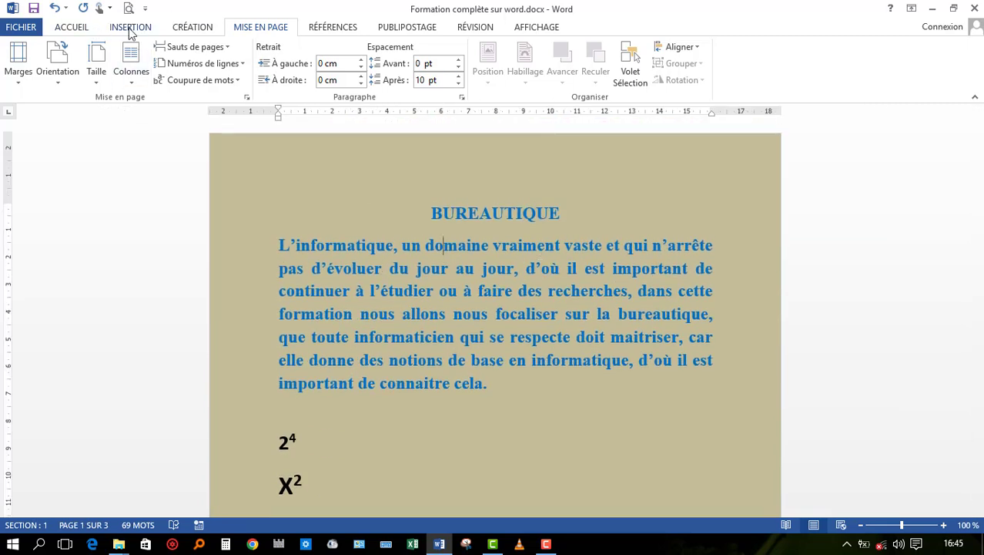
left_click(186, 27)
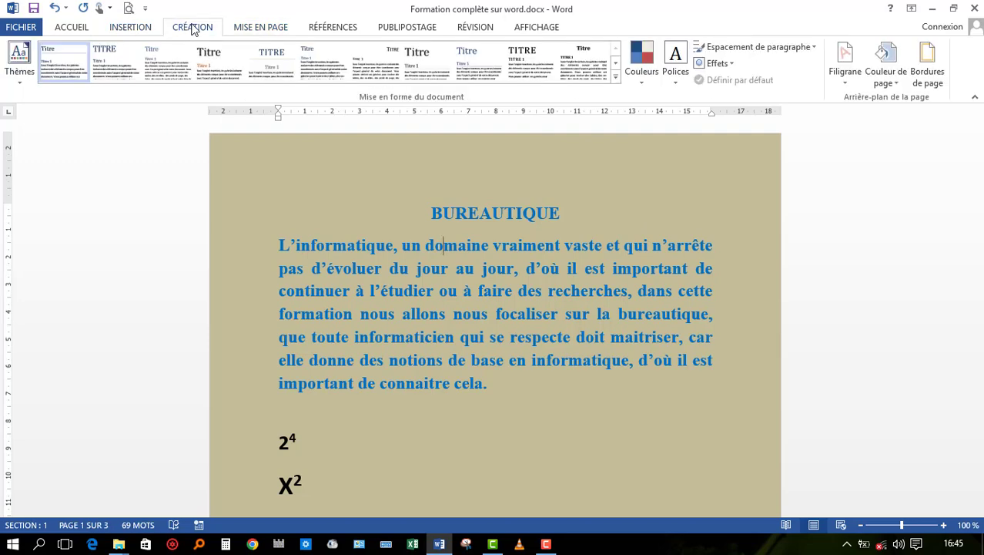
left_click(890, 62)
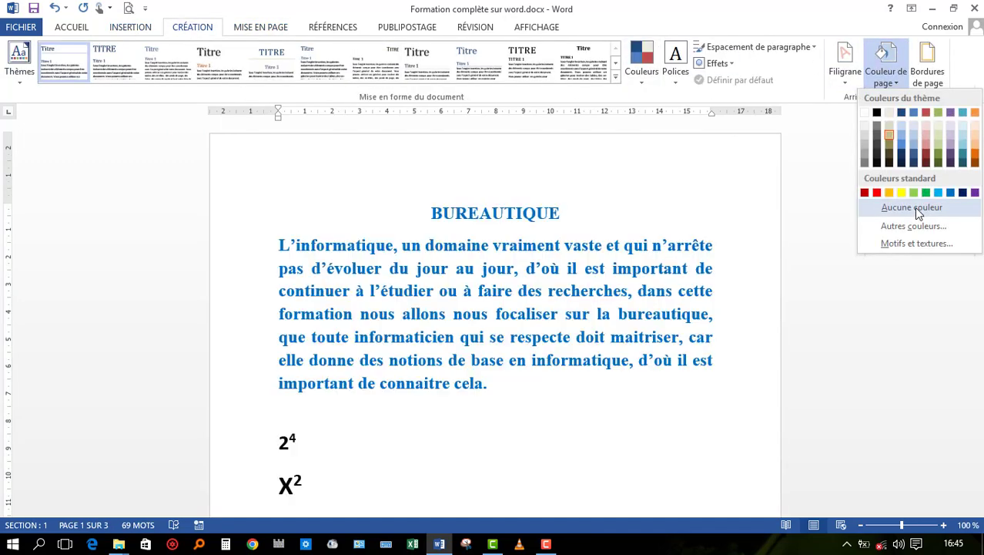
left_click(914, 207)
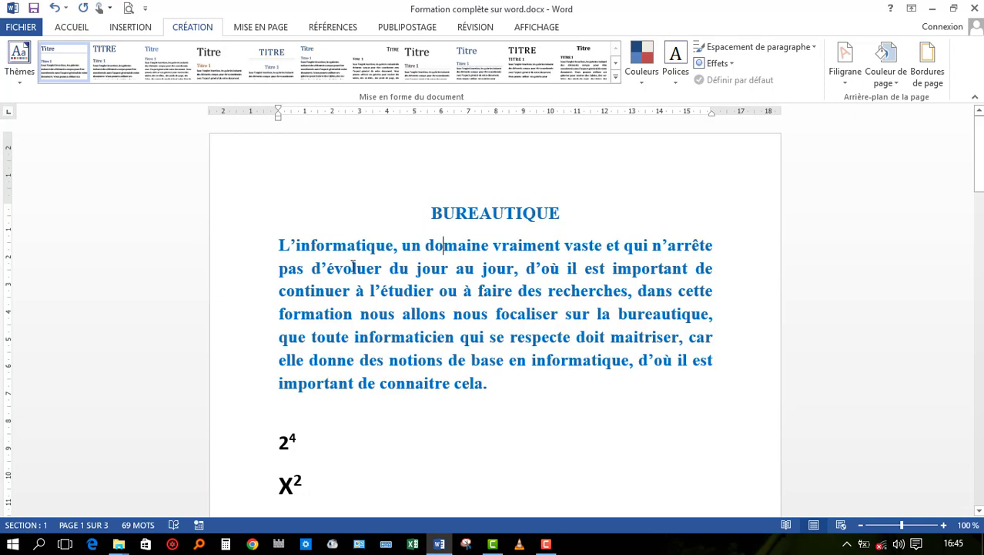
scroll(350, 269, "down", 1)
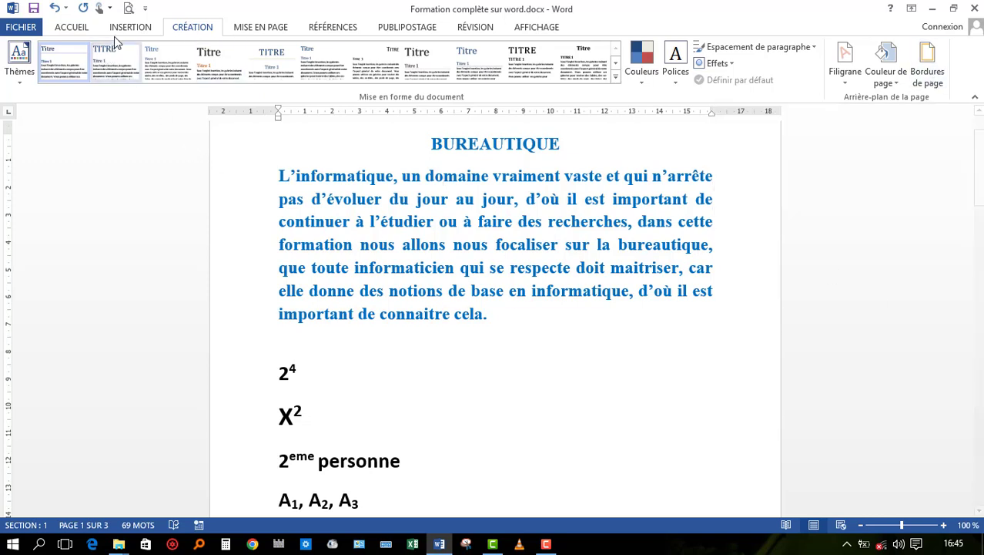
left_click(68, 29)
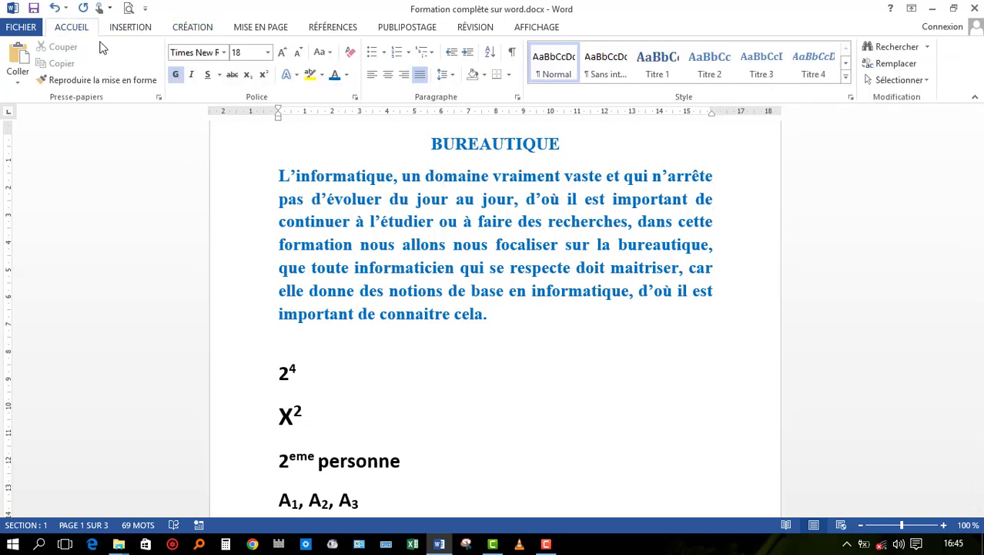
left_click(509, 75)
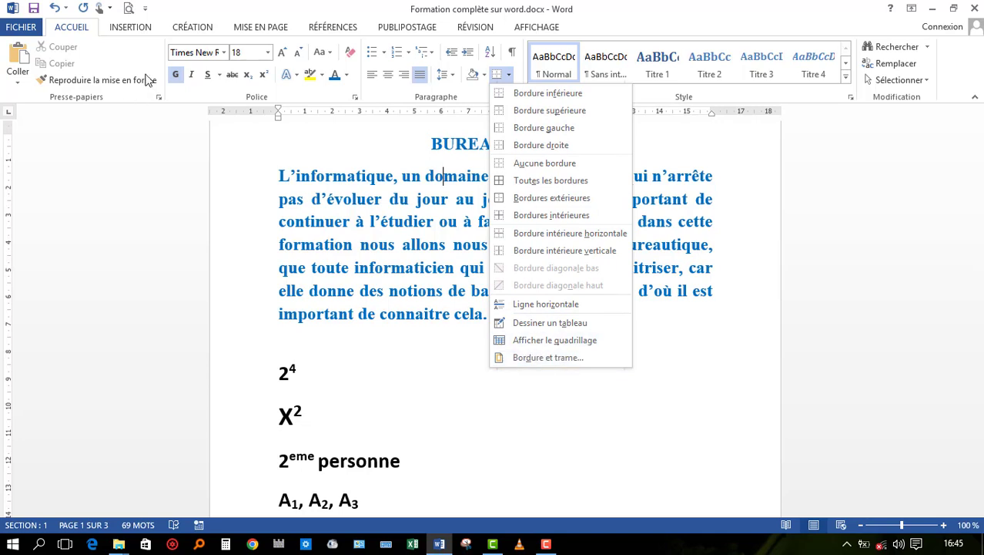
left_click(184, 33)
Configure a box page border (Encadrement) with the 3 pt thick-and-thin double line style.
left_click(184, 32)
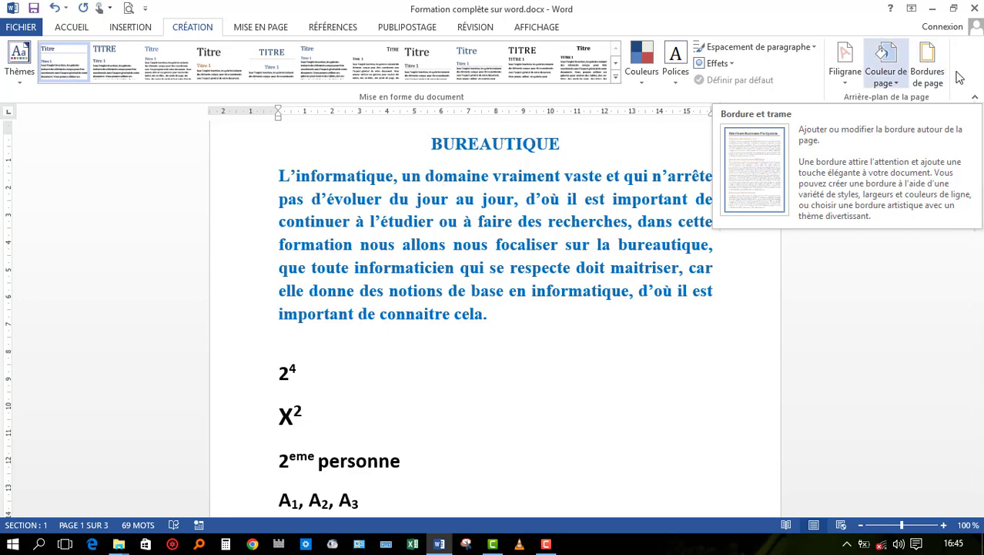
left_click(926, 77)
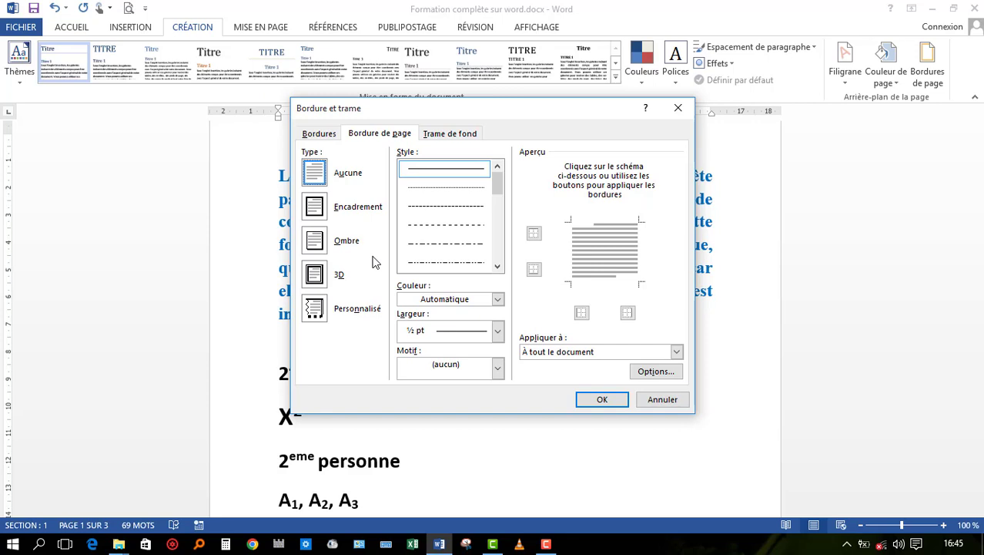
left_click(315, 210)
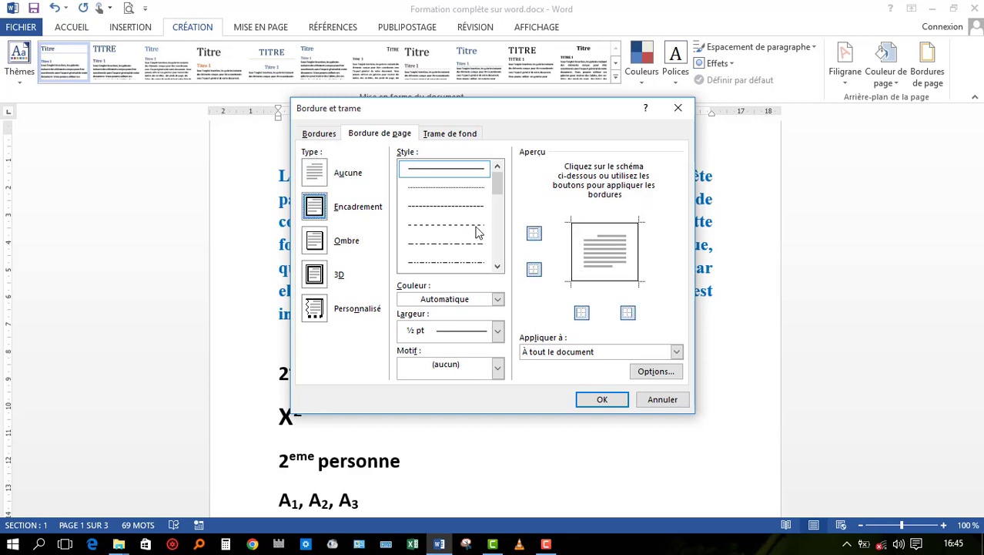
mouse_move(500, 186)
left_mouse_down()
mouse_move(497, 220)
mouse_move(490, 198)
left_mouse_up()
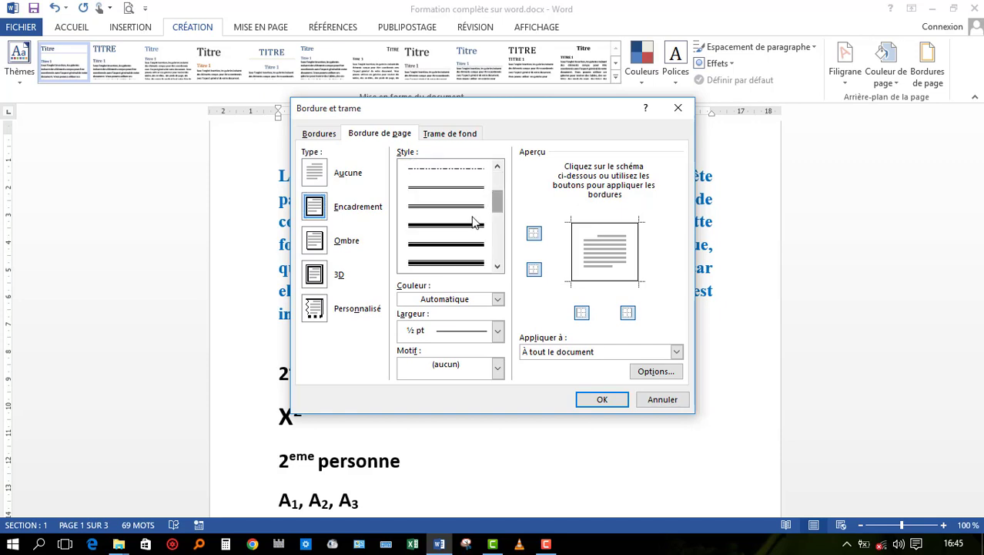
left_click(451, 231)
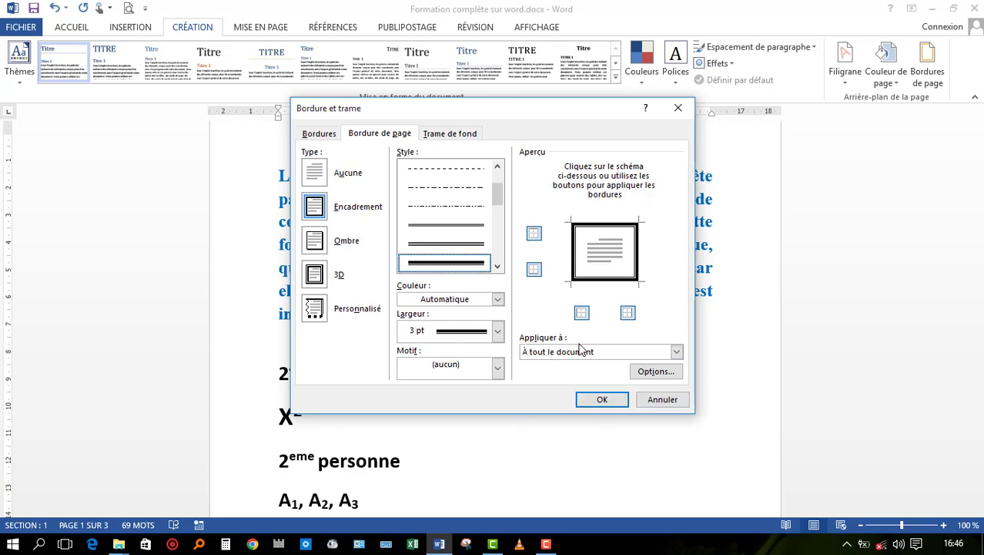
Limit the page border to the current section (À cette section) and apply it.
left_click(676, 352)
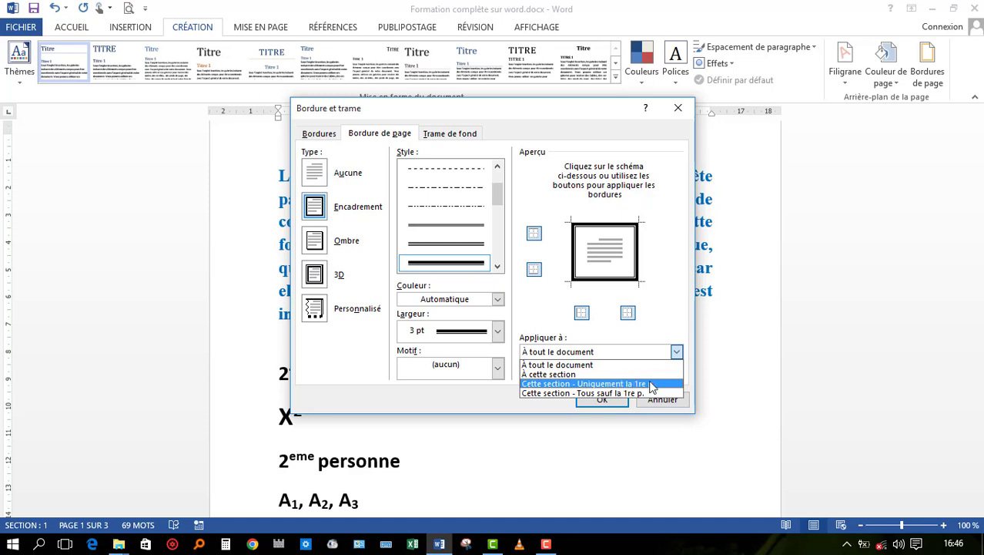
key("Up")
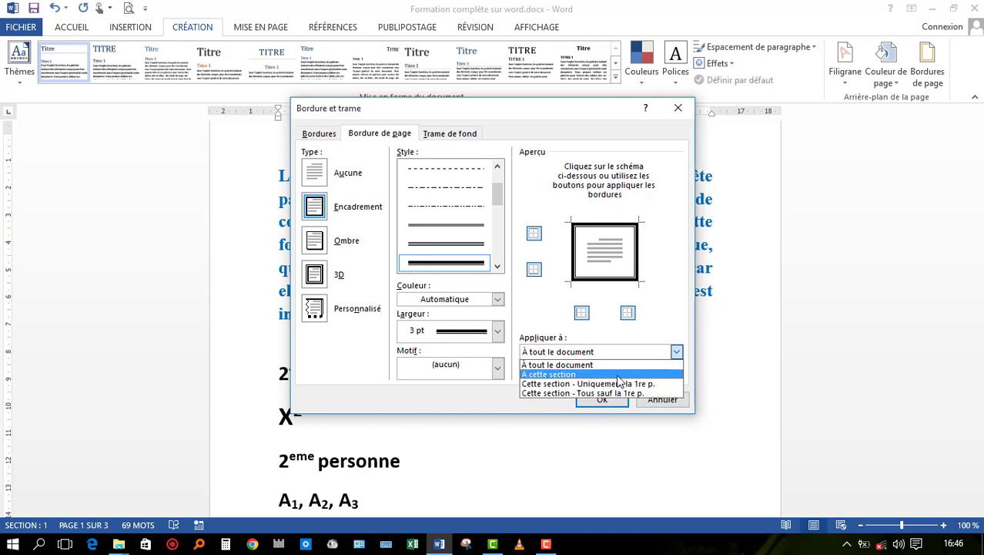
left_click(561, 376)
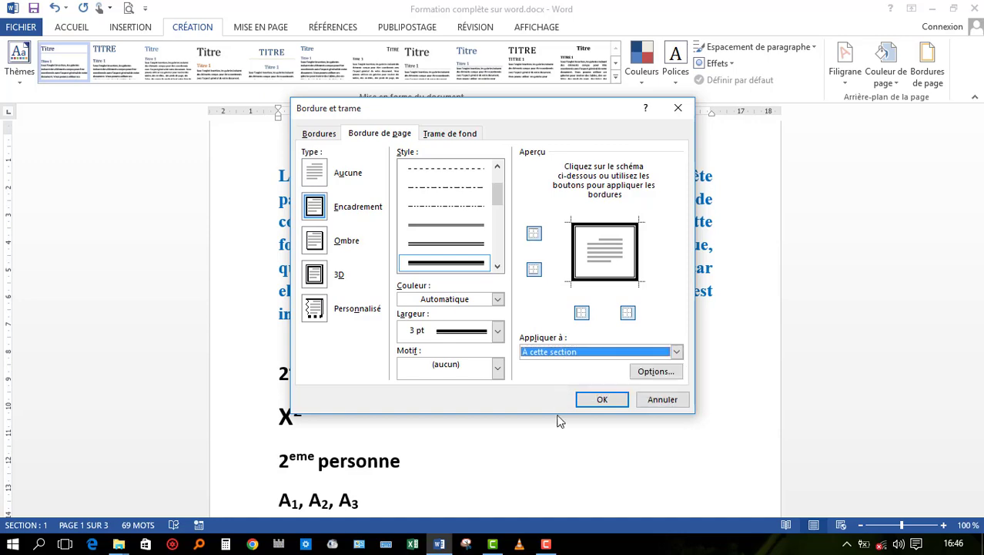
left_click(602, 399)
Compare the page border at the end of page 1 with the landscape page 2, placing the cursor on page 2.
scroll(517, 332, "down", 3)
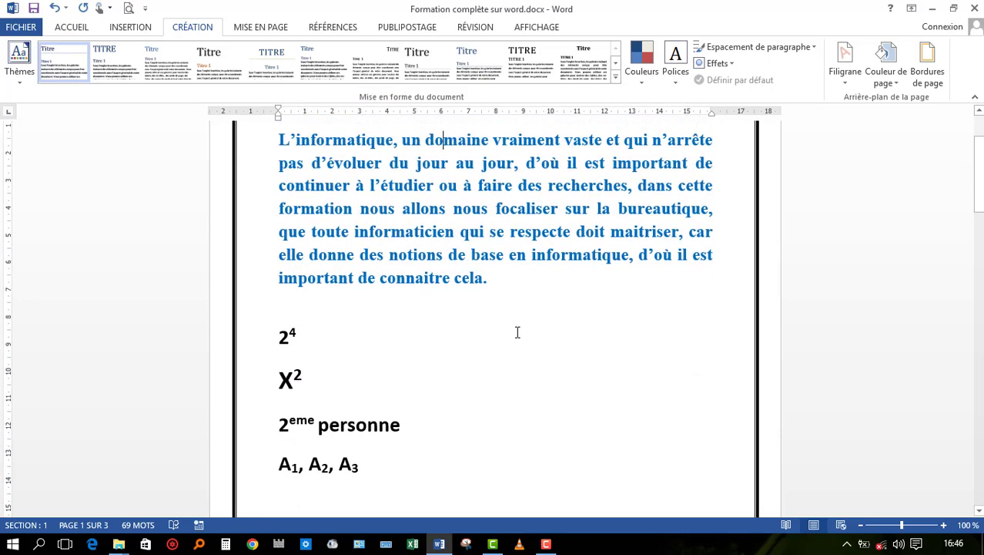
scroll(517, 332, "down", 10)
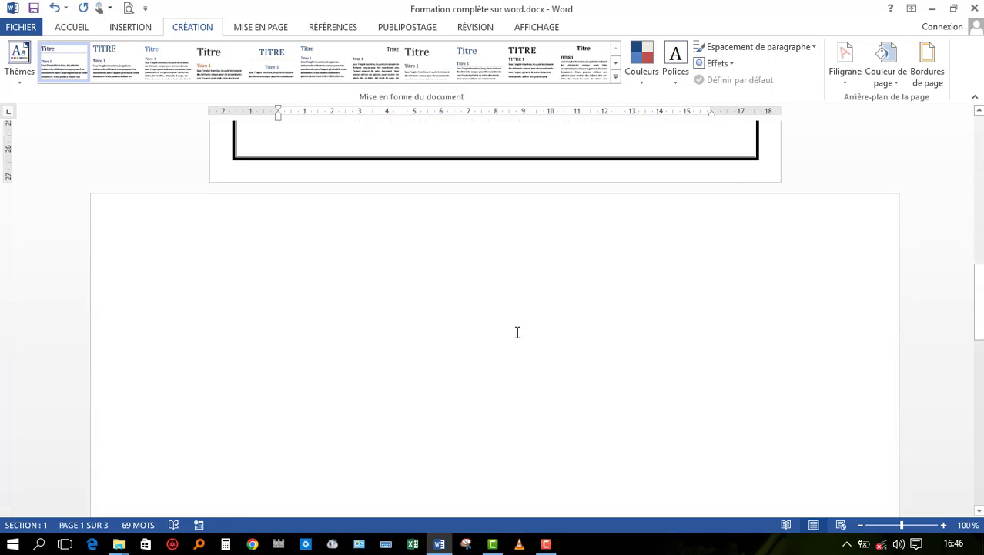
left_click(429, 299)
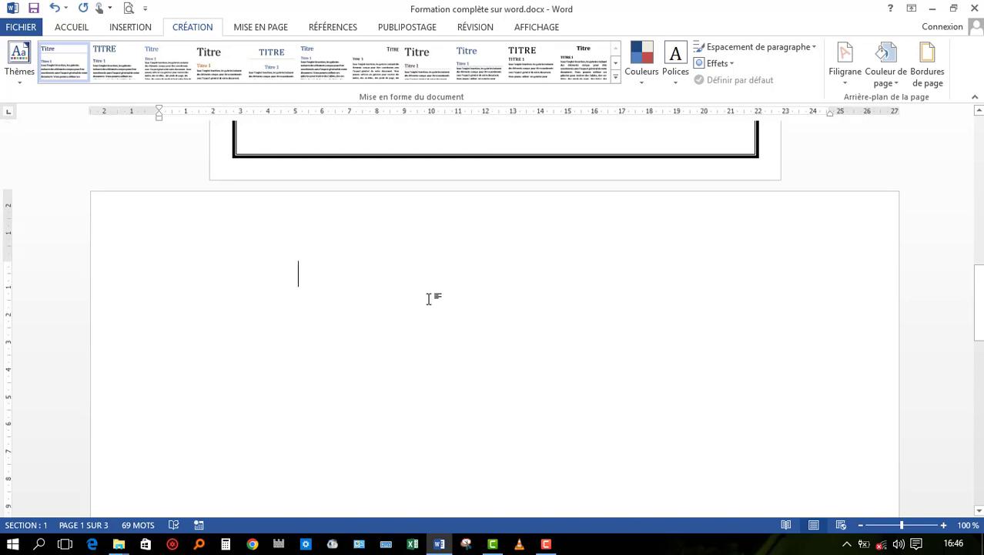
left_click(225, 293)
scroll(298, 331, "up", 1)
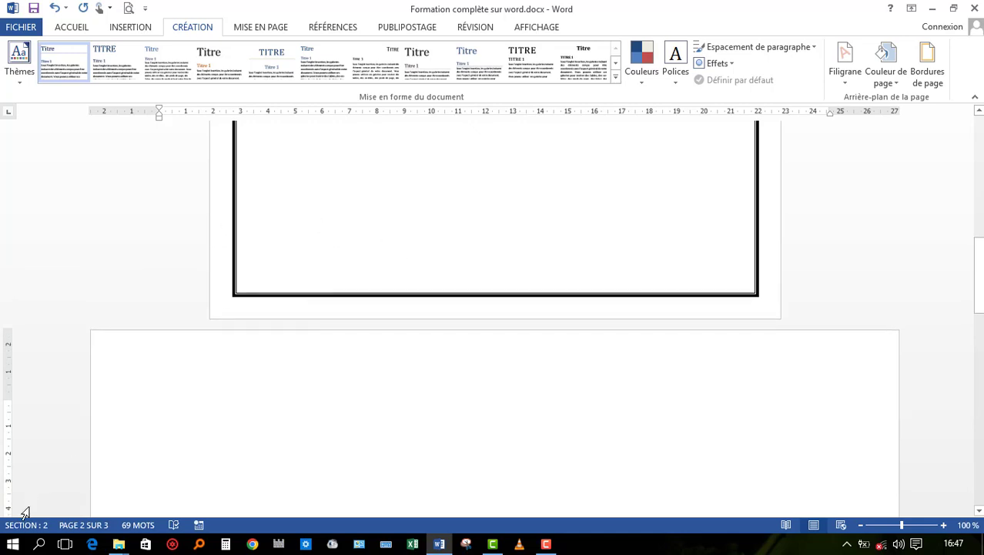
Set up a 17 pt page border using the multicoloured picture motif listed just below the palm trees.
left_click(386, 178)
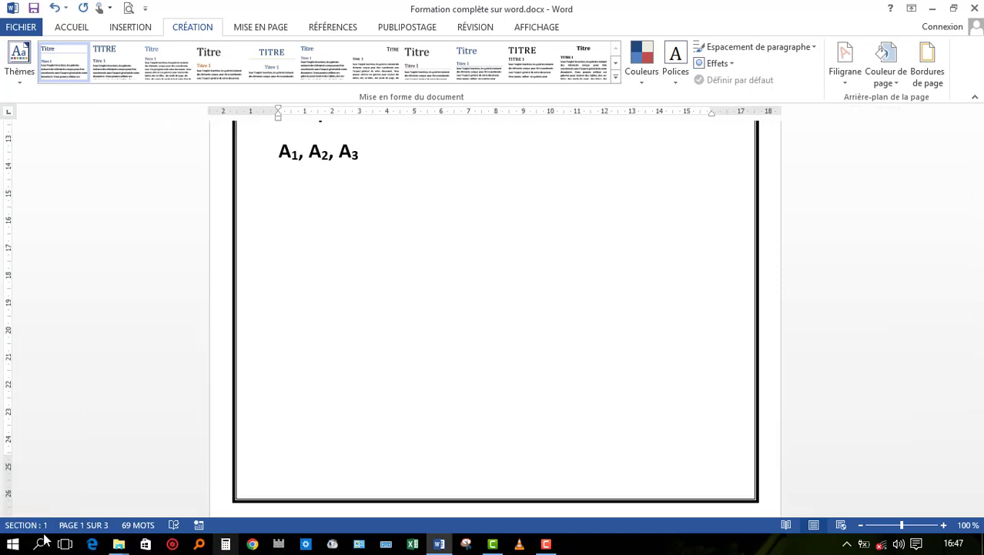
scroll(334, 290, "up", 5)
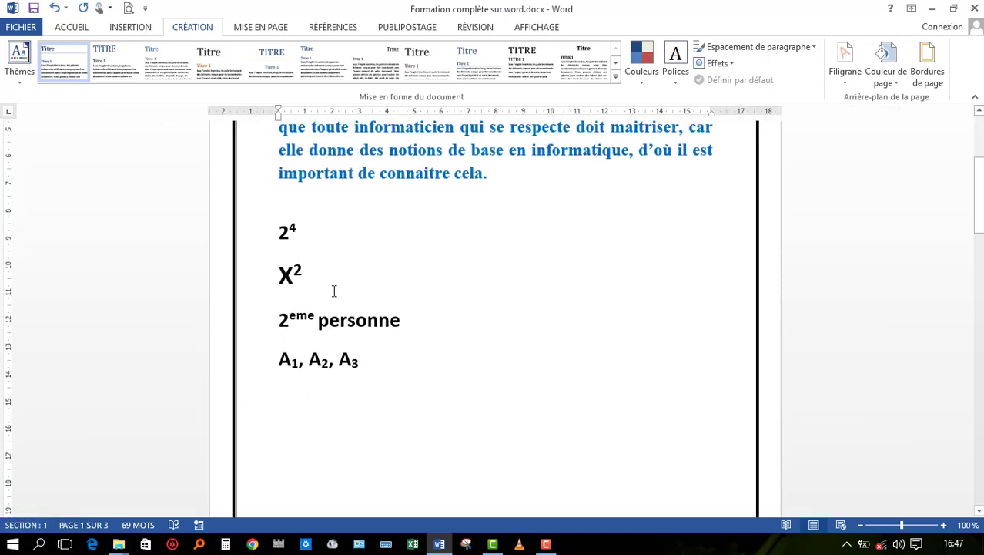
scroll(335, 289, "up", 4)
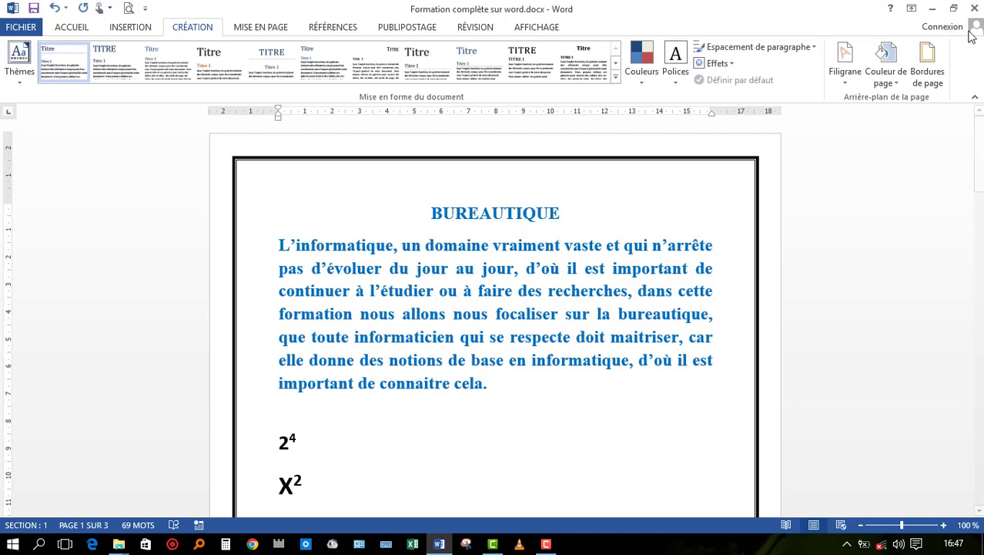
left_click(928, 58)
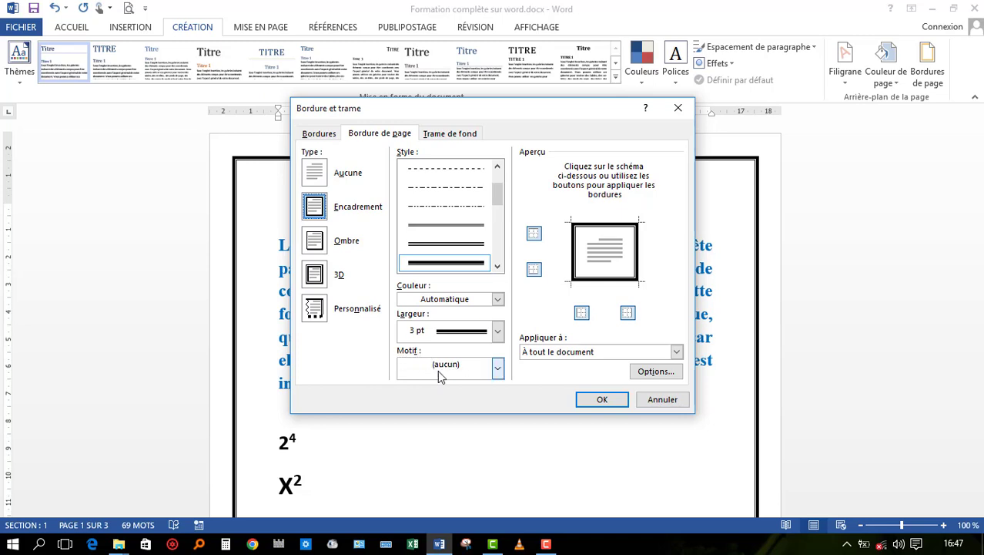
left_click(498, 371)
scroll(466, 416, "down", 5)
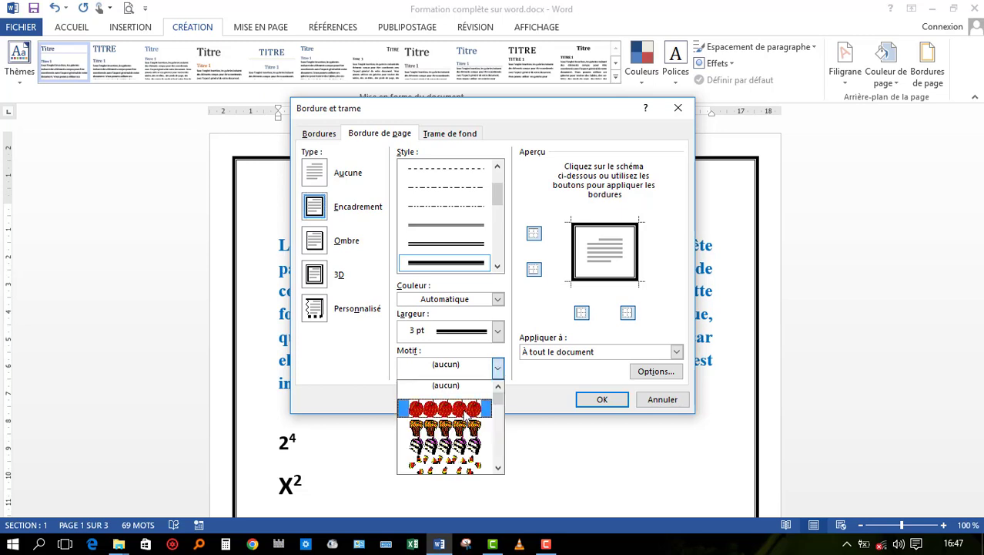
scroll(465, 416, "down", 4)
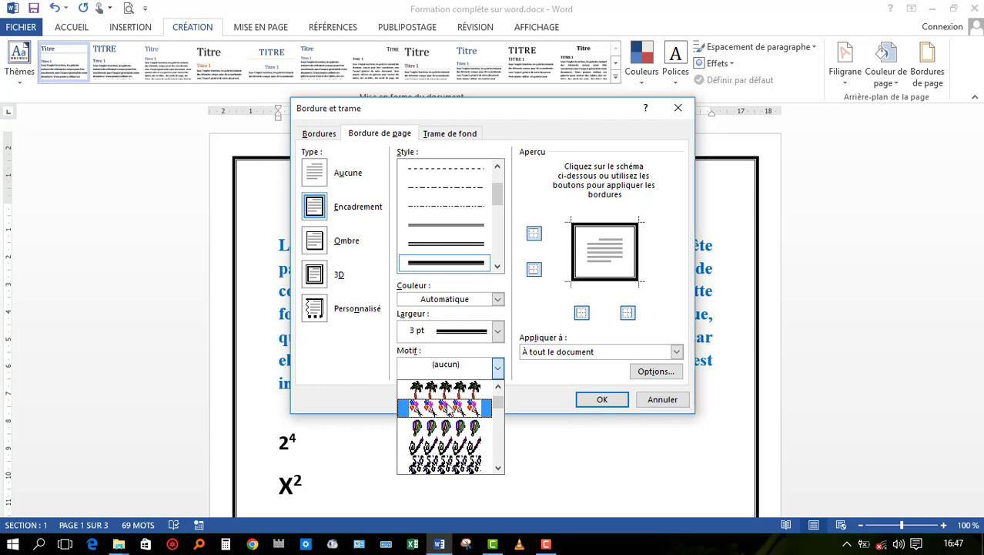
left_click(450, 408)
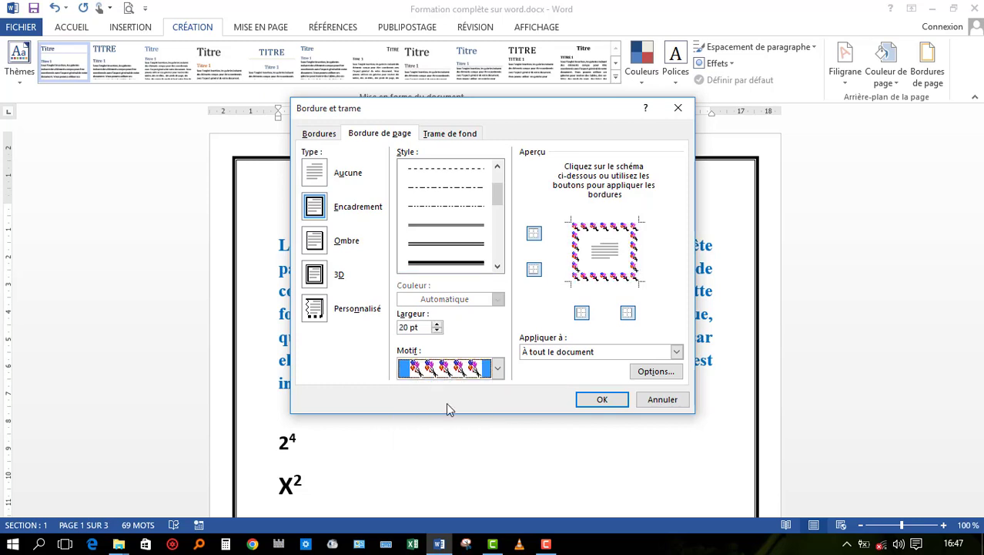
left_click(436, 330)
left_click(436, 330)
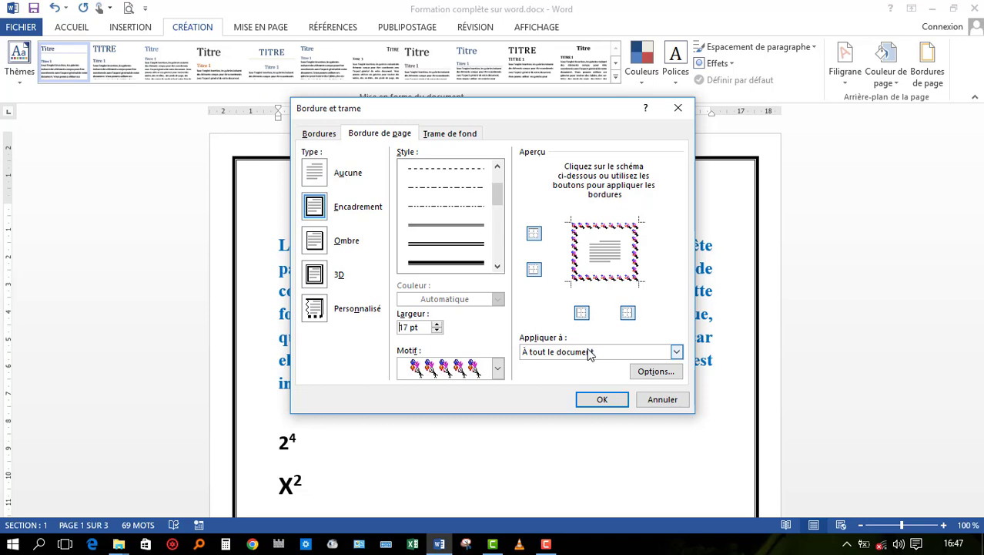
Apply the motif border with the scope "Cette section - Uniquement la 1re p.".
left_click(676, 352)
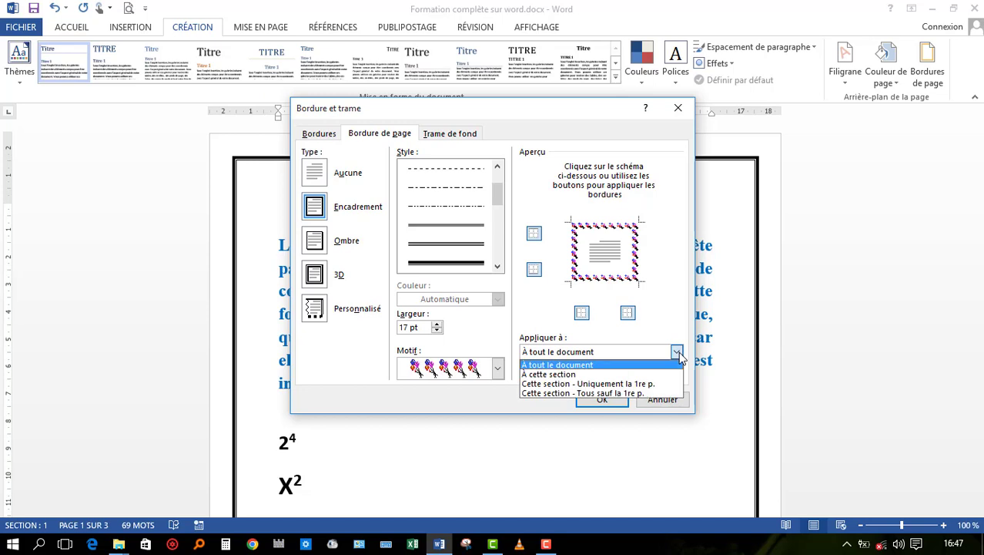
left_click(560, 384)
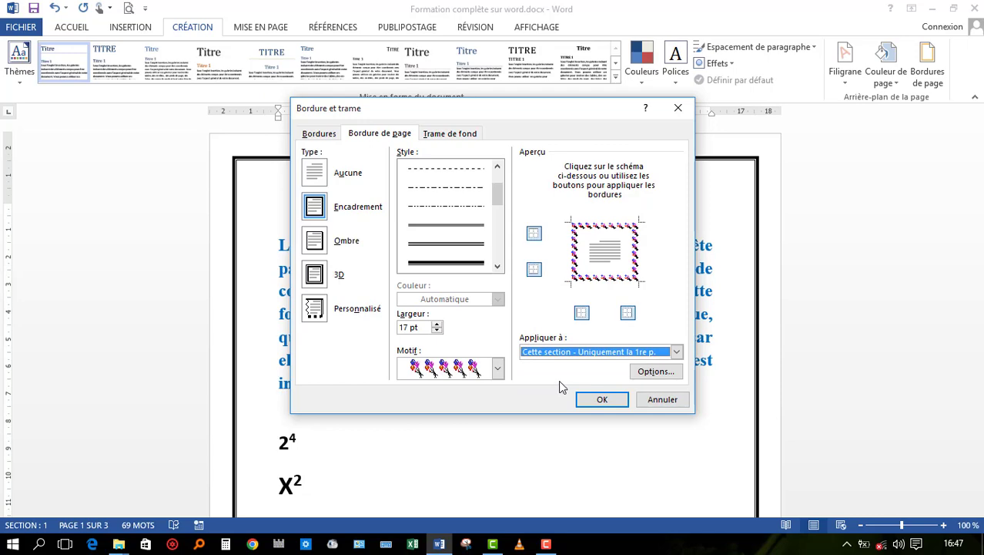
left_click(599, 399)
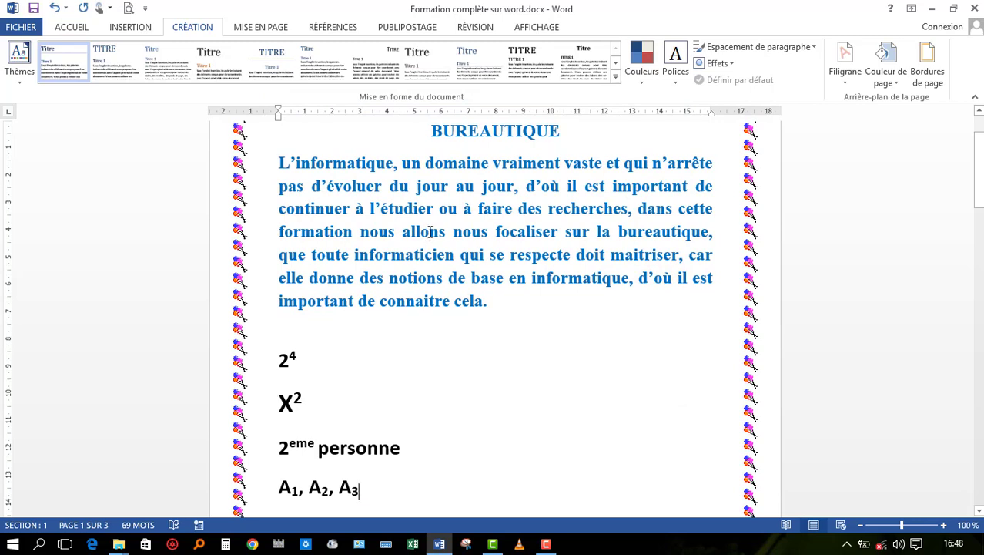
Examine the paragraph shading options and available fill colours, leaving the page border settings as they are.
left_click(927, 54)
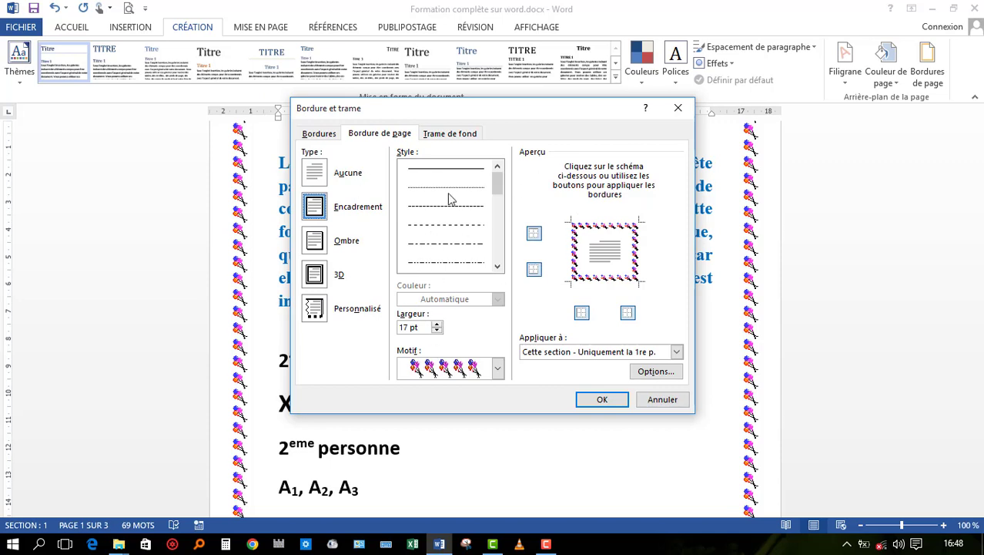
left_click(445, 133)
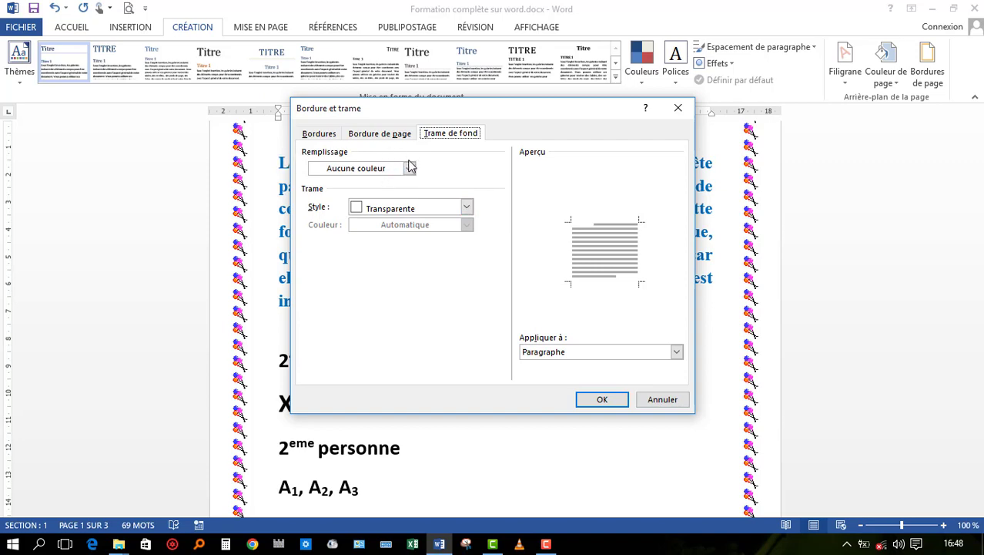
left_click(410, 168)
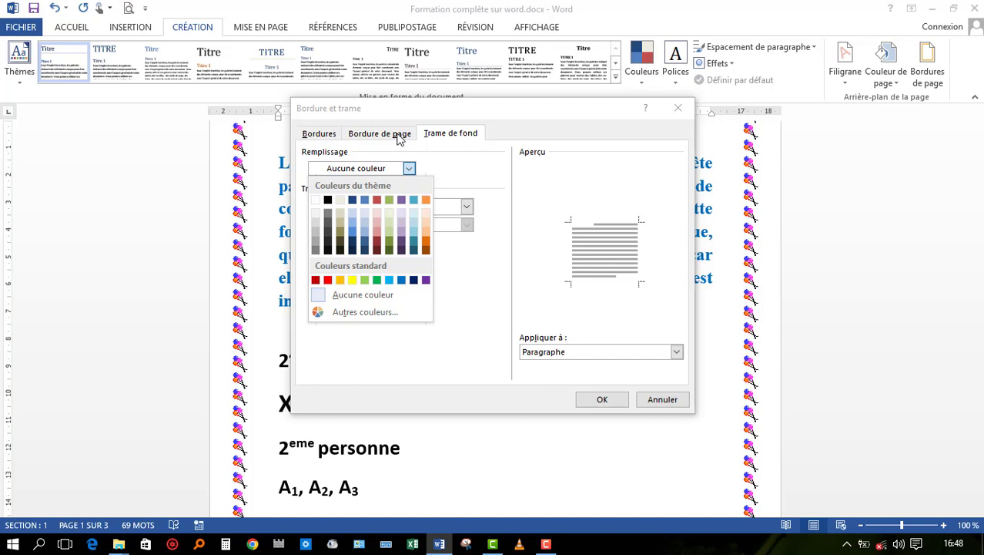
left_click(398, 133)
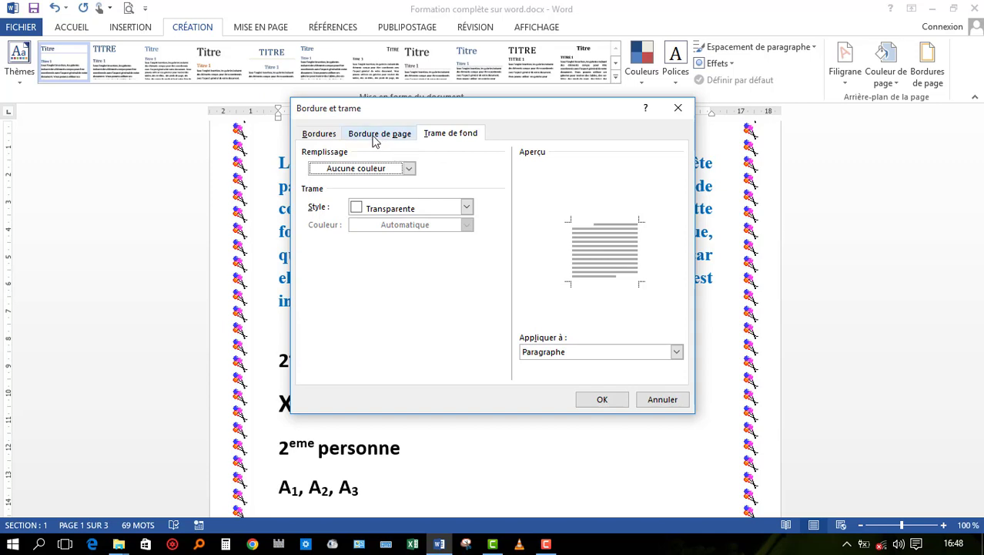
left_click(375, 136)
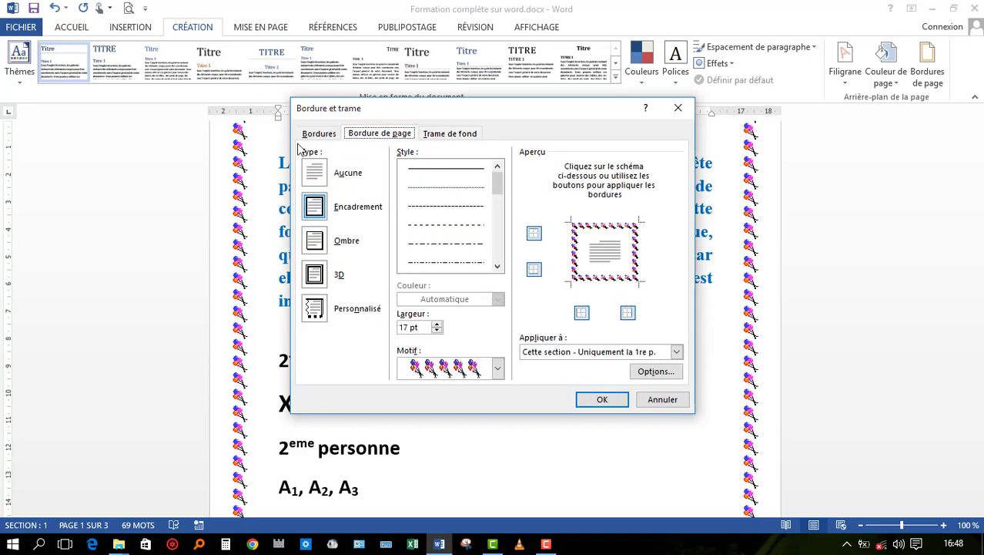
left_click(608, 401)
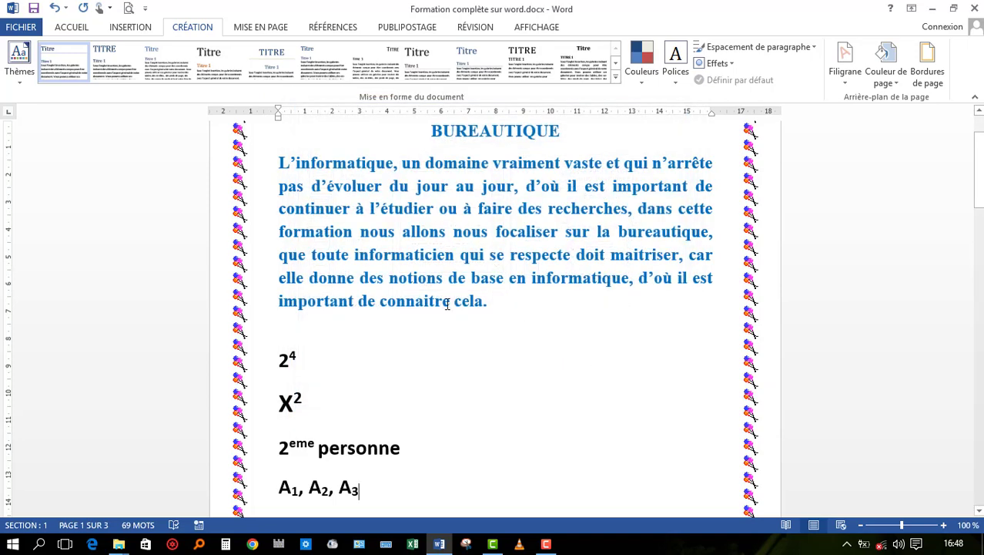
scroll(443, 304, "down", 2)
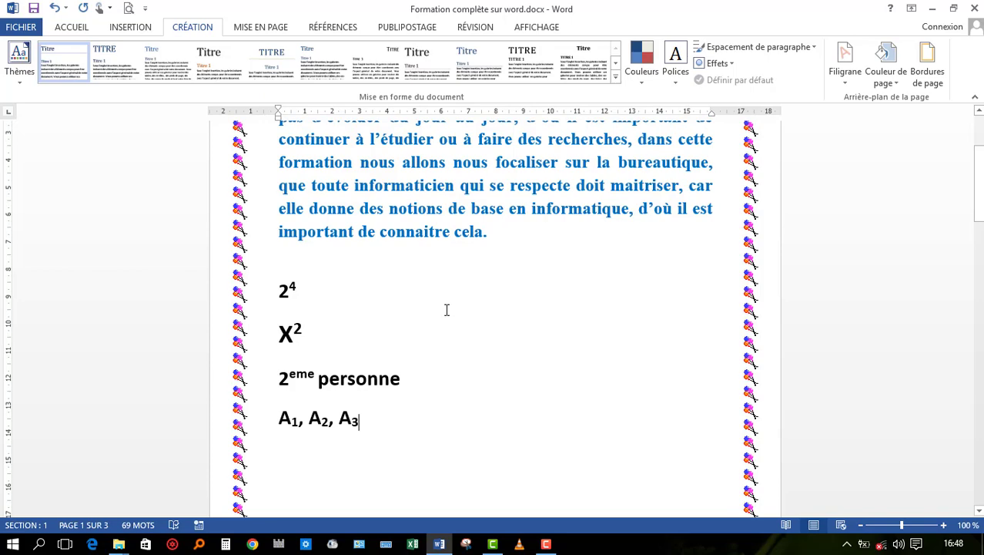
scroll(447, 309, "up", 5)
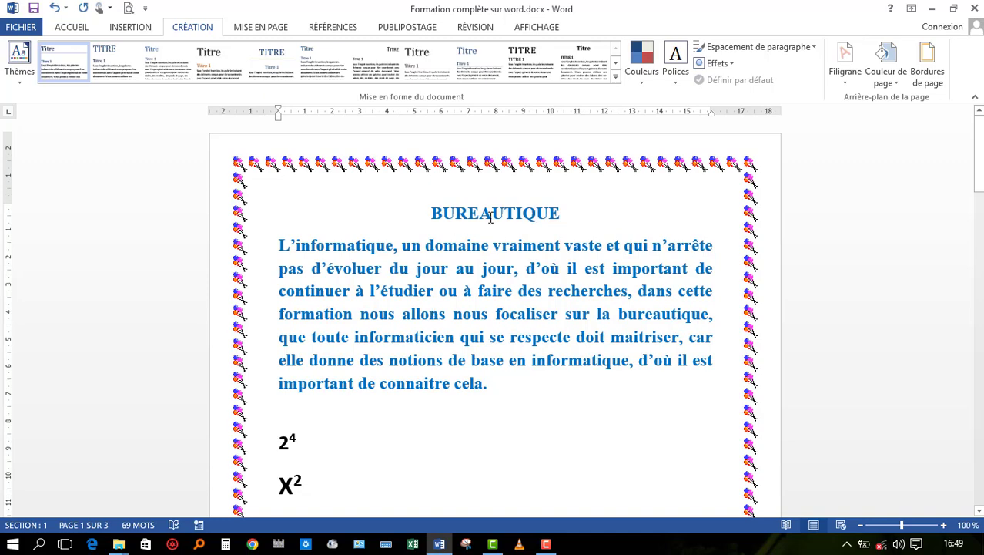
left_click(138, 30)
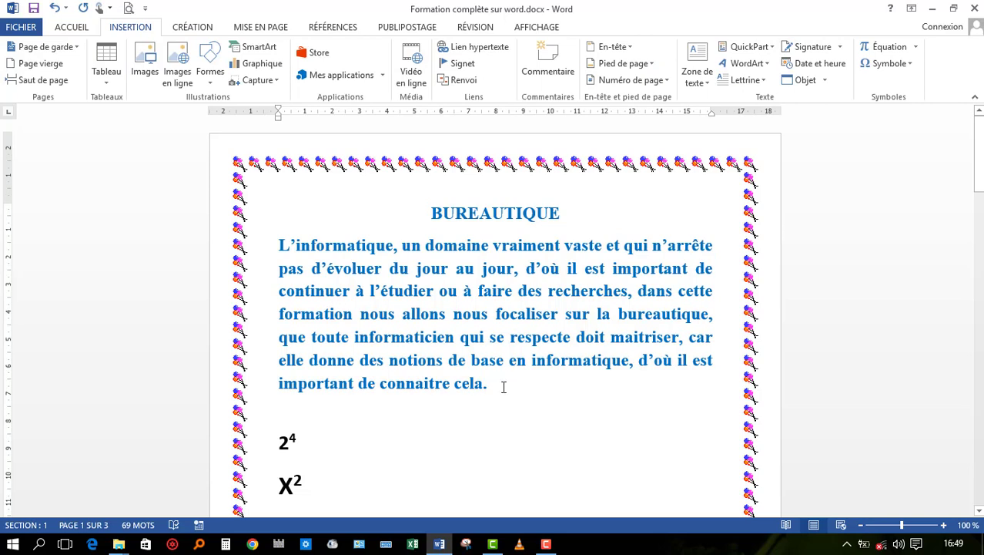
left_click(633, 82)
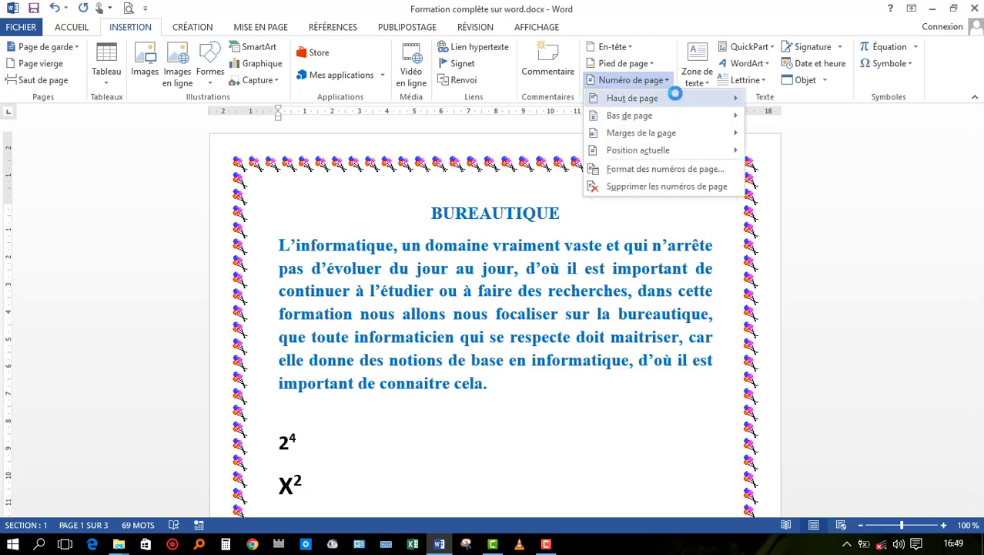
mouse_move(667, 96)
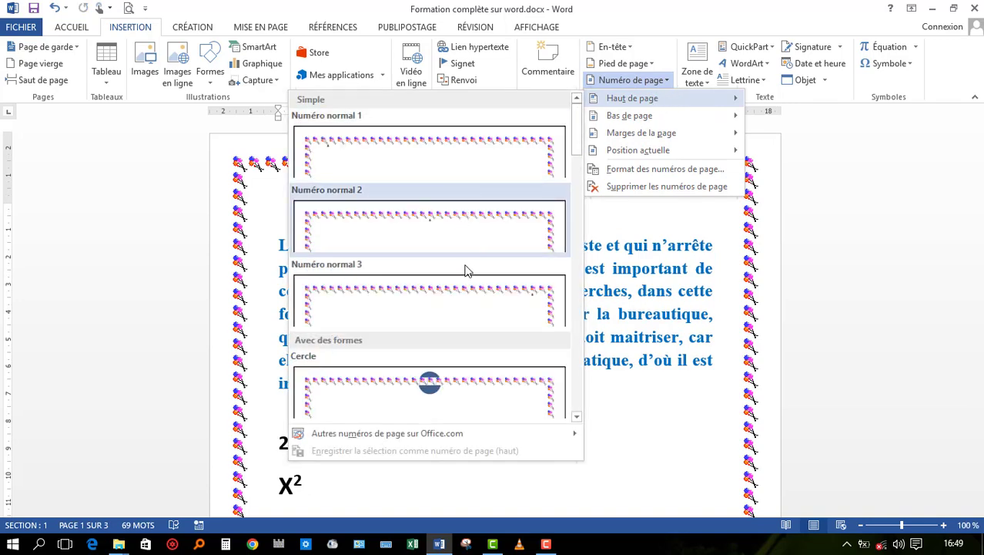
left_click(766, 254)
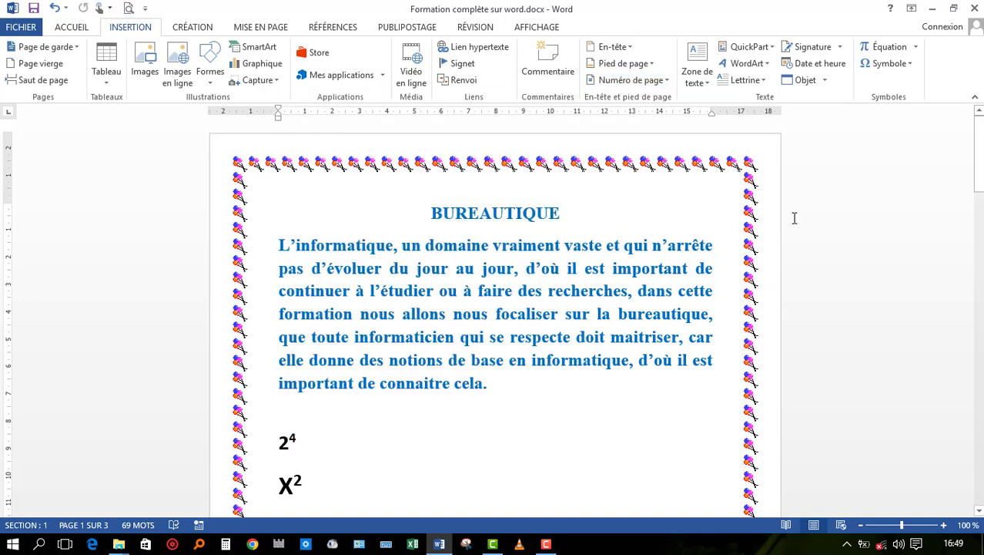
Remove the motif page border from the first page by setting its border type to Aucune.
left_click(82, 27)
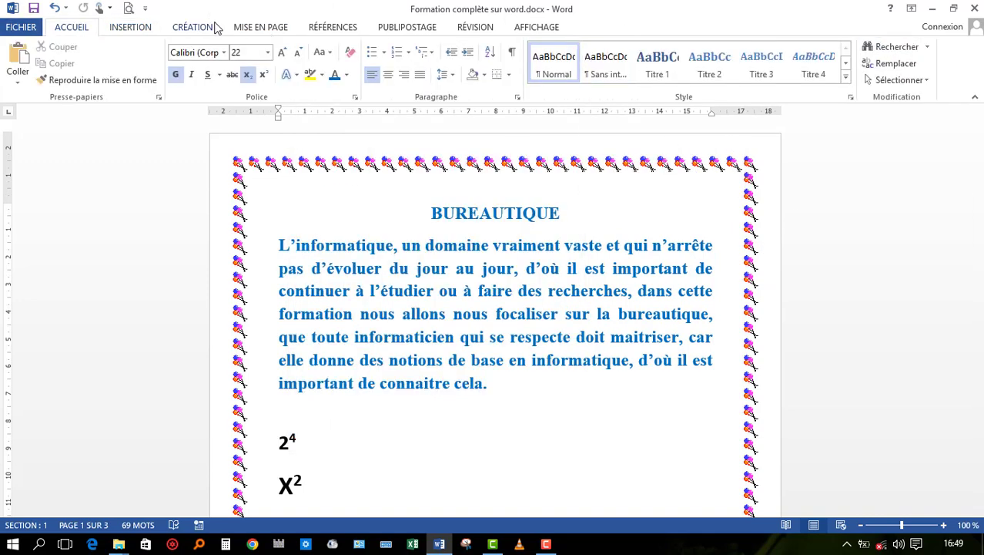
left_click(208, 26)
left_click(930, 76)
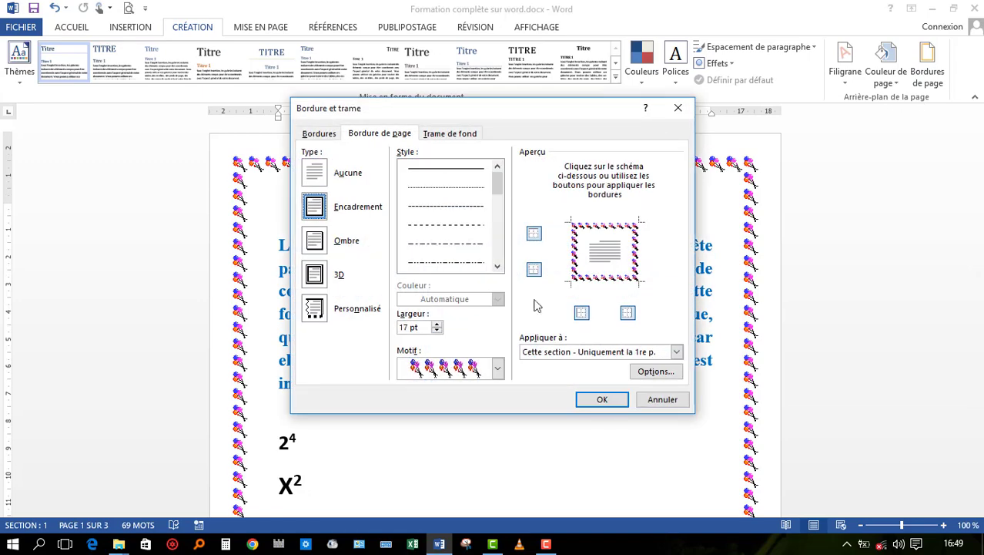
left_click(316, 176)
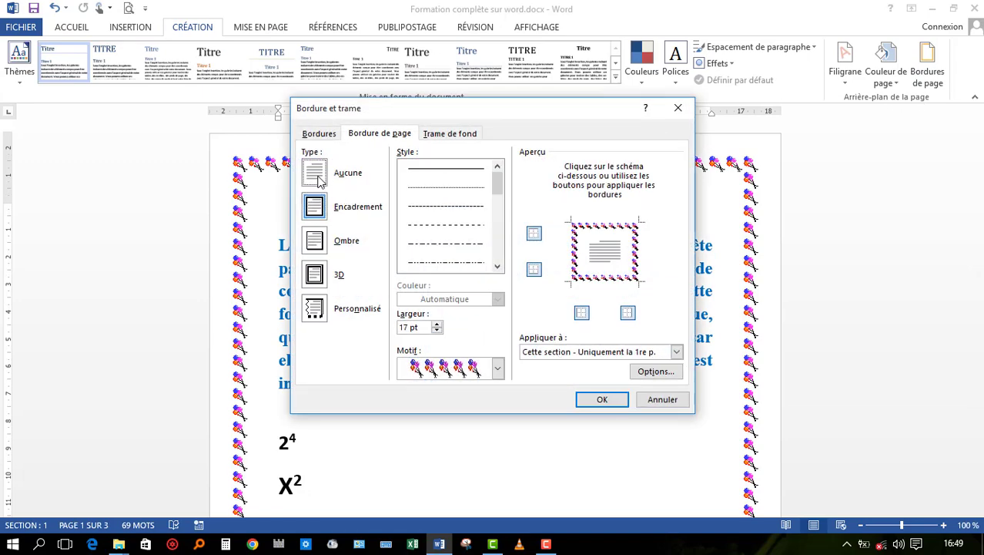
left_click(603, 400)
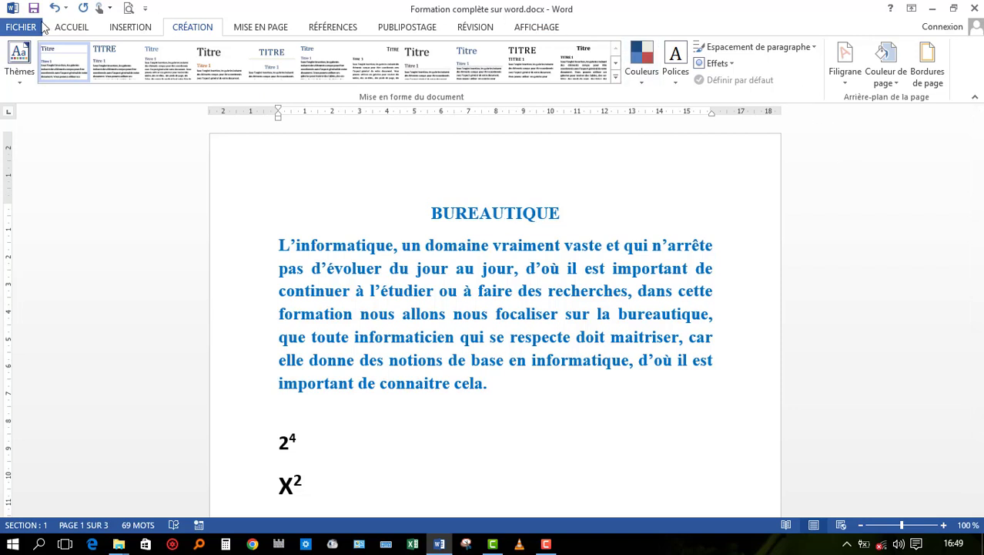
Insert a centred page number in the header using the "Numéro normal 2" design.
left_click(117, 31)
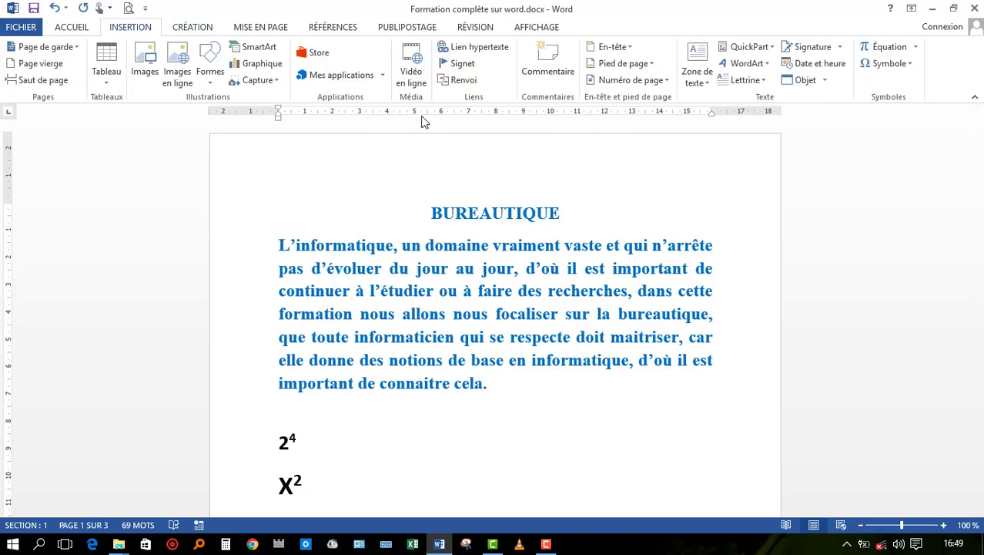
left_click(636, 82)
mouse_move(638, 100)
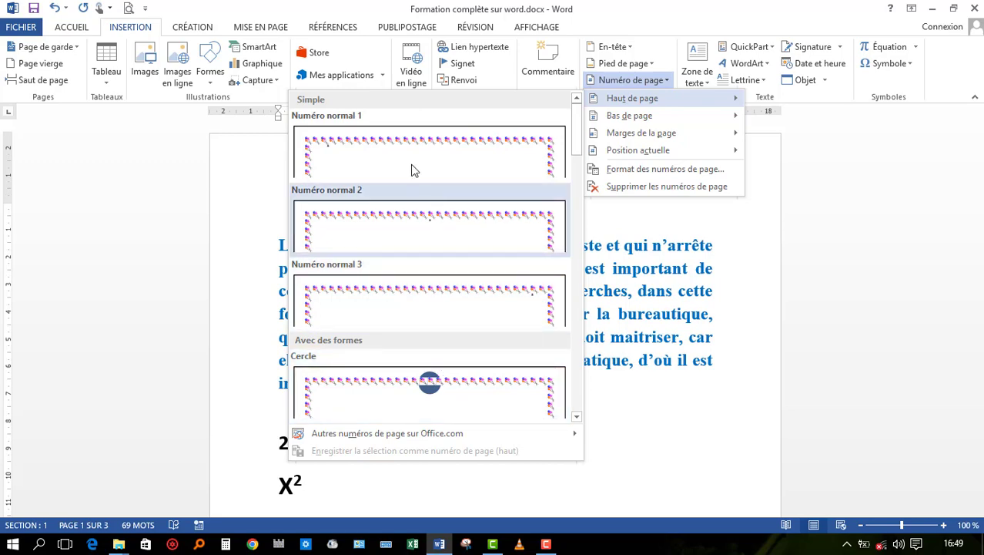
left_click(447, 218)
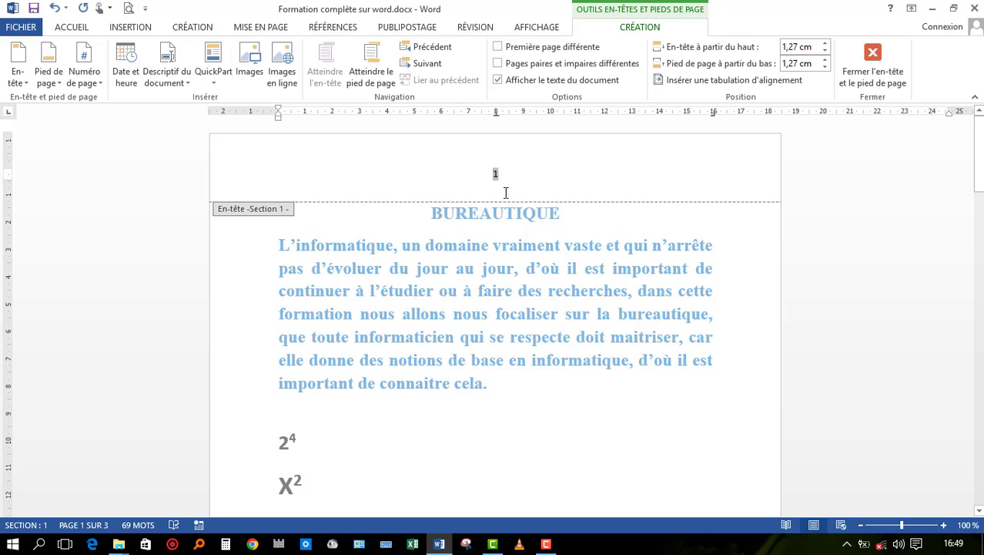
Format the header page number in bold Times New Roman, return to the body text and check the numbering on the following pages.
double_click(496, 173)
left_click(89, 29)
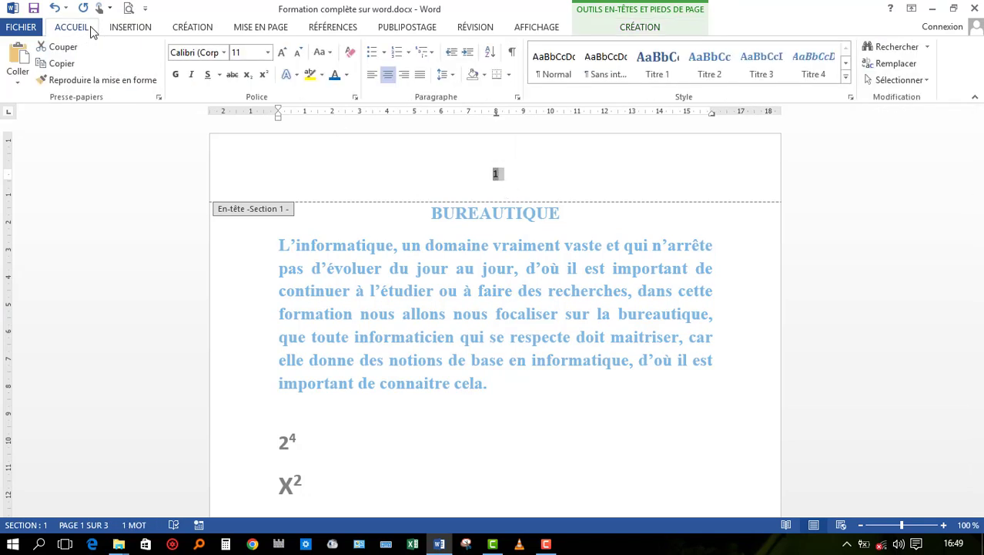
left_click(224, 52)
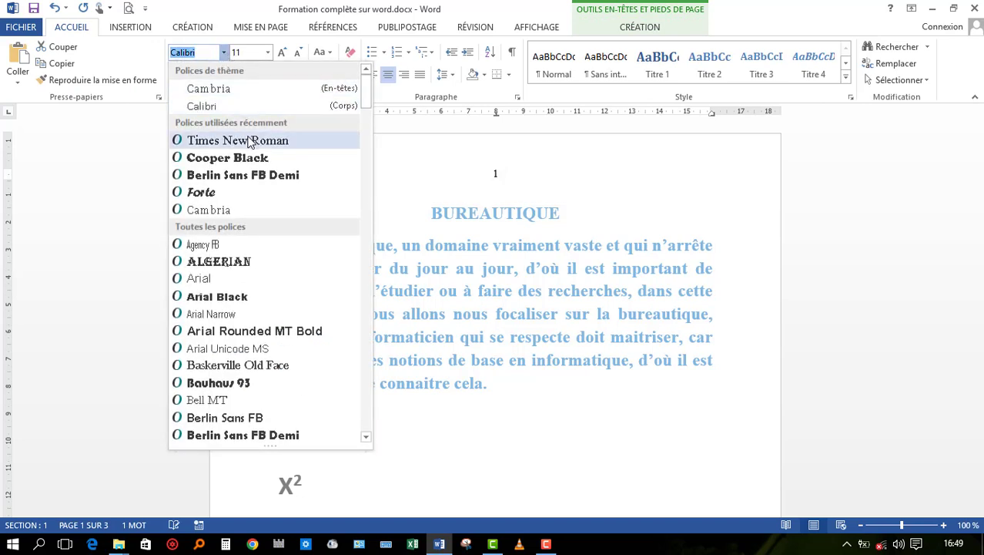
left_click(249, 141)
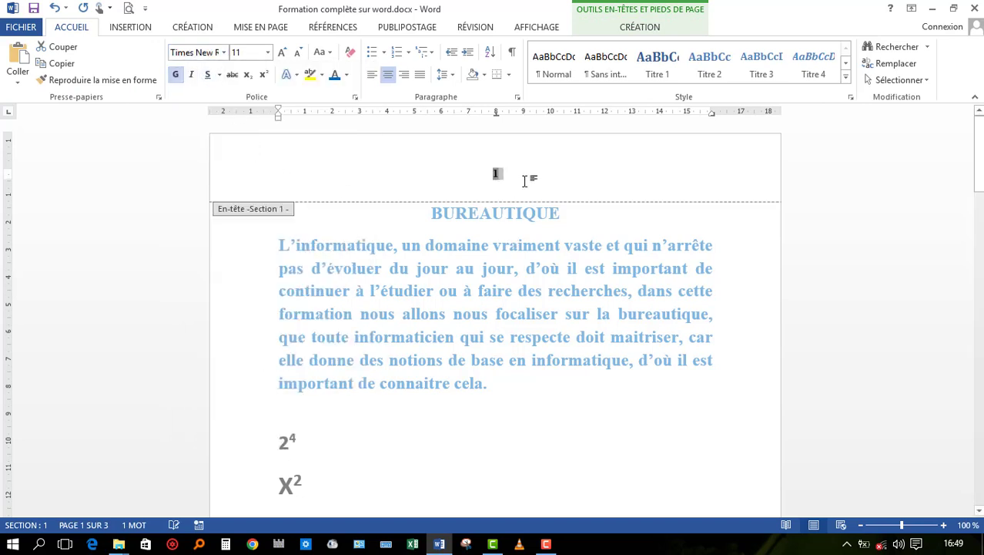
double_click(385, 218)
scroll(442, 218, "down", 10)
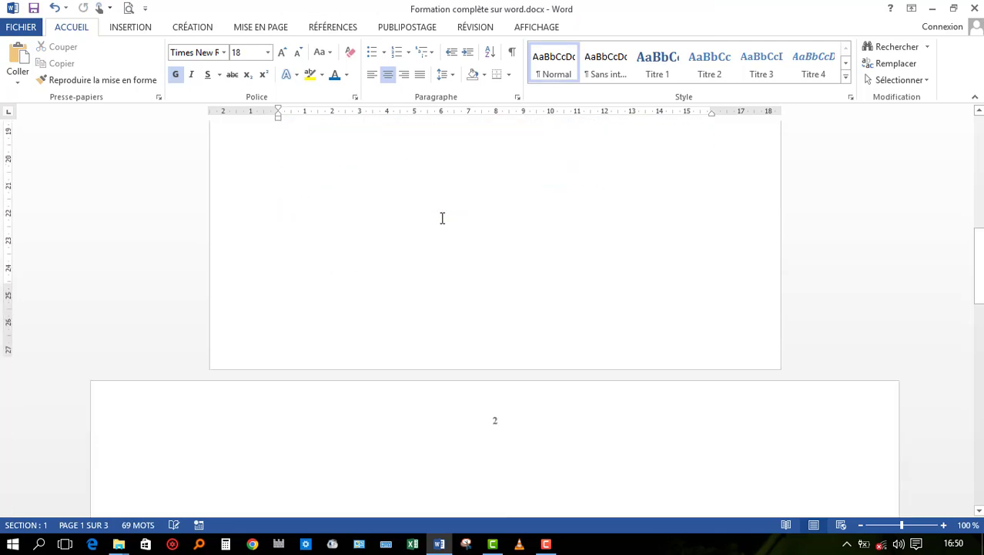
scroll(442, 218, "down", 10)
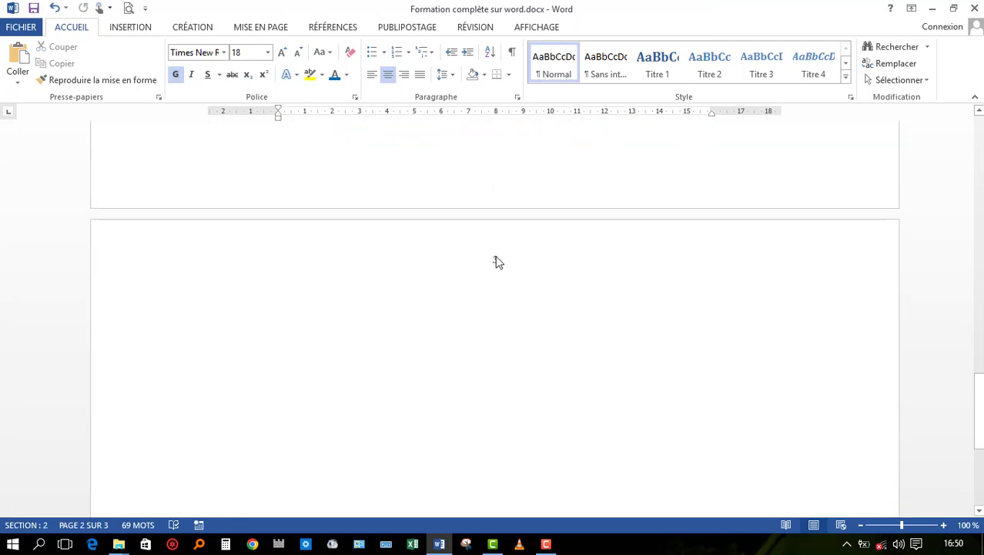
Return to the first page and insert a page footer with a single text placeholder.
scroll(451, 273, "up", 5)
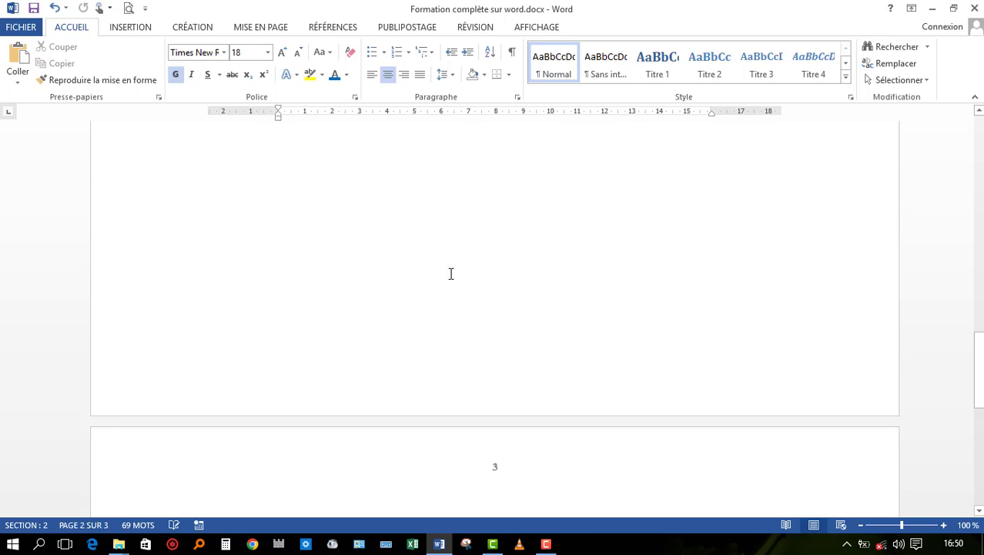
scroll(452, 273, "up", 10)
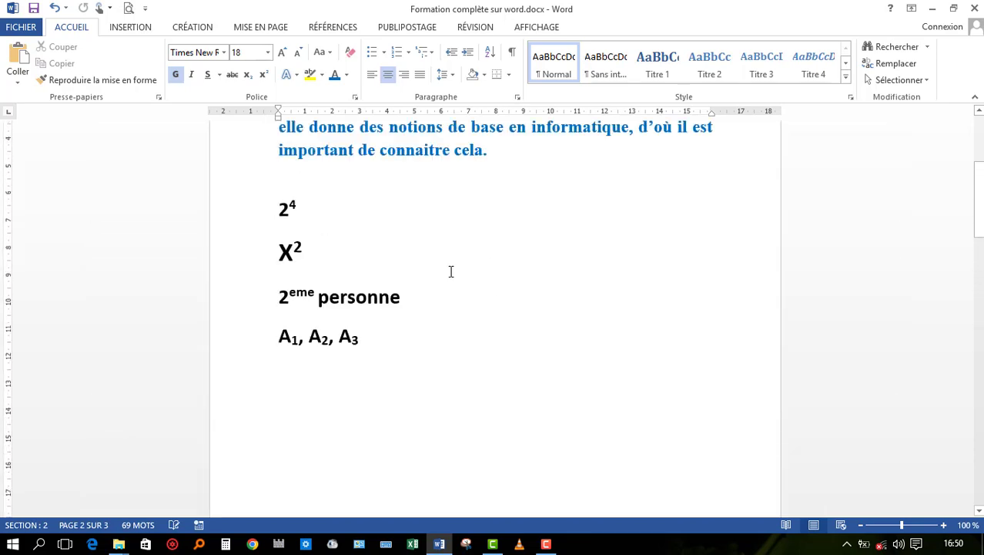
scroll(451, 271, "up", 5)
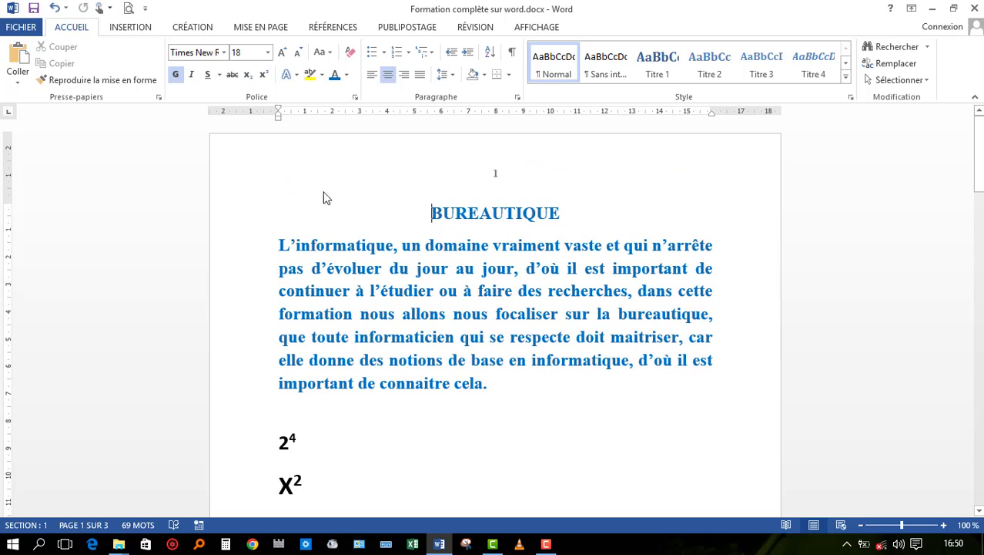
left_click(130, 28)
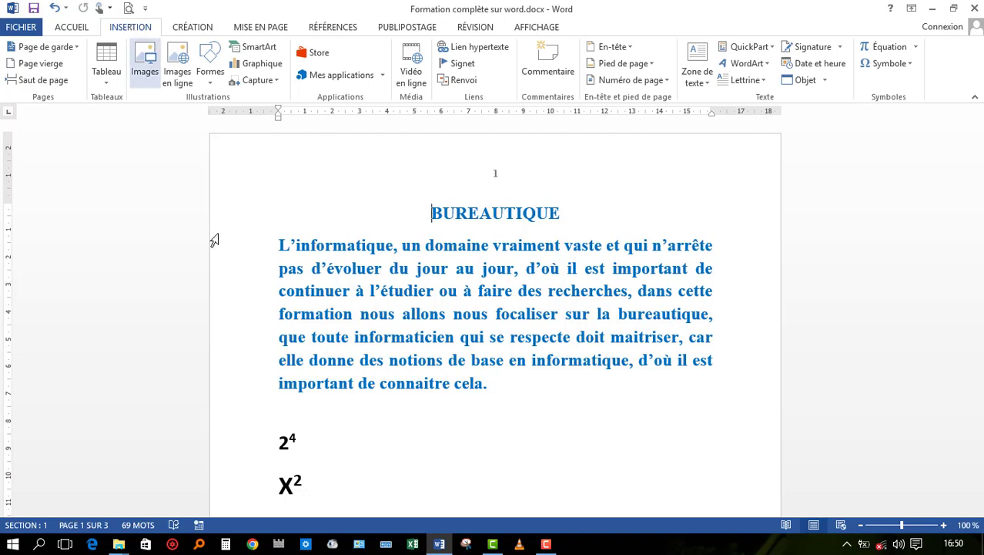
left_click(616, 66)
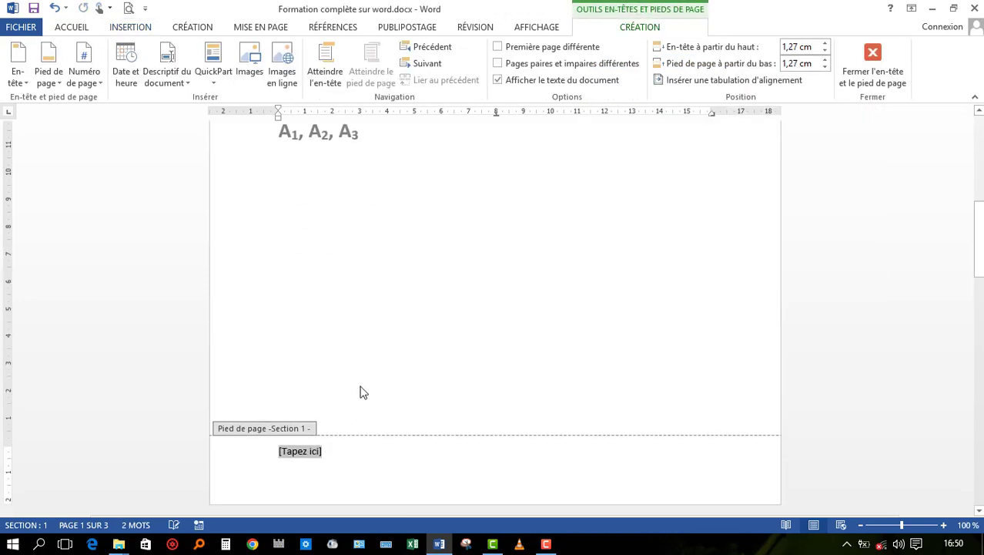
Enter "Formation complète sur word" as the footer text and return to the document body.
type("fORM")
key("BackSpace")
key("BackSpace")
key("BackSpace")
key("BackSpace")
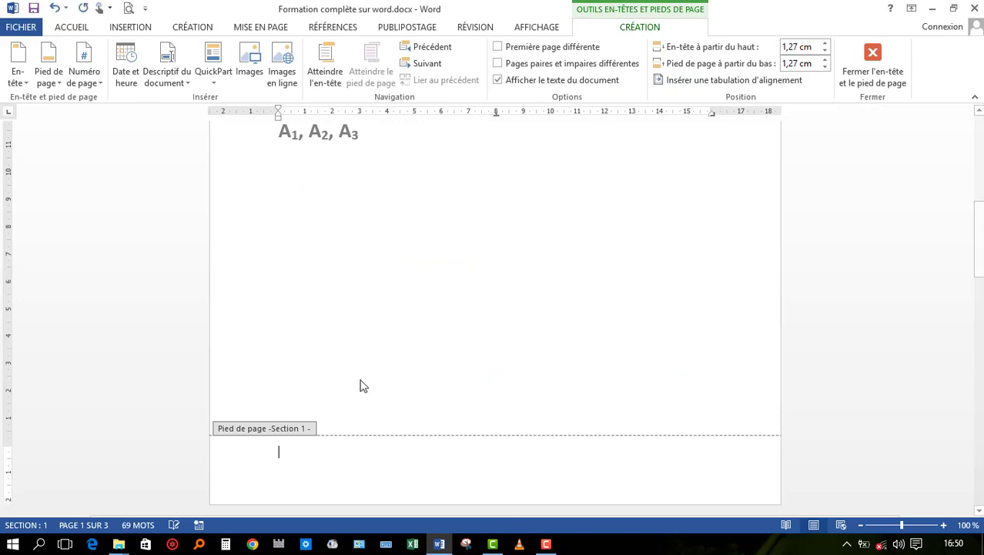
type("Form")
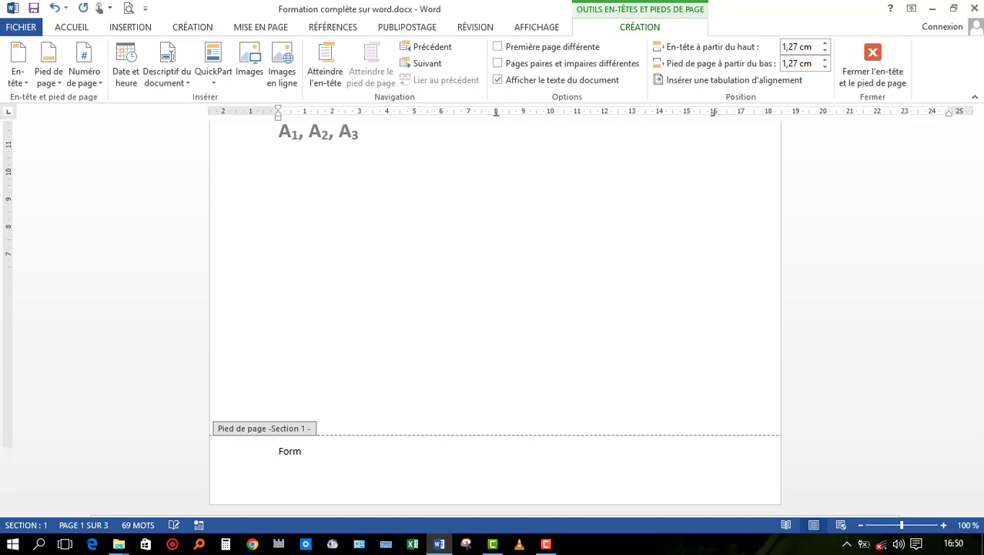
type("ation compl")
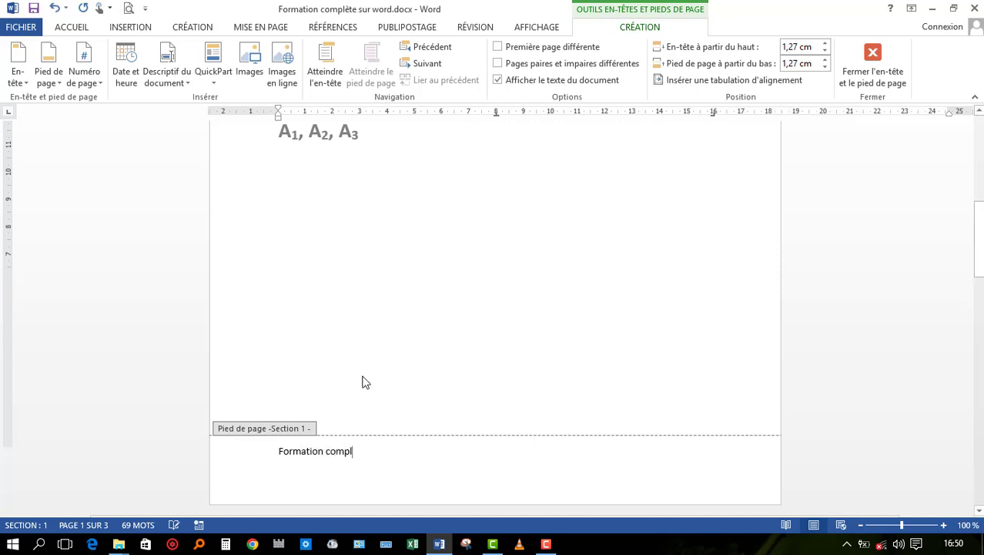
type("ète su")
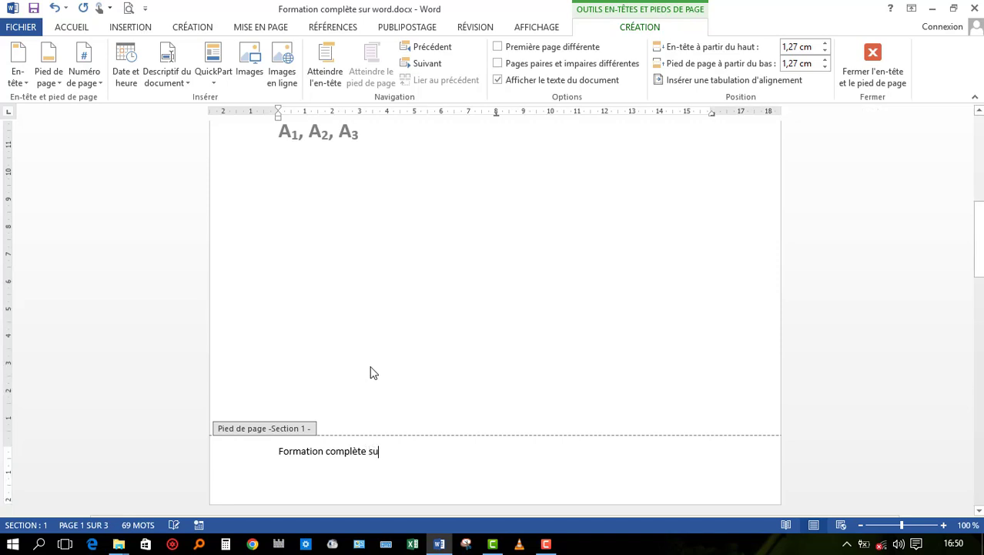
type("r word")
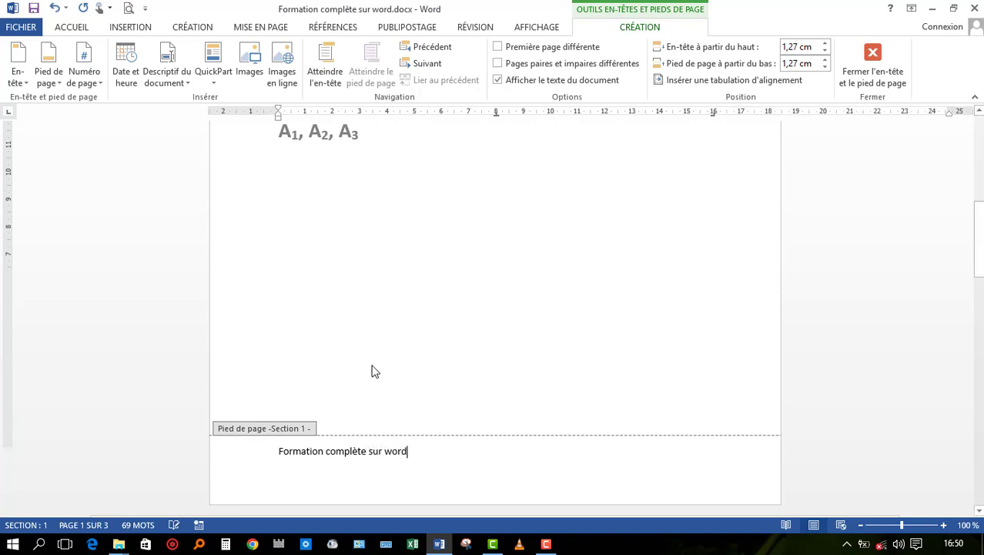
double_click(433, 420)
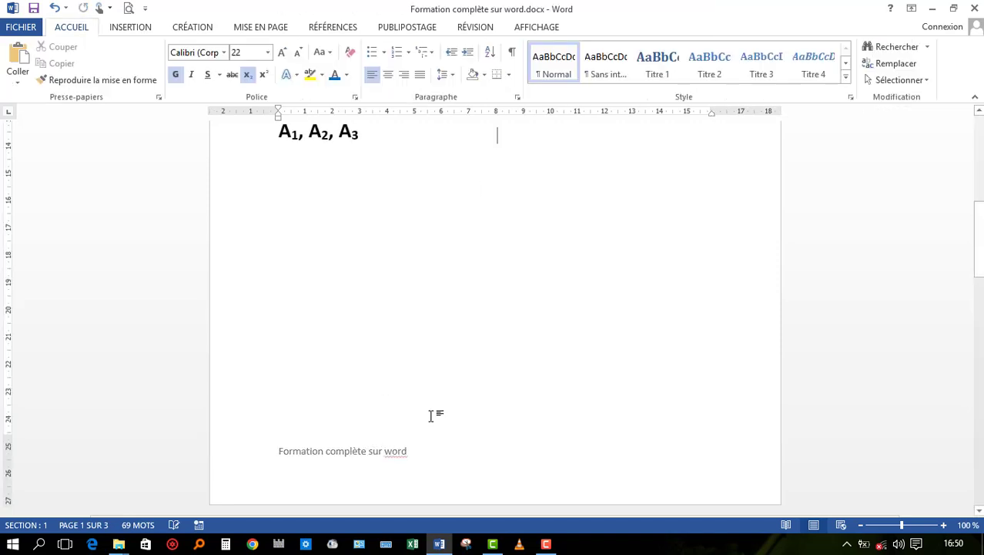
Check the footer text on the following pages and return to the top of the document.
scroll(420, 423, "down", 1)
scroll(409, 430, "down", 15)
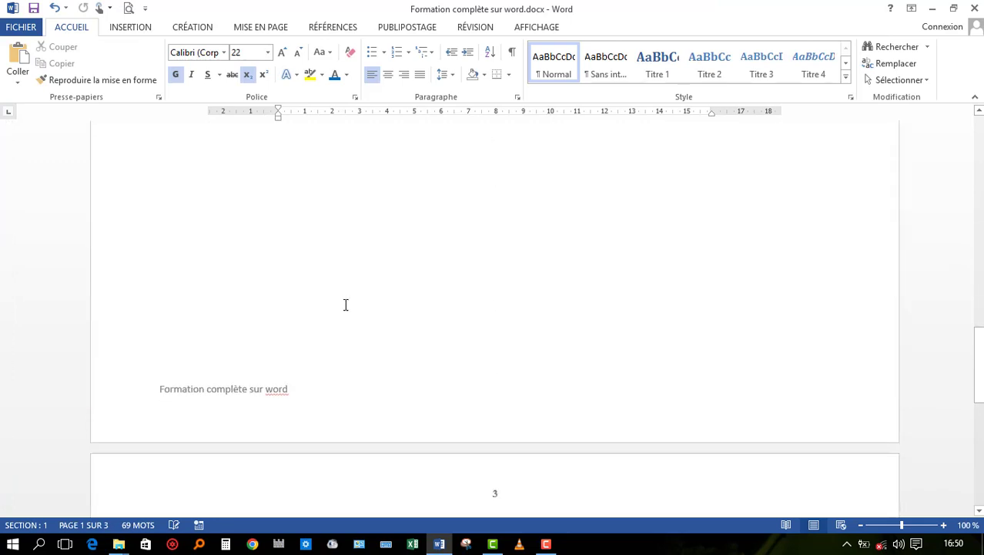
scroll(340, 293, "down", 8)
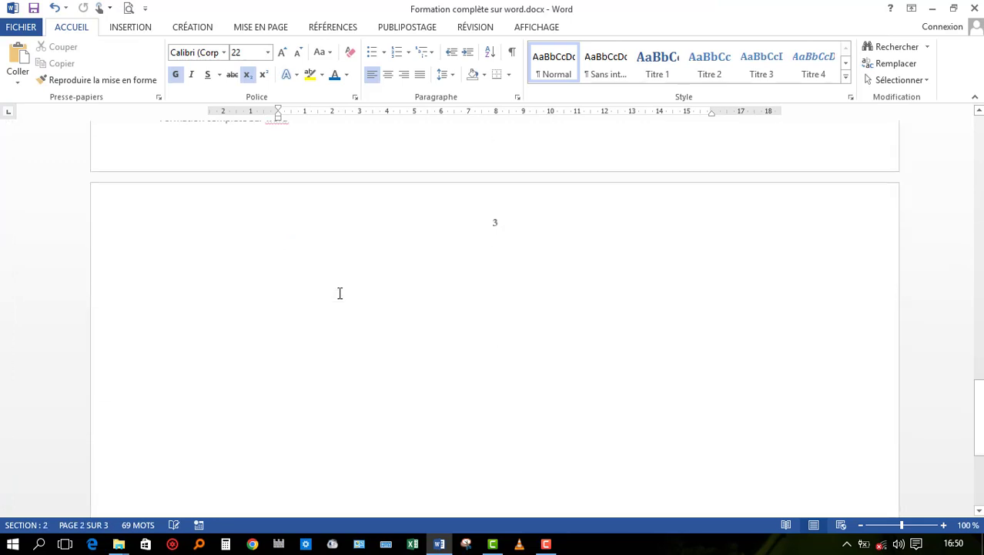
scroll(340, 293, "up", 1)
scroll(340, 293, "up", 5)
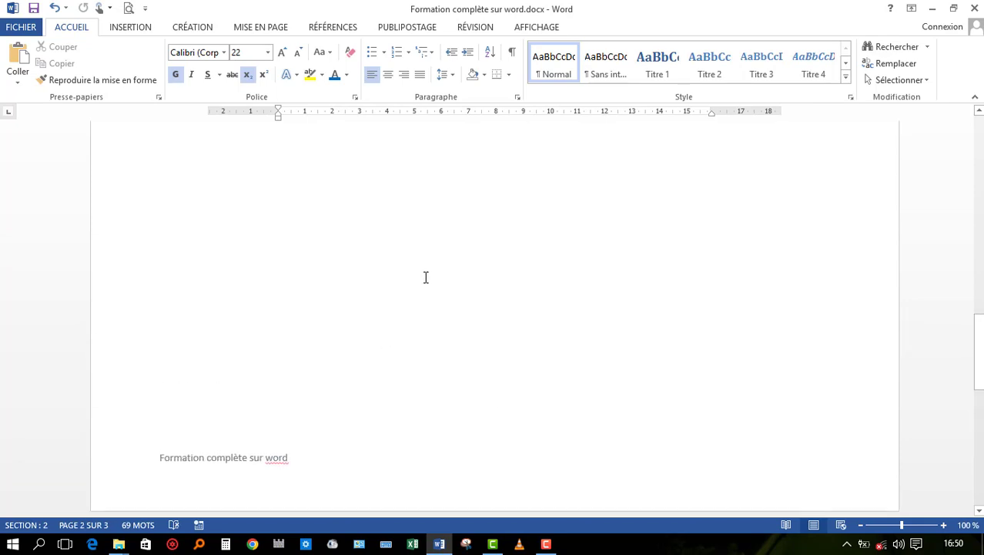
scroll(426, 278, "up", 8)
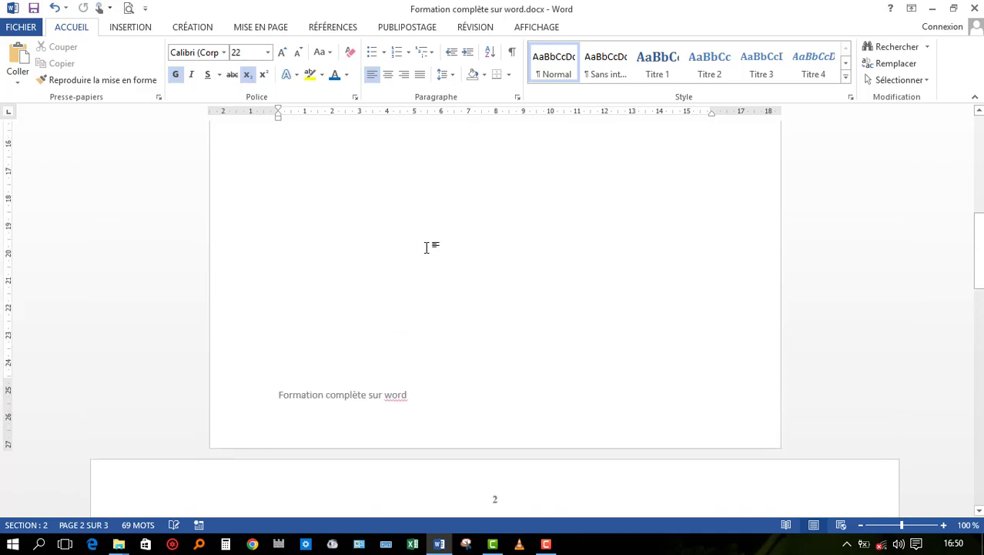
scroll(275, 213, "up", 8)
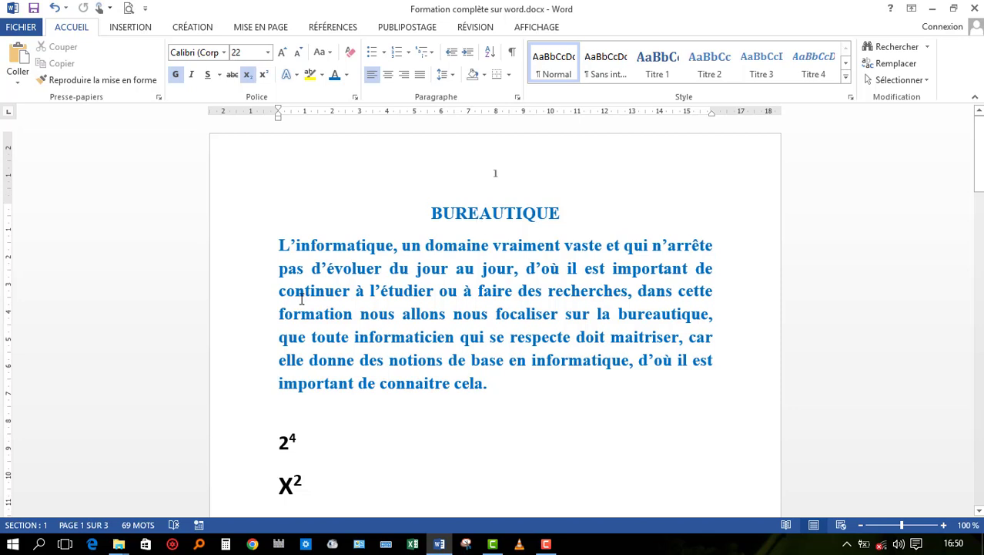
Start a custom watermark for the document and make it a text watermark (Texte en filigrane).
left_click(131, 29)
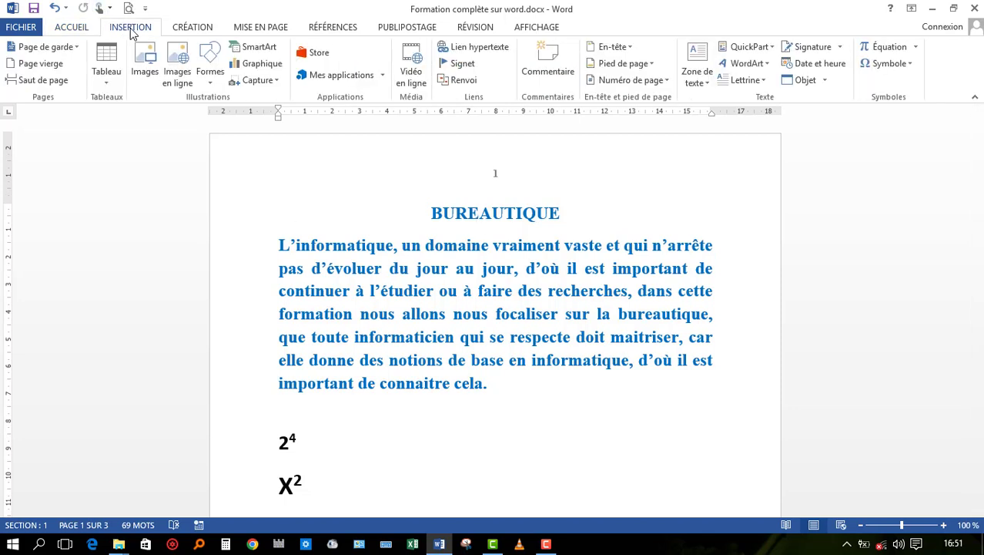
left_click(192, 27)
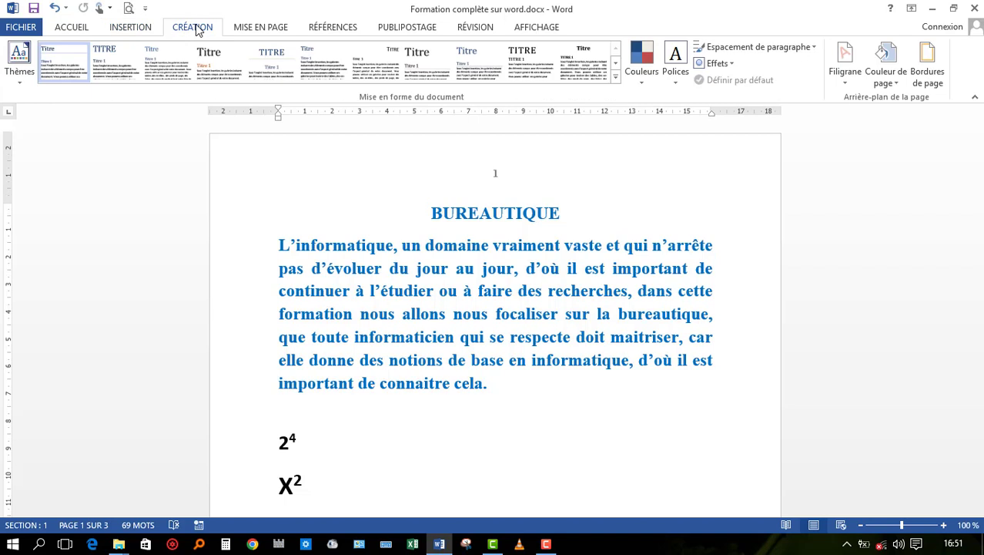
left_click(844, 69)
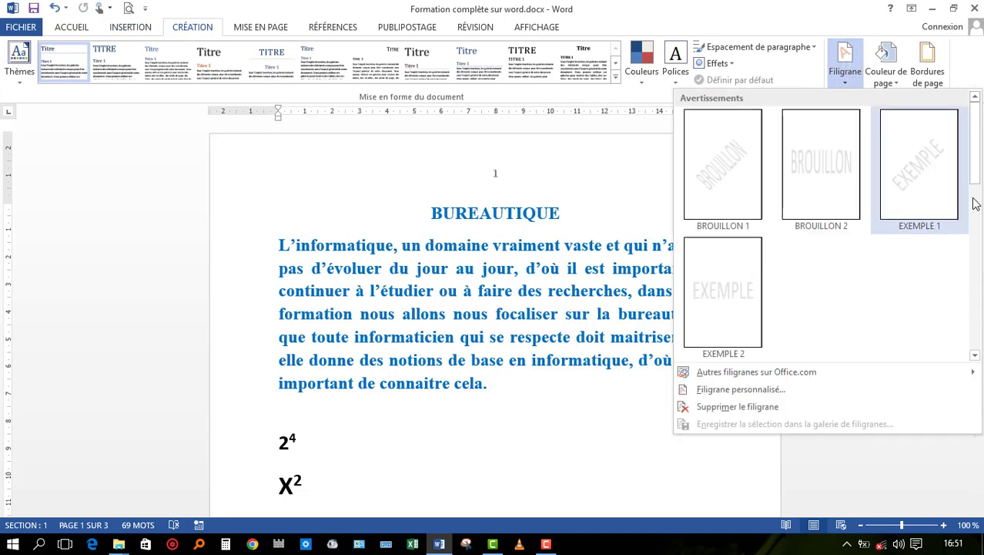
left_click(859, 392)
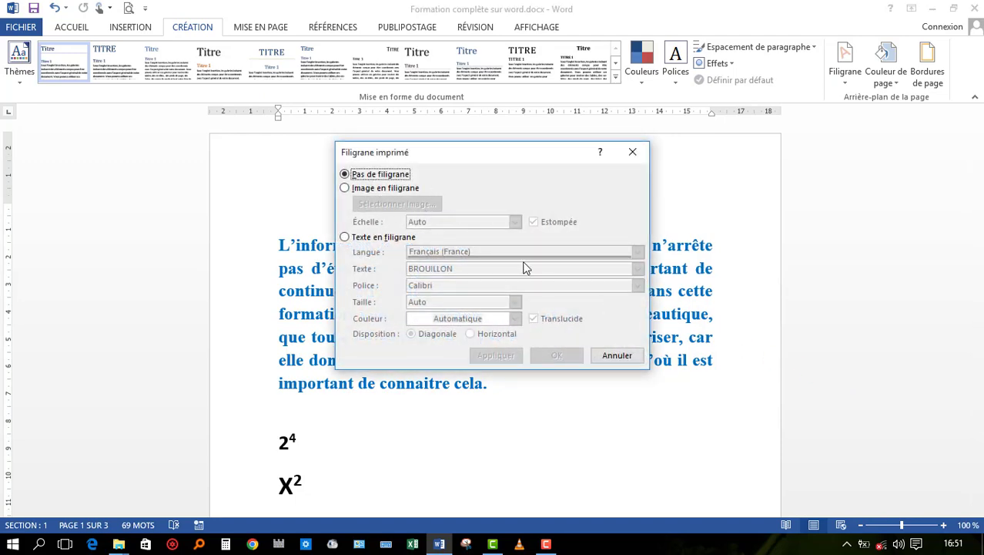
left_click(389, 239)
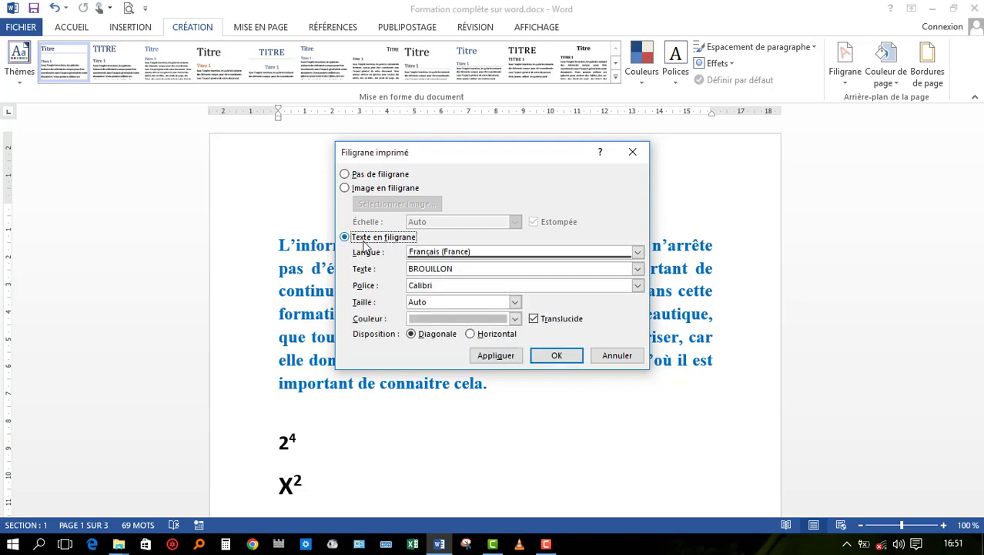
Replace the default watermark text with "Formation".
left_click(466, 271)
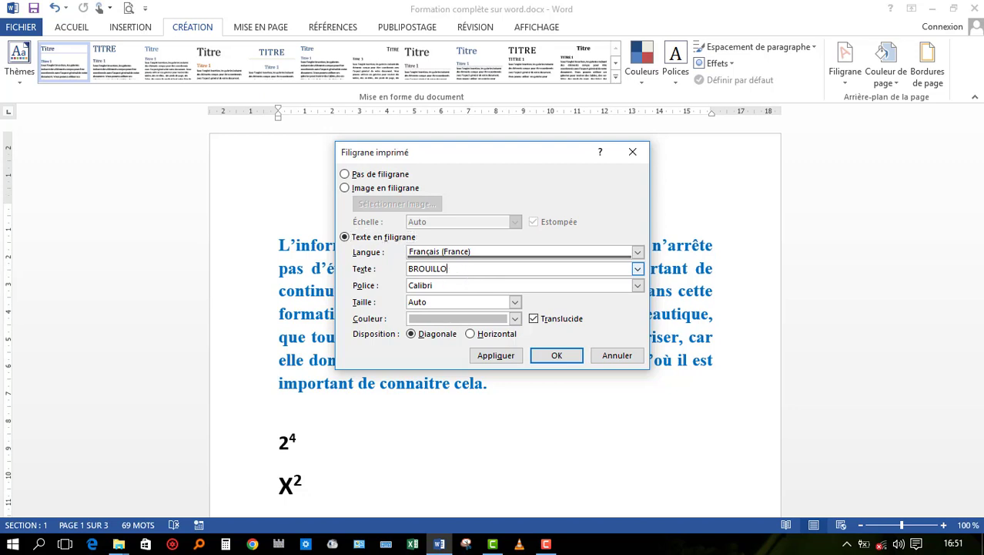
key("BackSpace")
key("BackSpace")
key("BackSpace")
key("BackSpace")
key("BackSpace")
key("BackSpace")
key("BackSpace")
key("BackSpace")
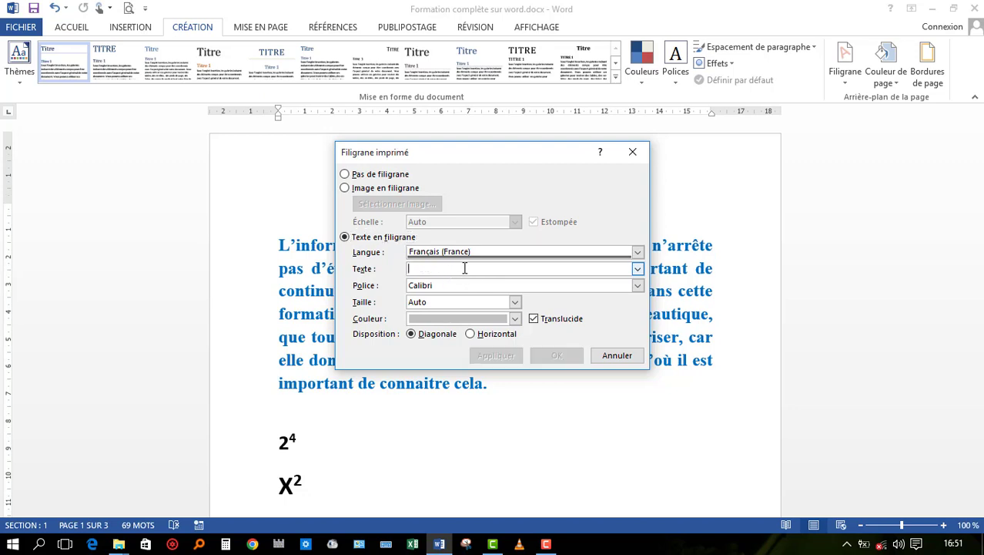
type("Formation")
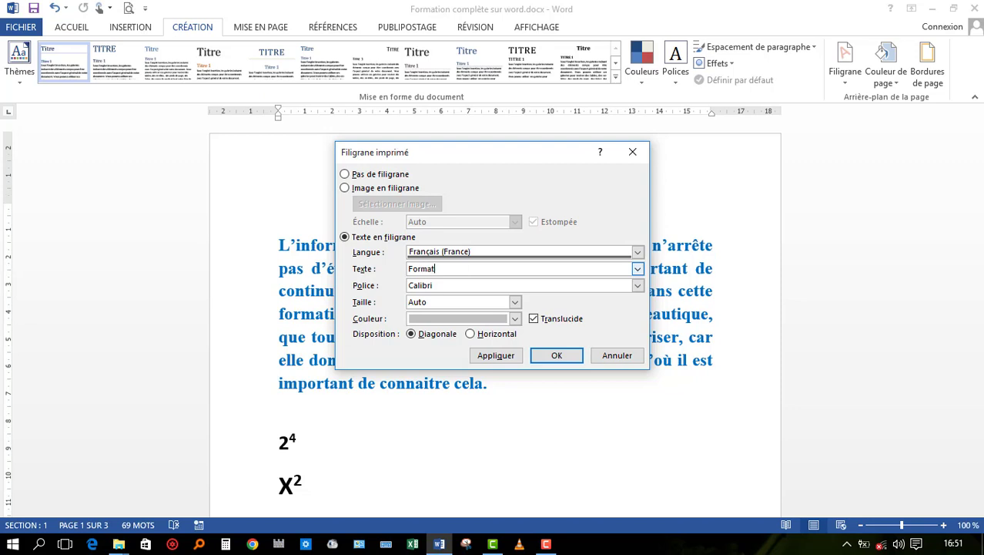
Set the watermark font to Cambria and apply the diagonal watermark to the document.
left_click(639, 285)
scroll(533, 322, "down", 2)
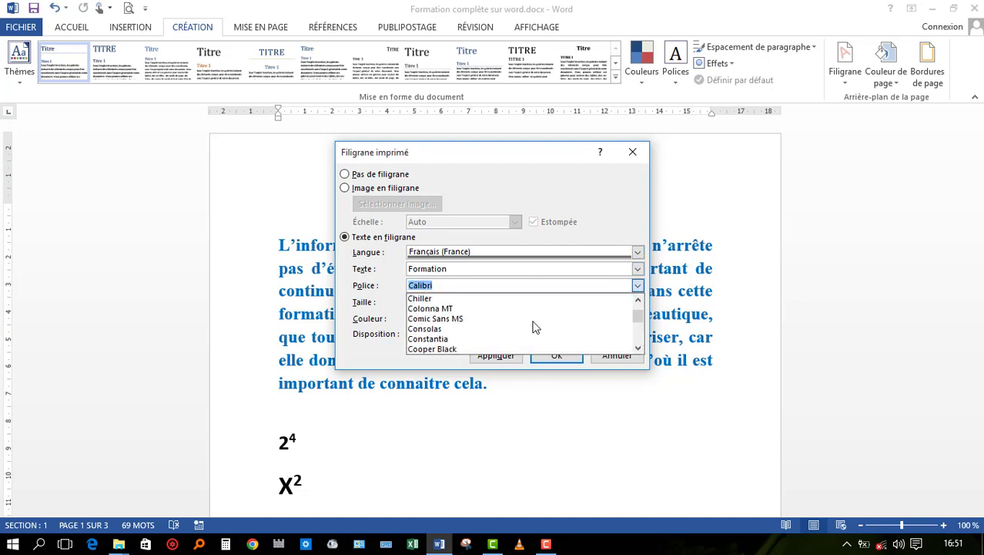
scroll(533, 326, "up", 2)
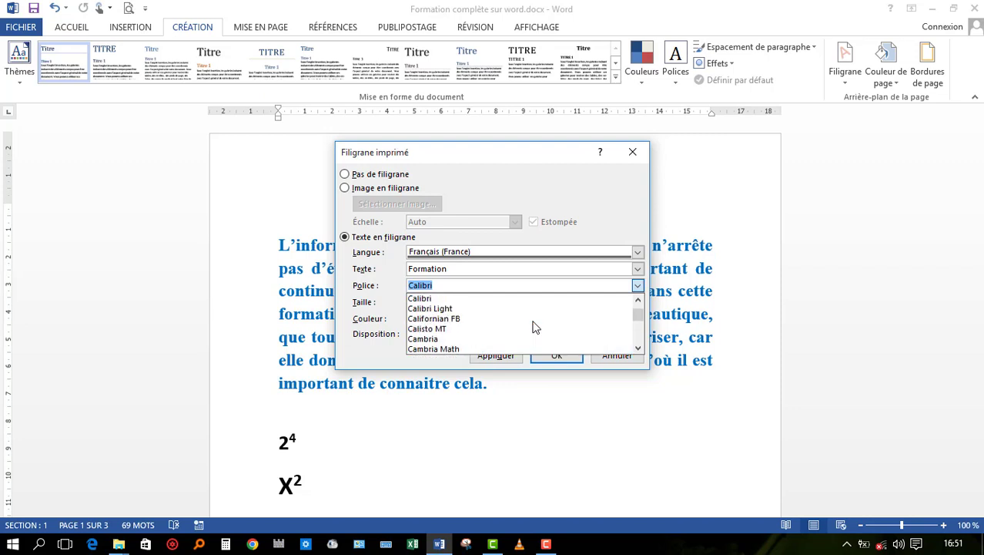
left_click(479, 337)
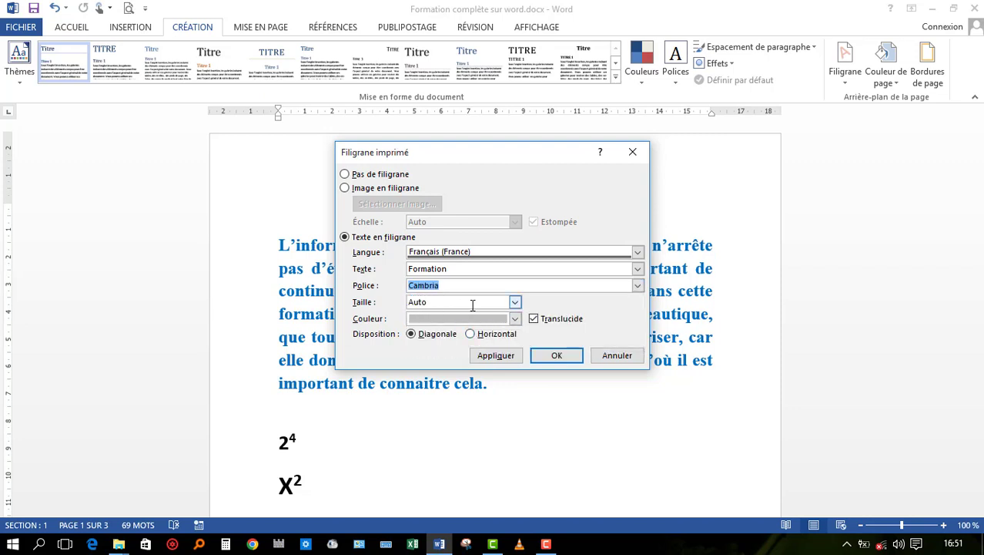
left_click(572, 357)
Examine the watermark, page numbers and footer across all pages, returning to the first page.
scroll(471, 244, "down", 10)
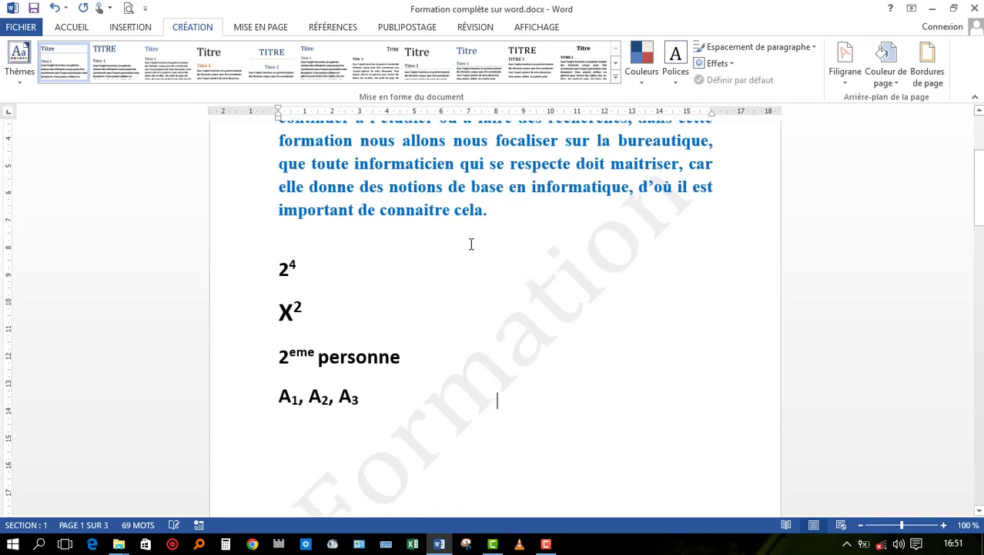
scroll(472, 248, "down", 15)
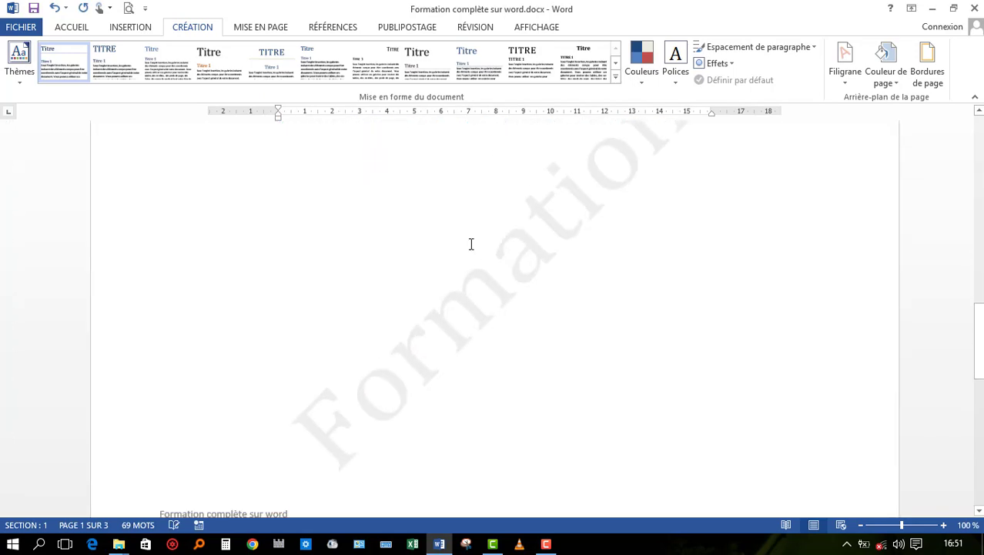
scroll(470, 245, "down", 2)
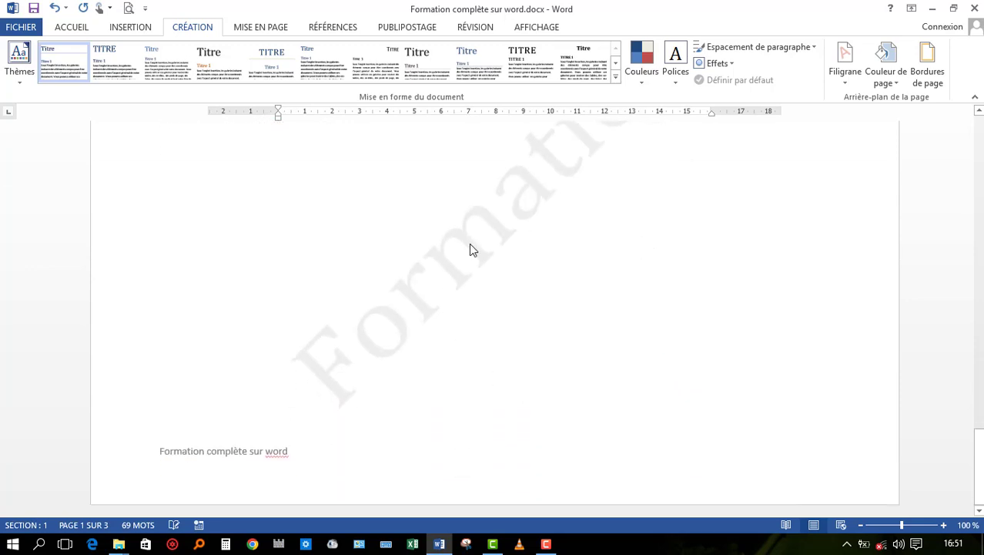
scroll(479, 281, "down", 5)
scroll(475, 279, "up", 20)
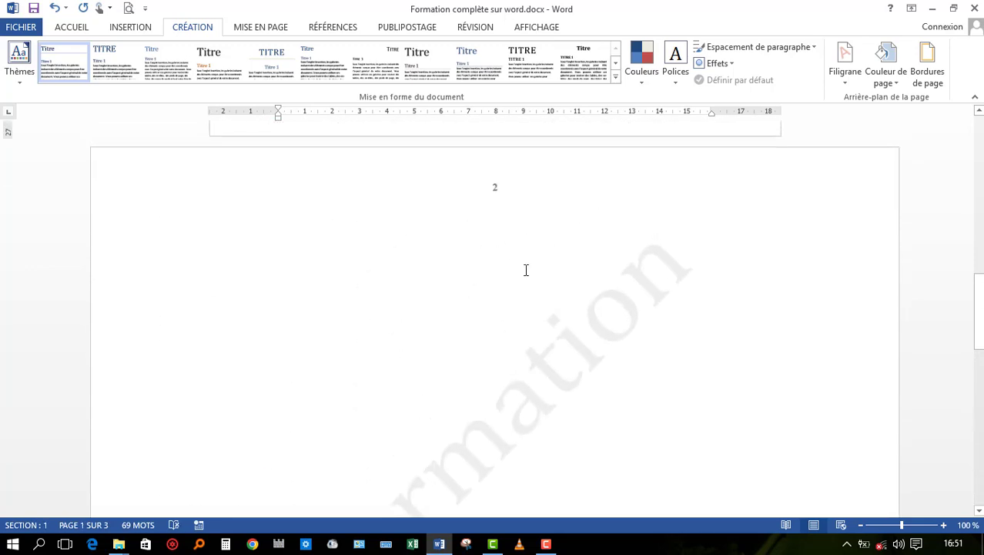
scroll(526, 270, "up", 10)
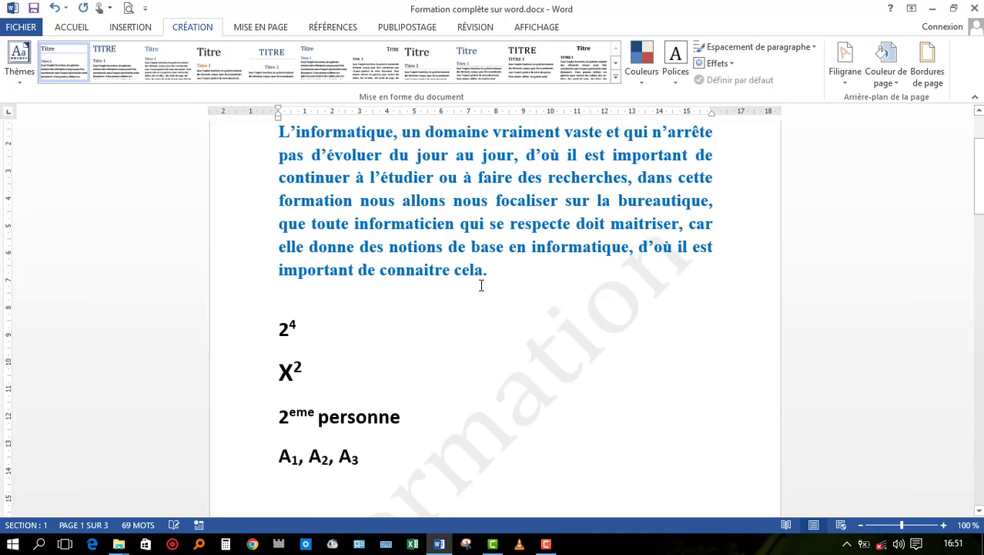
scroll(481, 286, "up", 3)
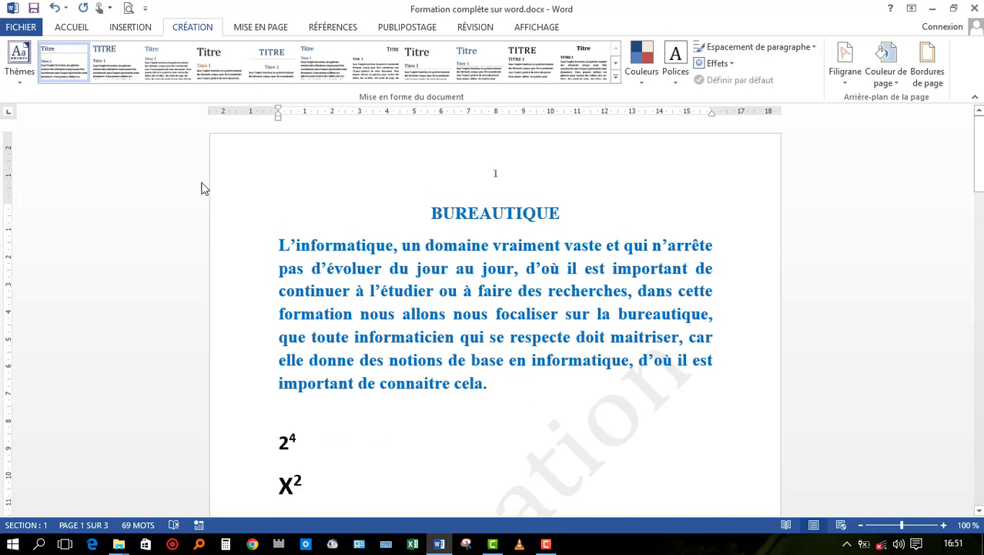
left_click(71, 27)
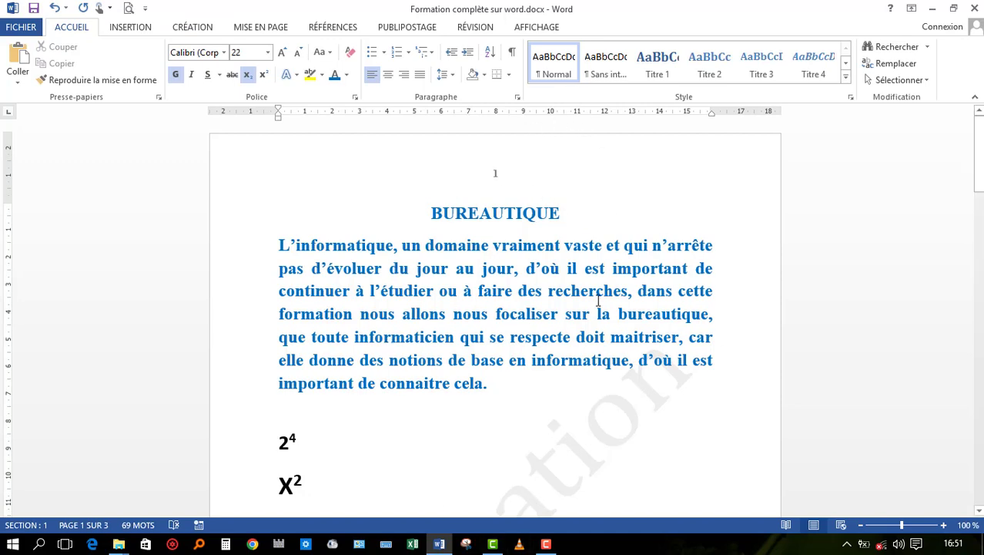
scroll(472, 314, "down", 10)
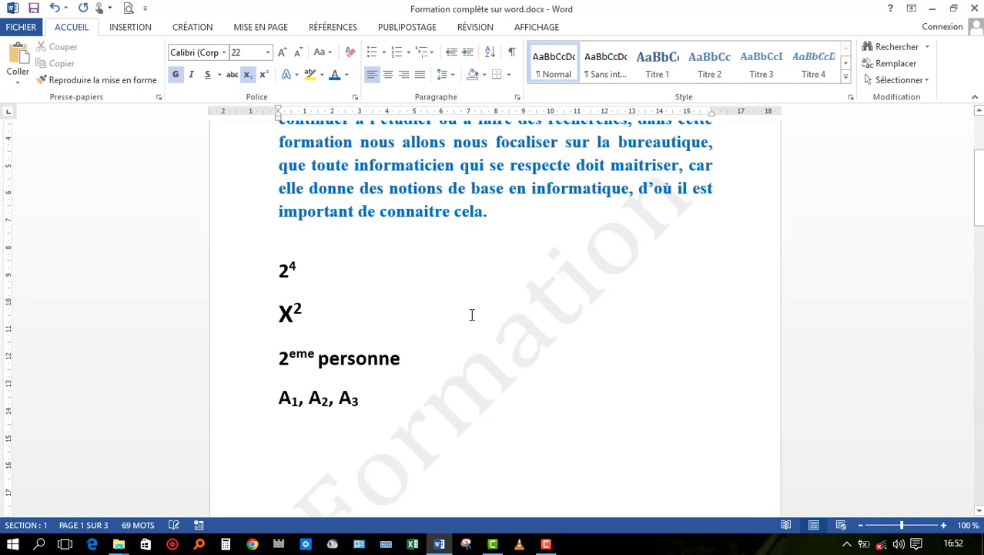
scroll(470, 316, "down", 5)
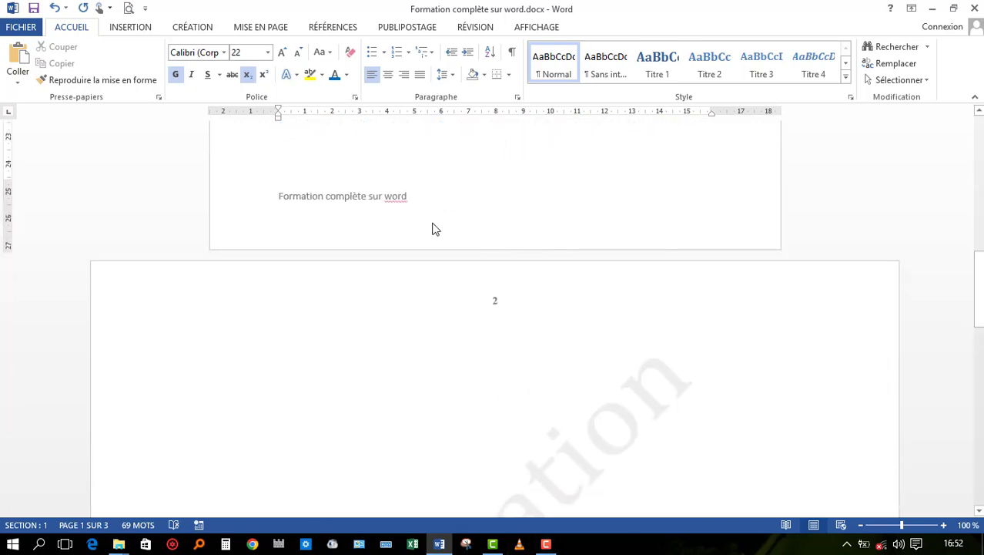
scroll(548, 289, "up", 15)
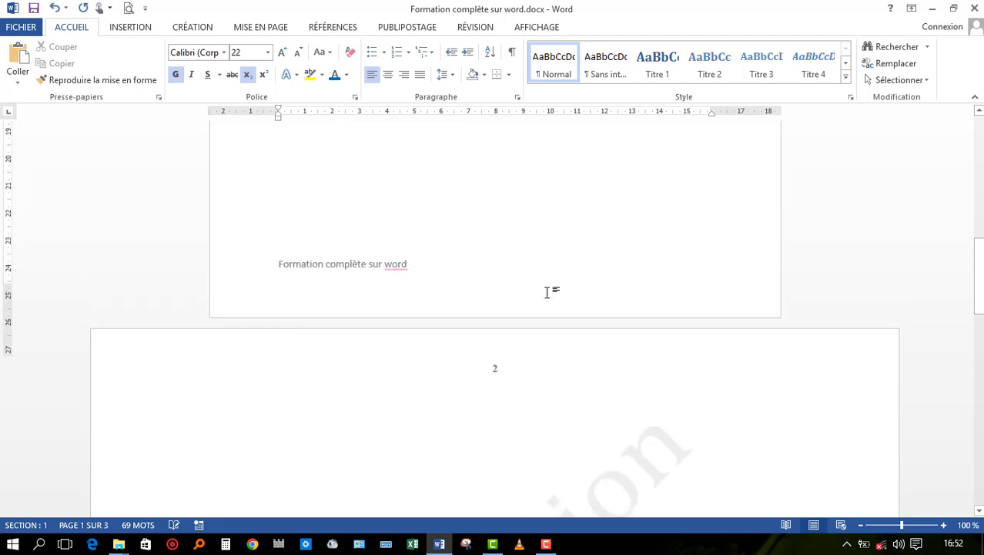
scroll(546, 286, "up", 1)
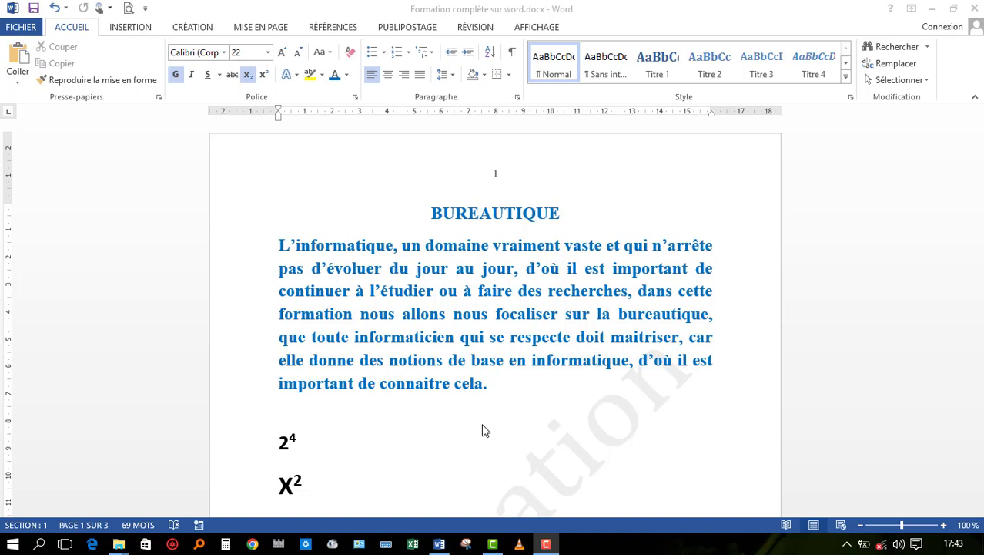
Select the blue paragraph under the BUREAUTIQUE title and preview text effects on it, including the reflection, without applying any.
left_click(487, 248)
left_click(494, 313)
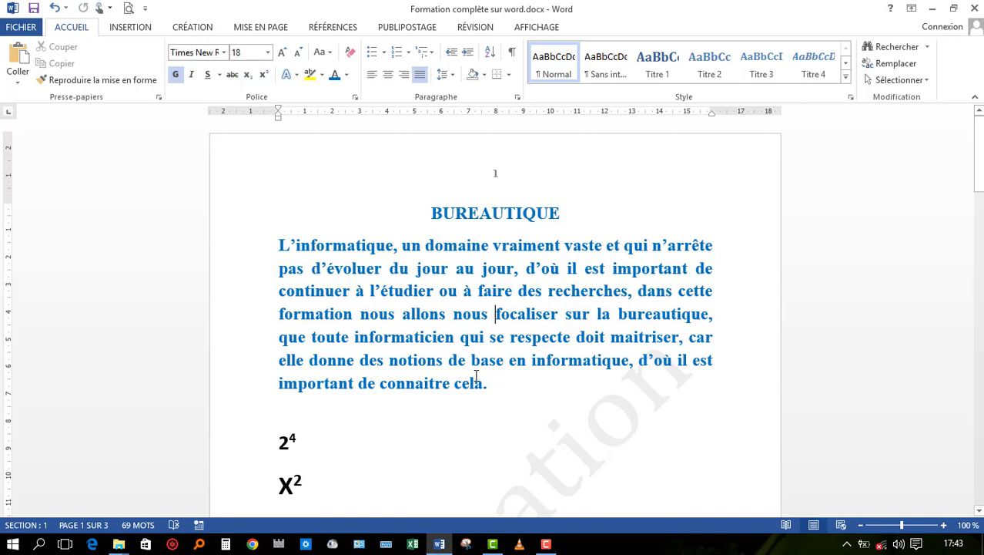
triple_click(502, 383)
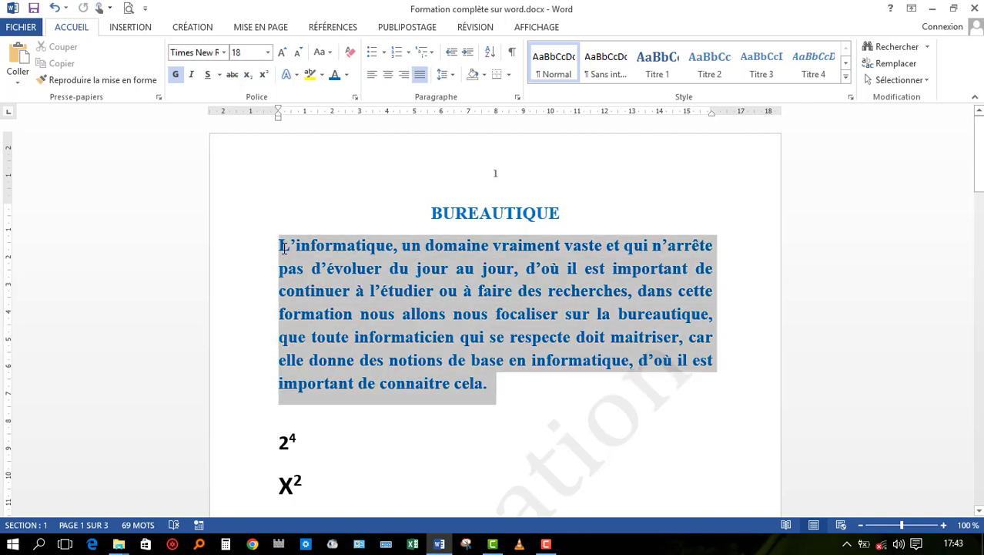
left_click(295, 74)
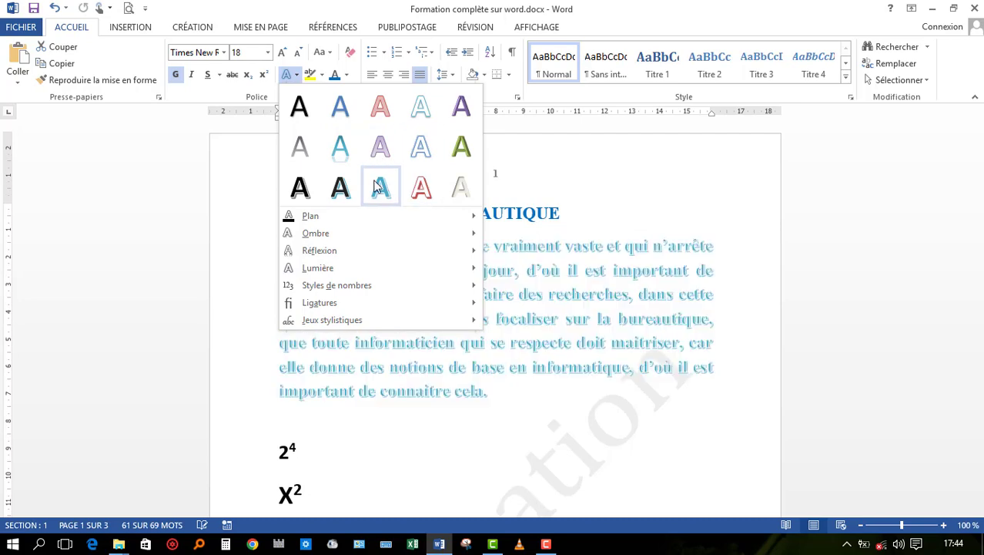
mouse_move(479, 251)
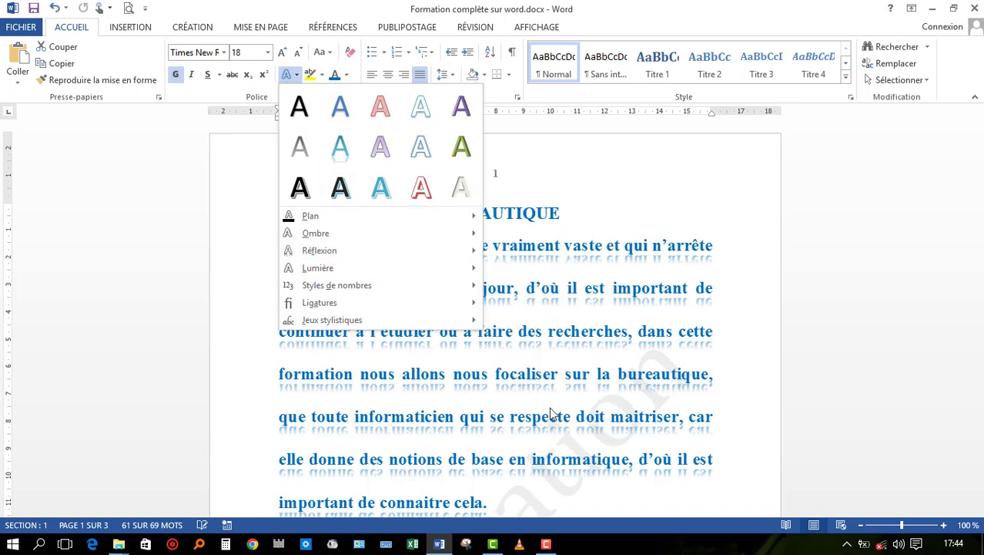
left_click(570, 234)
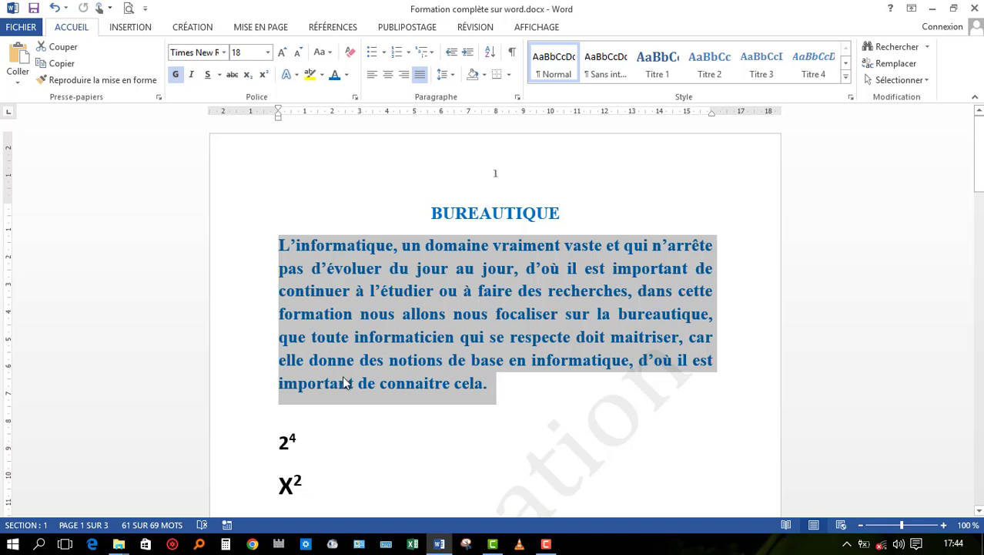
Try to convert the selected paragraph into WordArt using the plain black fill style with shadow.
scroll(352, 308, "down", 3)
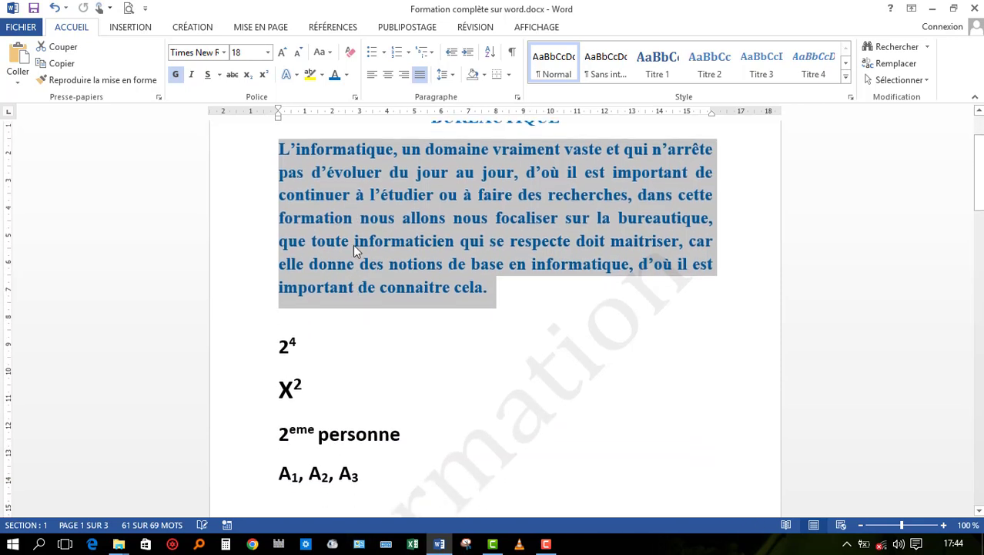
scroll(355, 251, "down", 1)
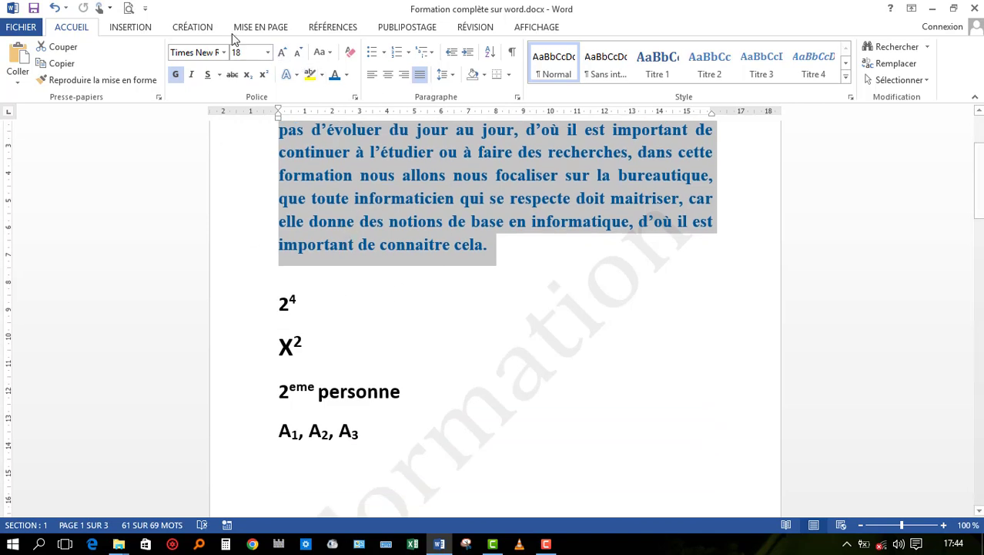
left_click(133, 29)
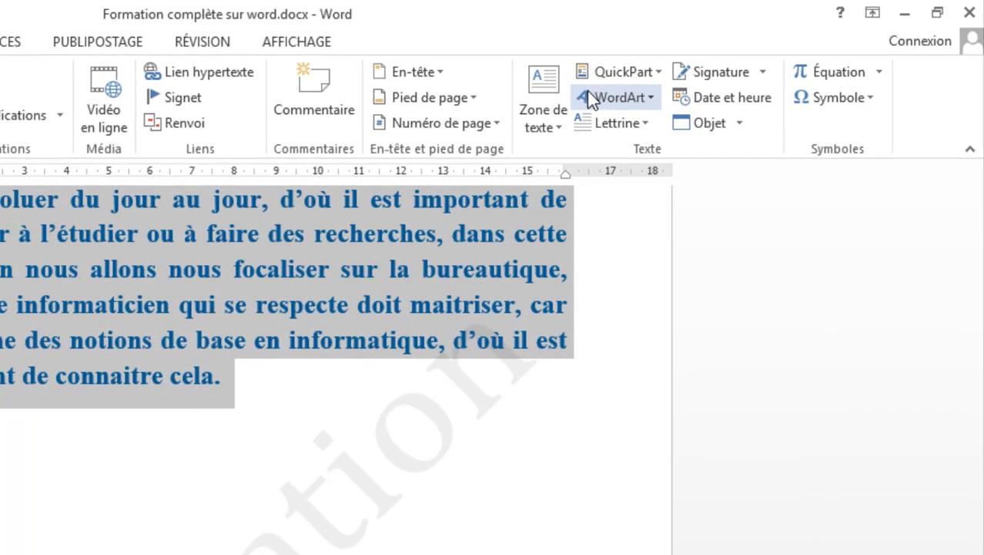
left_click(637, 101)
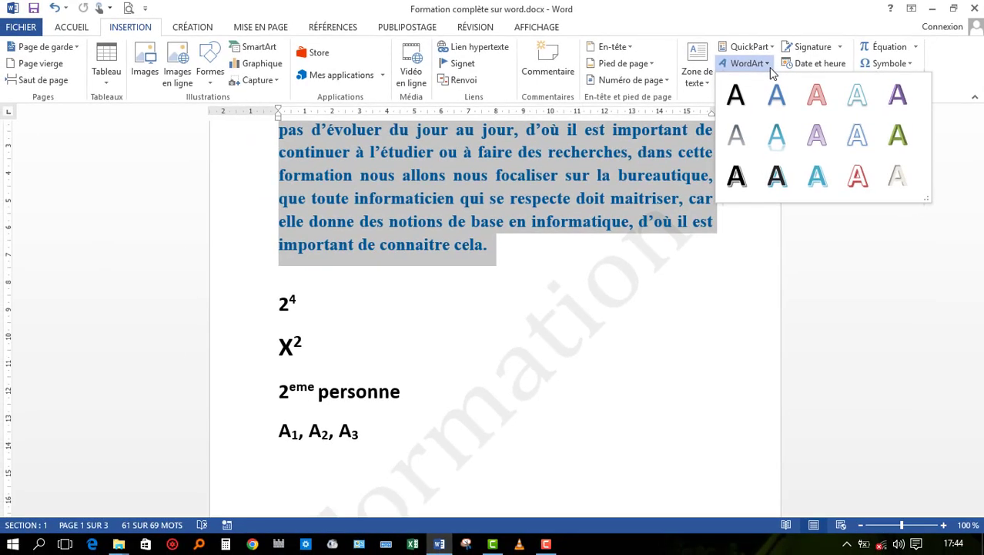
left_click(771, 68)
left_click(770, 68)
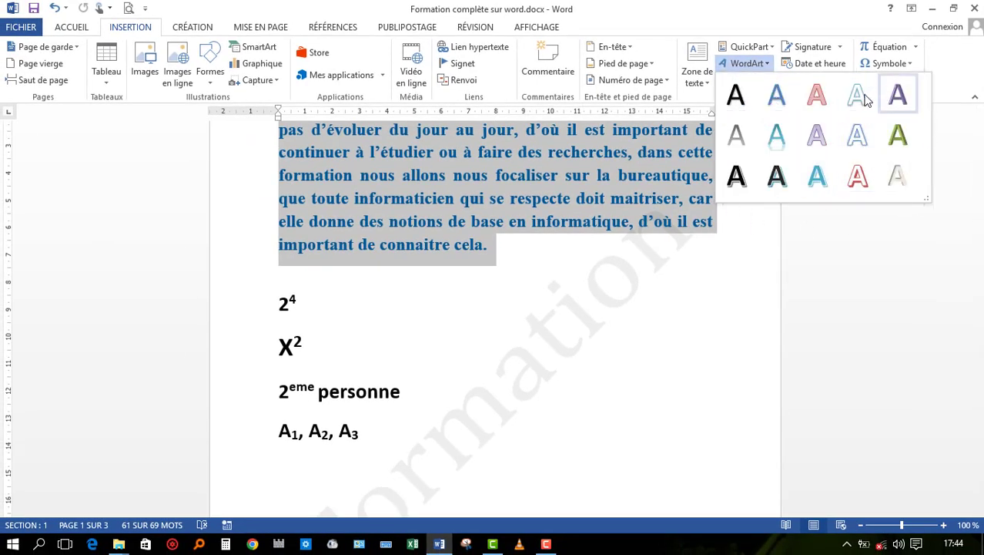
left_click(743, 97)
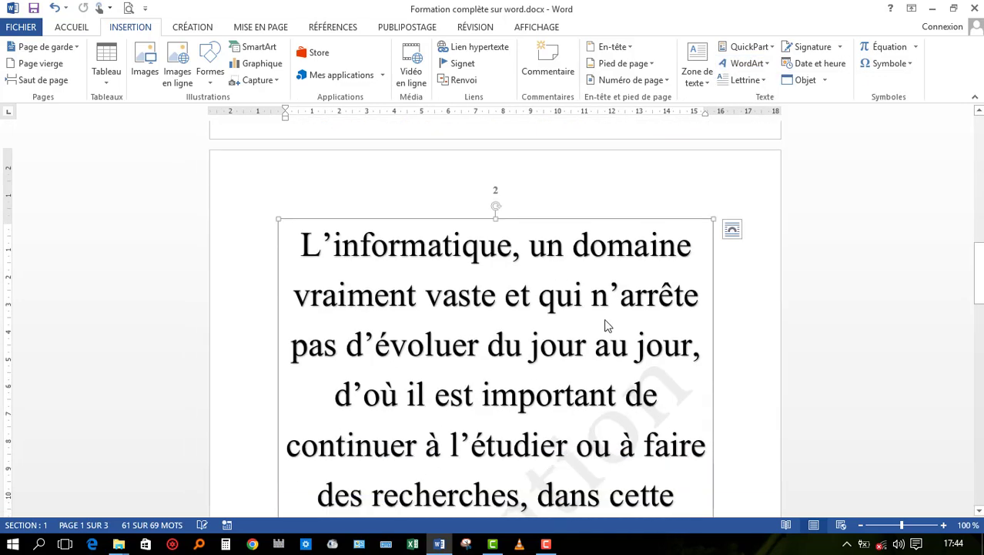
Examine the paragraph's WordArt box across the pages, and undo the WordArt conversion.
scroll(638, 303, "down", 7)
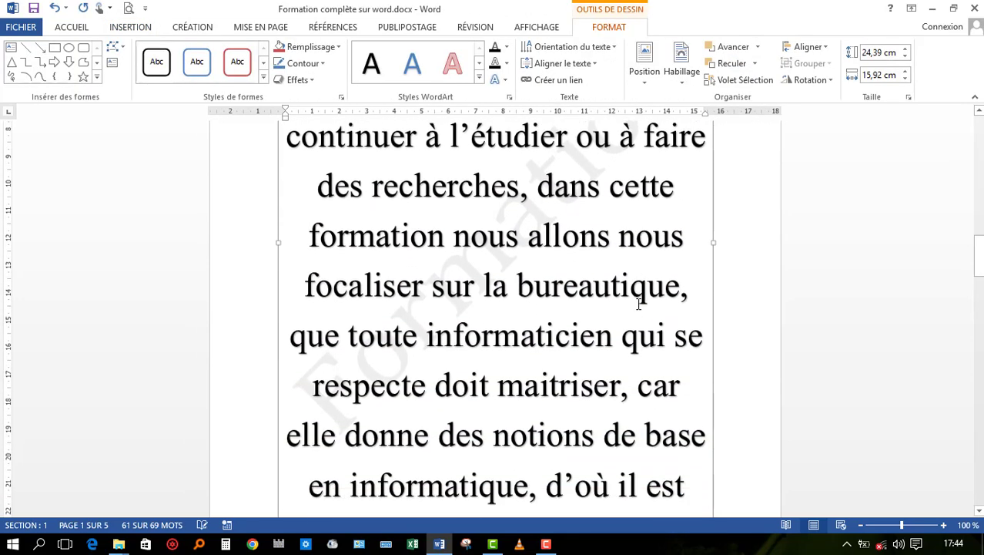
scroll(639, 304, "down", 5)
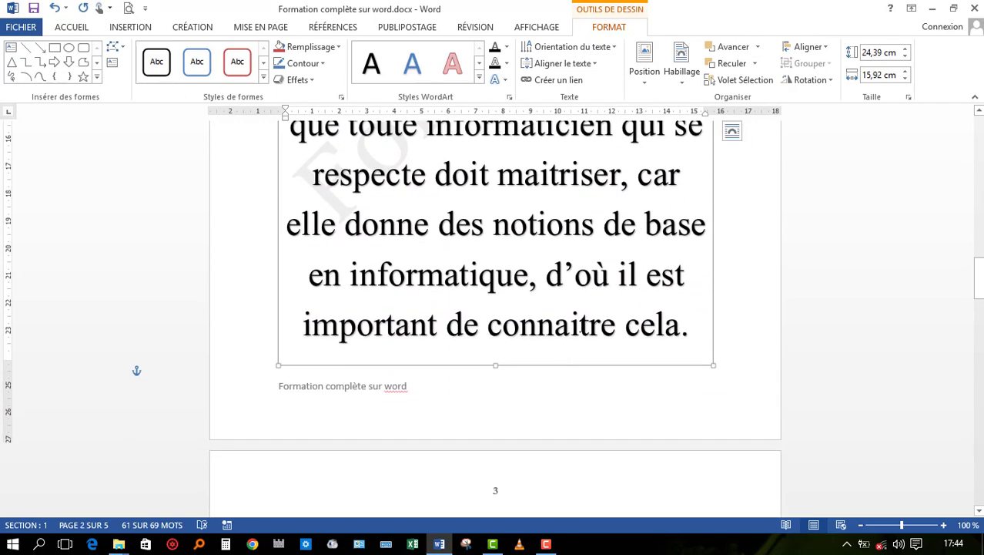
scroll(612, 275, "up", 15)
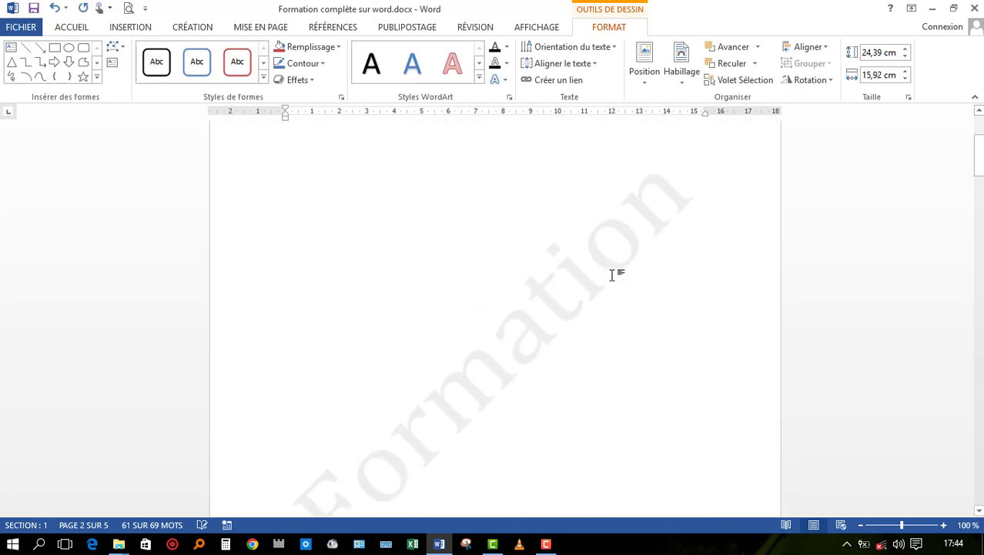
scroll(612, 275, "up", 10)
scroll(613, 277, "down", 15)
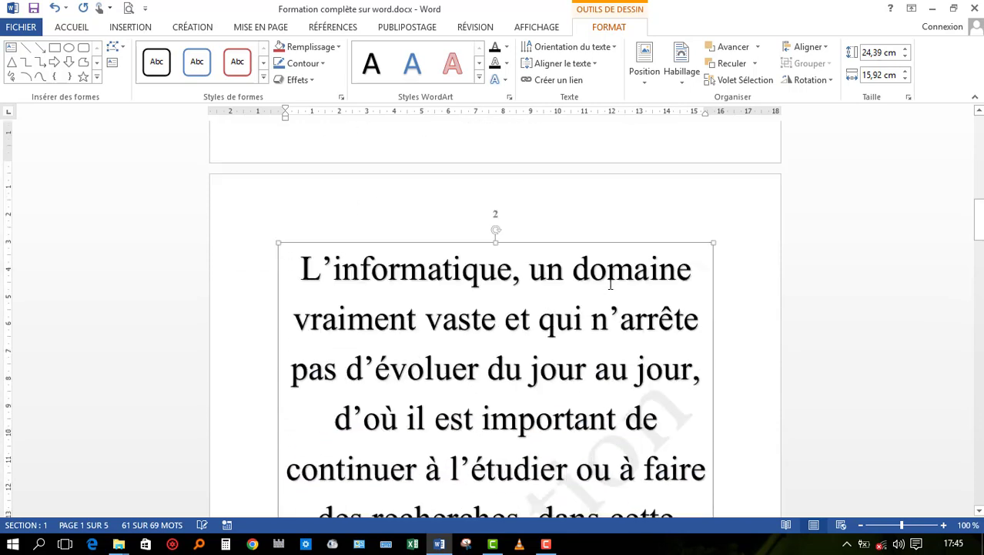
scroll(611, 285, "down", 3)
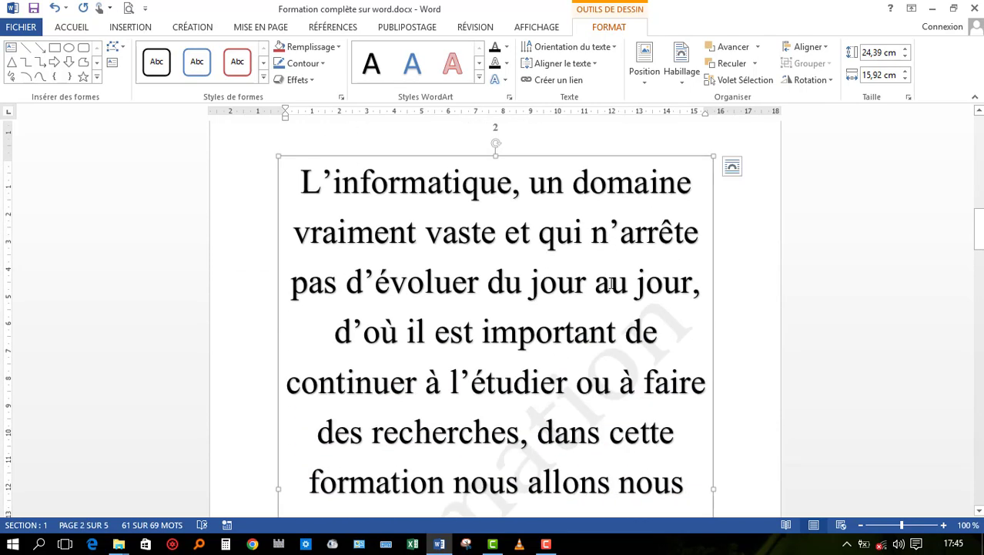
key("ctrl+z")
Insert a new WordArt object in the plain black fill style at the start of the empty page 2.
scroll(617, 385, "down", 8)
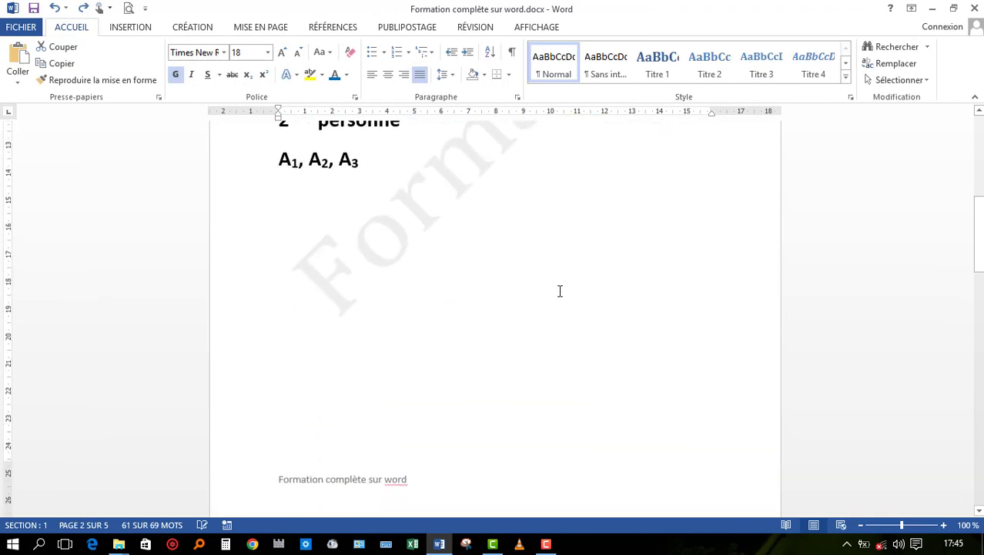
left_click(560, 290)
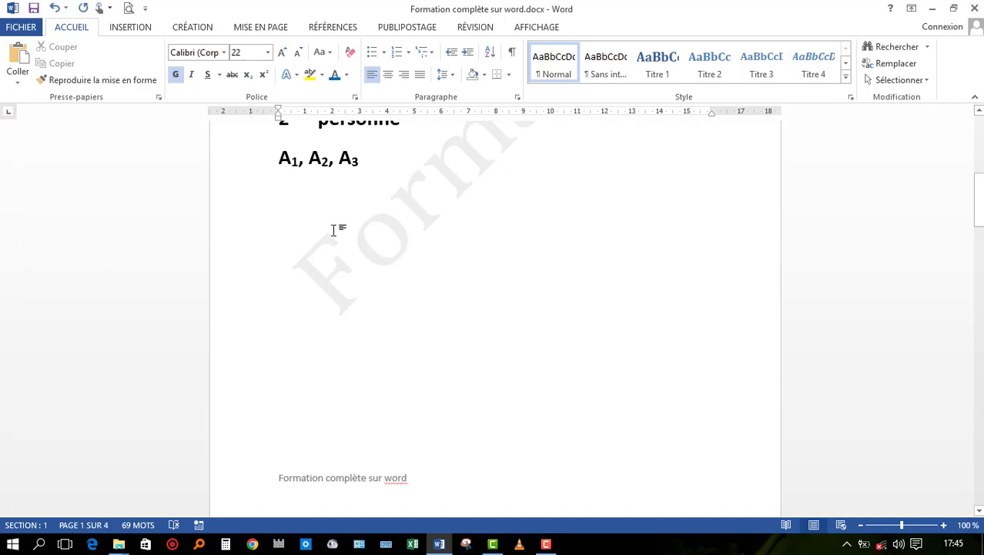
left_click(334, 230)
scroll(523, 396, "down", 5)
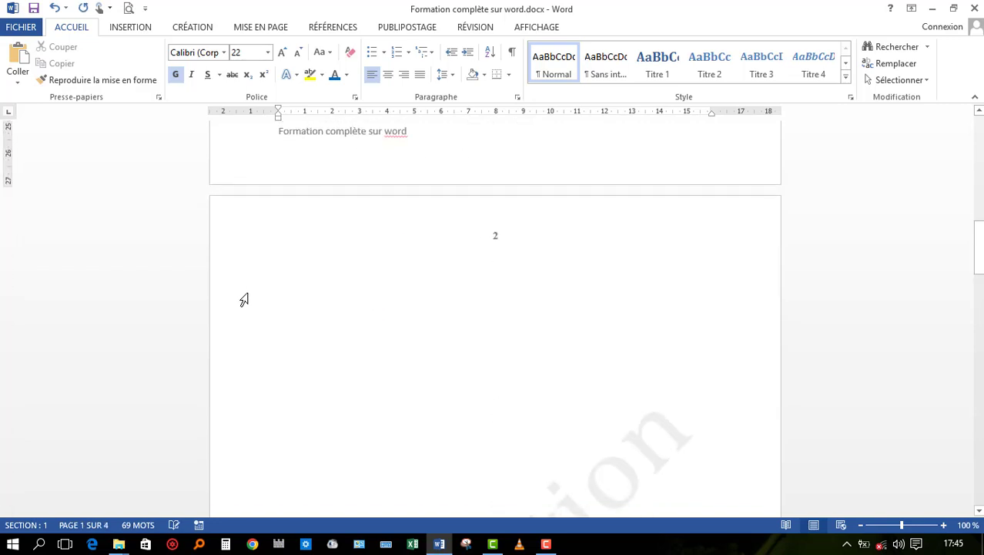
left_click(312, 306)
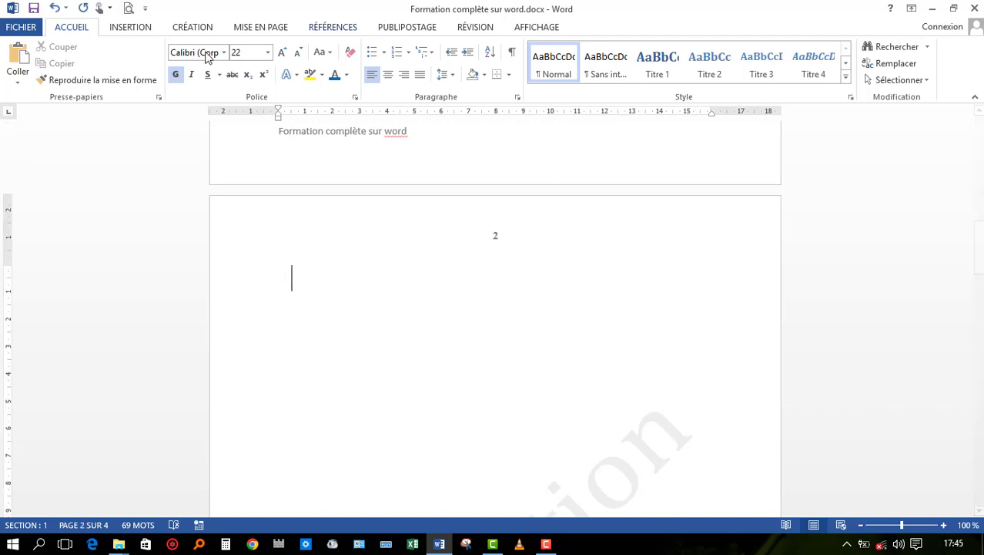
left_click(137, 29)
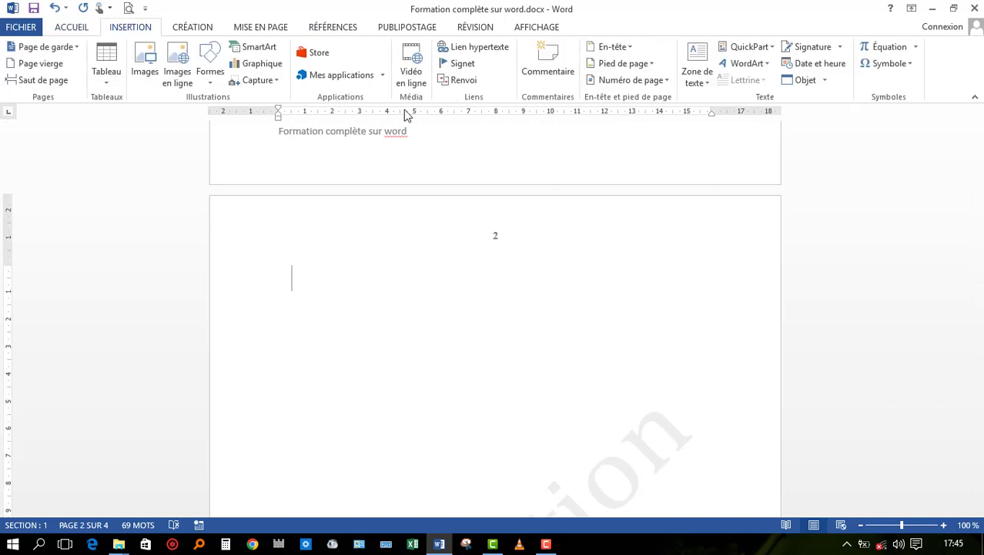
left_click(763, 64)
left_click(744, 99)
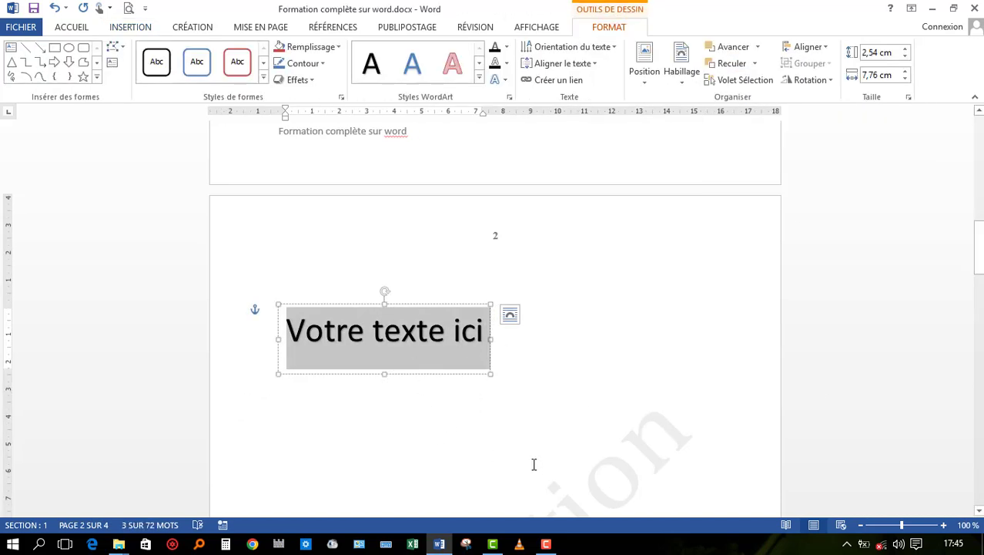
Replace the WordArt placeholder text with "Formation complète sur word" and deselect the object.
type("FO")
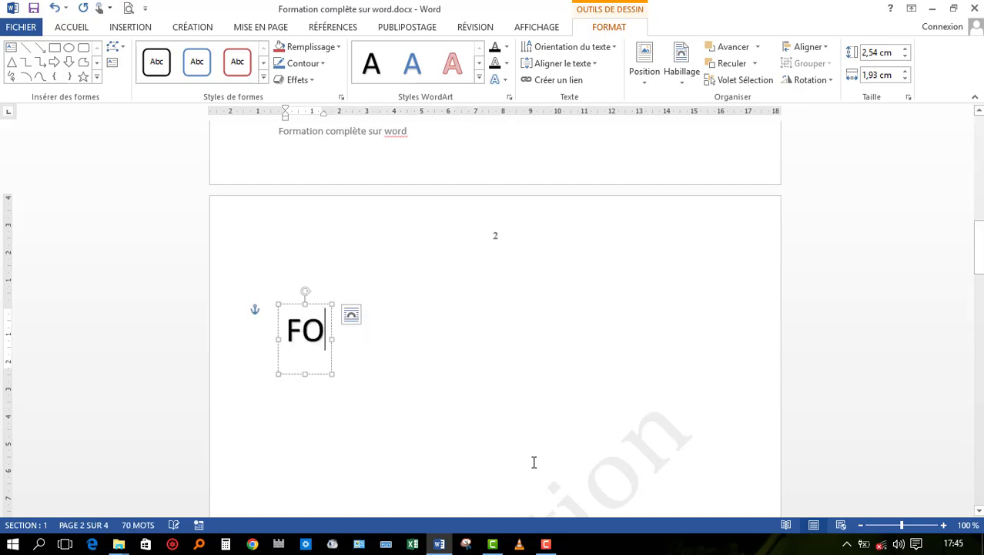
type("RM")
key("BackSpace")
key("BackSpace")
key("BackSpace")
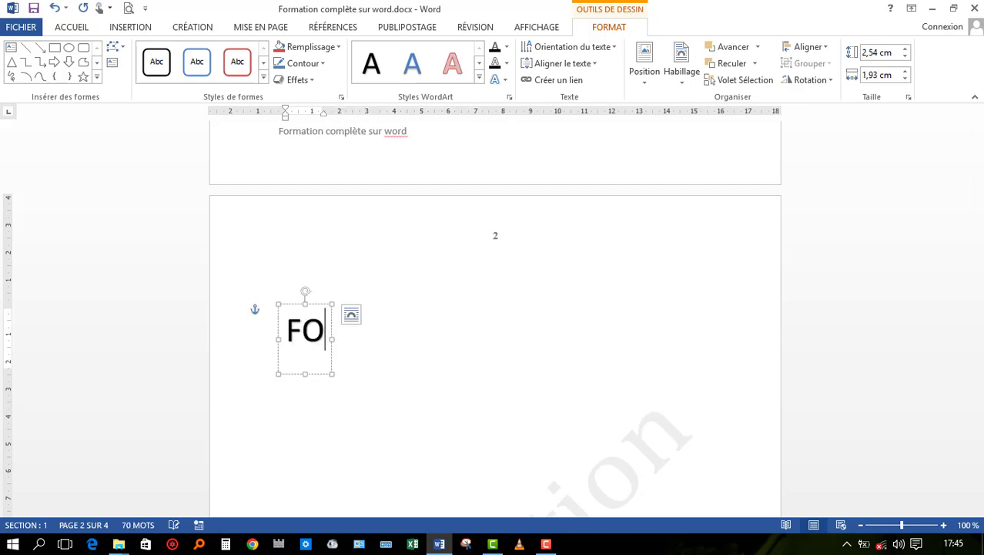
type("or")
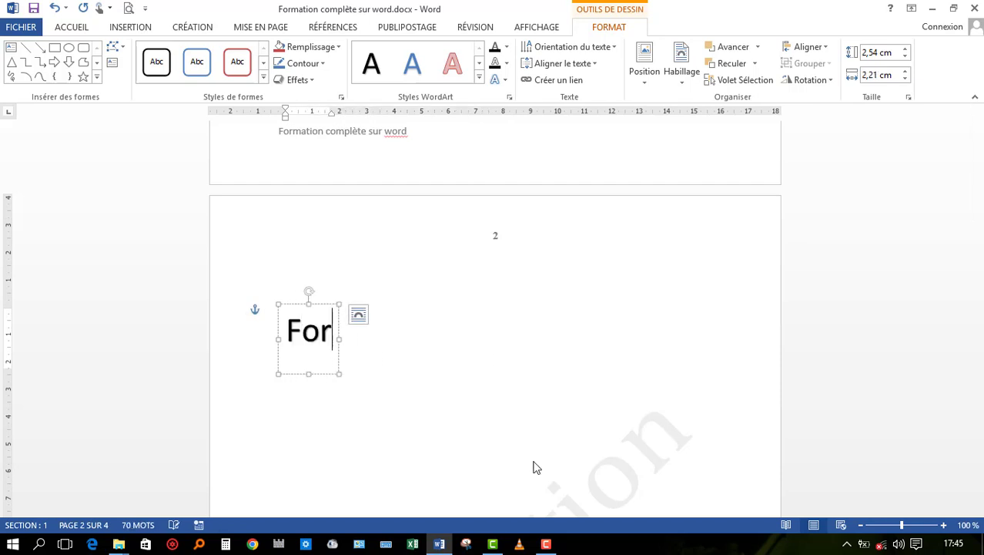
type("mation com")
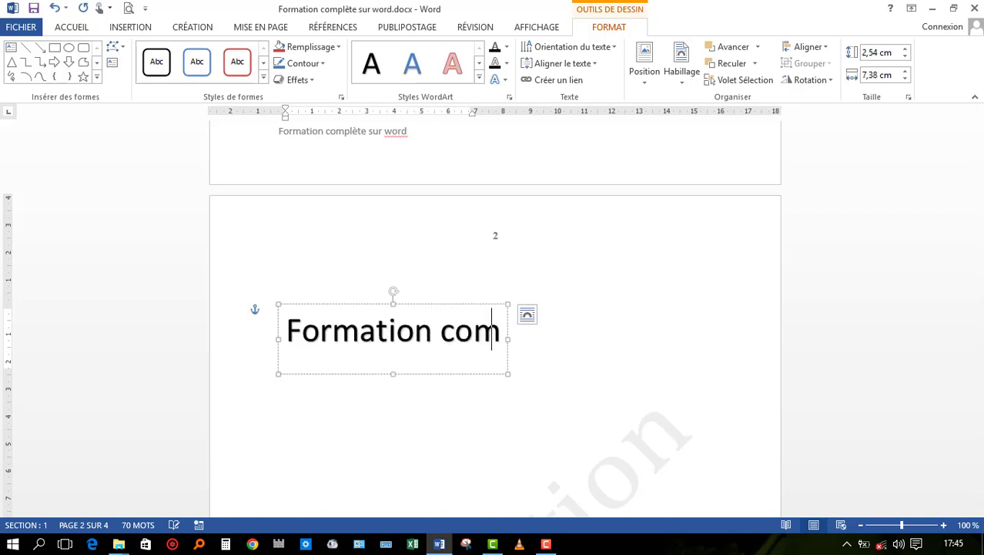
type("plète")
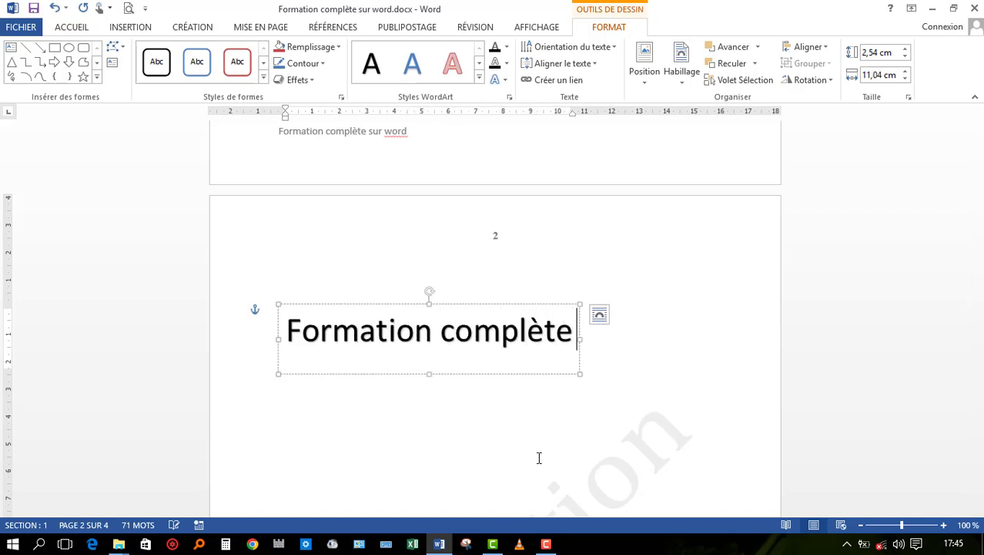
type(" sur w")
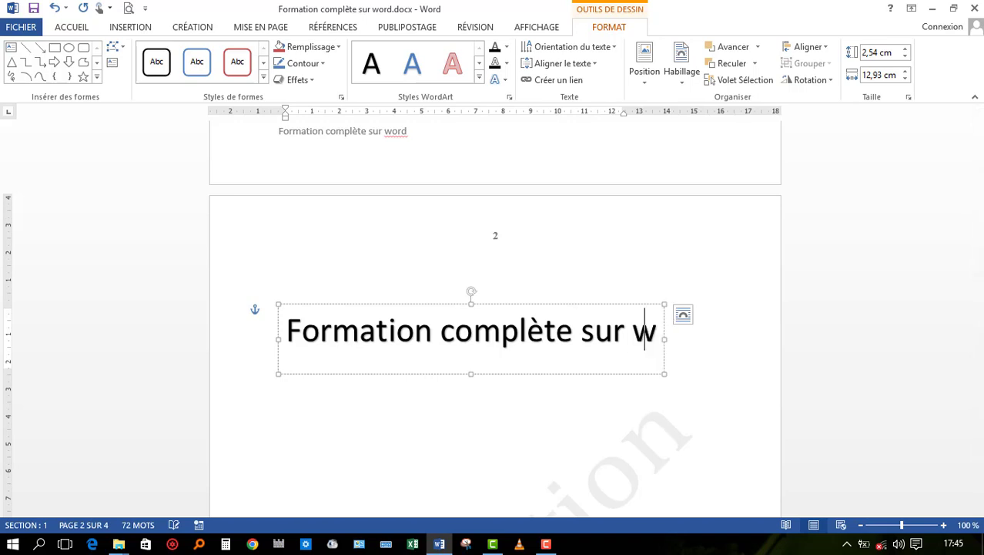
type("ord")
left_click(547, 455)
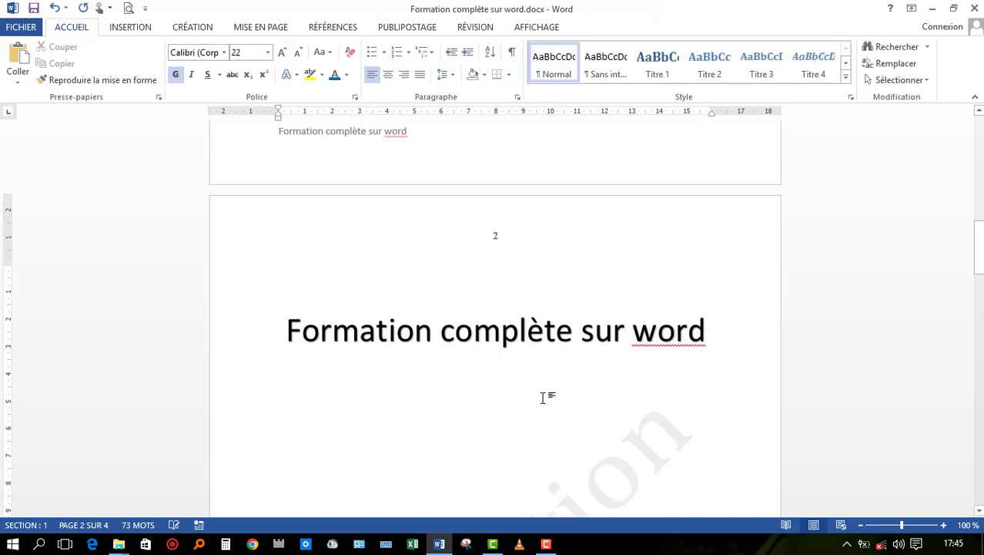
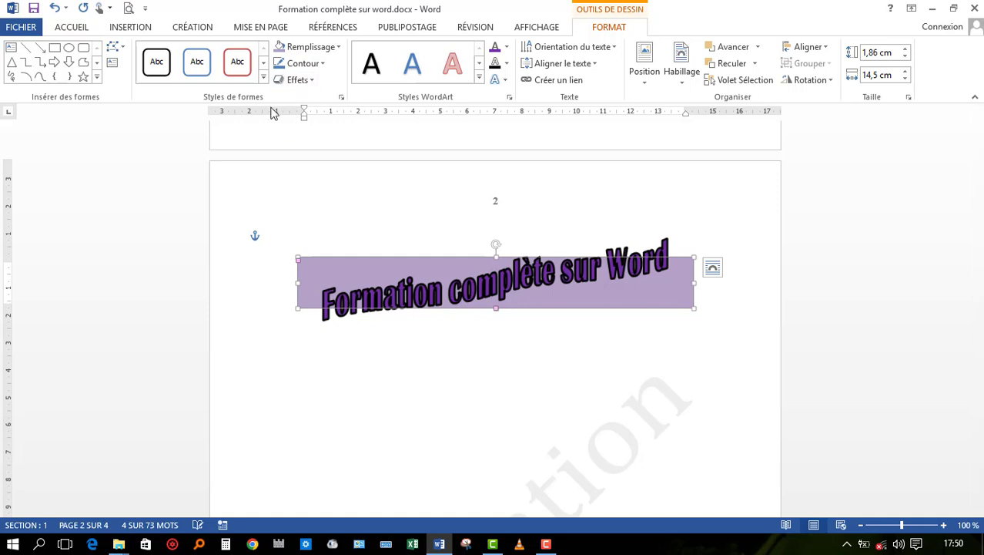
Apply the third Parallèle 3D rotation preset and the last reflection variation to the WordArt shape.
left_click(299, 80)
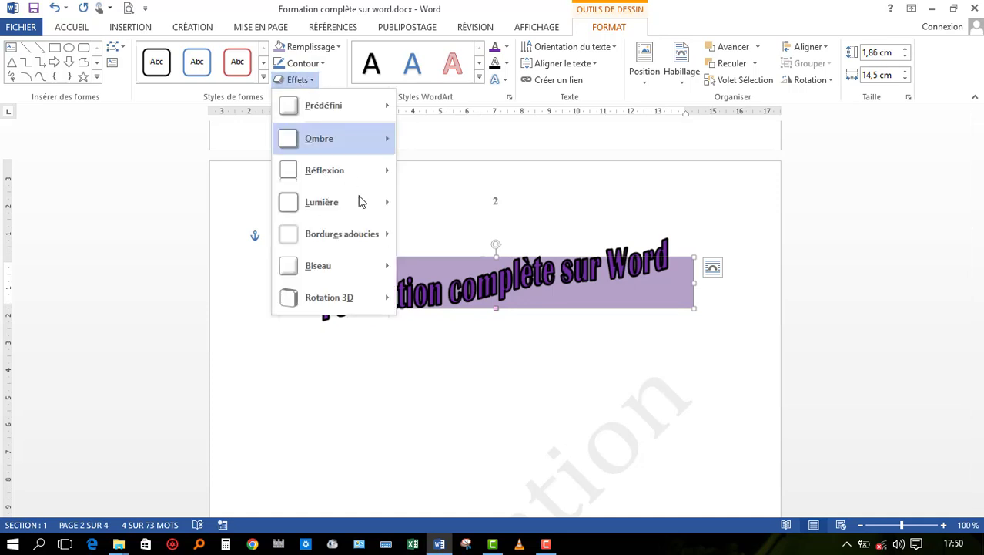
mouse_move(372, 304)
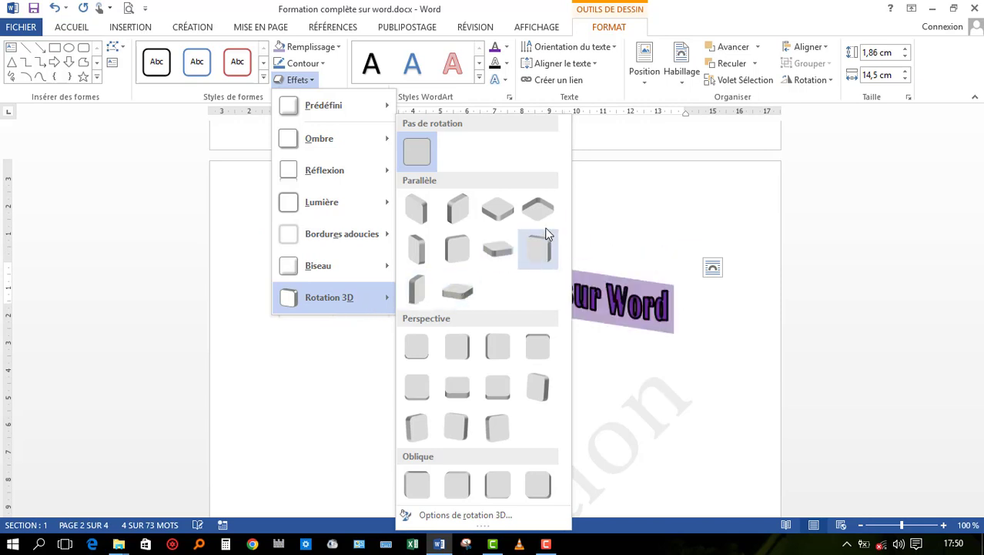
left_click(500, 208)
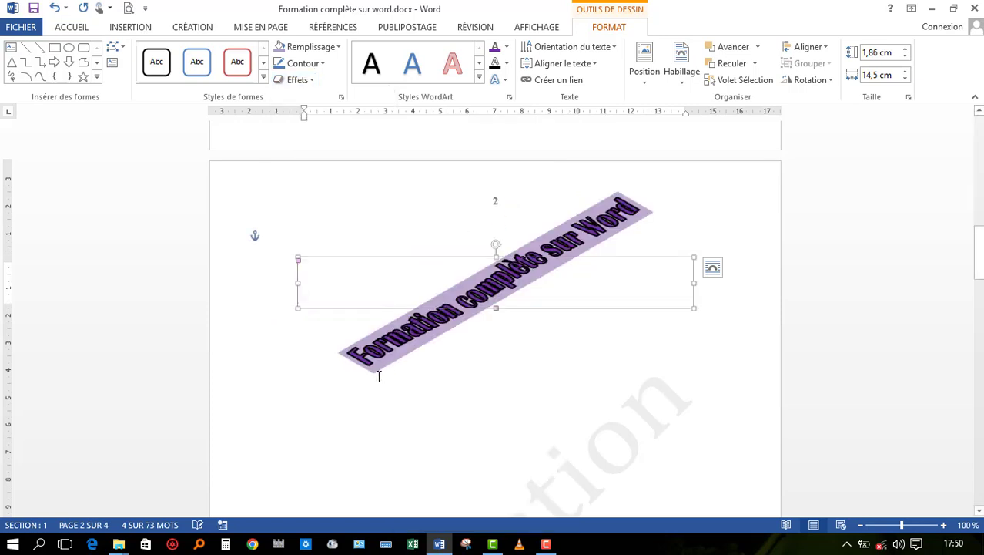
left_click(297, 82)
mouse_move(329, 171)
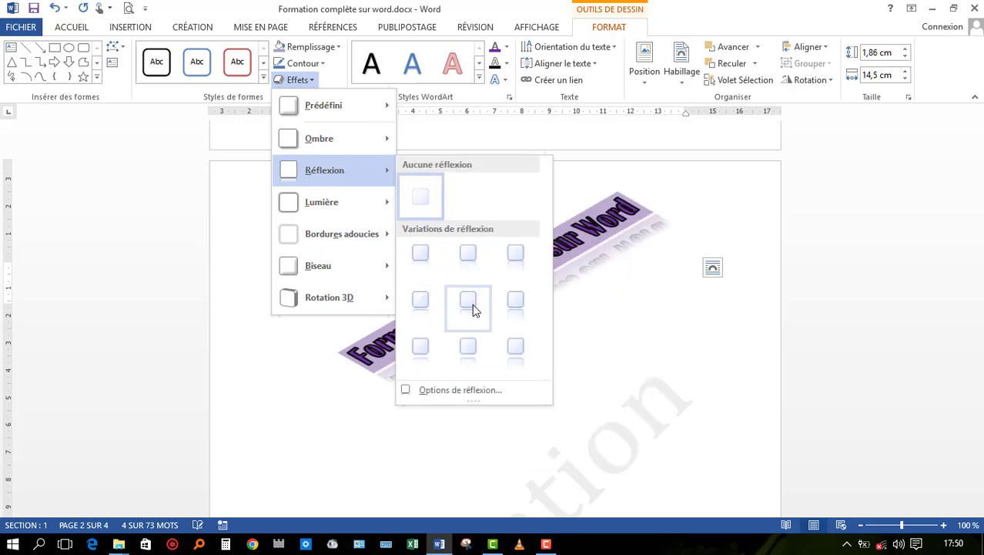
left_click(515, 349)
left_click(299, 80)
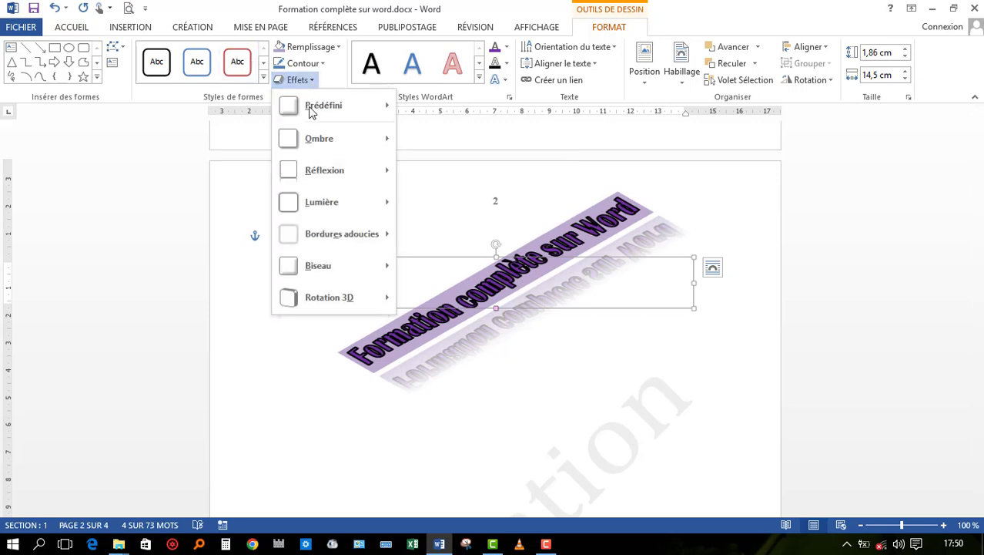
left_click(533, 334)
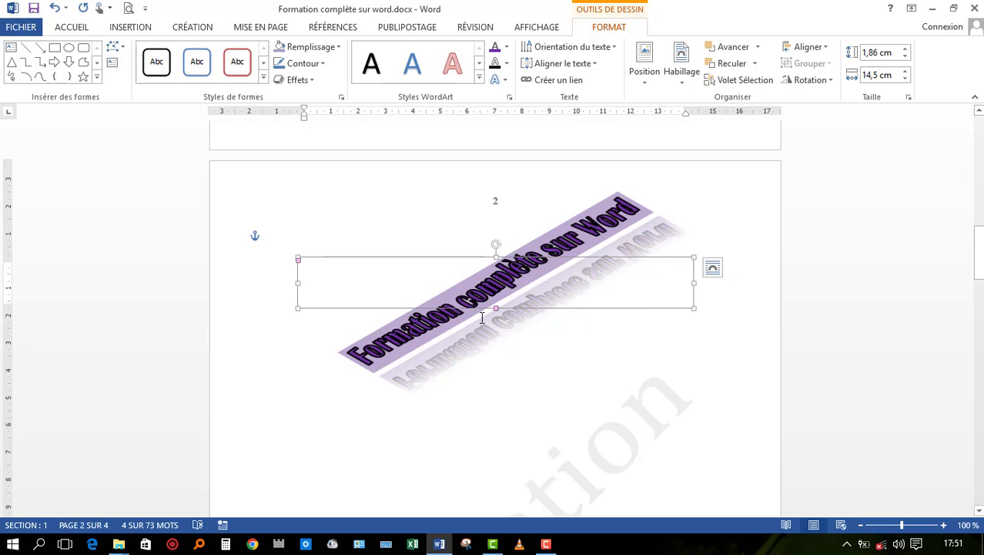
scroll(482, 317, "up", 2)
scroll(482, 317, "down", 4)
scroll(483, 317, "up", 2)
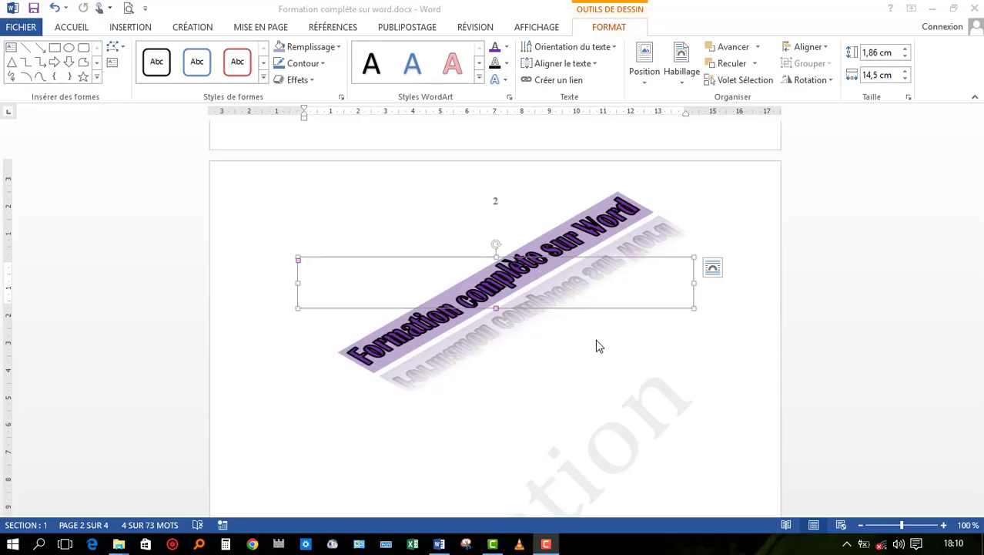
Insert a table of 10 columns and 15 rows with automatic fixed column width at the start of page 3.
scroll(599, 346, "down", 10)
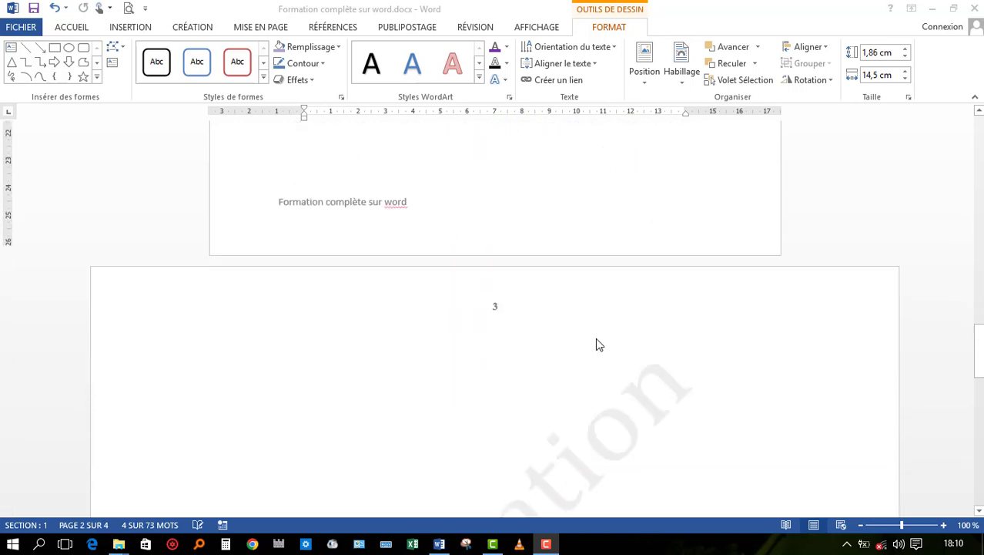
left_click(279, 396)
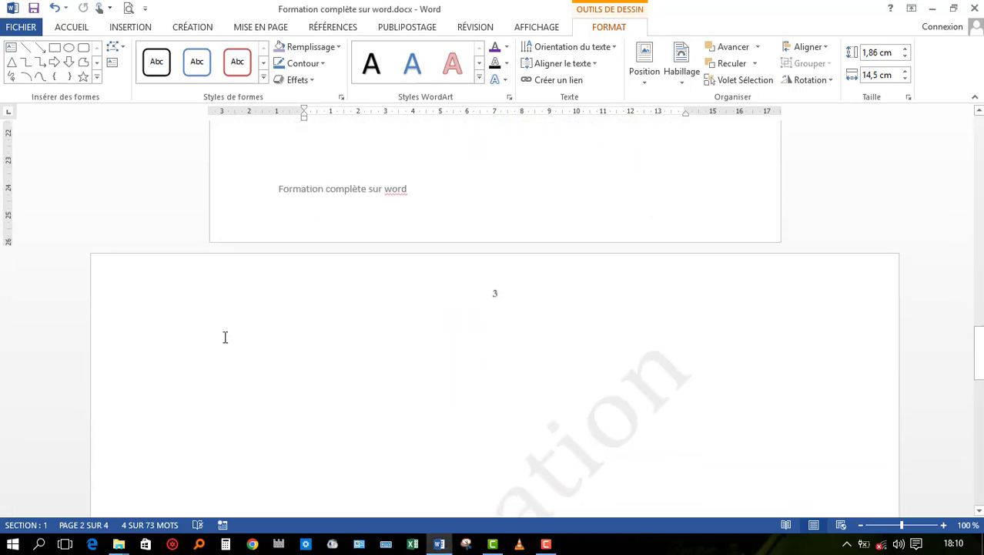
scroll(341, 254, "up", 9)
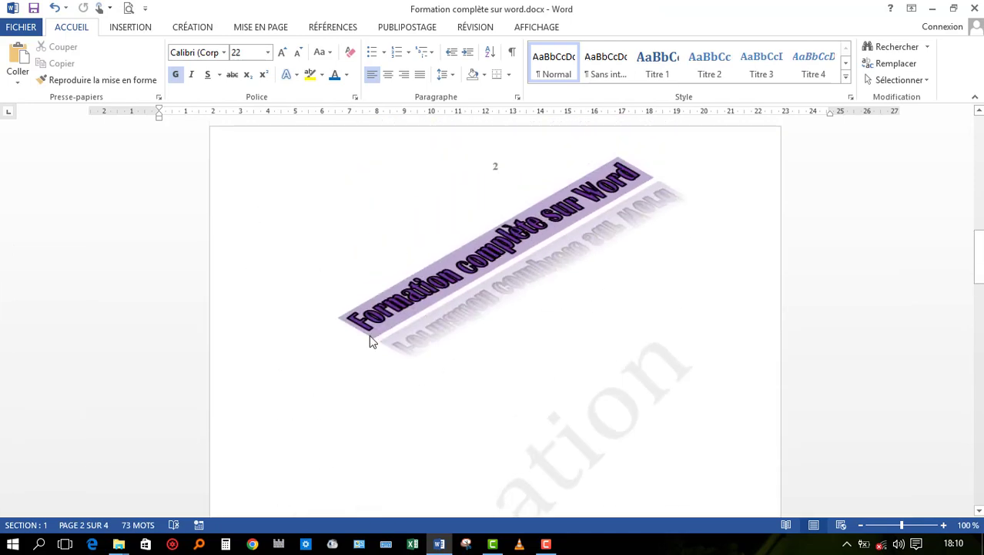
scroll(369, 339, "down", 9)
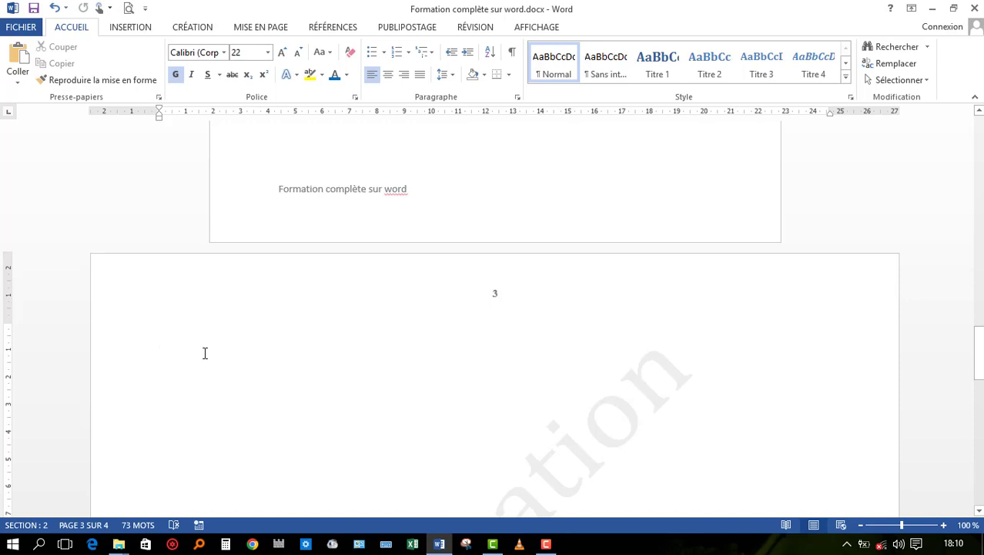
left_click(123, 31)
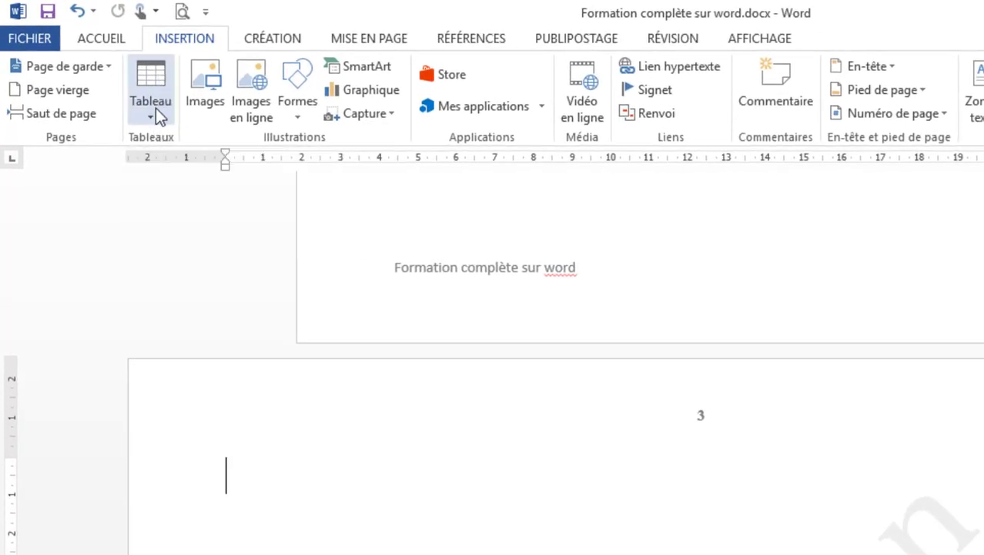
left_click(155, 108)
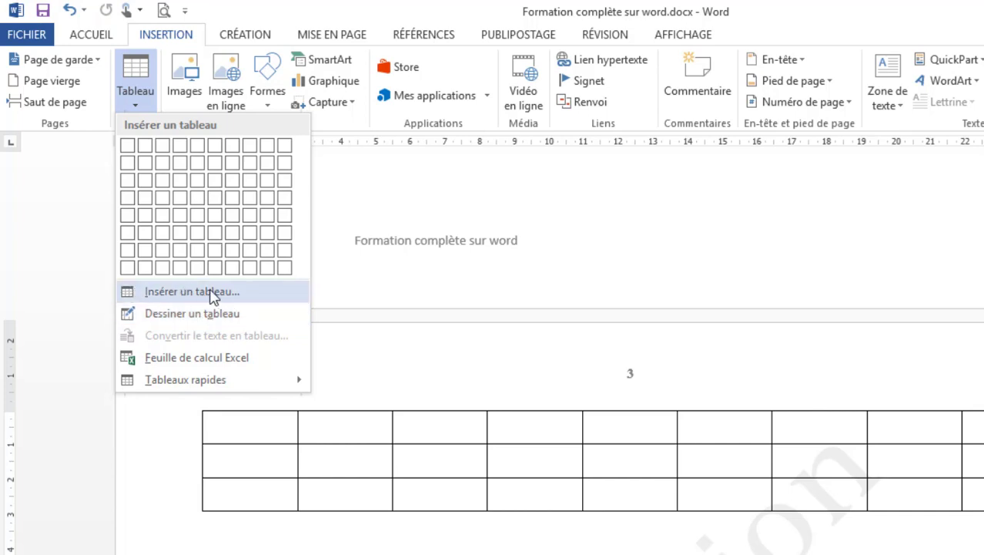
left_click(205, 296)
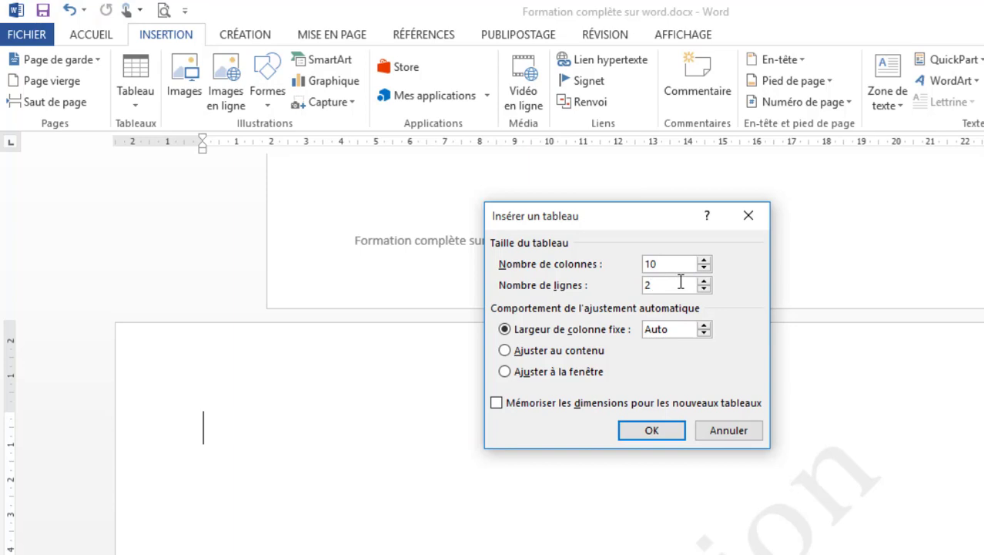
left_click(681, 282)
key("BackSpace")
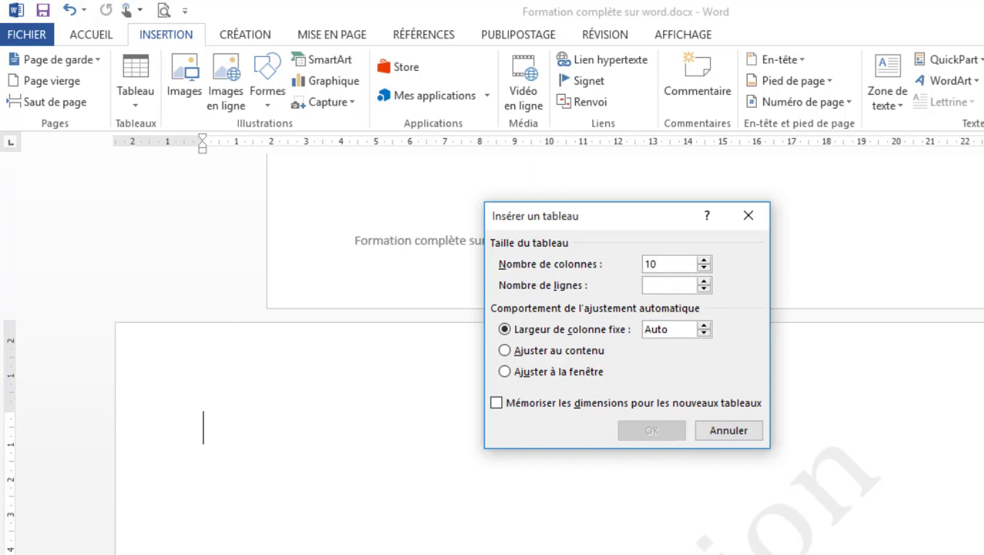
type("15")
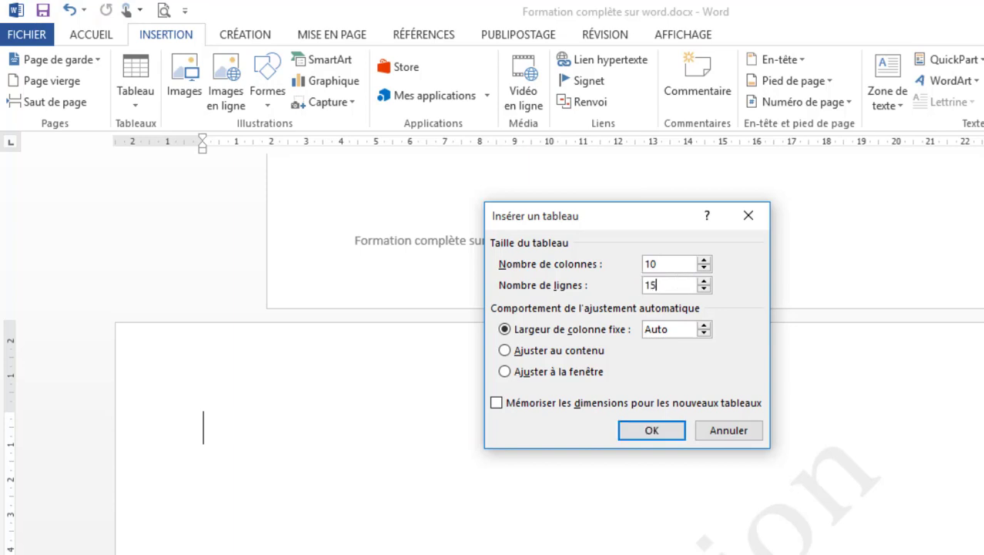
left_click(651, 431)
Examine how the new table fits on page 3 and where it ends relative to page 4.
scroll(541, 371, "down", 10)
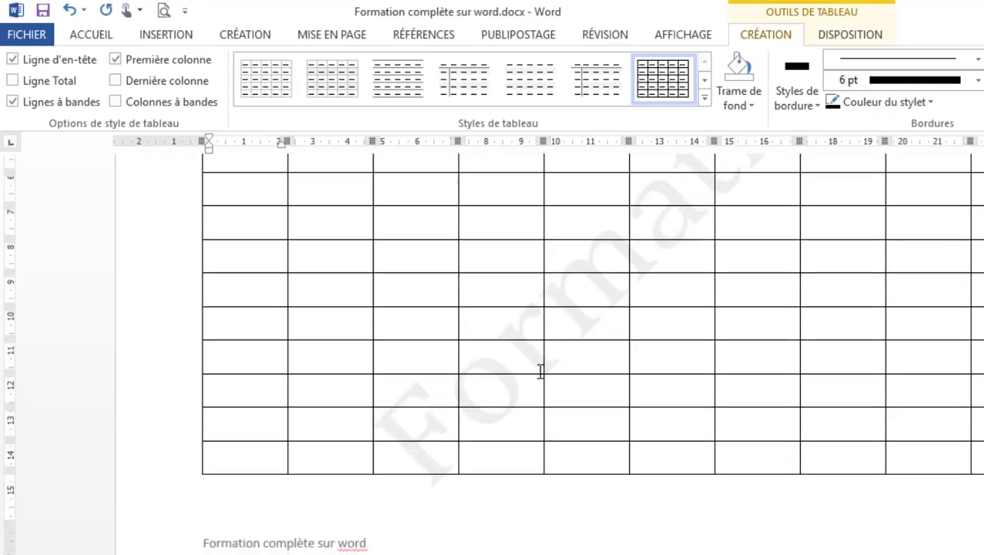
scroll(541, 371, "down", 7)
scroll(541, 371, "up", 2)
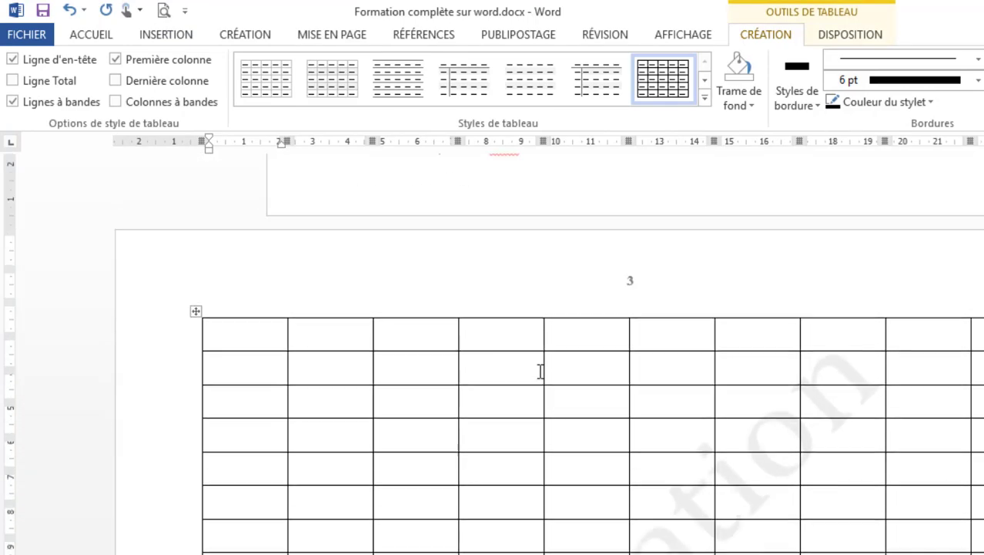
scroll(540, 371, "down", 10)
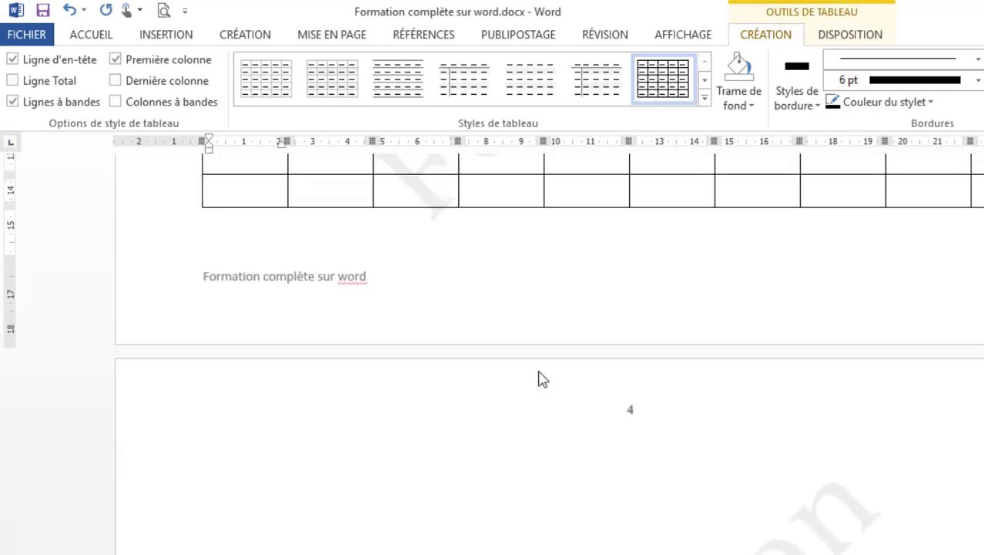
scroll(540, 371, "up", 10)
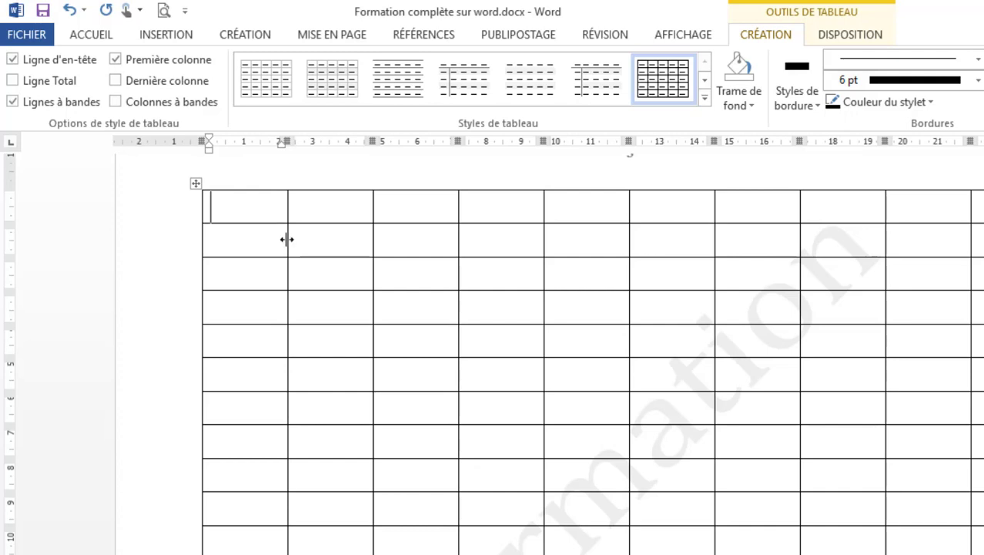
Narrow the table's first column slightly, and try to increase the height of its first row.
mouse_move(287, 238)
left_mouse_down()
mouse_move(325, 238)
mouse_move(260, 238)
mouse_move(280, 243)
left_mouse_up()
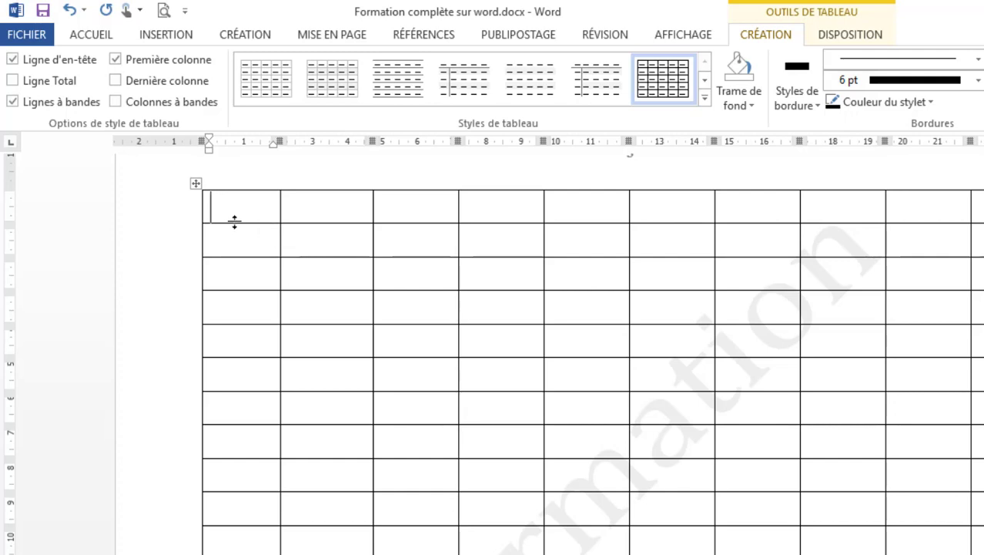
left_click_drag(235, 223, 244, 253)
Try selecting the table's whole first row, and a block of cells covering the first three rows and two columns.
mouse_move(178, 215)
left_click(153, 217)
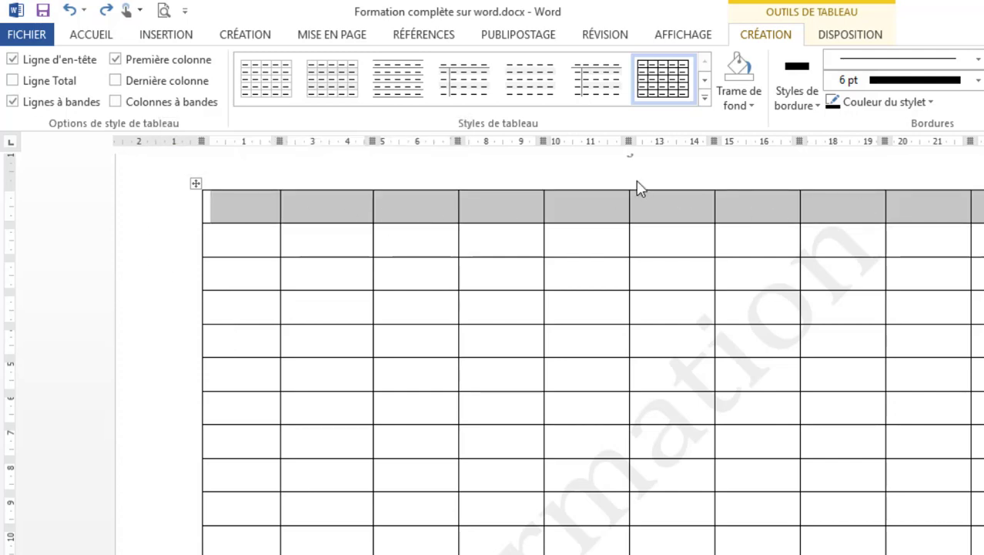
left_click(252, 202)
mouse_move(200, 260)
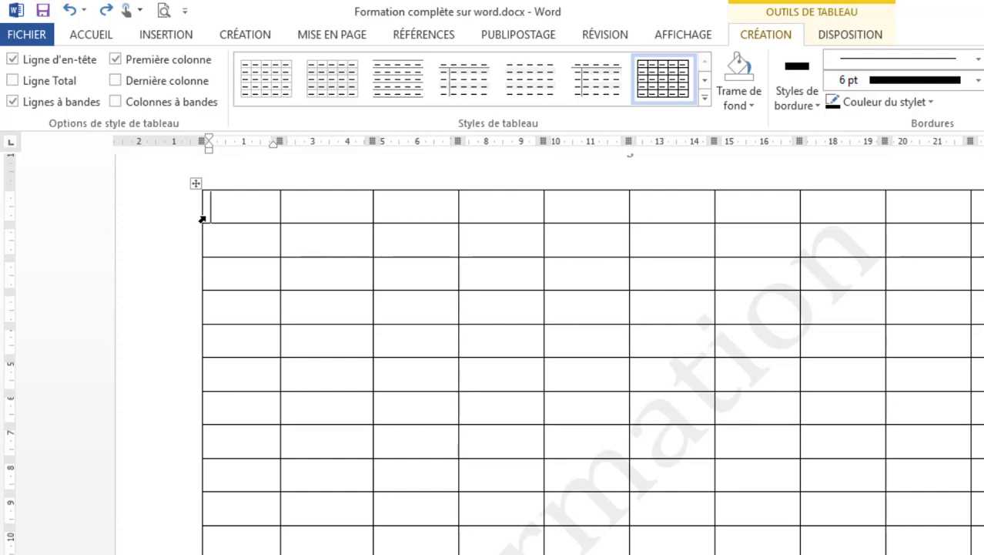
left_click_drag(201, 218, 339, 289)
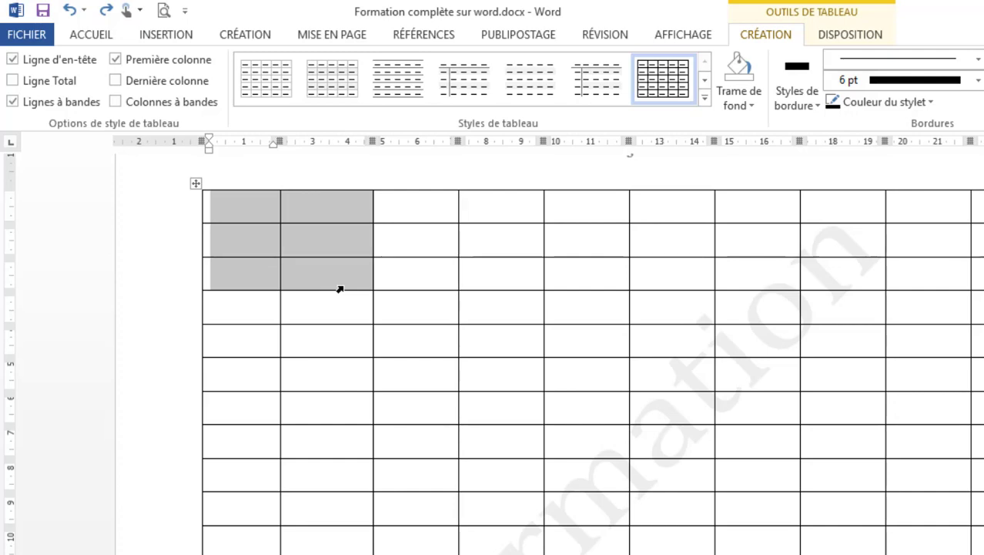
left_click_drag(340, 288, 242, 281)
left_click(229, 212)
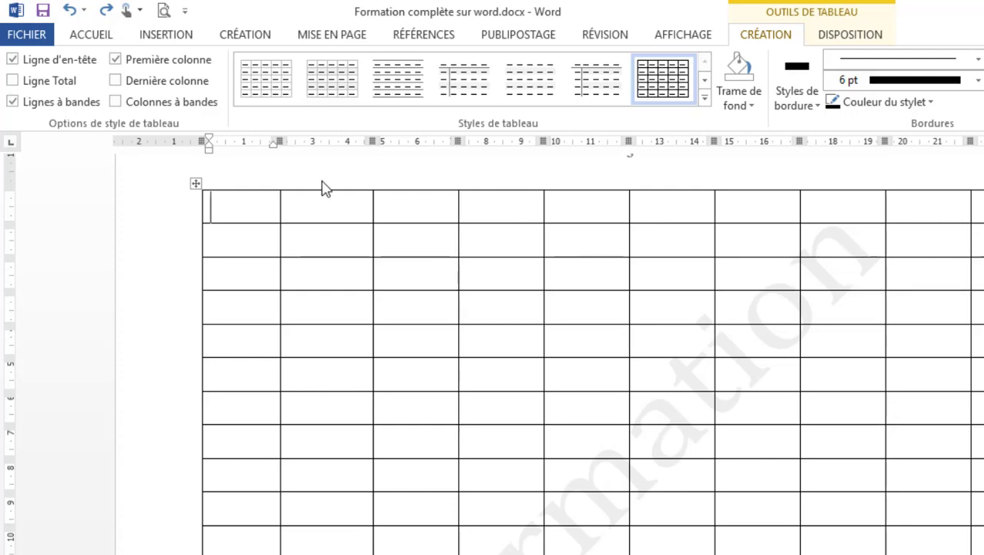
Try narrowing only the first cell of the table's first row, and undo the width change.
left_click(204, 218)
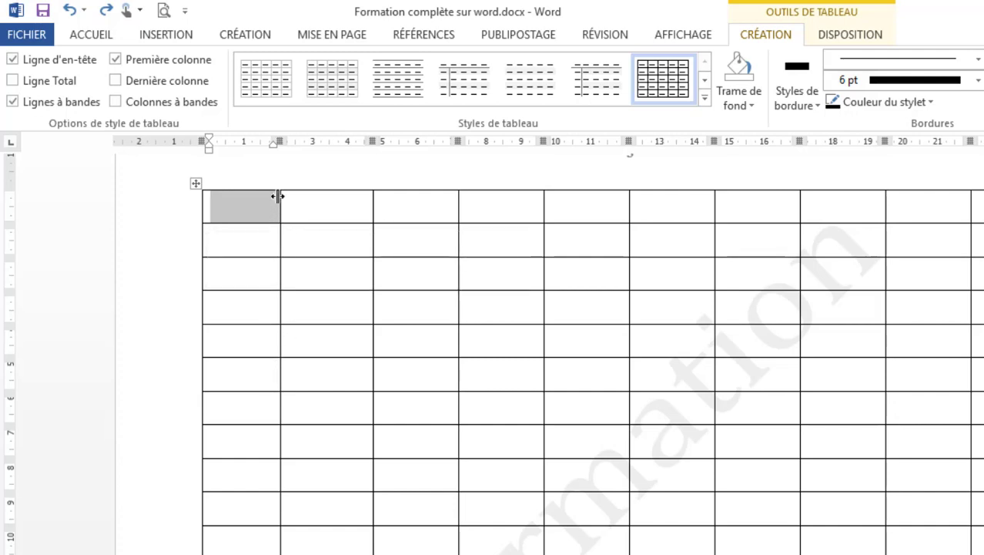
left_click_drag(278, 202, 255, 206)
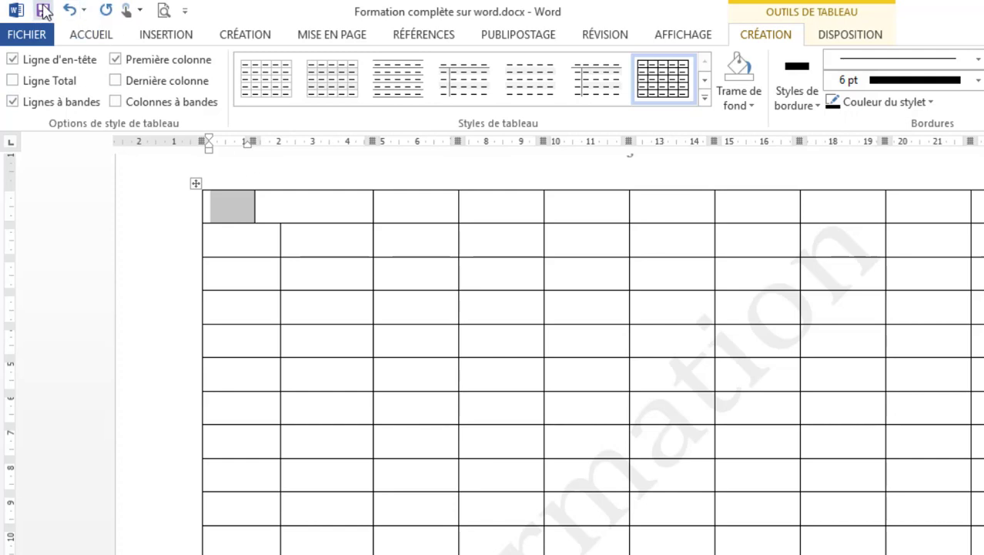
left_click(66, 11)
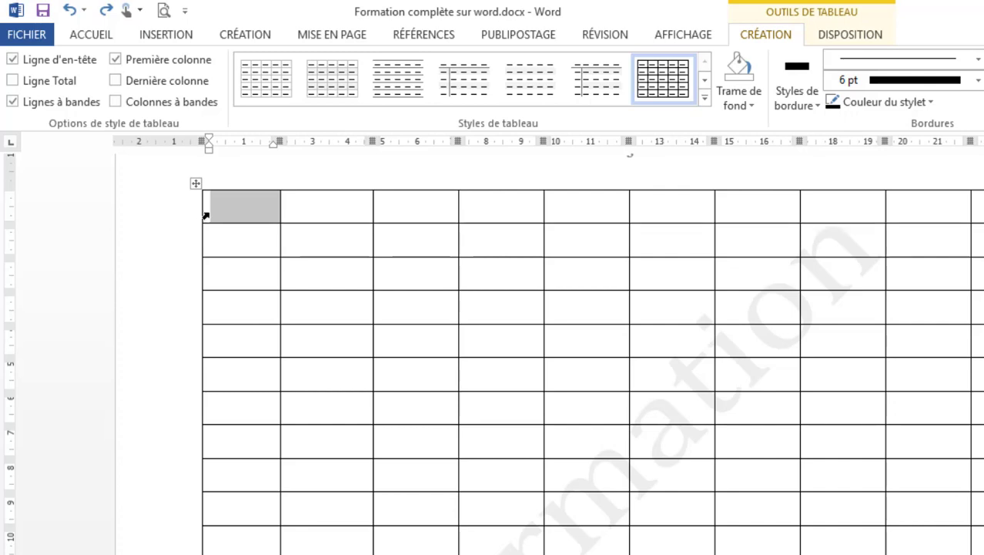
Merge the first two cells of the table's first row.
left_click_drag(223, 216, 291, 216)
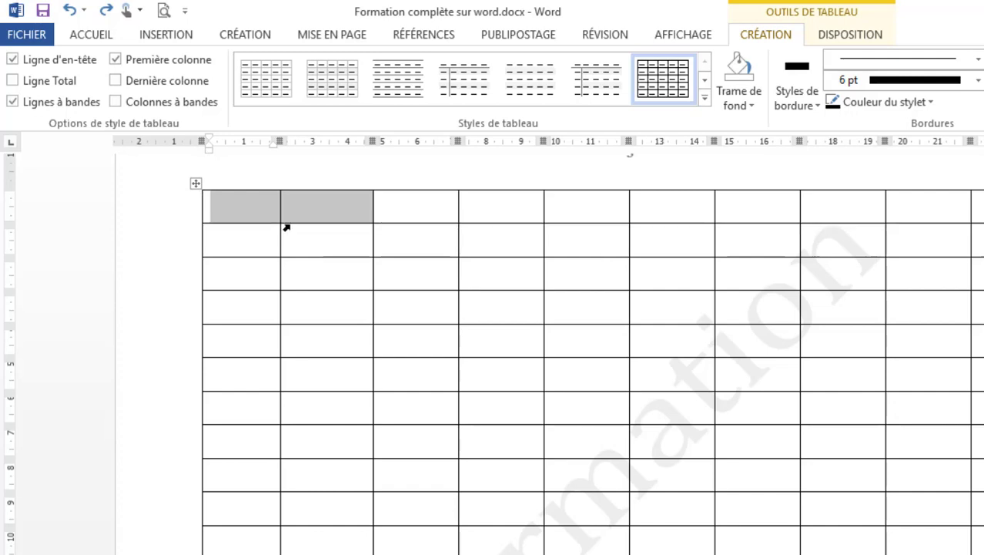
left_click(840, 37)
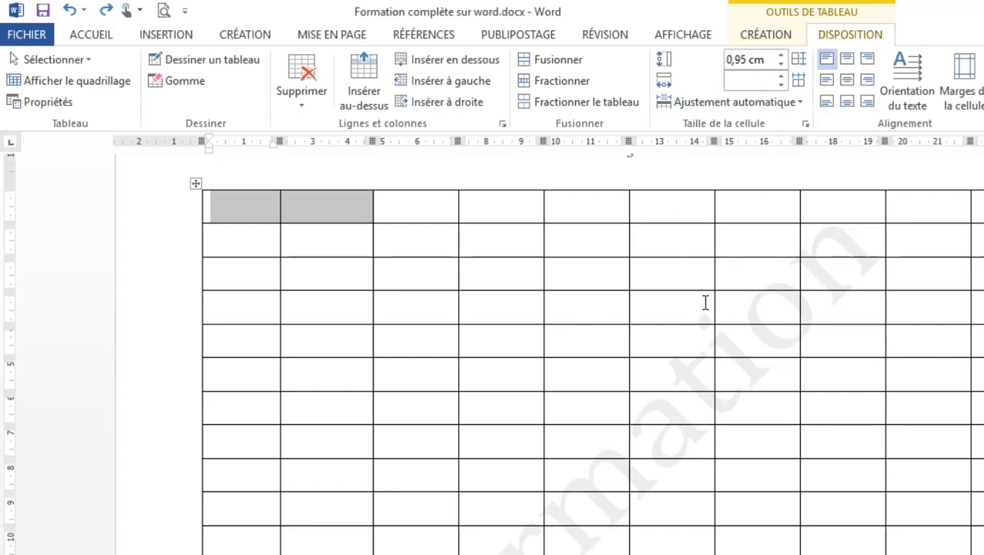
left_click(789, 38)
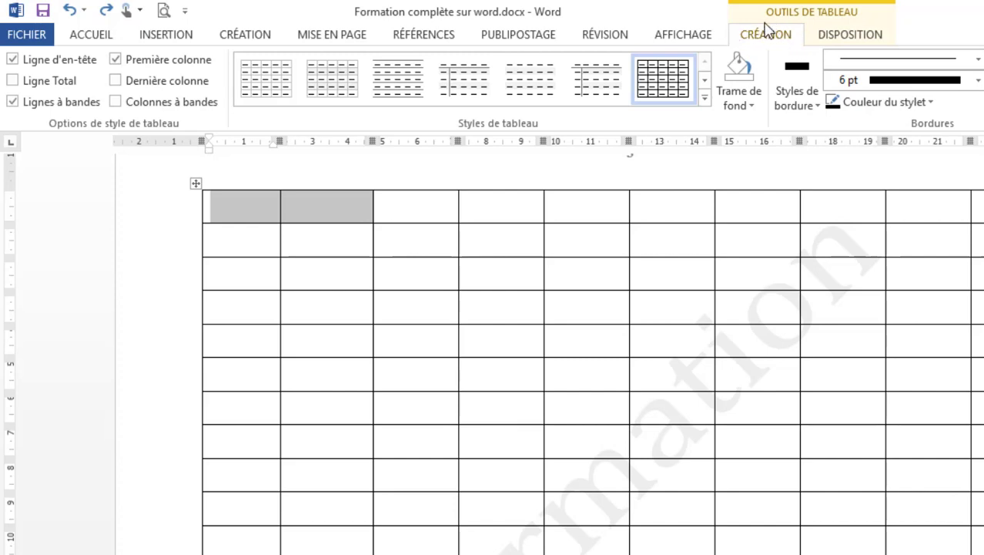
left_click(861, 37)
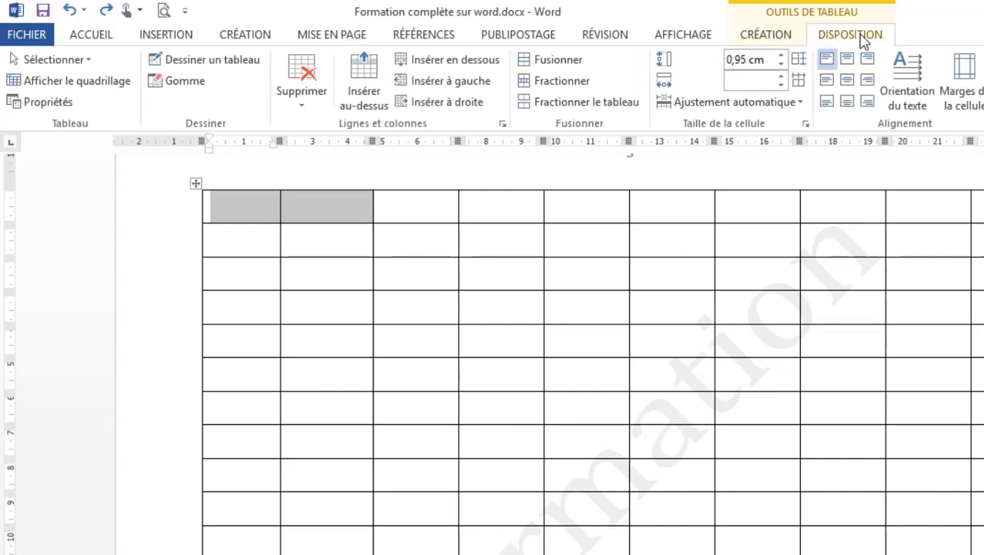
left_click(570, 63)
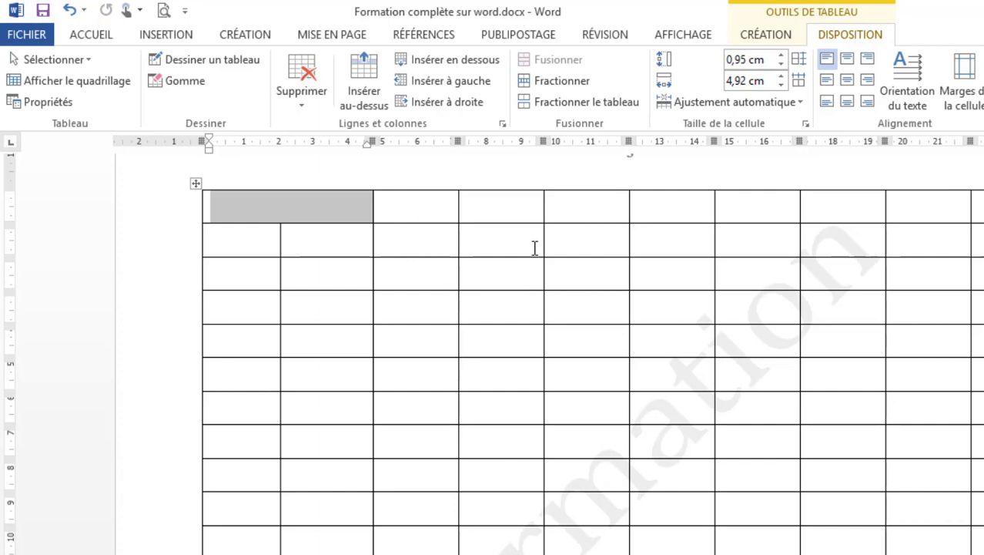
Split the table's merged first cell into 3 columns and 1 row, and undo the split.
left_click(578, 84)
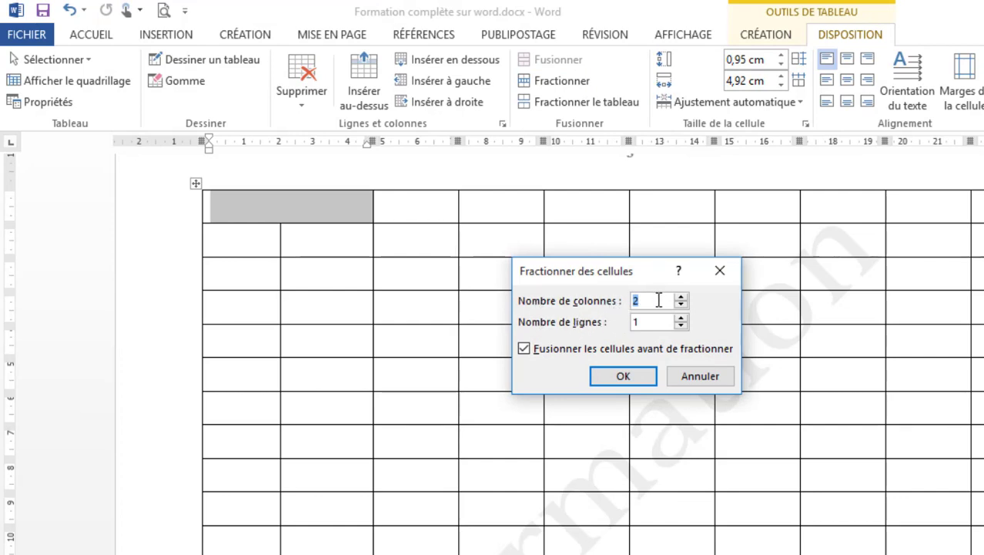
key("BackSpace")
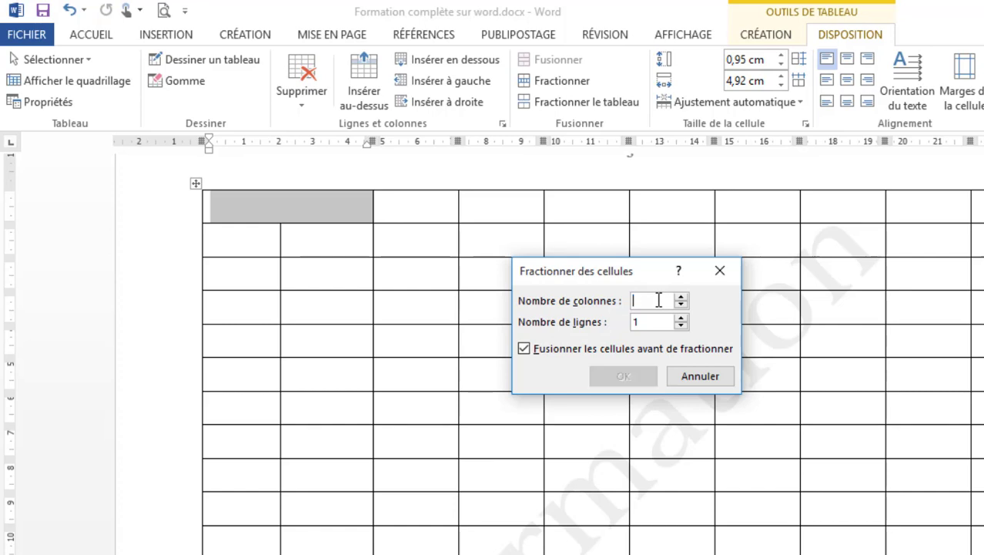
type("1")
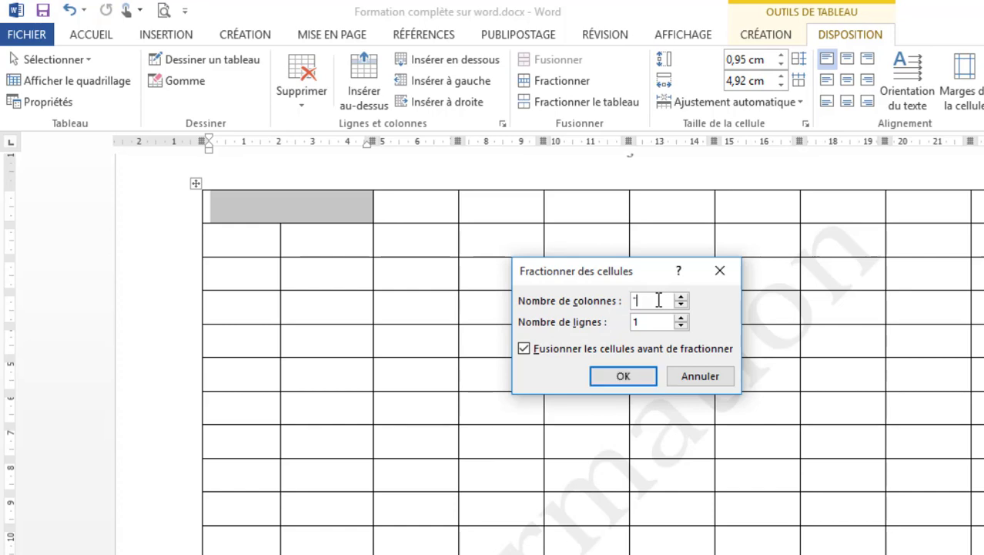
key("BackSpace")
type("3")
left_click(636, 376)
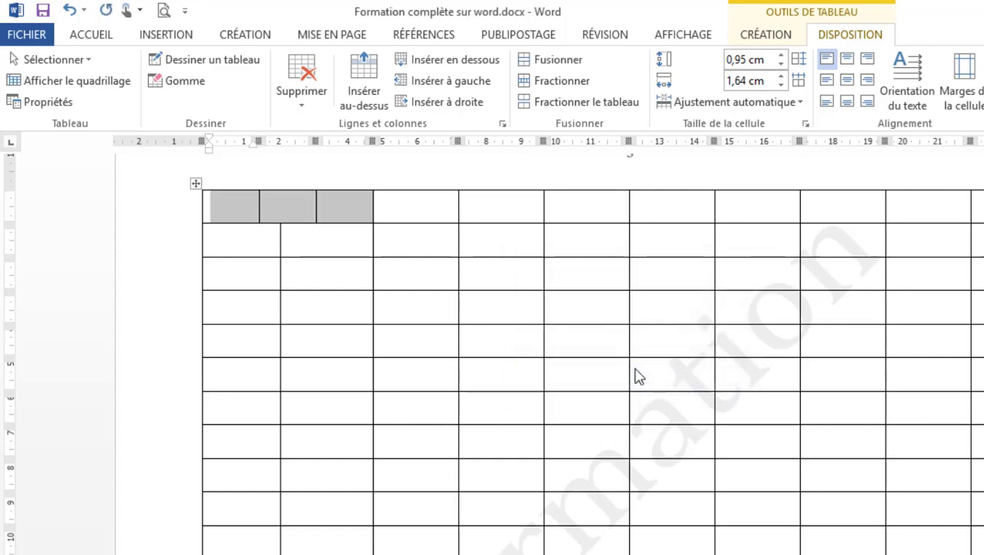
left_click(232, 215)
left_click(266, 203)
left_click(330, 209)
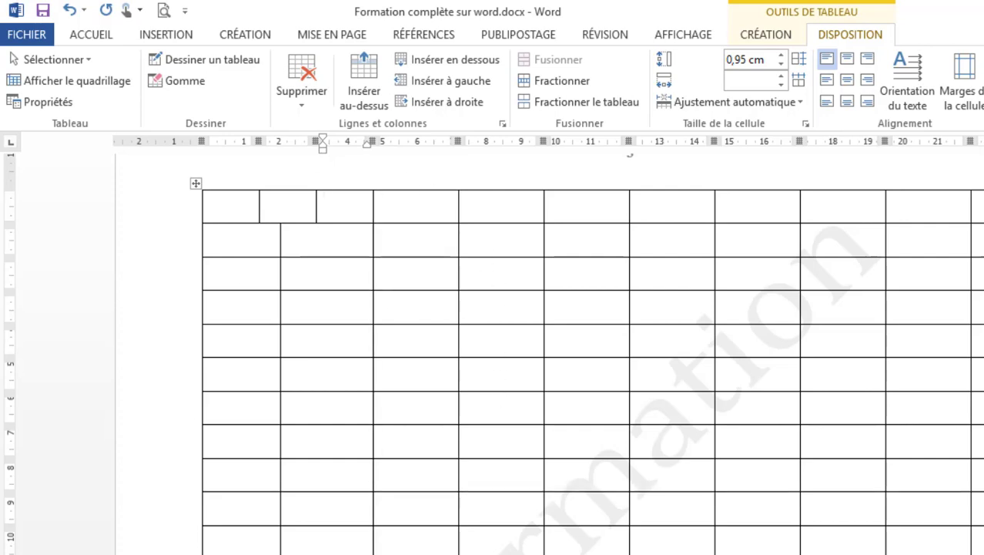
left_click(67, 11)
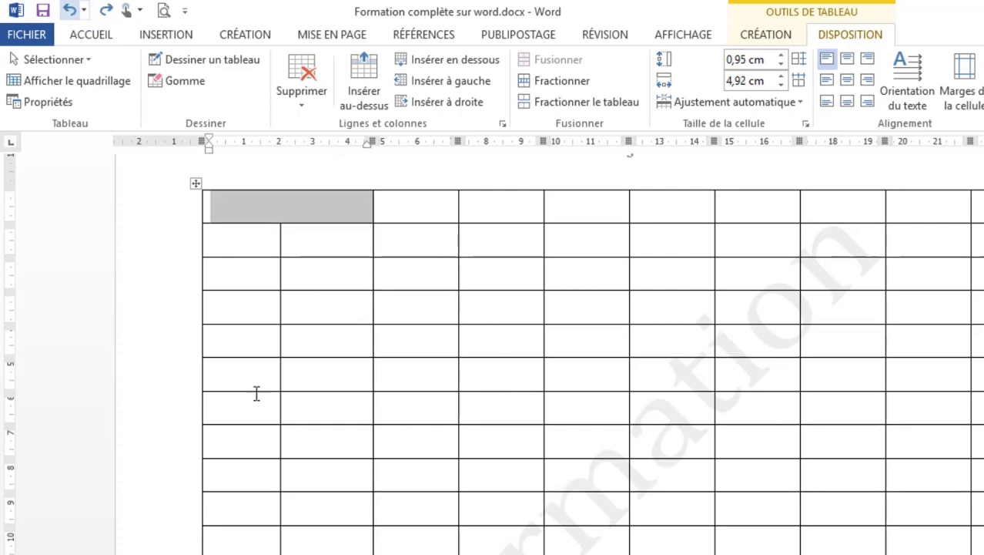
left_click(631, 512)
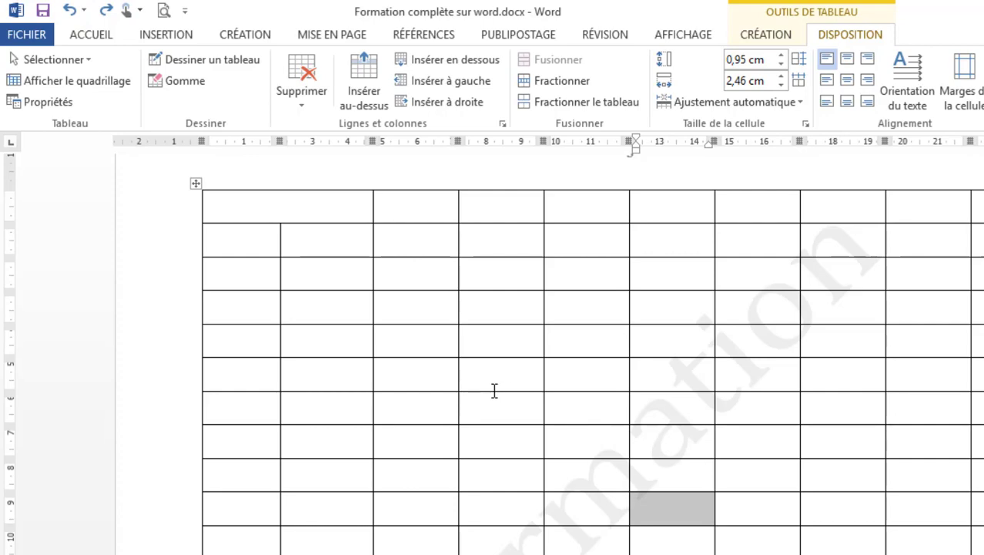
Apply an orange grid style with banded rows to the whole table, and undo the style.
left_click(491, 273)
scroll(491, 273, "down", 3)
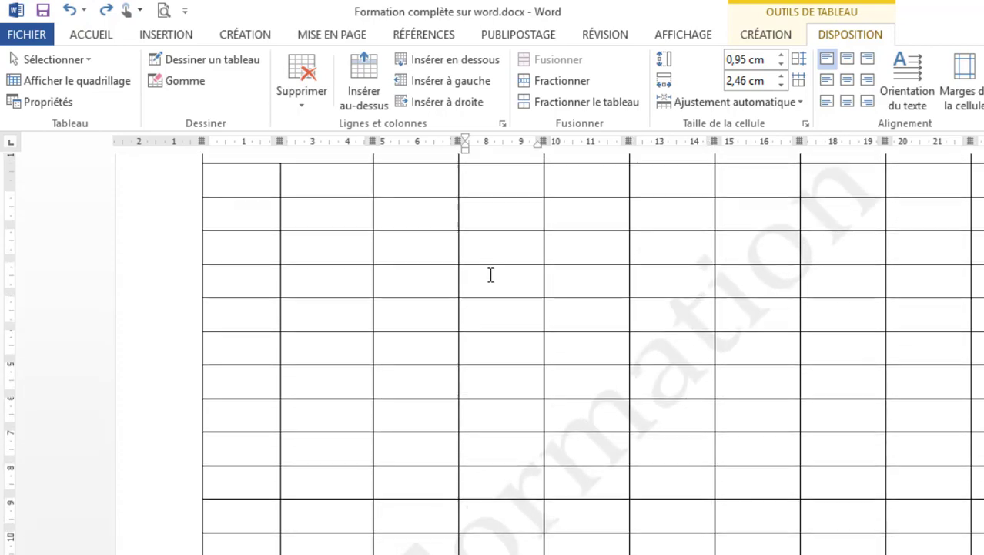
scroll(491, 275, "up", 4)
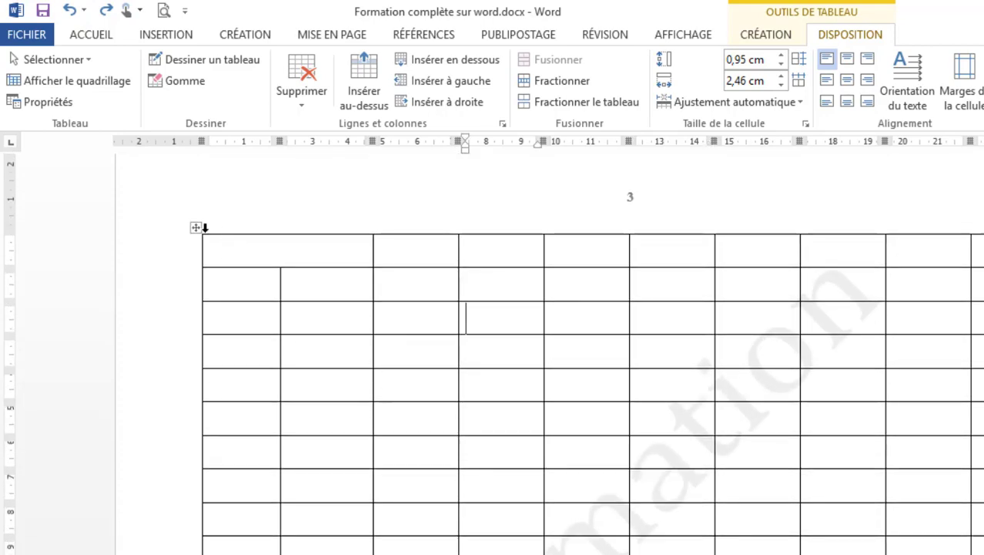
left_click(195, 228)
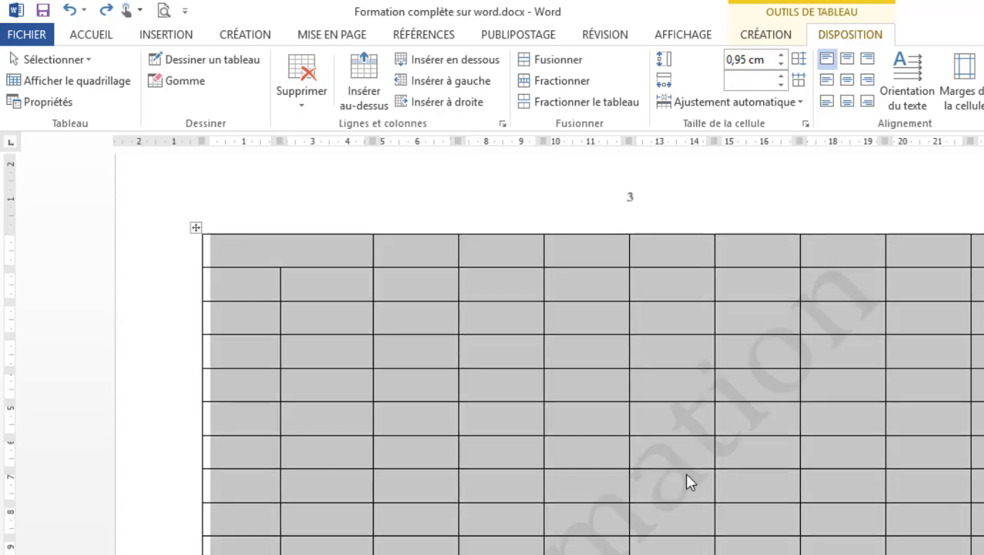
left_click(789, 37)
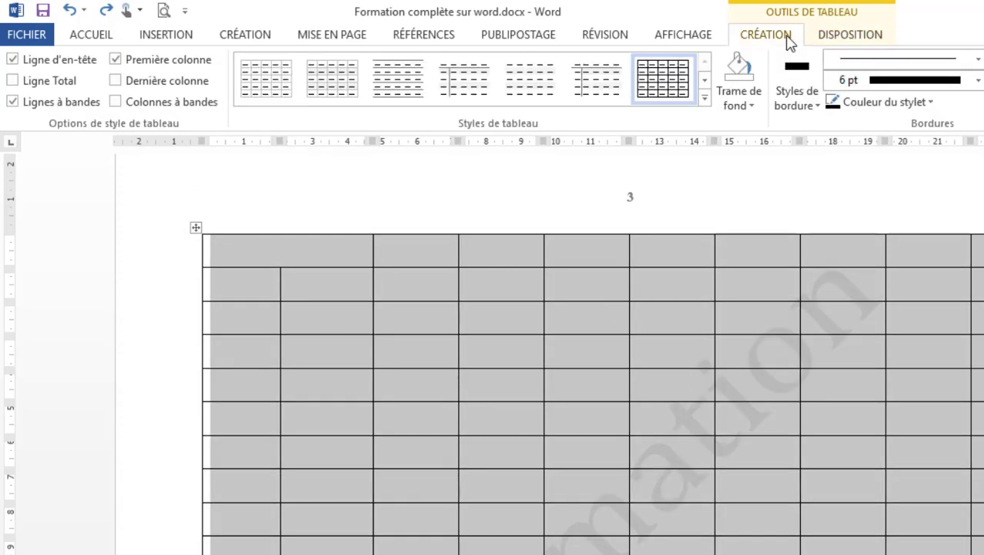
left_click(706, 97)
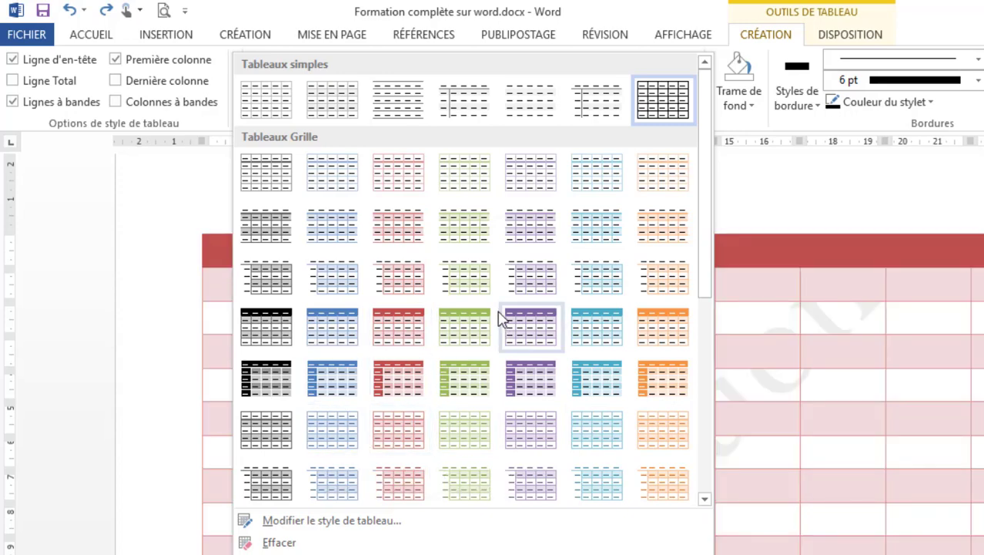
left_click(656, 327)
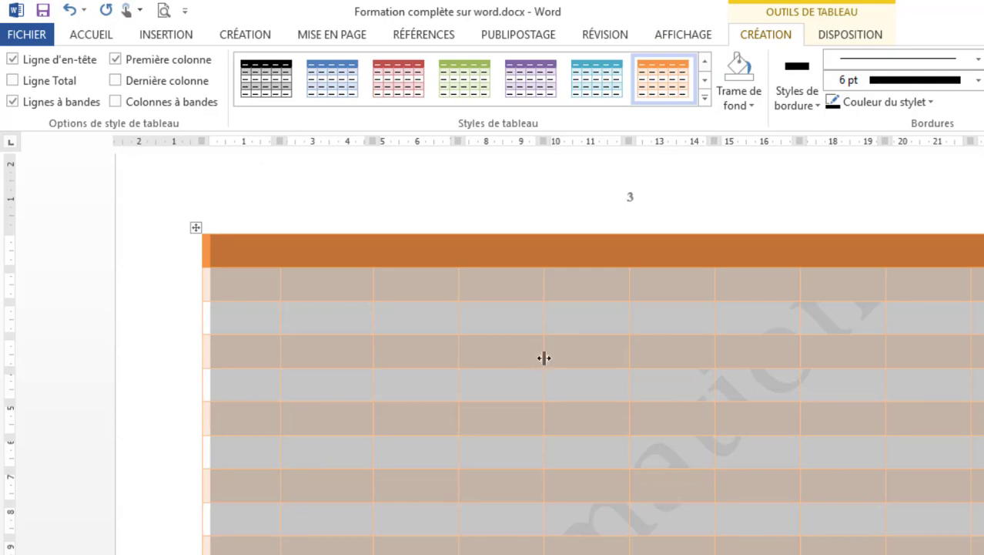
left_click(70, 11)
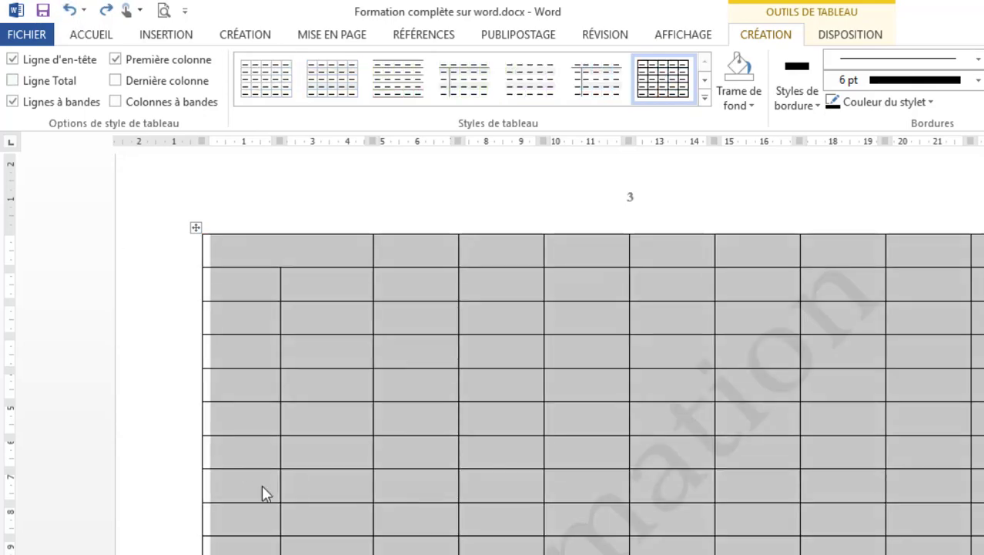
Fill the merged first cell of the table with a light aqua shading colour.
left_click(205, 260)
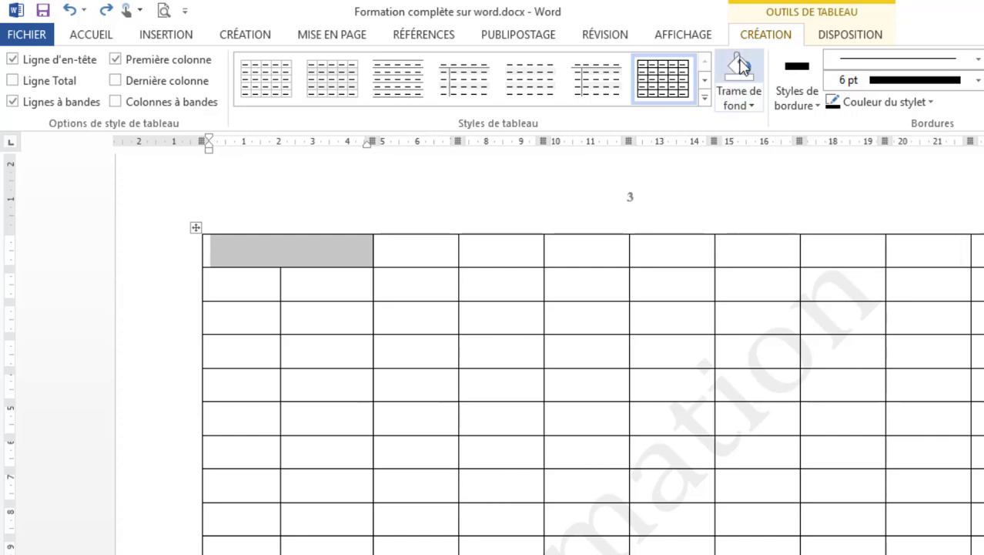
left_click(747, 101)
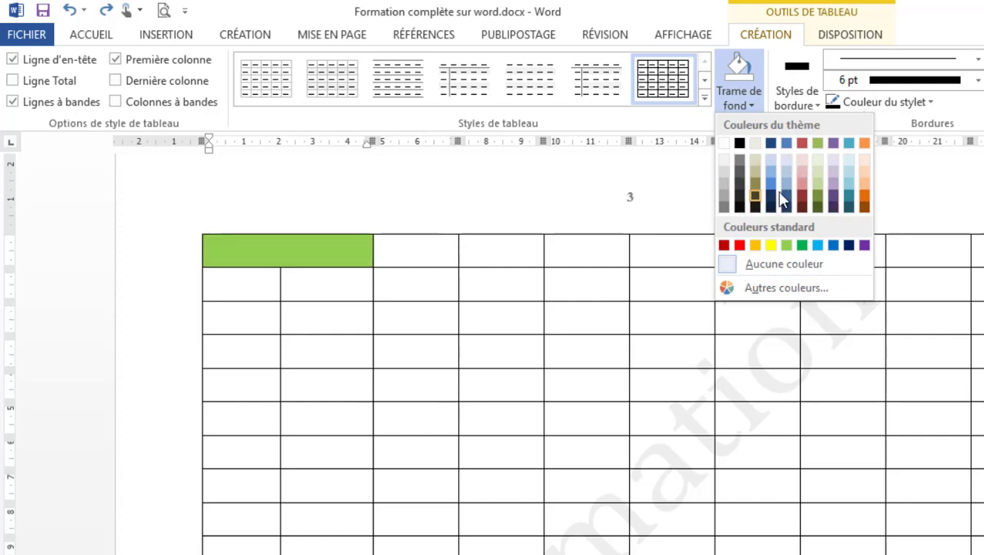
left_click(850, 187)
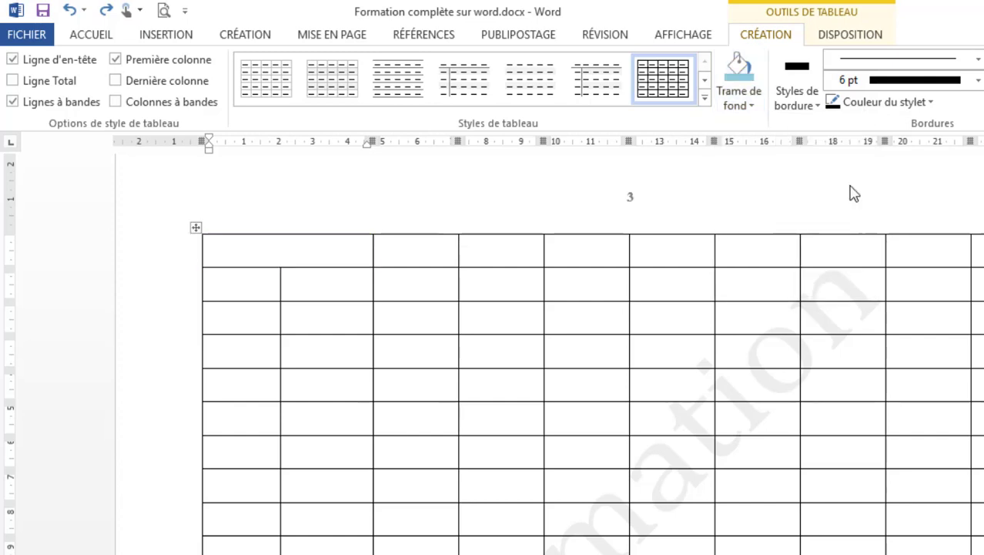
left_click(710, 317)
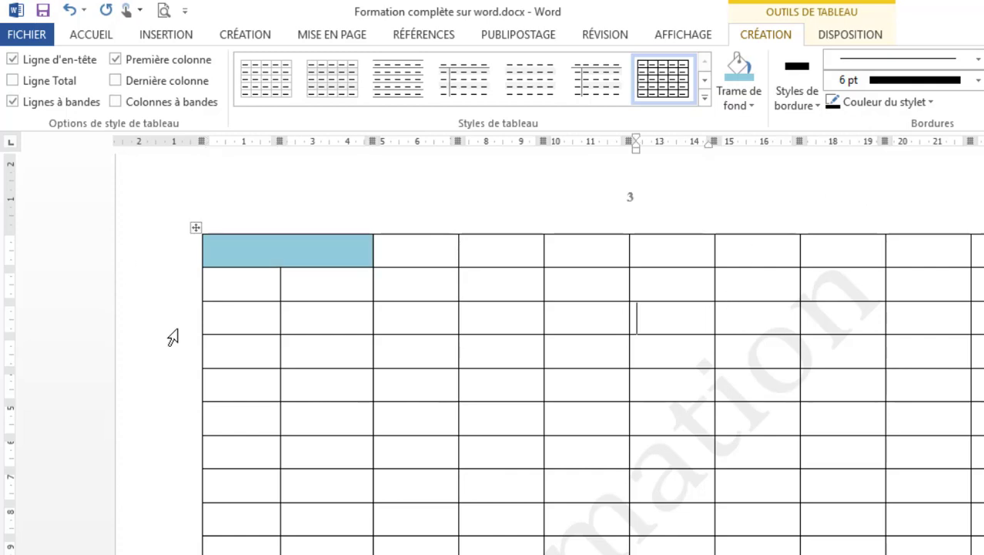
Put a solid 3 pt box border in the automatic colour around the table's shaded first cell only.
left_click(202, 261)
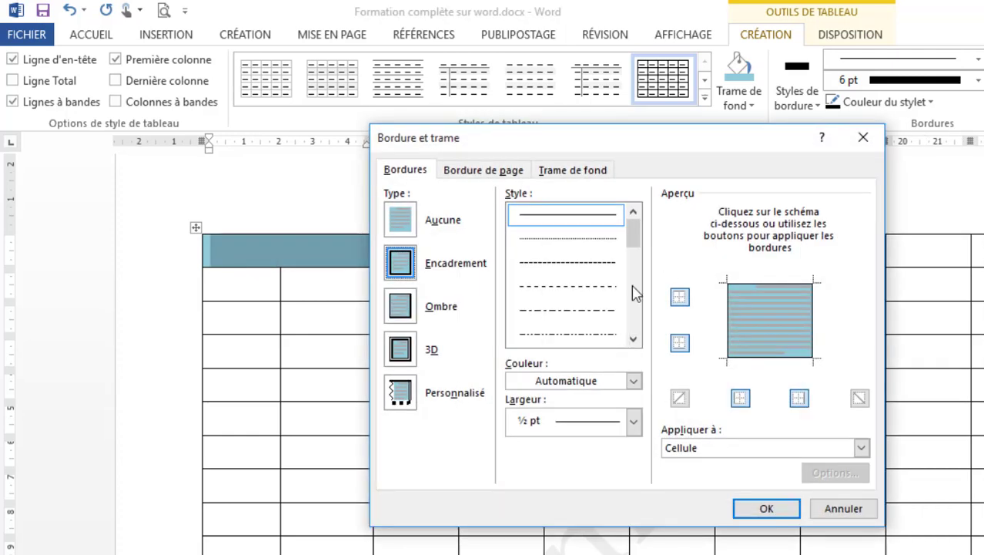
left_click_drag(528, 146, 667, 145)
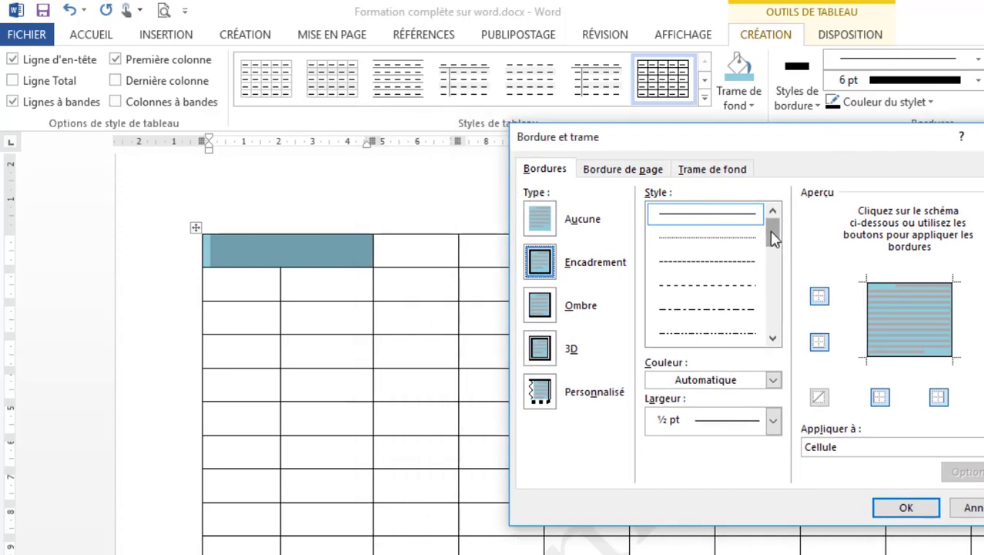
left_click_drag(771, 231, 772, 257)
mouse_move(774, 257)
left_mouse_down()
mouse_move(773, 319)
mouse_move(762, 226)
left_mouse_up()
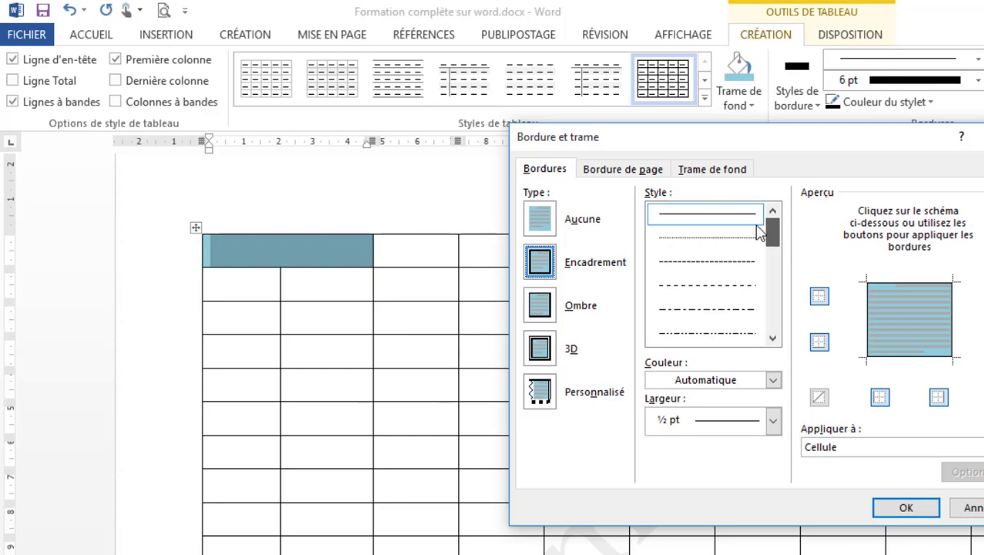
left_click(772, 422)
left_click(693, 554)
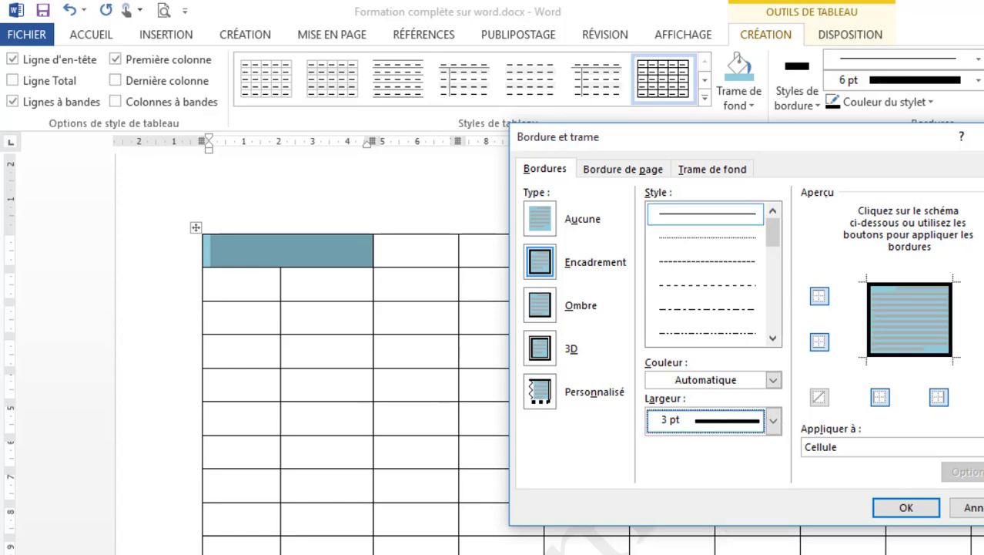
left_click(908, 508)
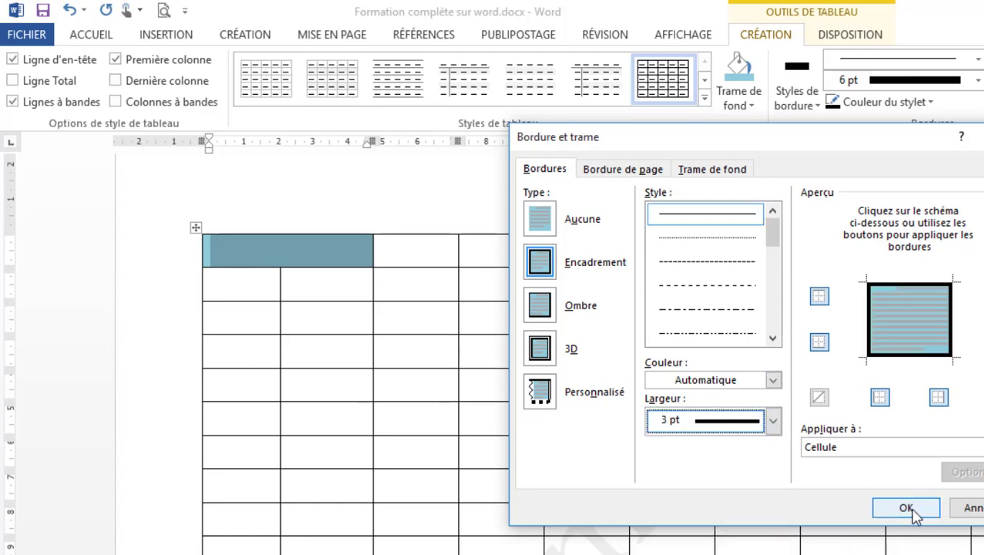
left_click(430, 289)
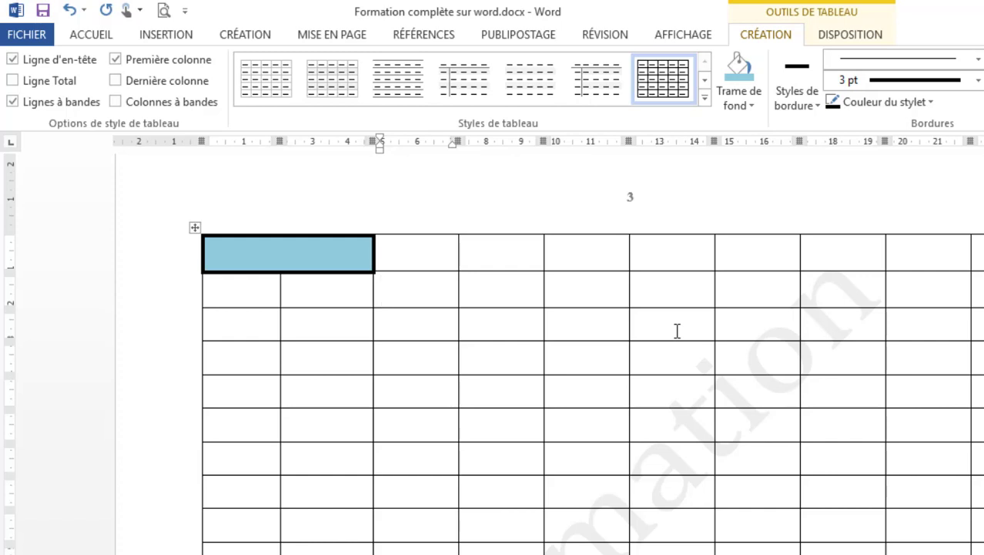
Delete one whole row near the bottom of the table.
scroll(693, 308, "down", 5)
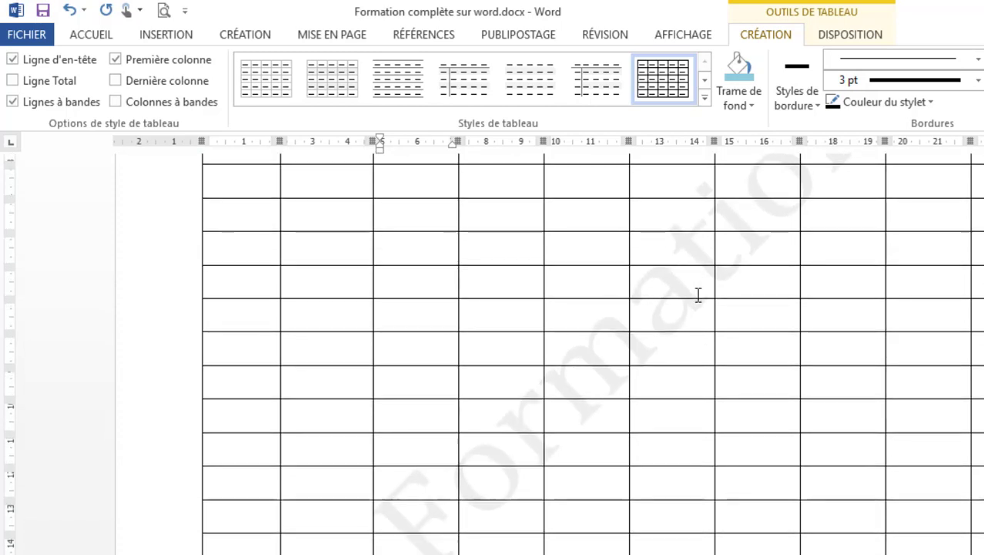
left_click(170, 544)
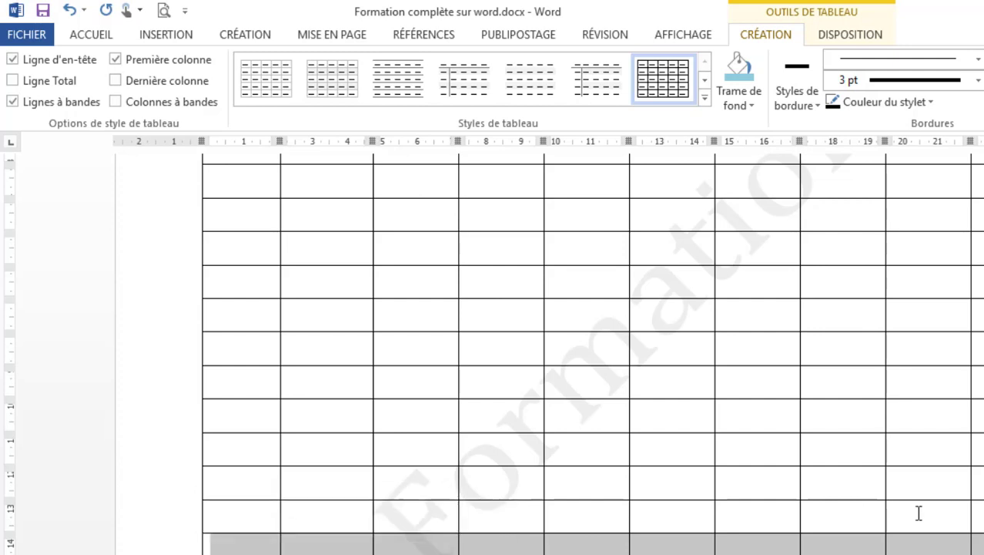
left_click(853, 34)
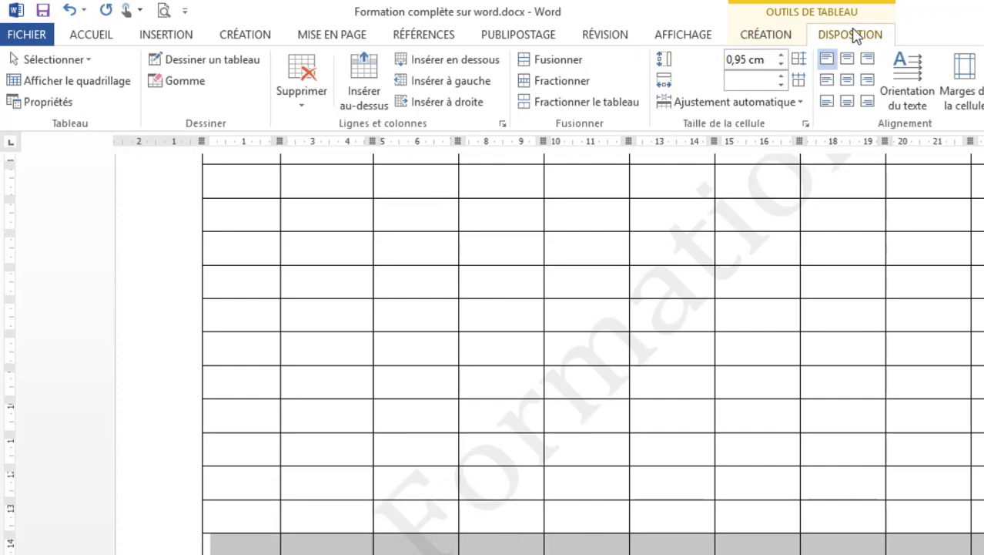
left_click(292, 98)
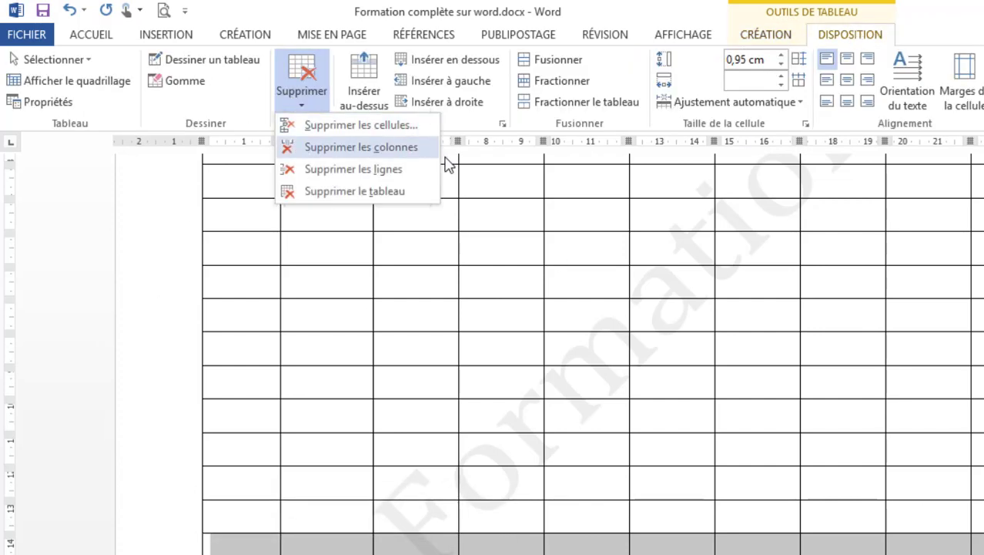
left_click(312, 171)
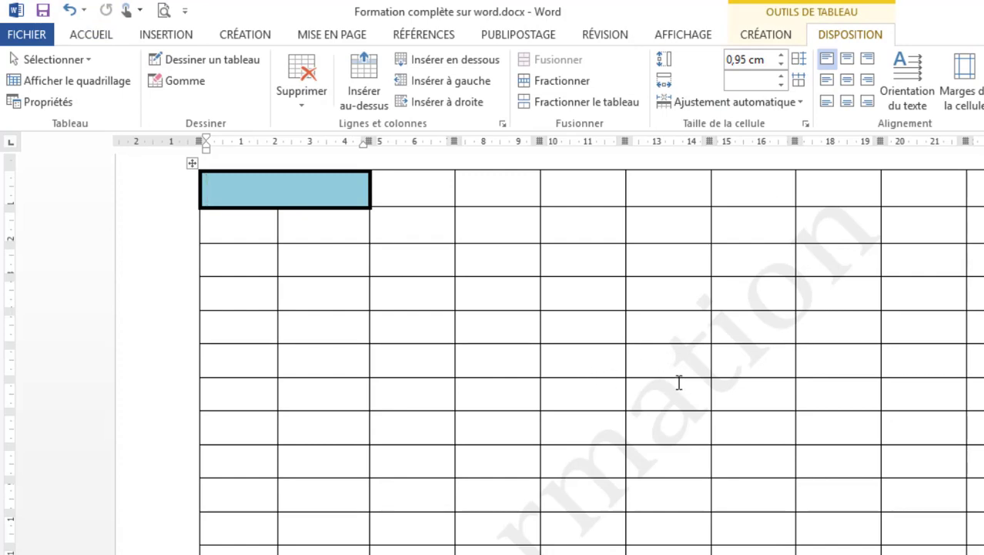
Insert a new row below the table's last row.
scroll(440, 295, "down", 10)
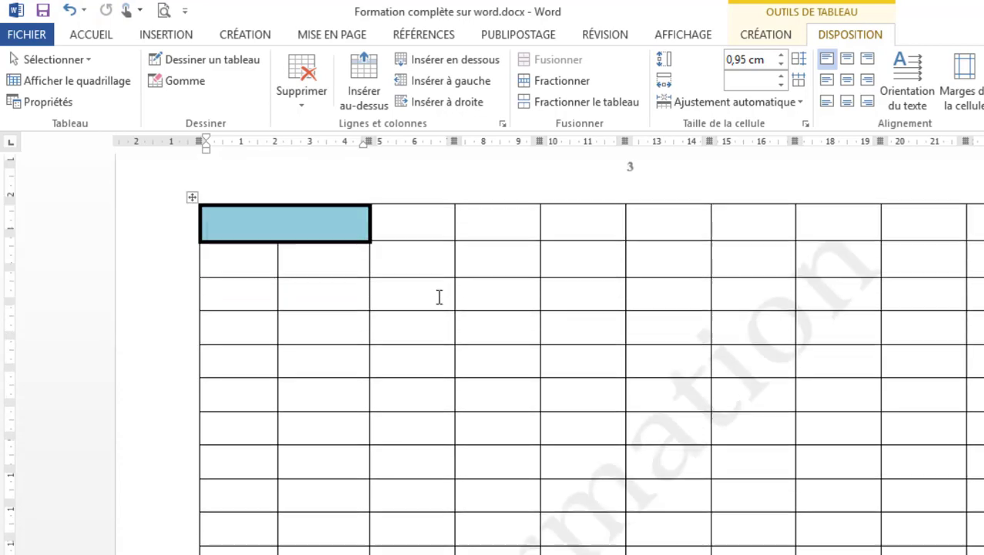
scroll(439, 296, "down", 2)
left_click(286, 453)
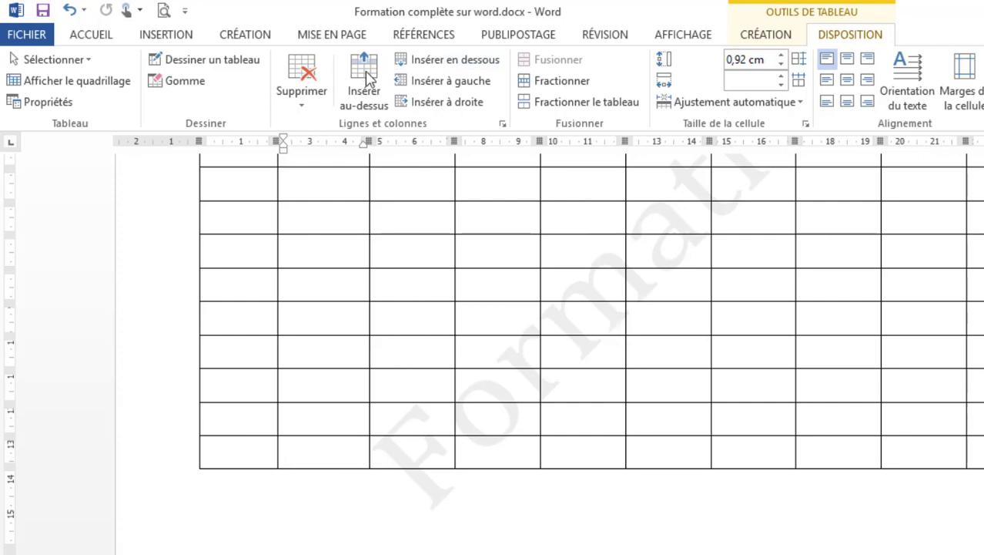
left_click(445, 66)
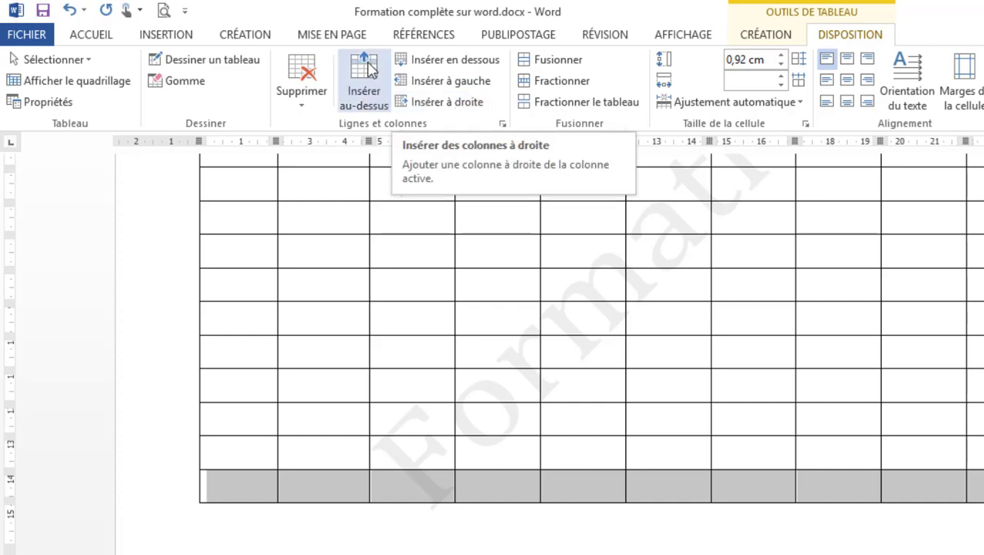
Delete the whole last column of the table.
scroll(858, 414, "up", 10)
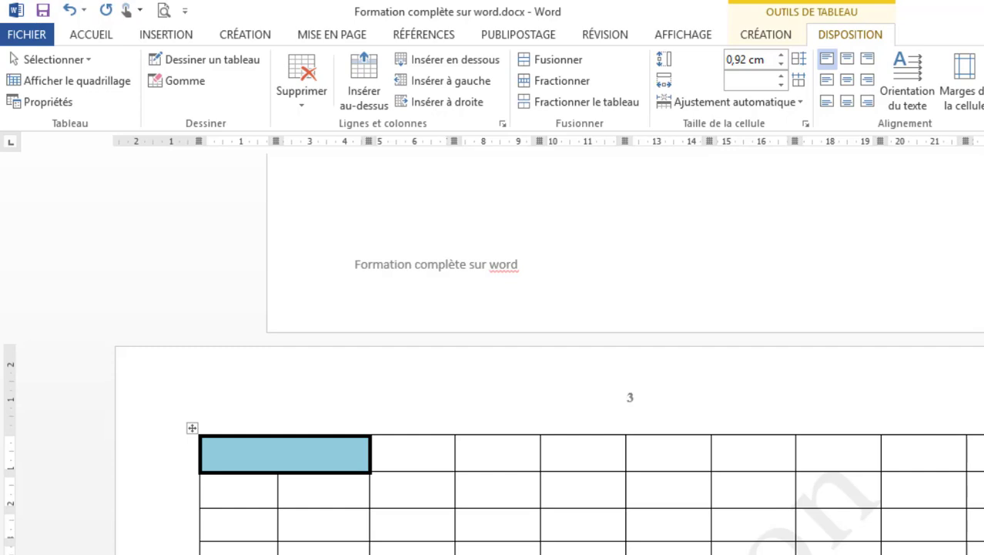
left_click_drag(976, 430, 924, 430)
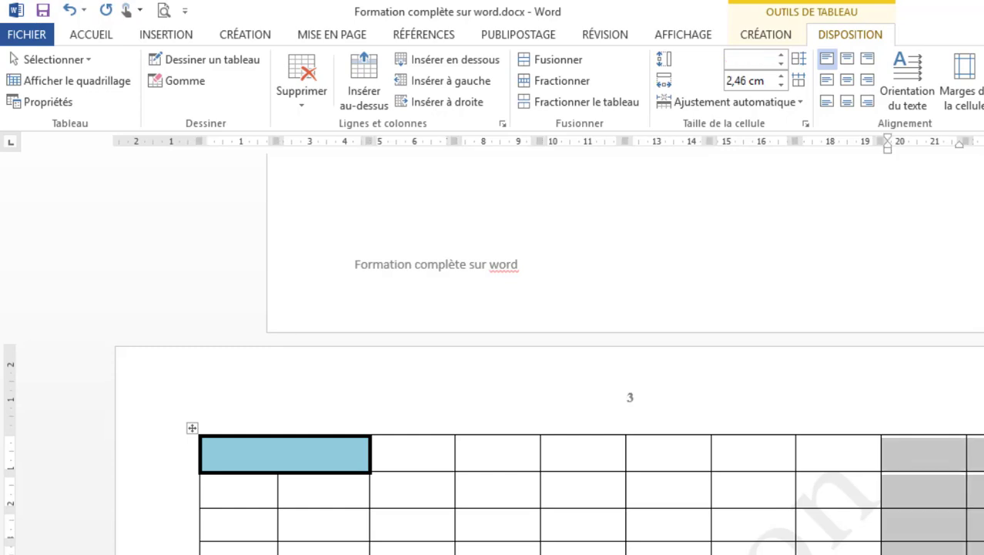
left_click(976, 430)
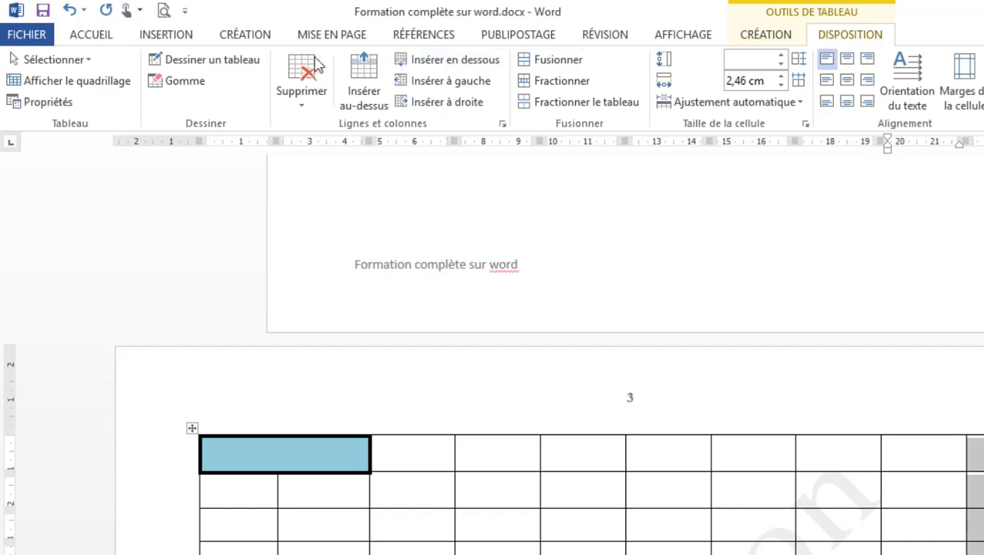
left_click(309, 87)
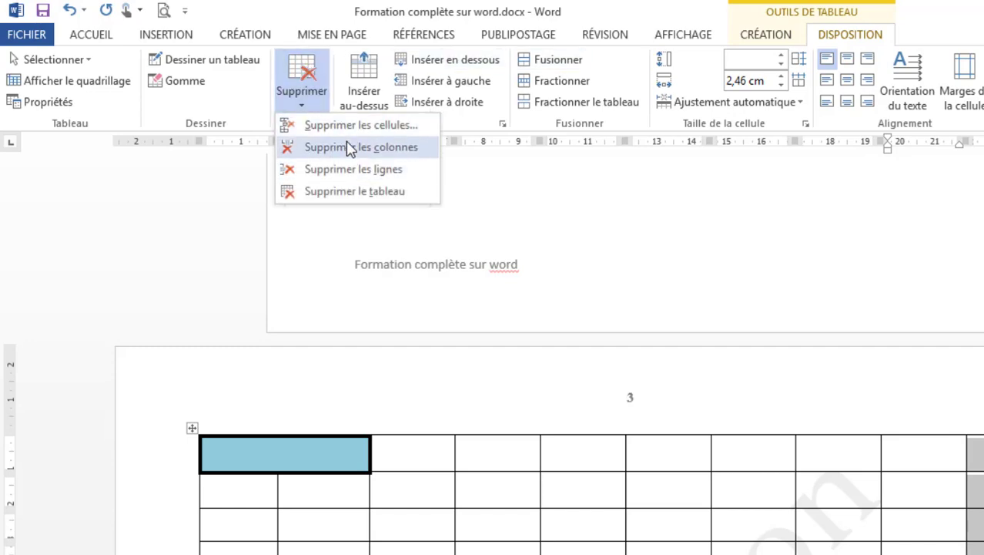
left_click(351, 147)
Enter the text "formation" in the table's merged, shaded first cell.
scroll(601, 350, "down", 5)
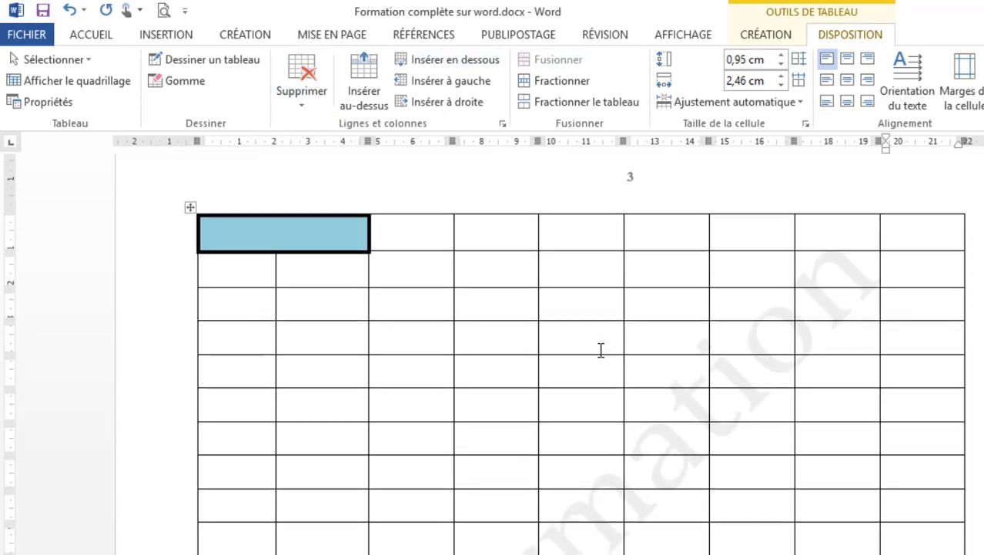
left_click(327, 237)
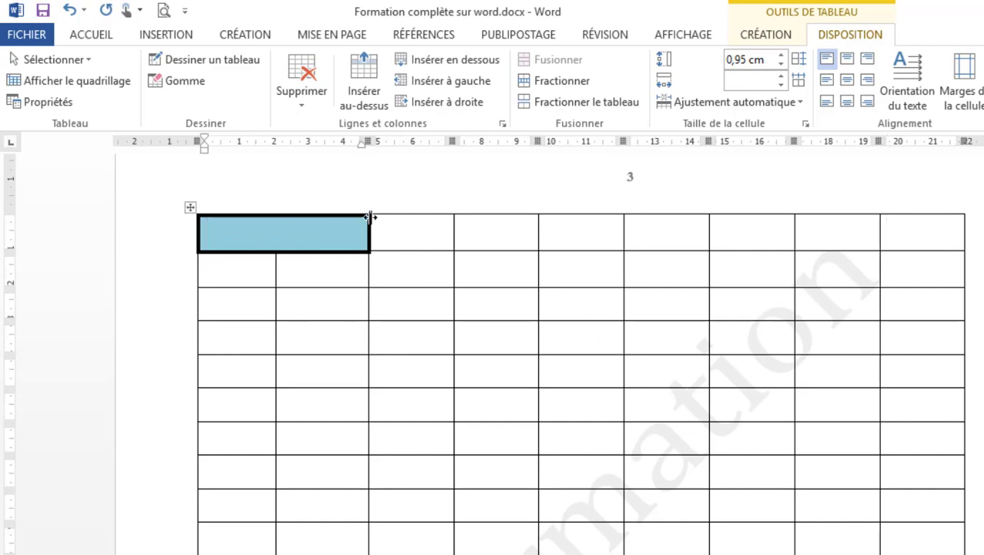
type("formation")
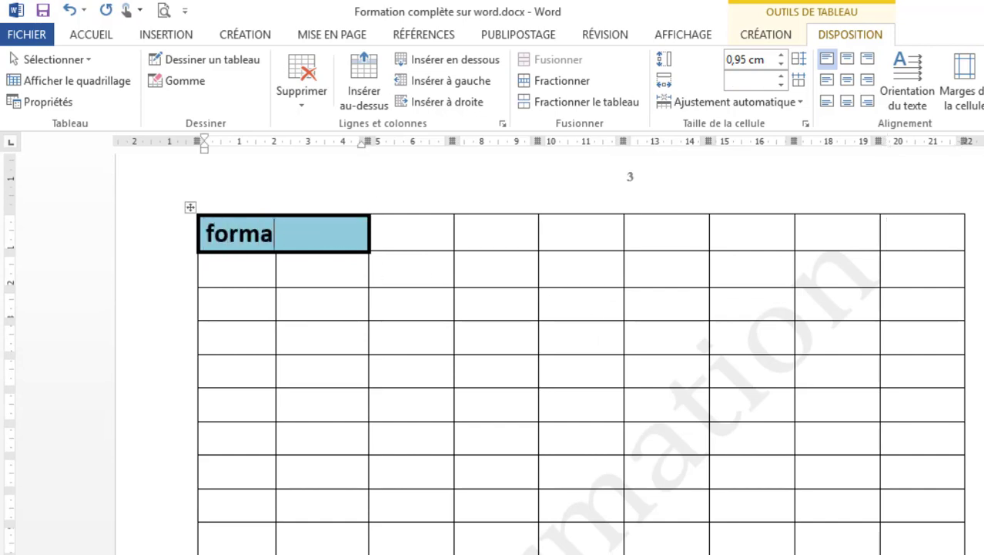
Rotate the word "formation" to read from bottom to top and enlarge the first row's height to about 3.9 cm.
left_click(504, 330)
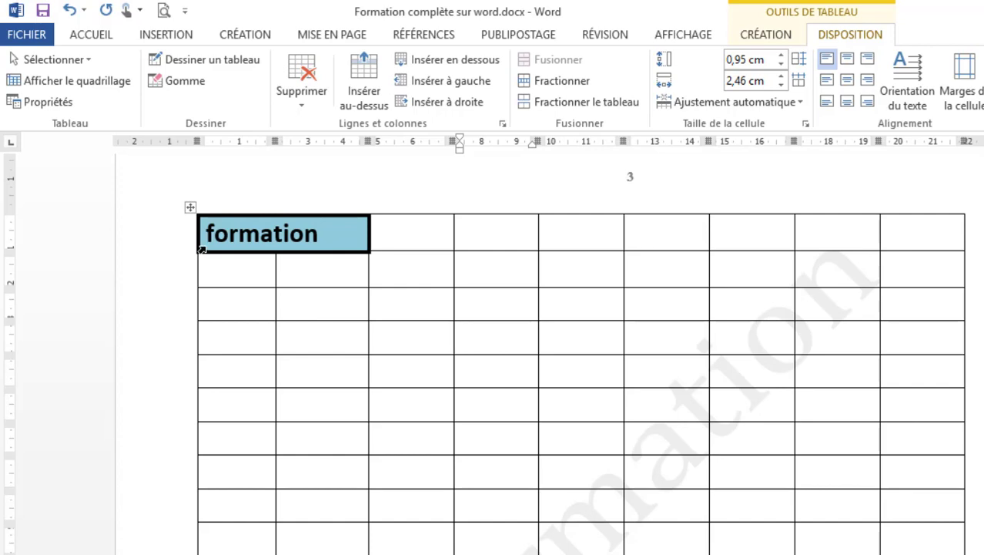
left_click(199, 246)
left_click(902, 77)
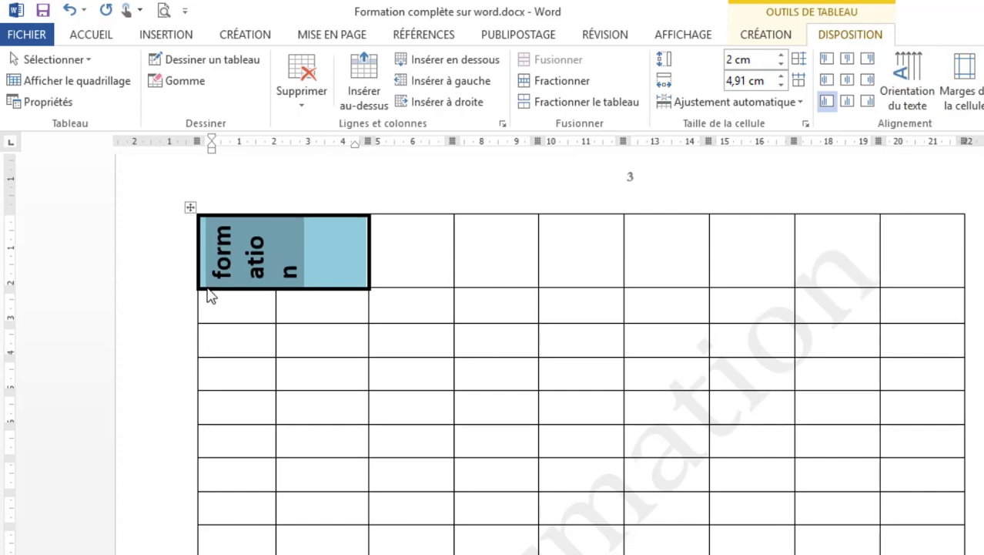
left_click(345, 308)
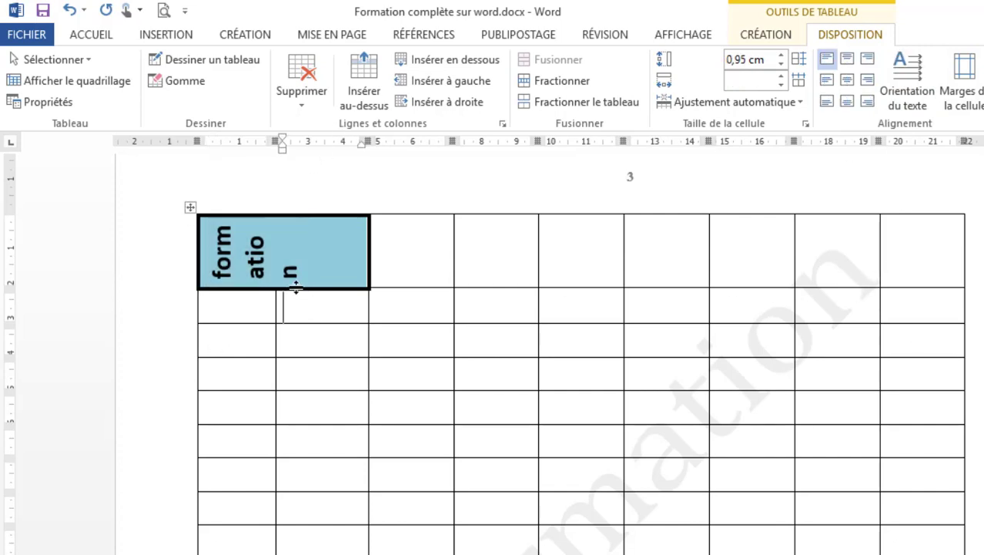
left_click_drag(296, 286, 291, 352)
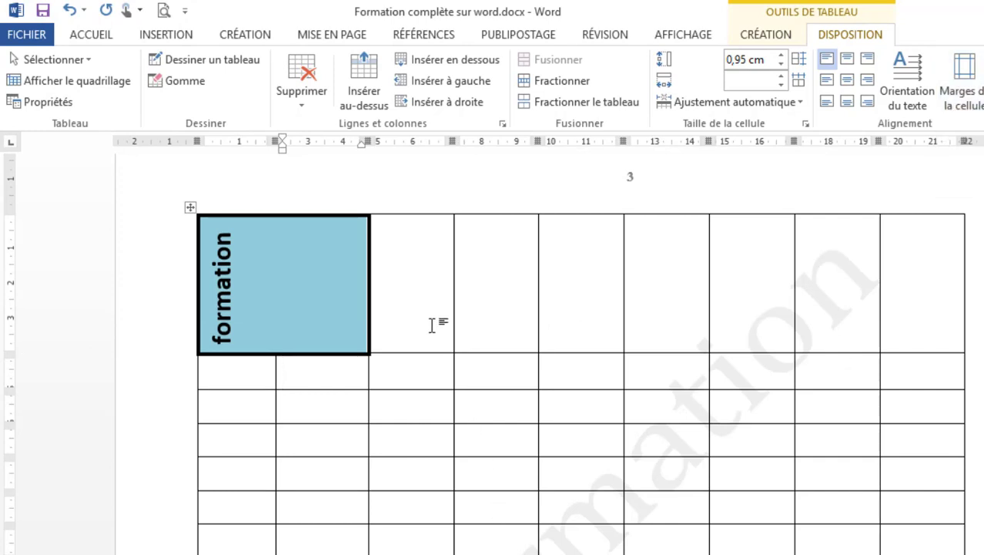
Apply centred cell alignment to the empty second cell of the table's second row.
left_click(768, 34)
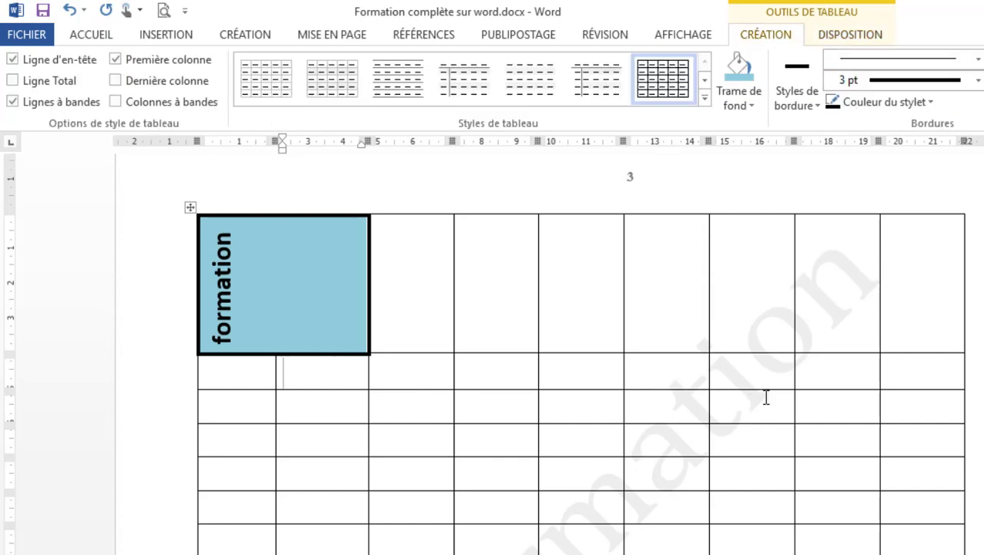
left_click(850, 35)
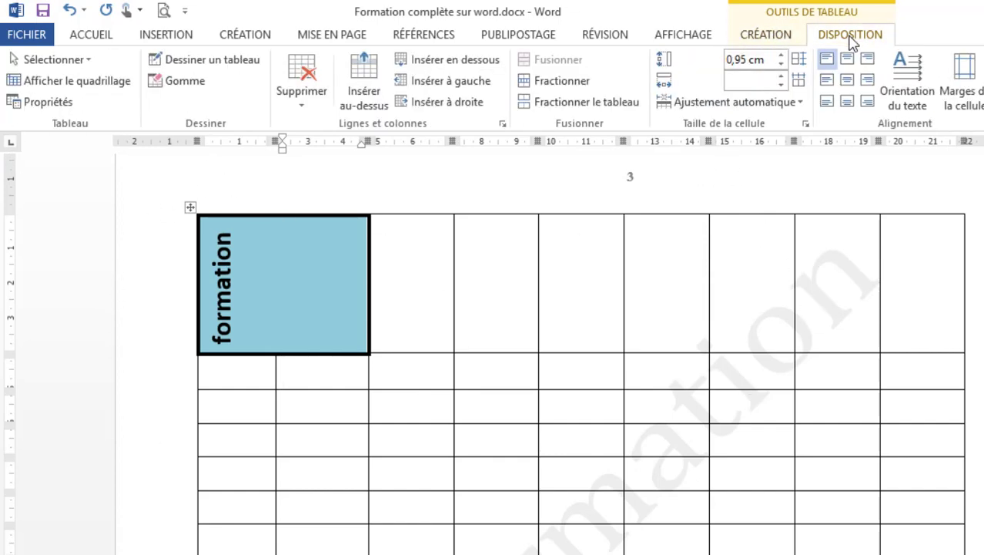
left_click(847, 81)
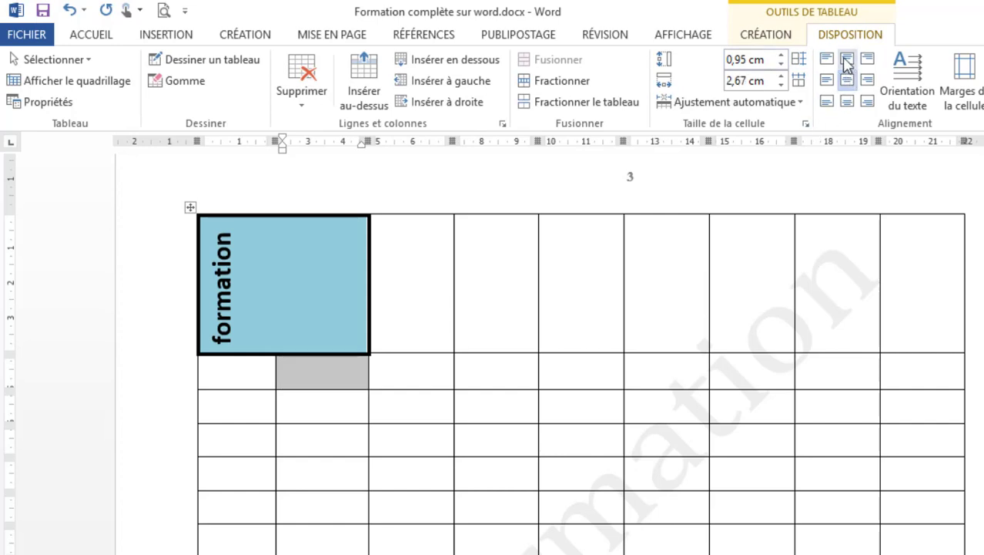
Centre the rotated word "formation" across the width of the shaded first cell.
left_click(335, 289)
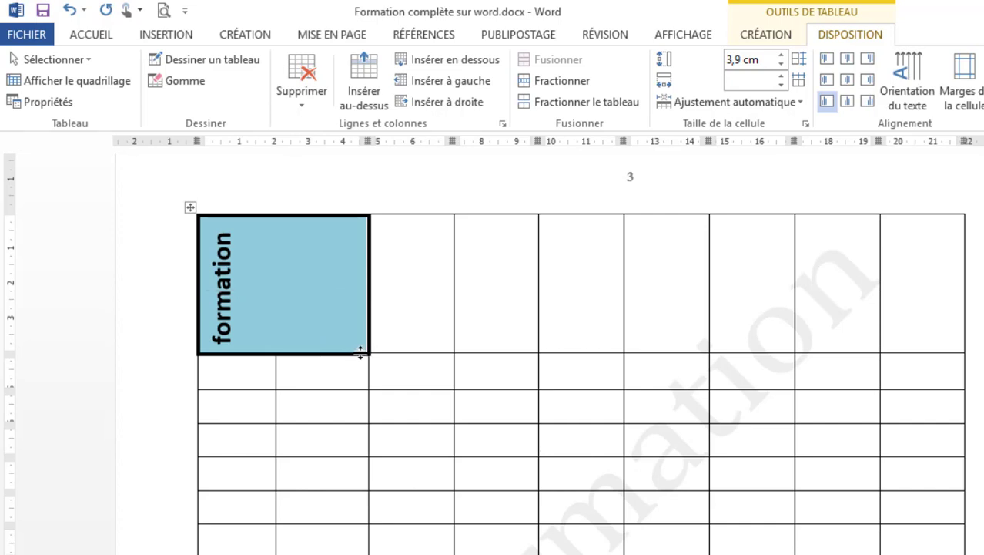
left_click(192, 353)
left_click_drag(240, 233, 222, 366)
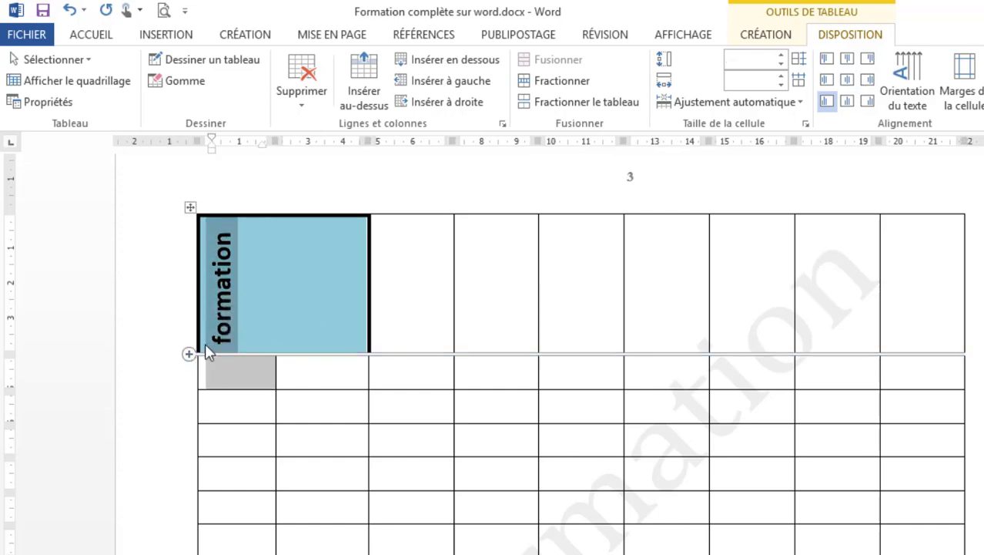
left_click(222, 342)
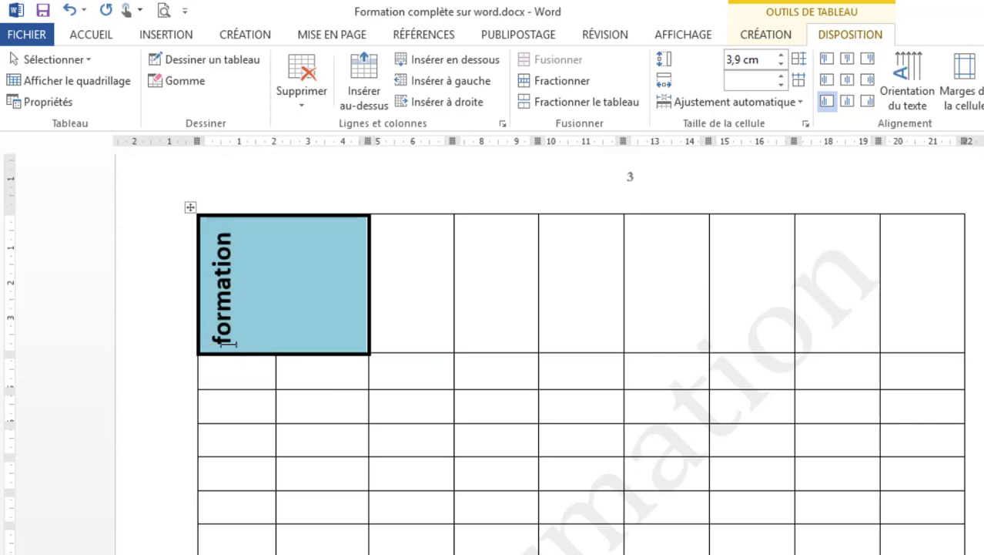
left_click_drag(222, 343, 222, 233)
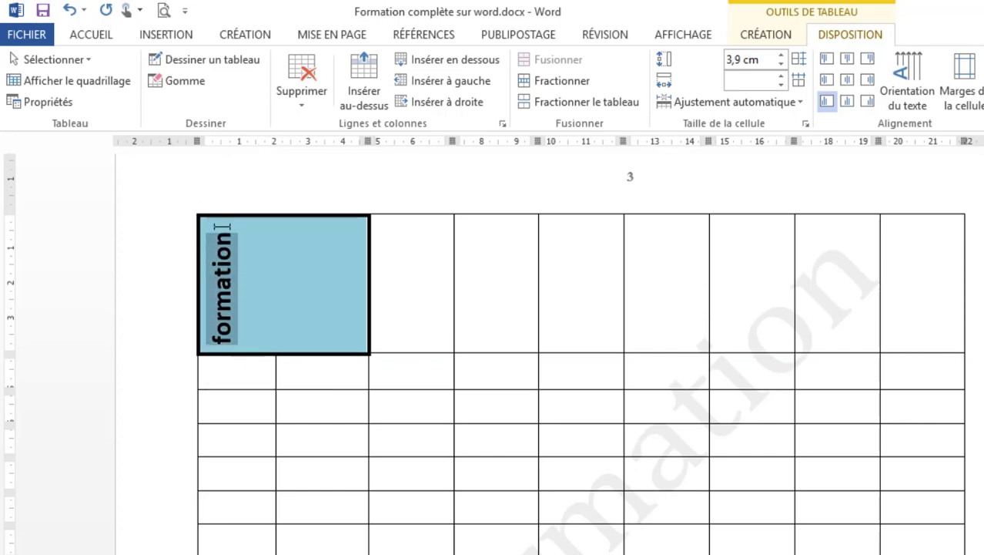
left_click(847, 80)
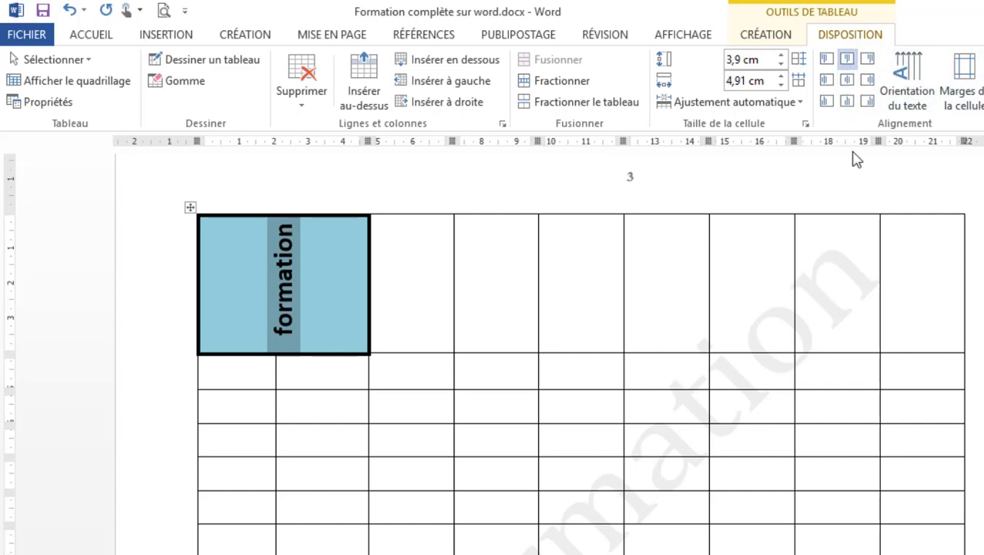
Cycle the shaded cell's text direction through horizontal and top-to-bottom, ending on bottom-to-top again.
left_click(908, 90)
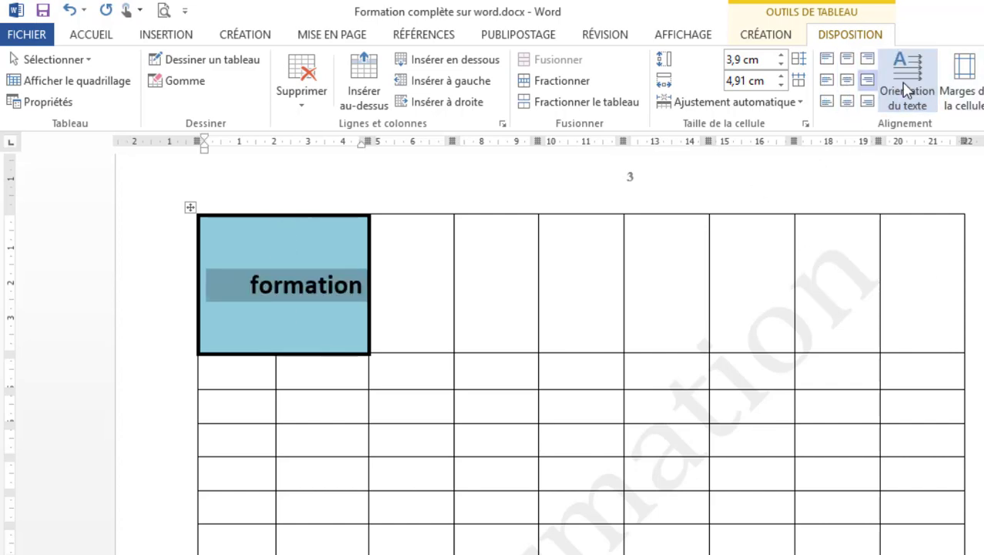
left_click(907, 89)
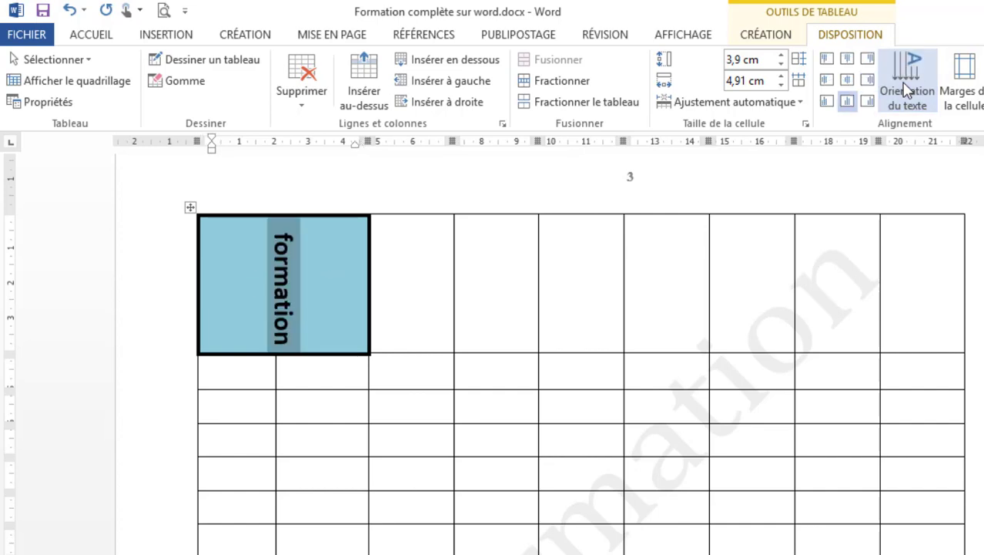
left_click(907, 89)
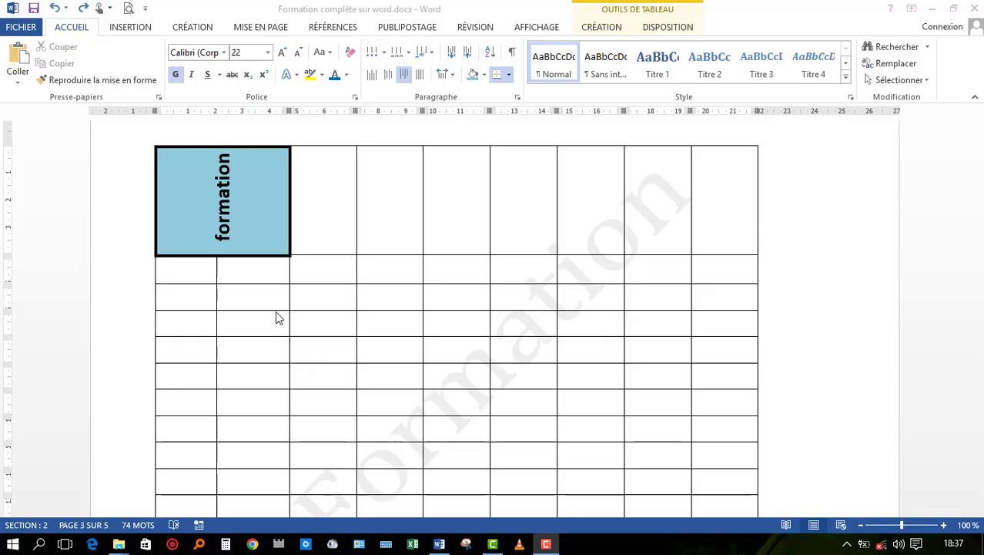
Return to the start of the document and review the BUREAUTIQUE text and the superscript and subscript examples.
scroll(275, 310, "up", 1)
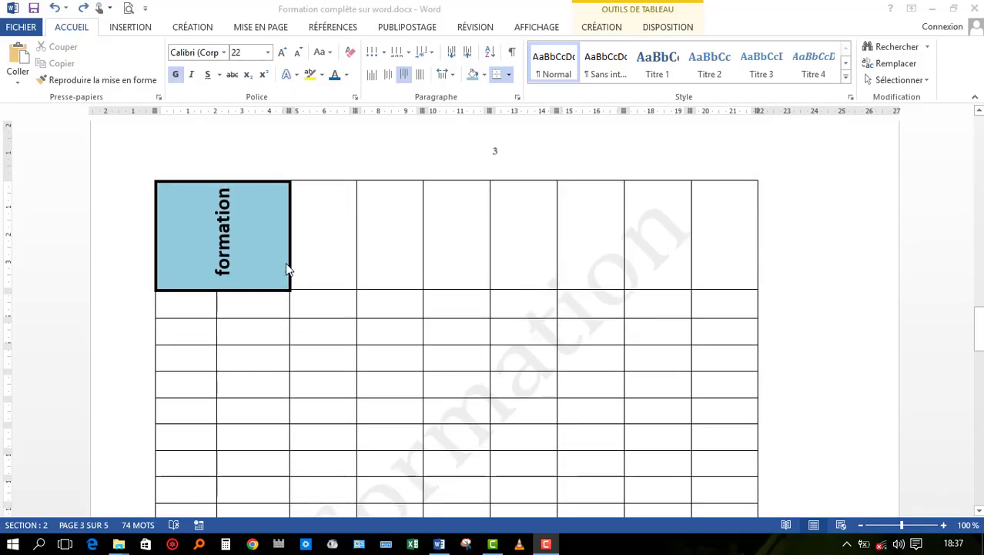
scroll(286, 267, "up", 8)
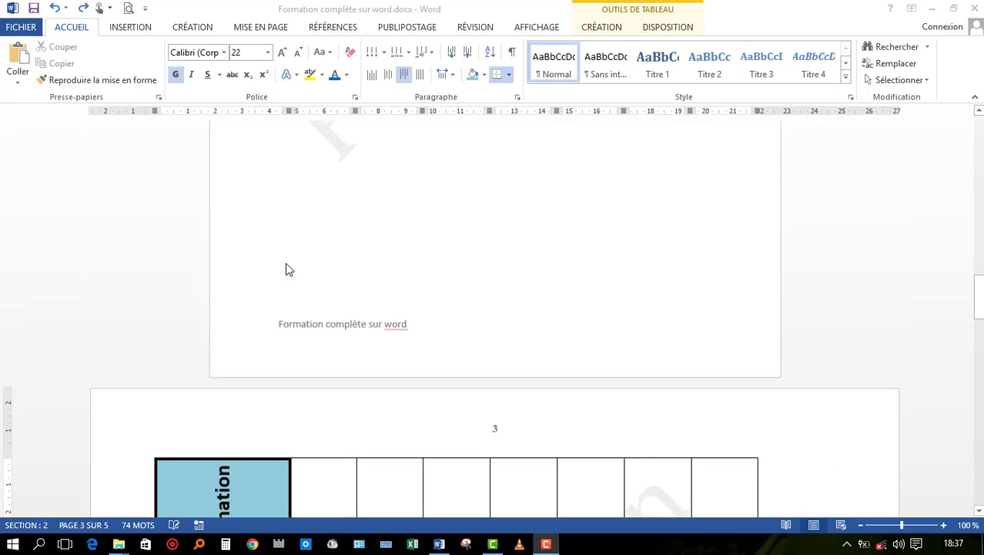
scroll(285, 266, "up", 10)
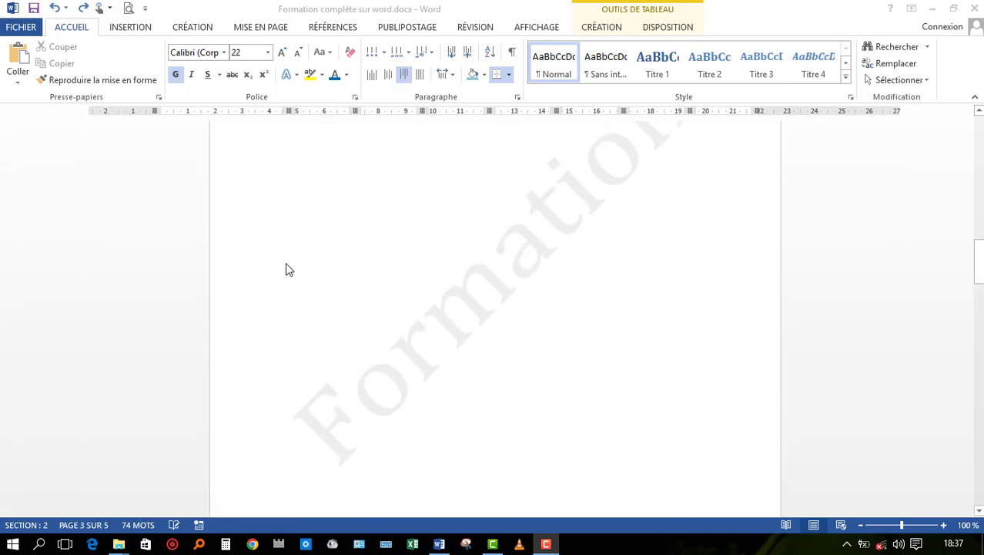
scroll(285, 269, "up", 15)
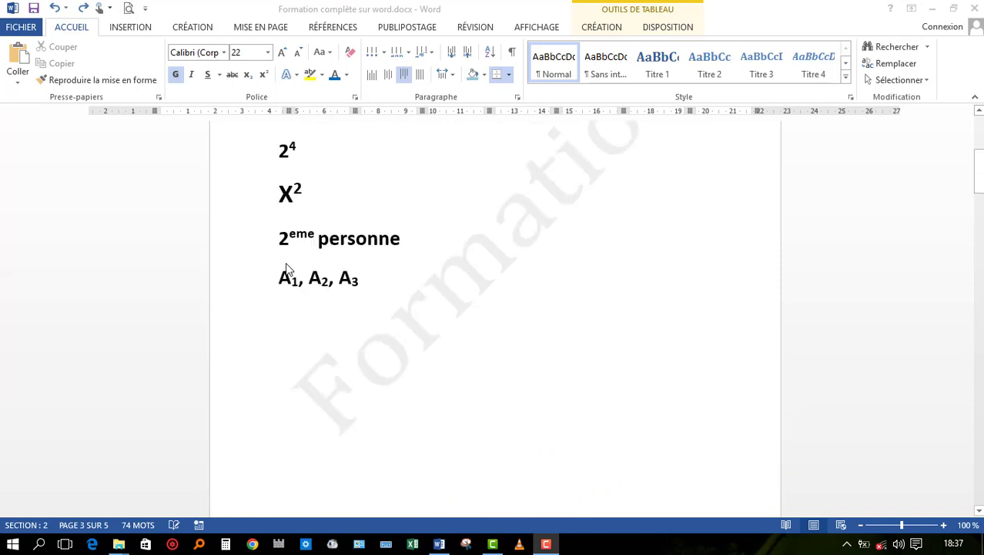
scroll(286, 268, "up", 3)
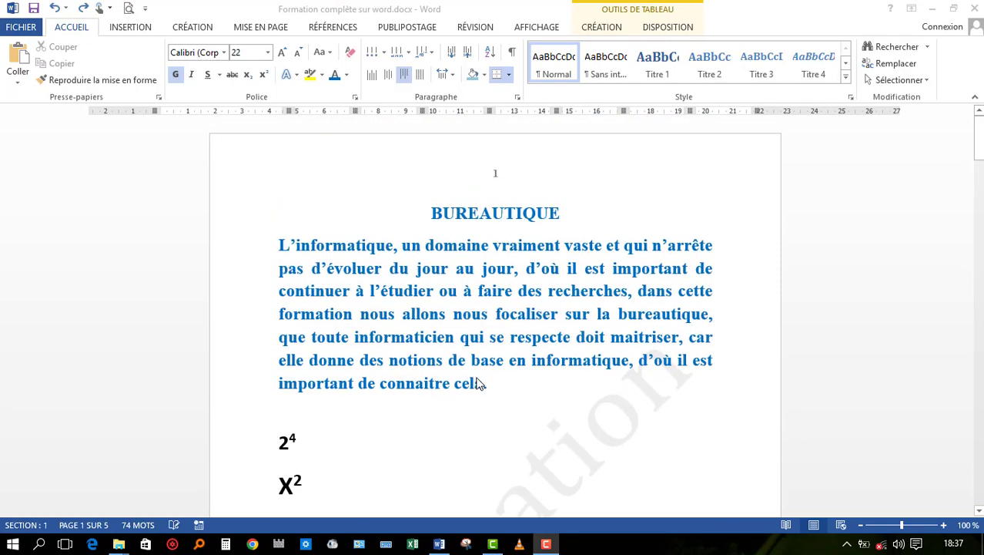
scroll(473, 379, "down", 3)
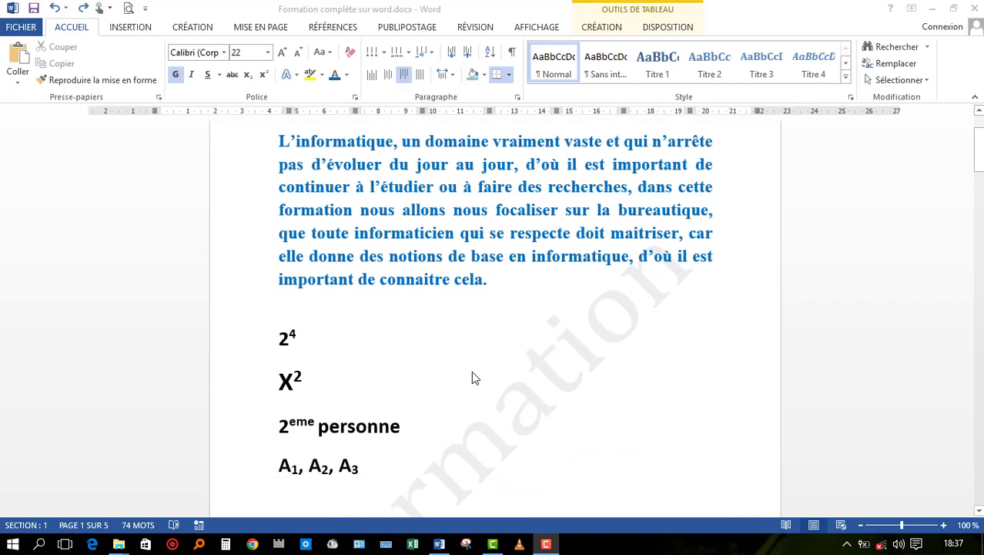
scroll(457, 371, "up", 3)
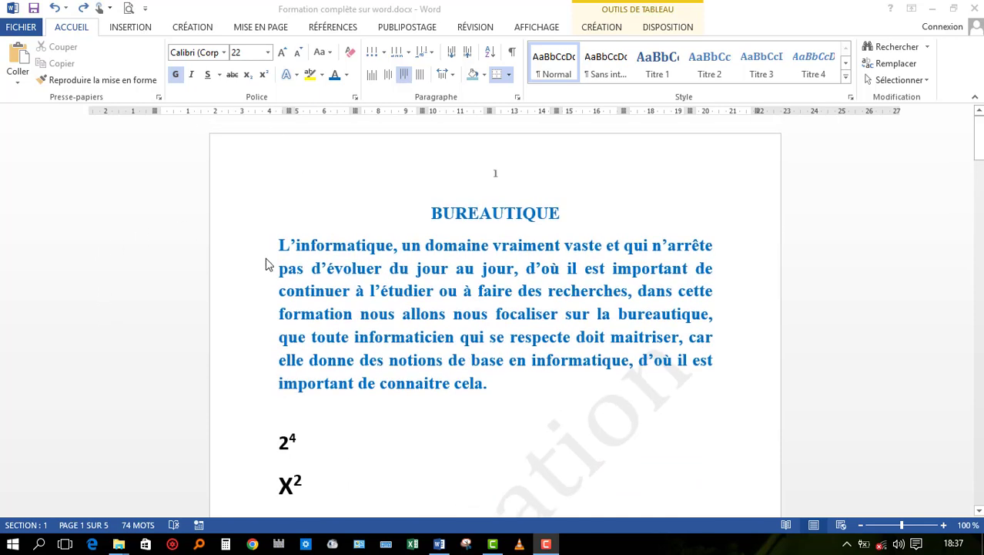
Look over the shapes available for insertion without choosing one.
key("alt+Tab")
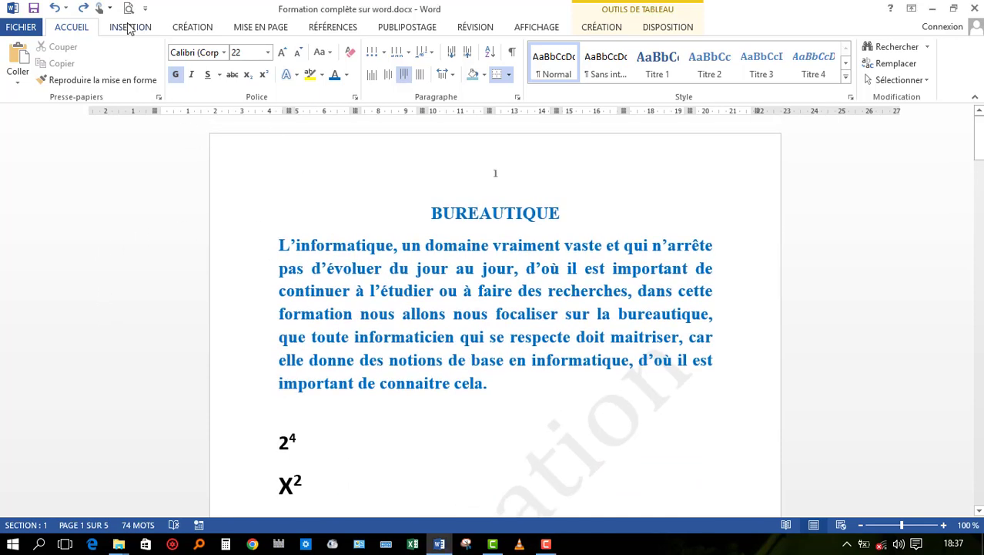
left_click(131, 29)
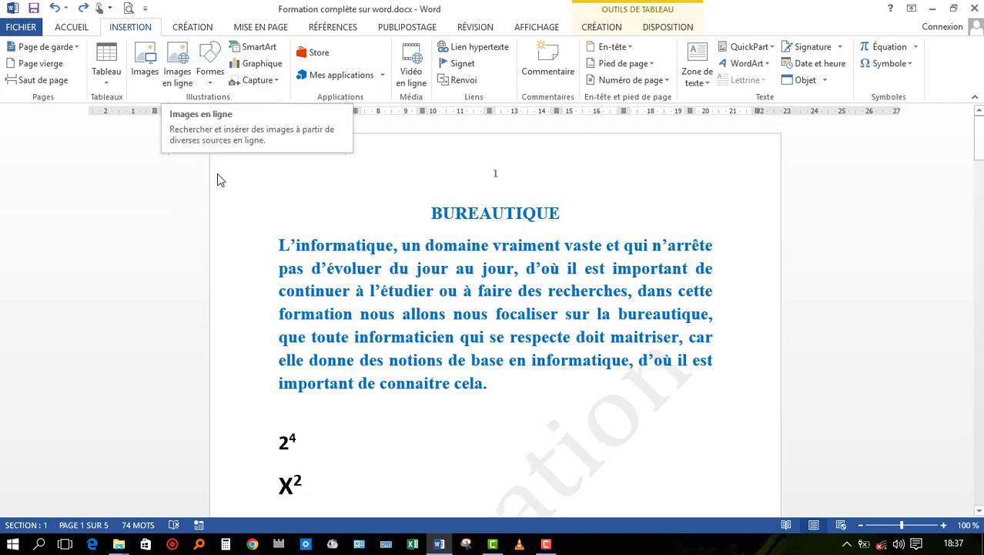
left_click(210, 70)
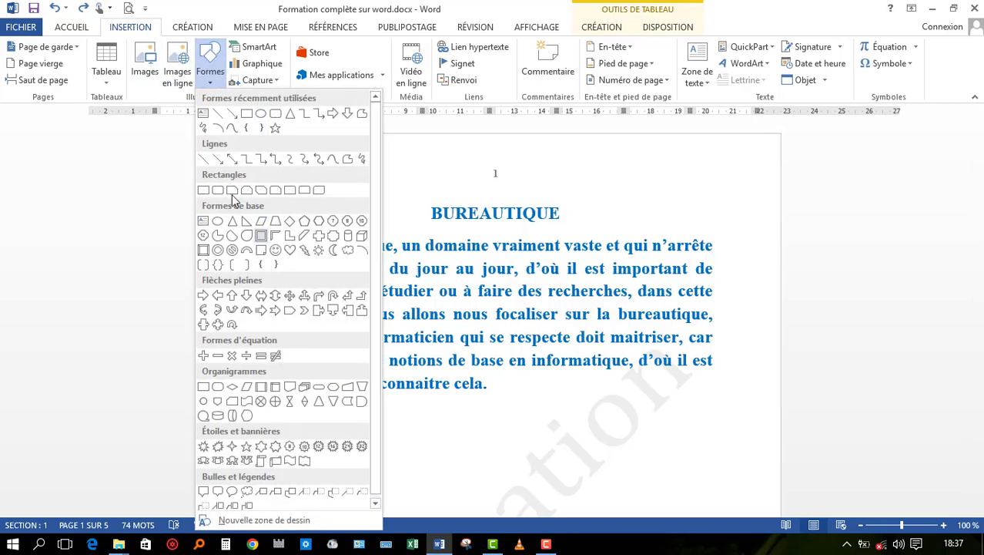
left_click(205, 66)
Try inserting the Excel and Word logo picture at the cursor in the table, and undo the insertion.
left_click(147, 65)
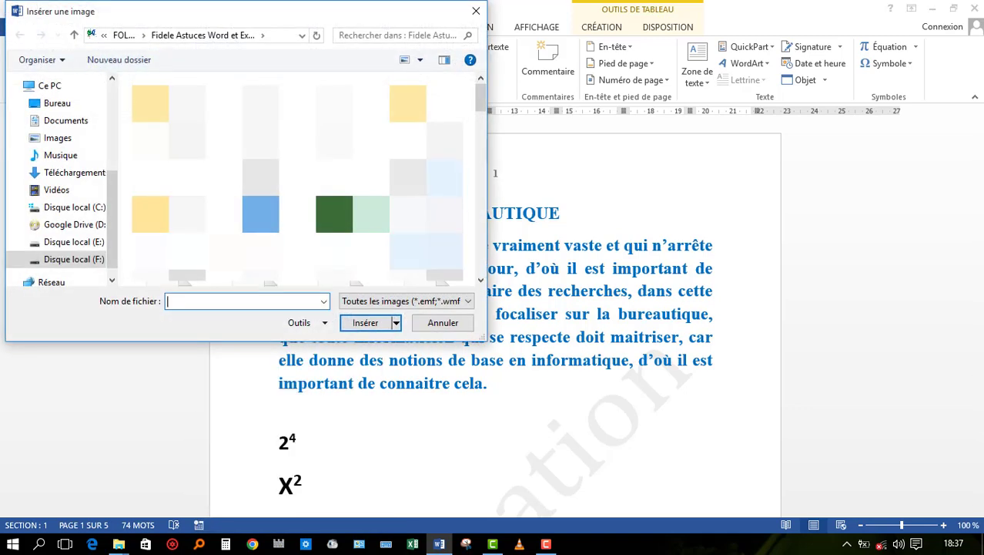
scroll(297, 178, "down", 3)
scroll(296, 178, "down", 2)
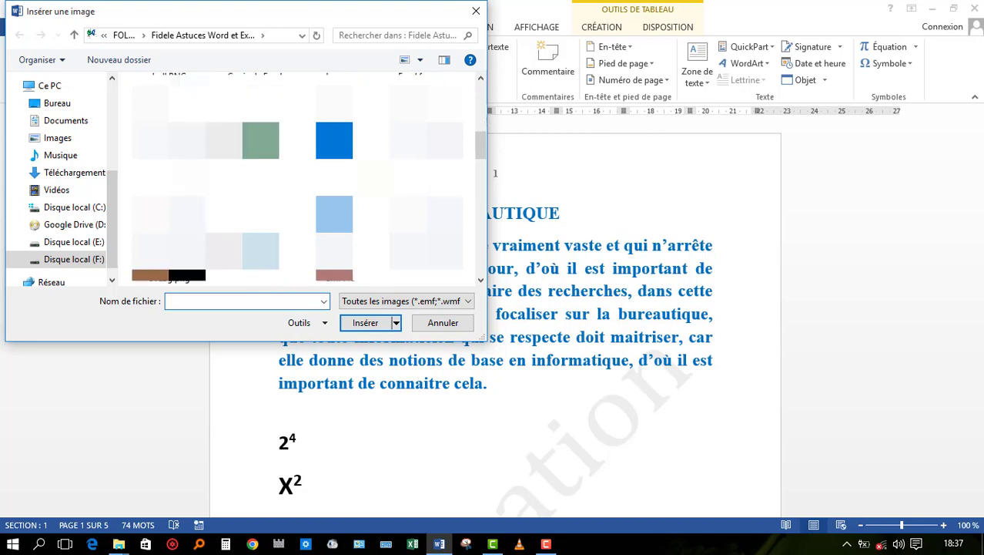
scroll(296, 177, "down", 2)
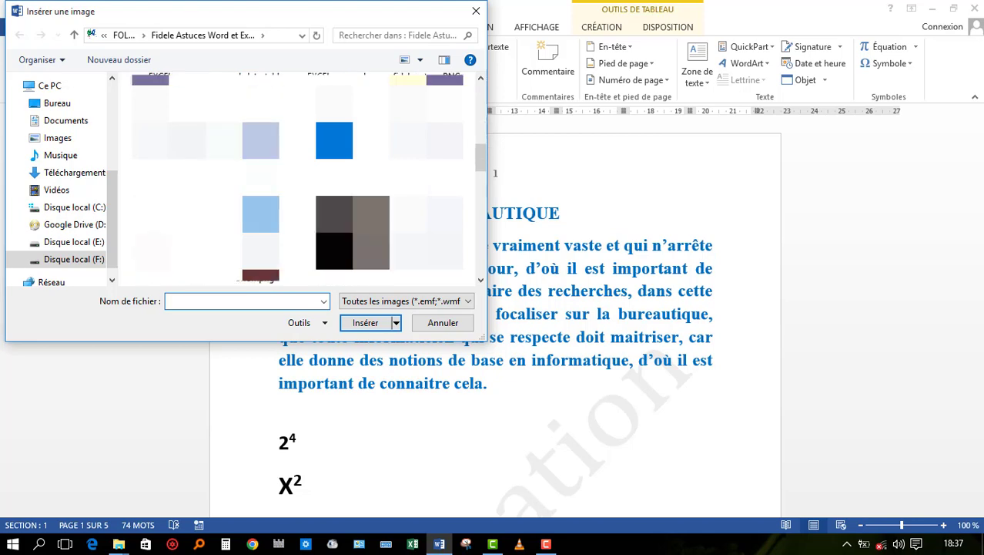
scroll(297, 177, "down", 2)
scroll(297, 177, "down", 2)
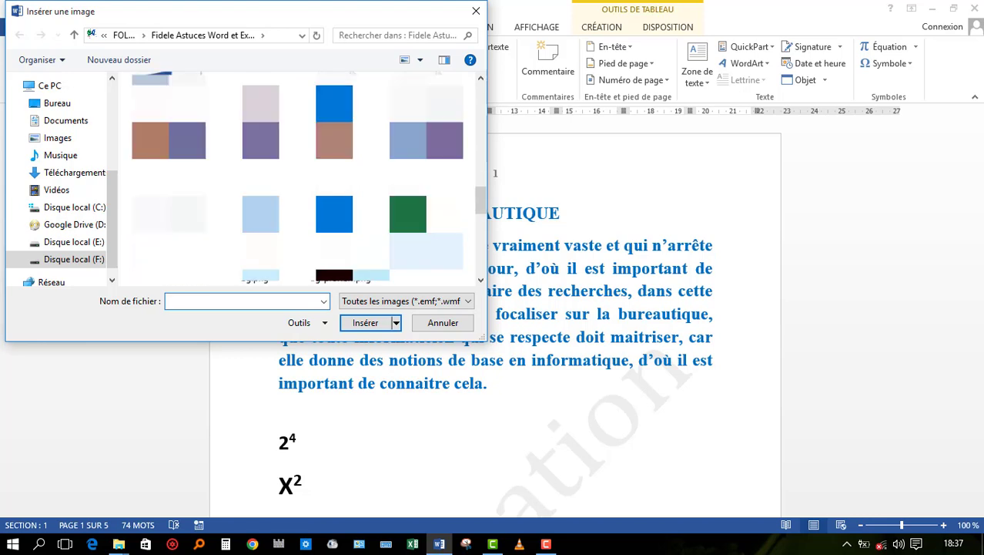
scroll(296, 177, "up", 3)
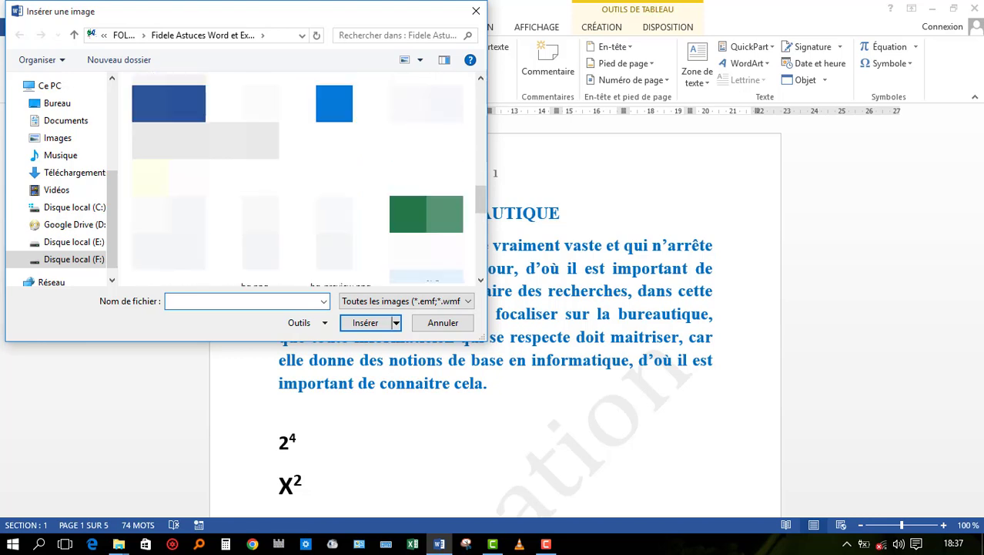
scroll(297, 177, "down", 1)
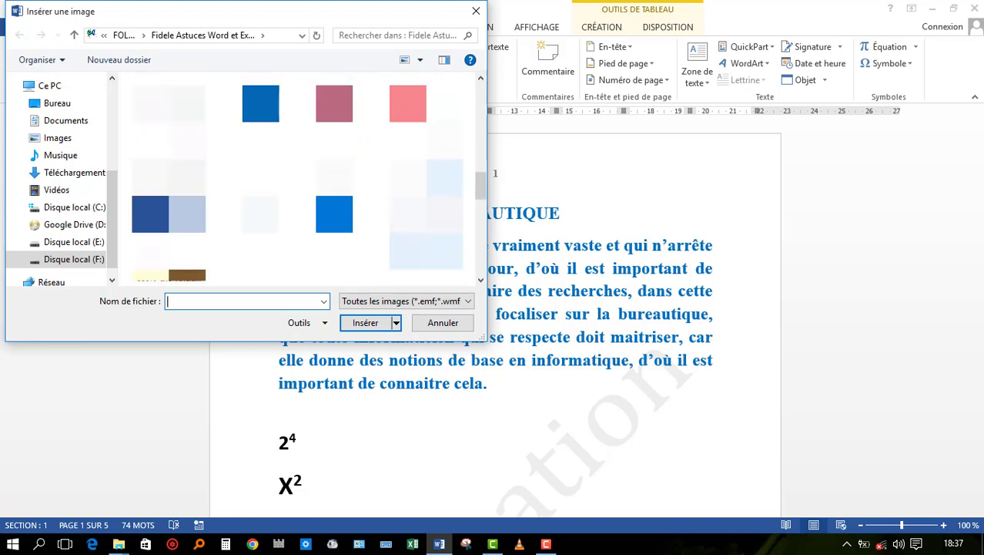
scroll(297, 177, "down", 1)
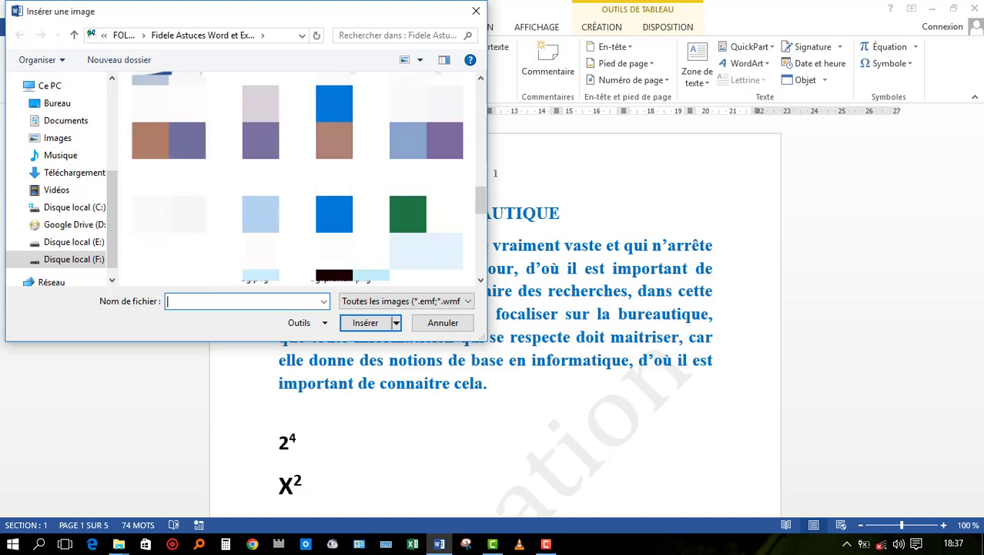
scroll(297, 177, "up", 2)
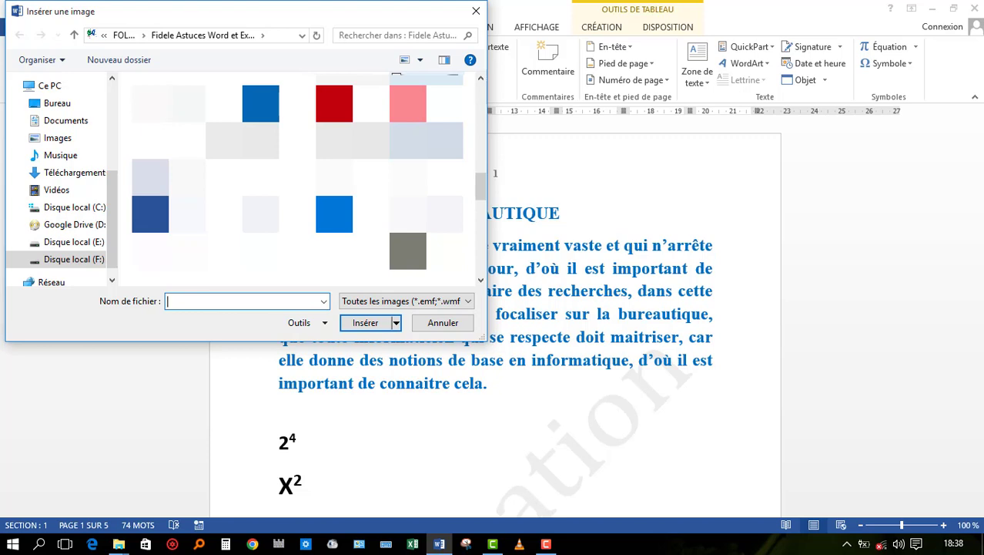
scroll(426, 154, "down", 3)
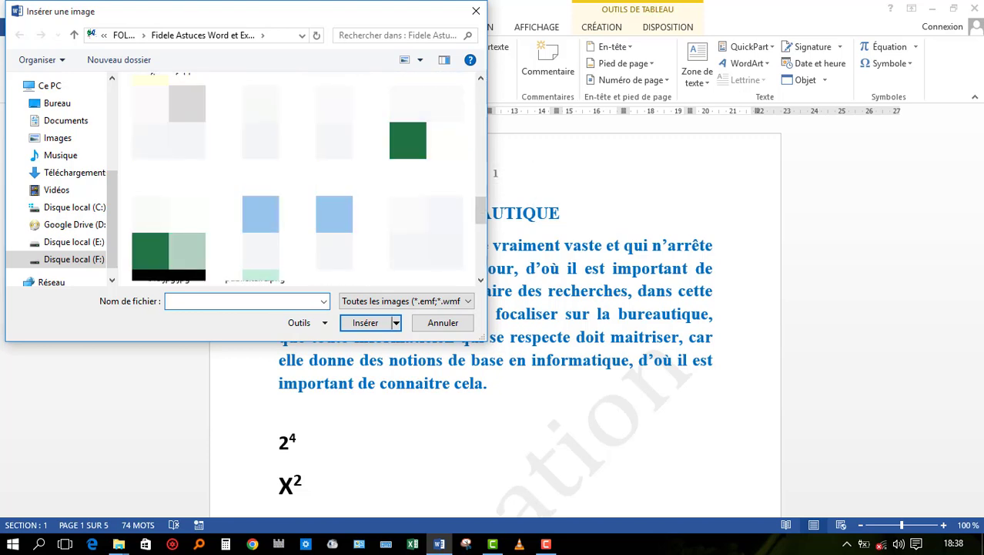
scroll(301, 177, "up", 2)
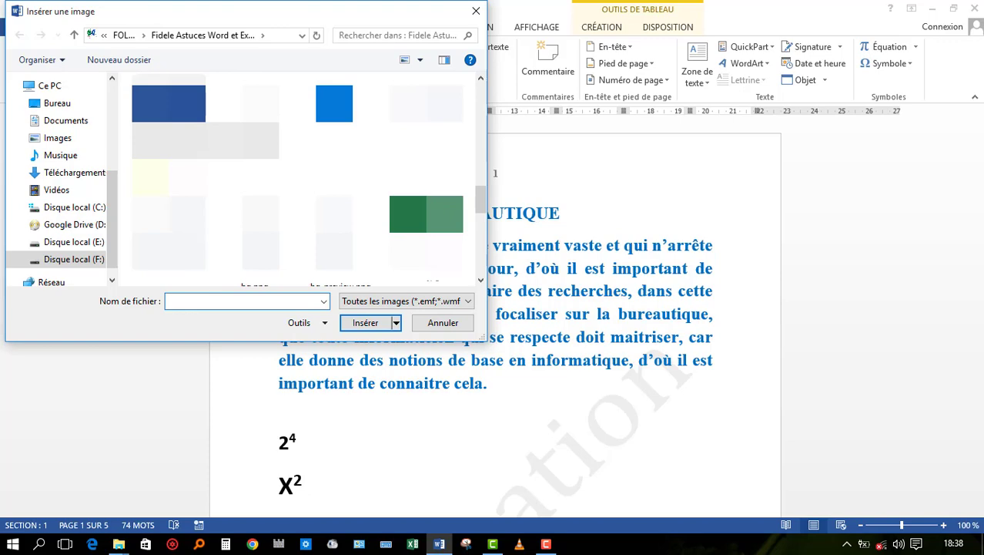
double_click(396, 76)
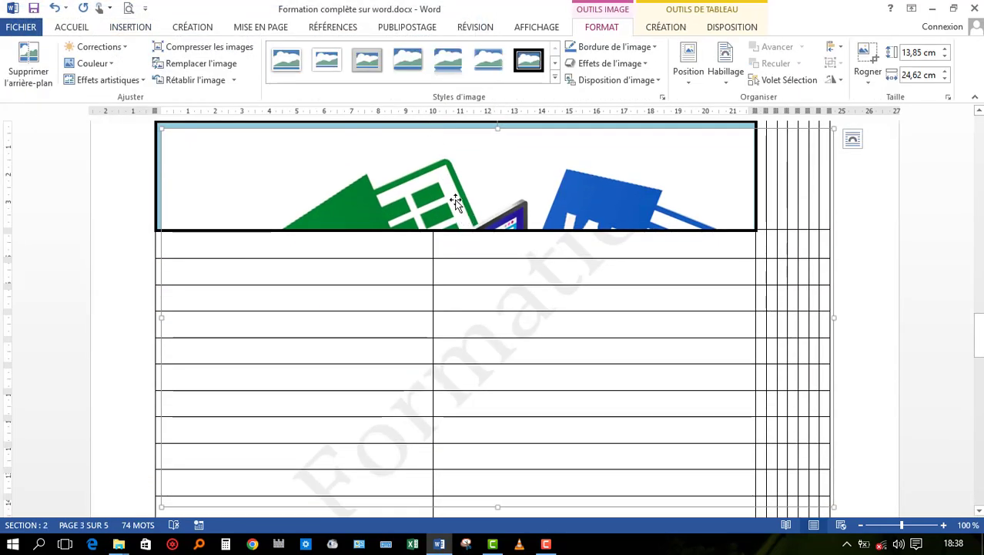
left_click(53, 7)
Insert the Excel and Word logo picture on a new line below the "A1, A2, A3" subscript example.
scroll(257, 274, "up", 3)
scroll(254, 279, "up", 20)
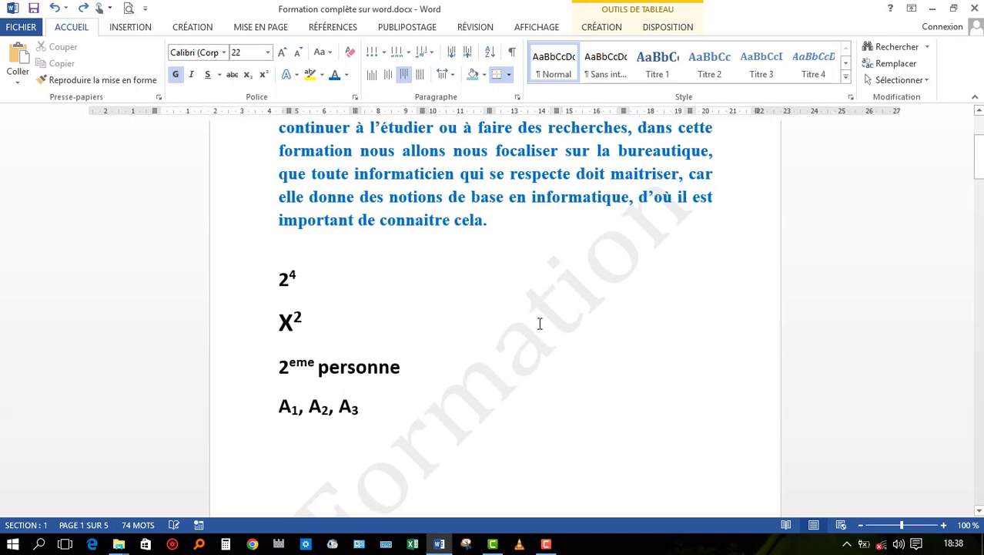
scroll(412, 321, "down", 3)
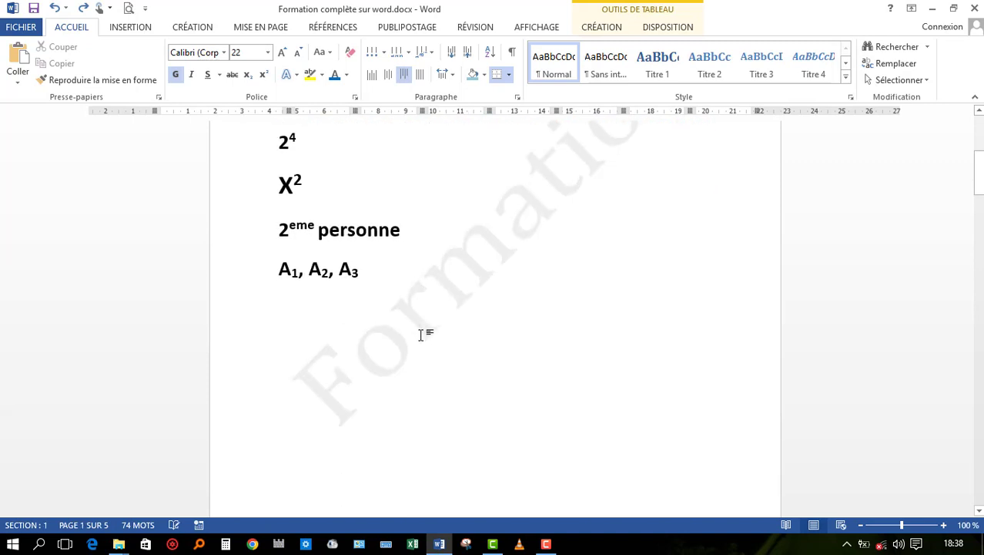
left_click(377, 279)
key("Return")
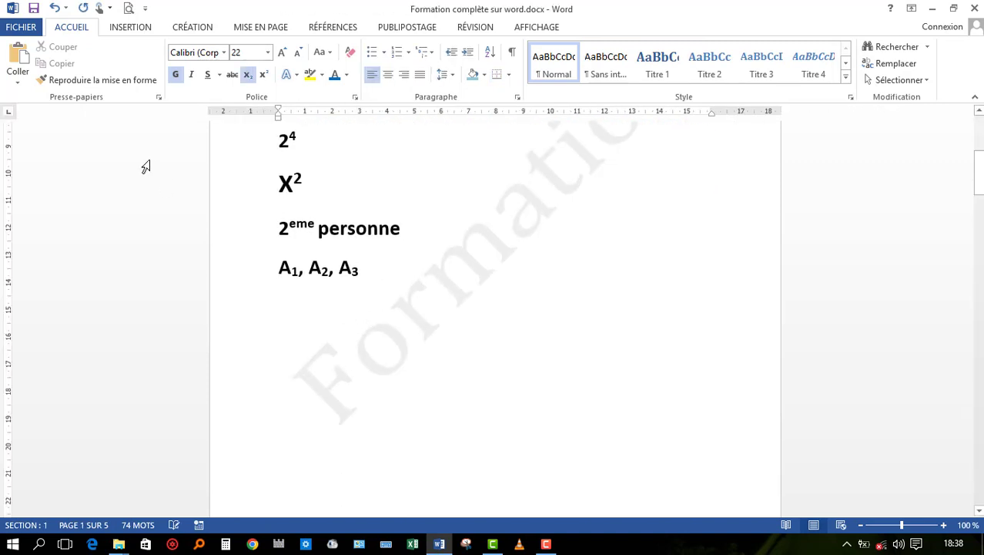
left_click(128, 31)
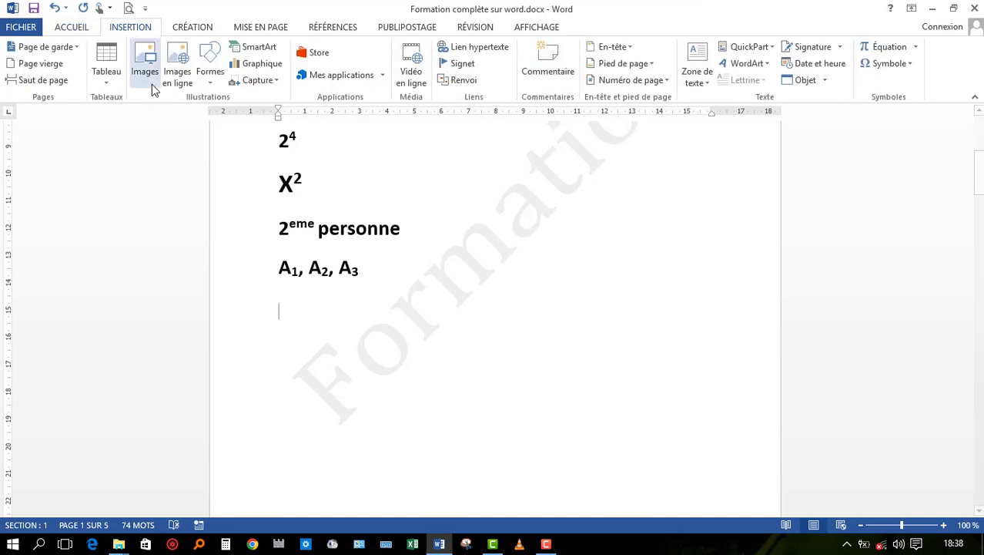
left_click(151, 83)
scroll(296, 177, "down", 5)
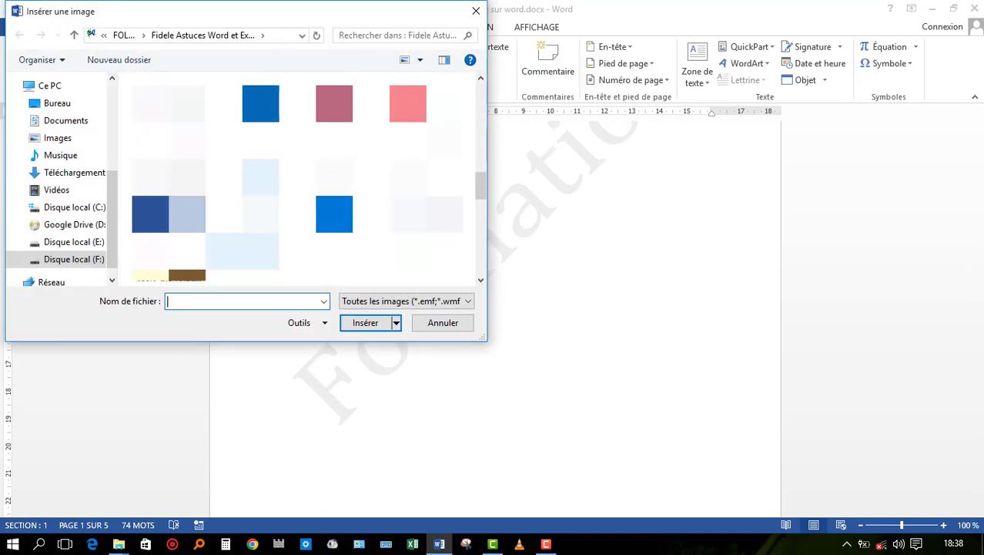
scroll(297, 177, "down", 2)
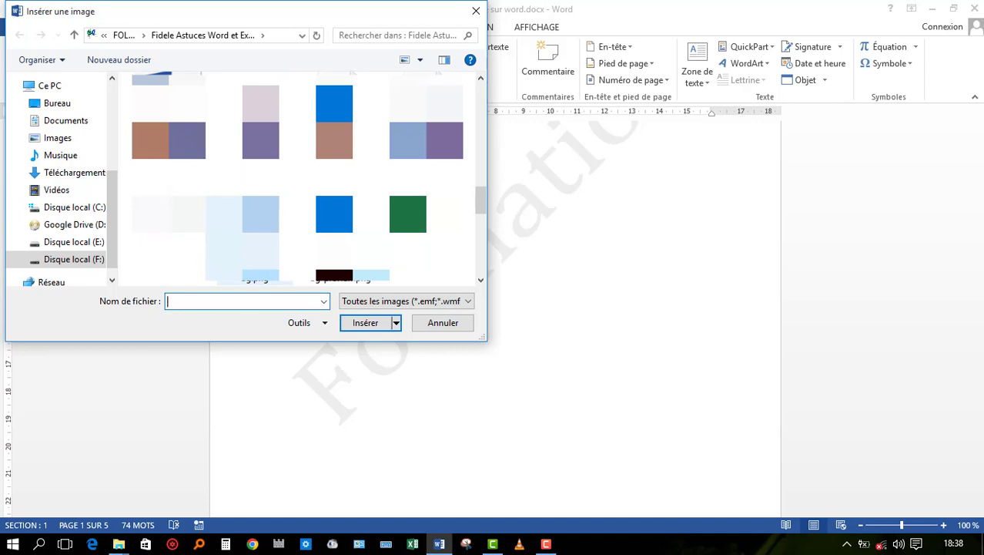
double_click(408, 278)
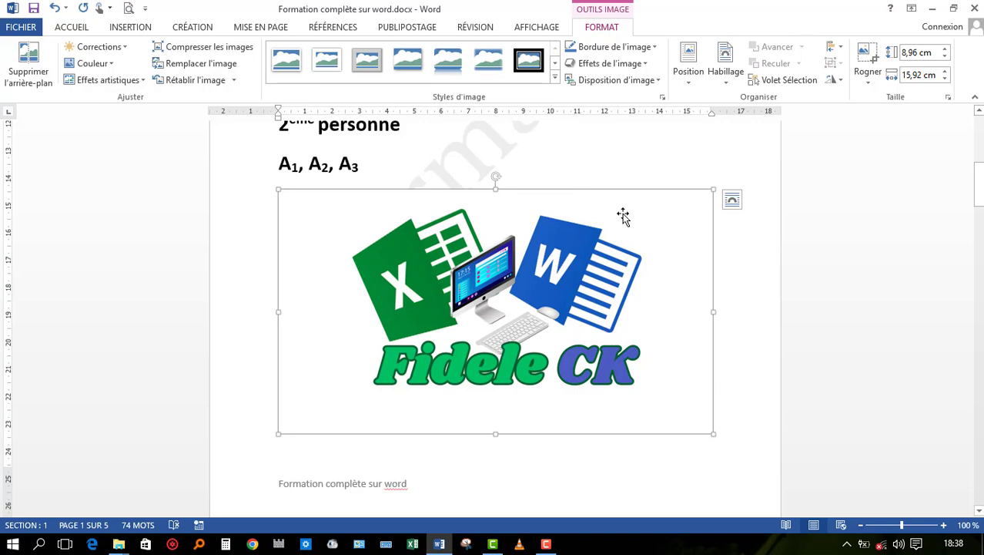
Try to move the inserted picture freely while it is still in line with the text.
left_click_drag(508, 337, 513, 308)
left_click_drag(544, 262, 536, 280)
left_click_drag(638, 241, 565, 279)
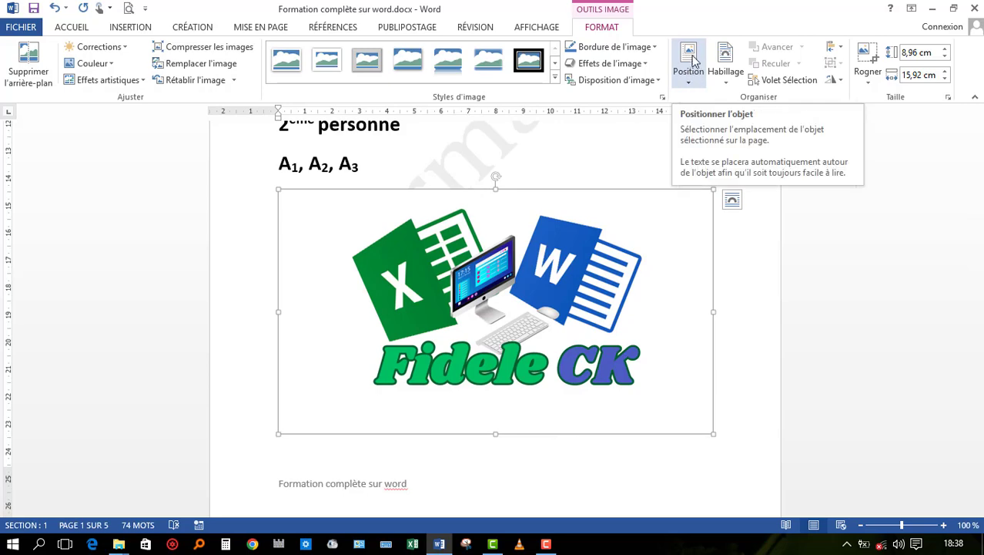
Position the picture at the page's bottom centre with text wrapping, and move it up just below the "A1, A2, A3" line.
left_click(691, 64)
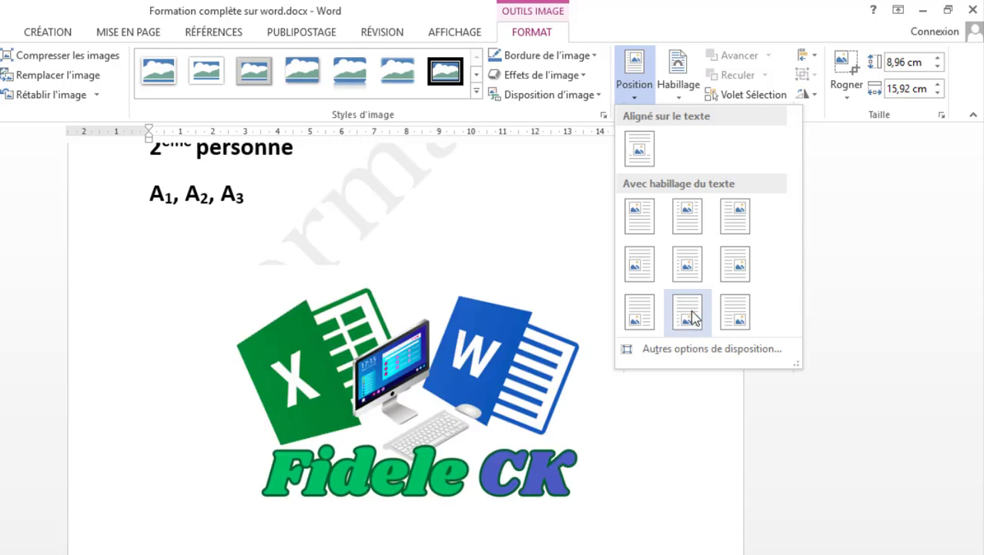
left_click(697, 312)
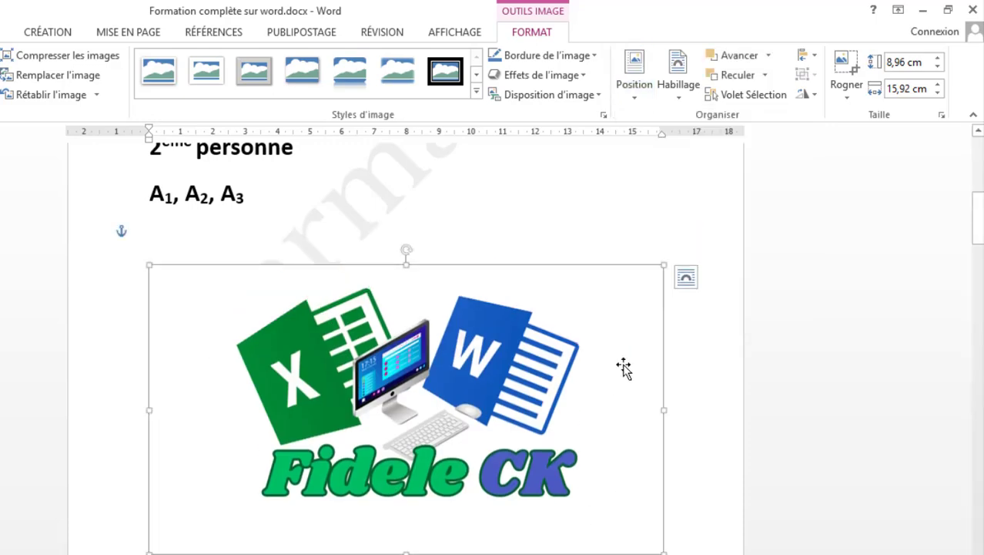
left_click_drag(481, 386, 488, 345)
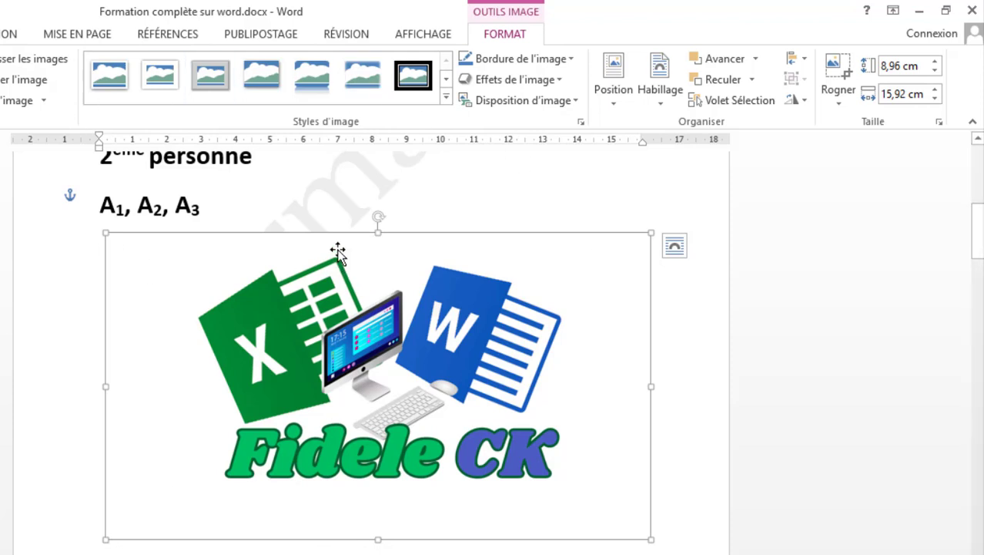
Crop the white margins off all four sides of the logo picture, to about 7.09 cm high and 10.82 cm wide.
left_click(843, 94)
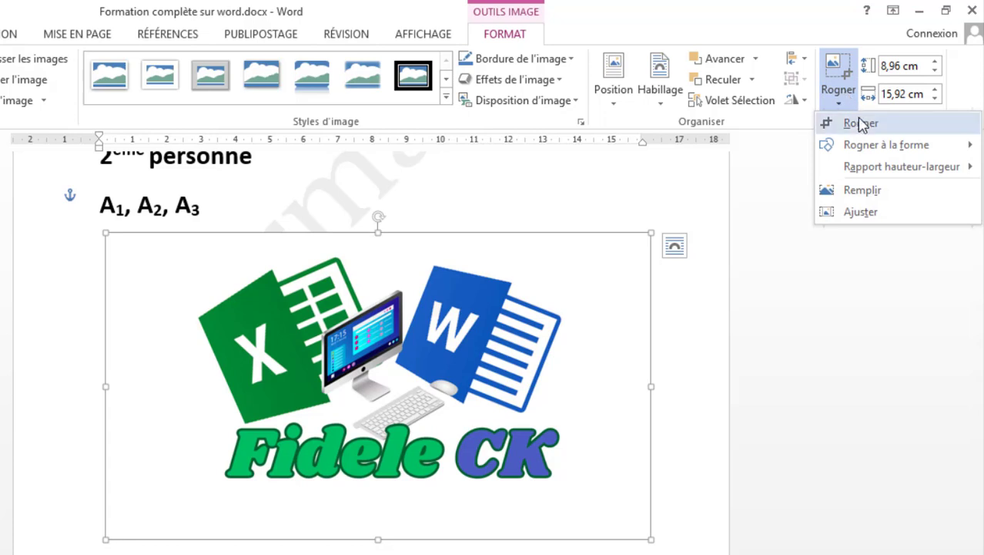
left_click(842, 95)
left_click(845, 71)
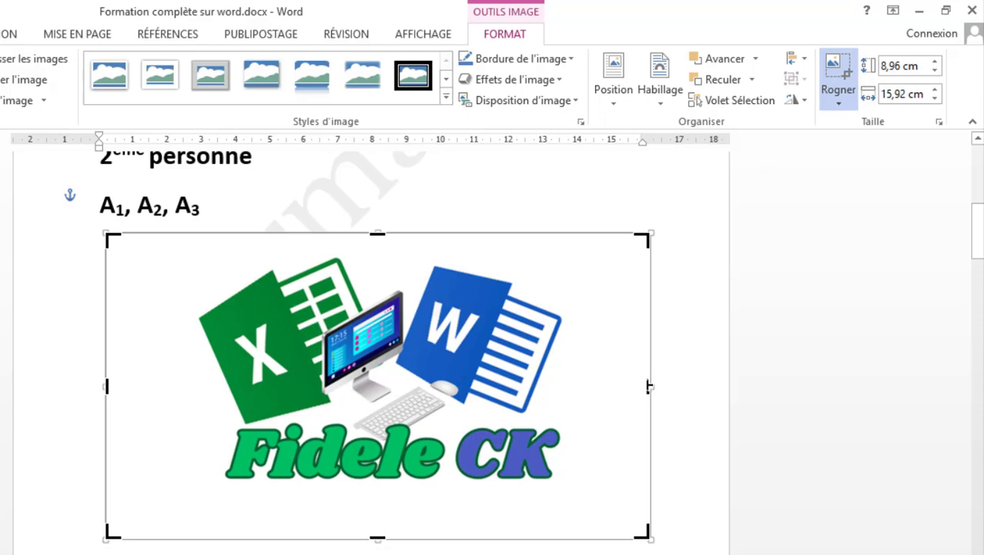
left_click_drag(636, 386, 564, 379)
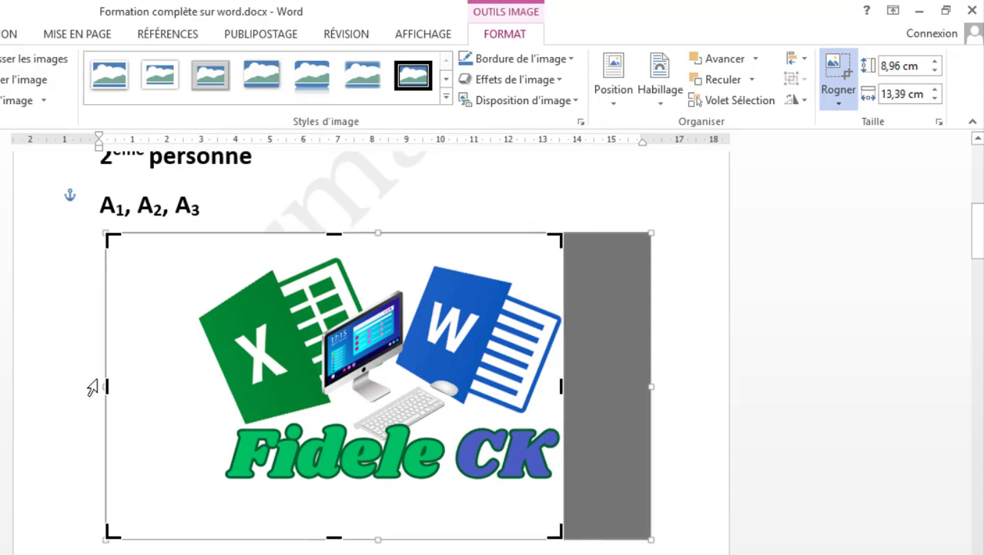
left_click_drag(107, 386, 194, 392)
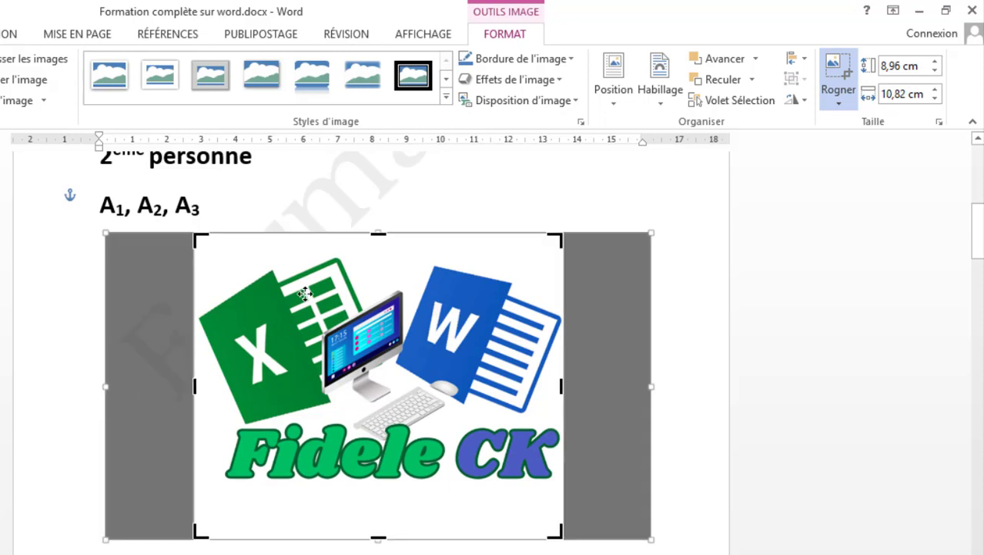
left_click_drag(378, 235, 377, 255)
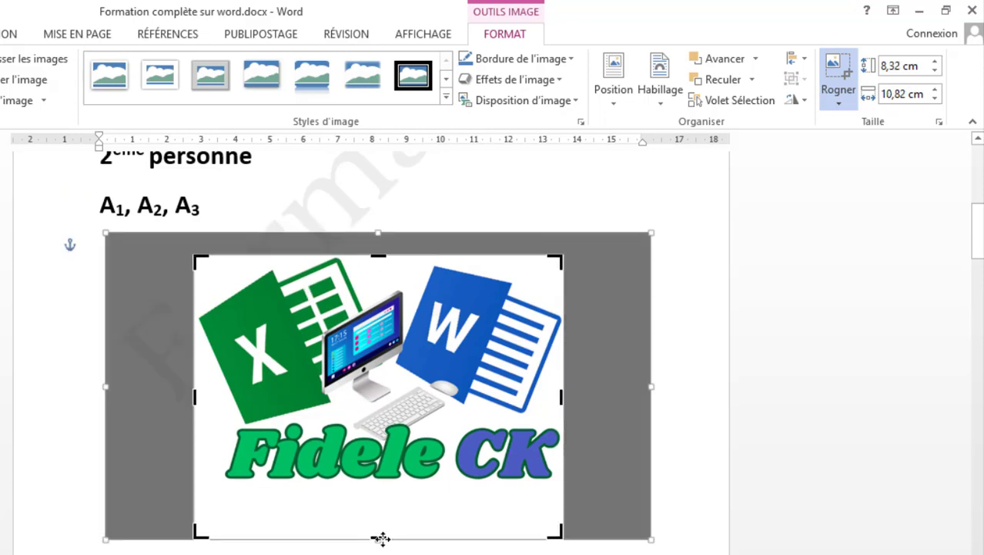
left_click_drag(380, 538, 386, 496)
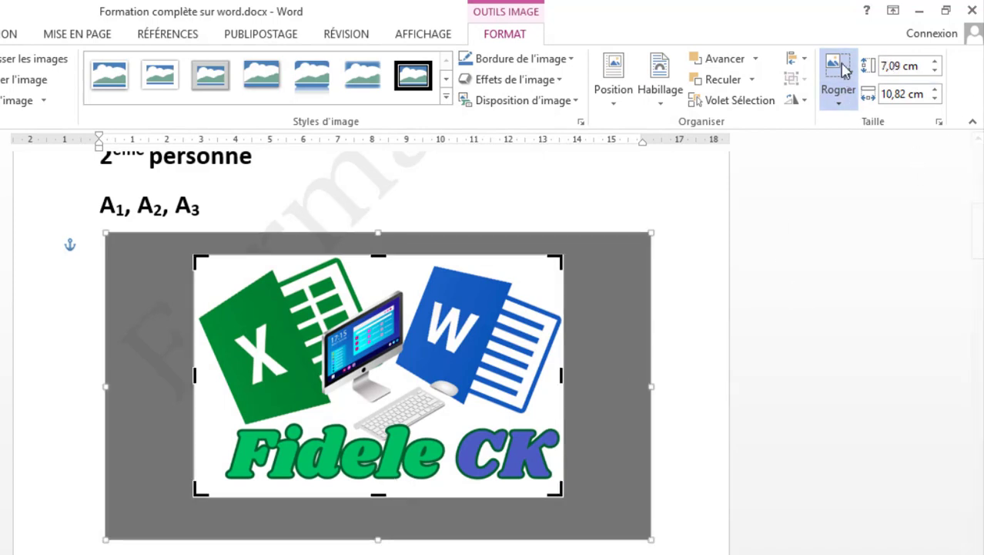
left_click(834, 71)
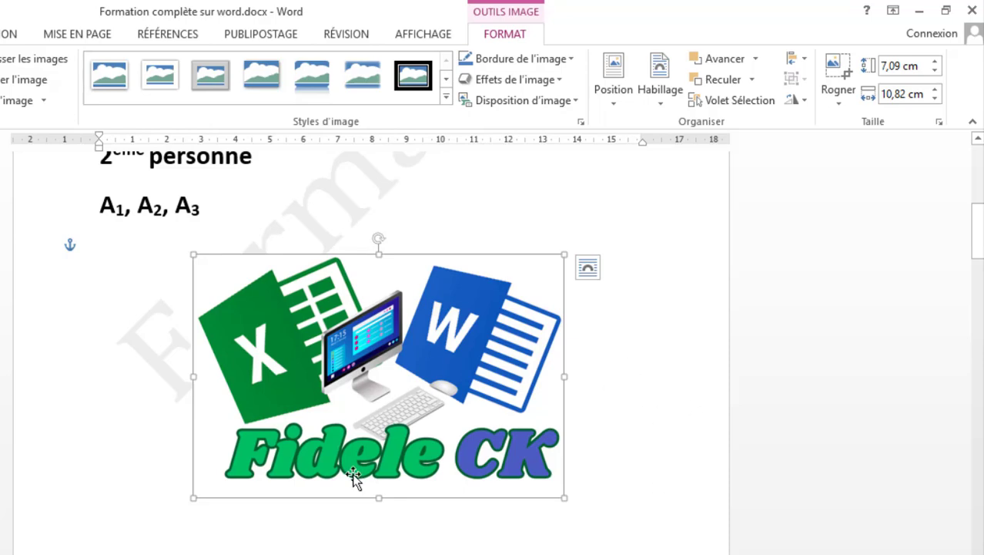
Move the cropped picture into the paragraph under the BUREAUTIQUE title and set its text wrapping to Derrière le texte.
left_click_drag(427, 445, 573, 45)
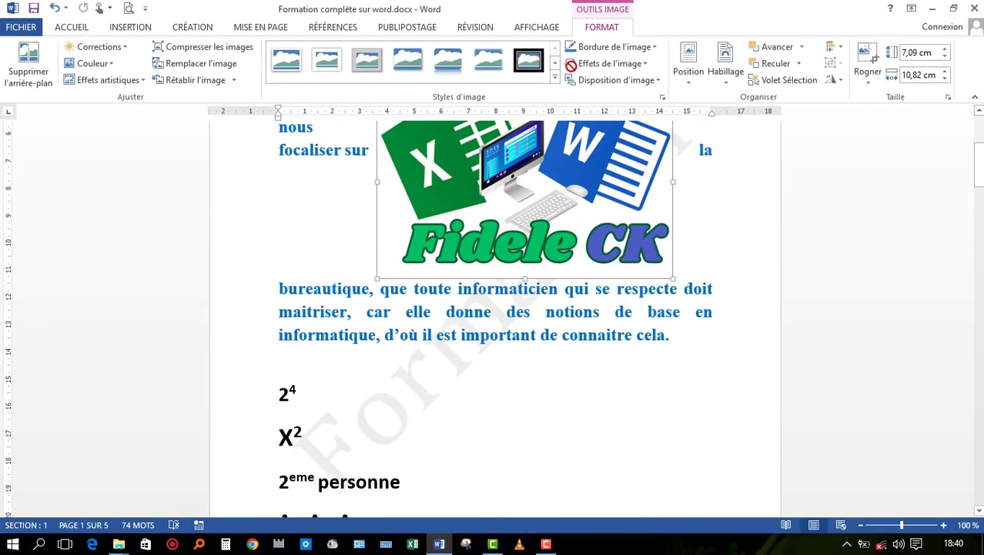
left_click_drag(524, 200, 452, 268)
left_click_drag(622, 314, 543, 258)
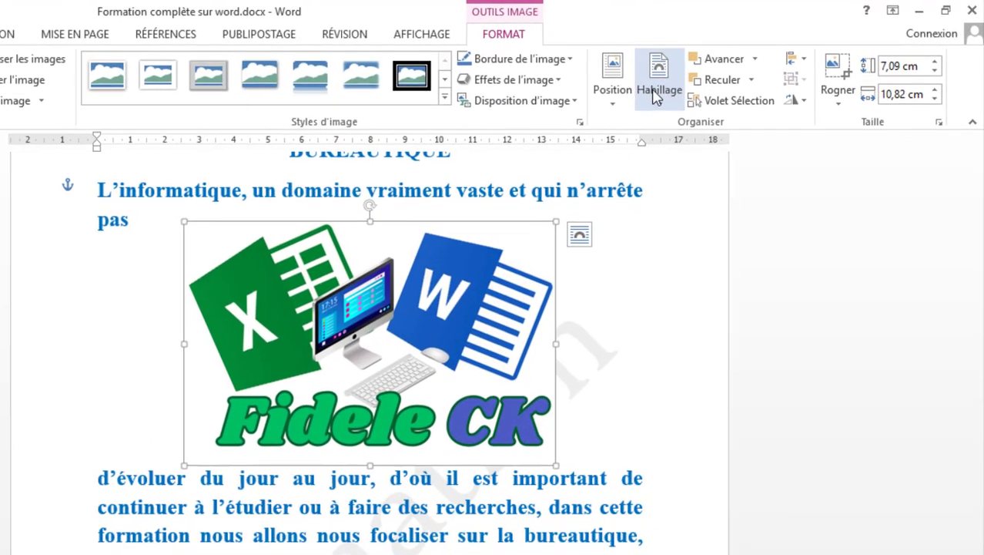
left_click(723, 74)
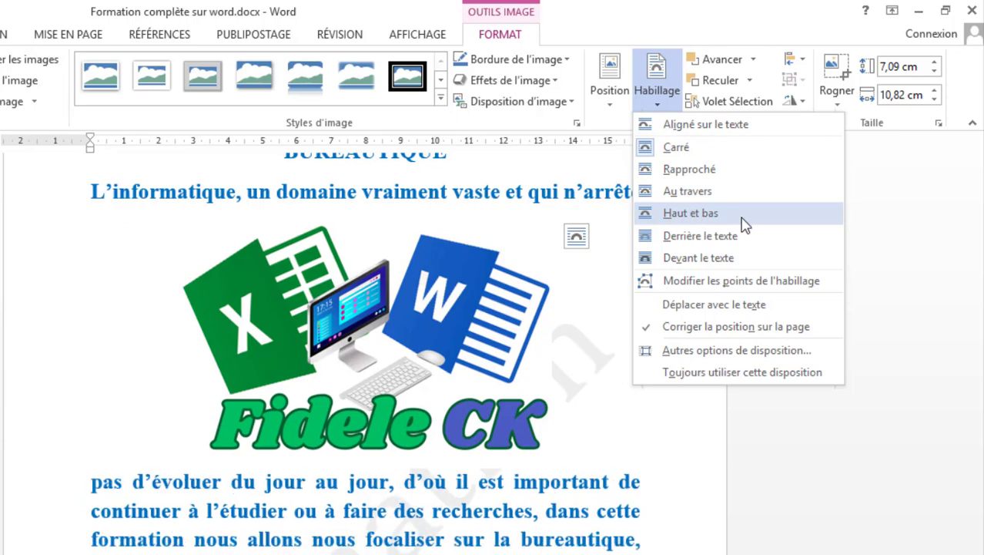
left_click(698, 237)
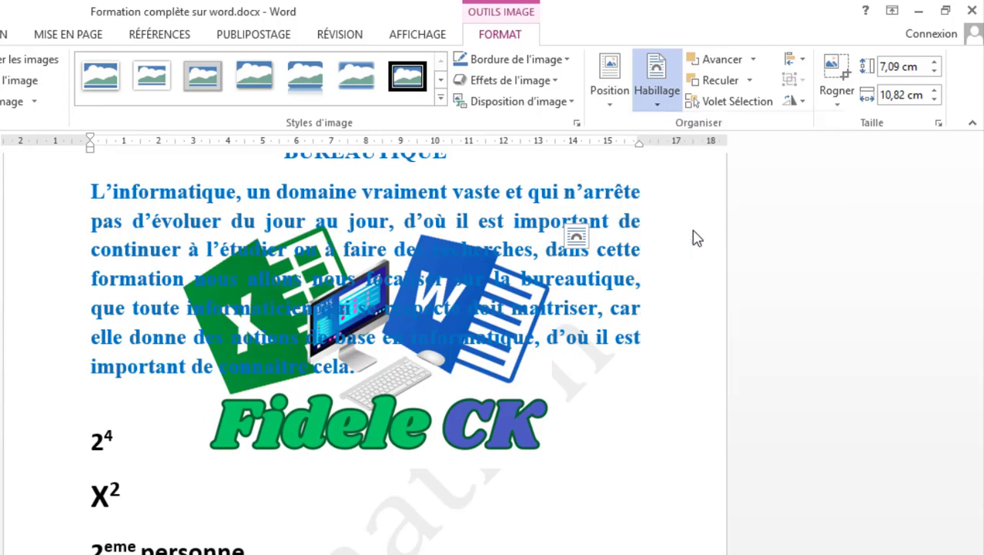
Change the font colour of the whole paragraph under the BUREAUTIQUE title to the standard orange.
left_click_drag(663, 337, 647, 225)
left_click_drag(651, 368, 100, 191)
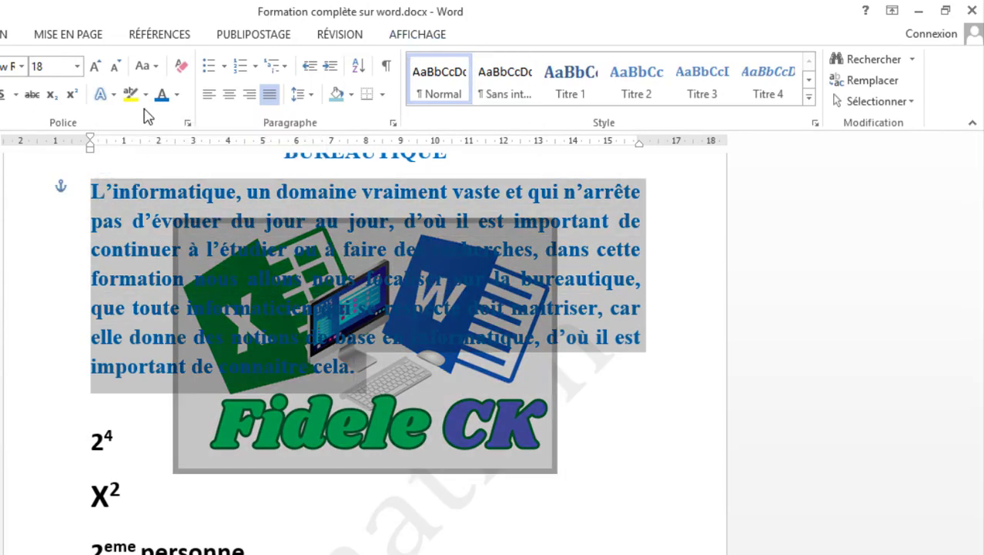
left_click(176, 94)
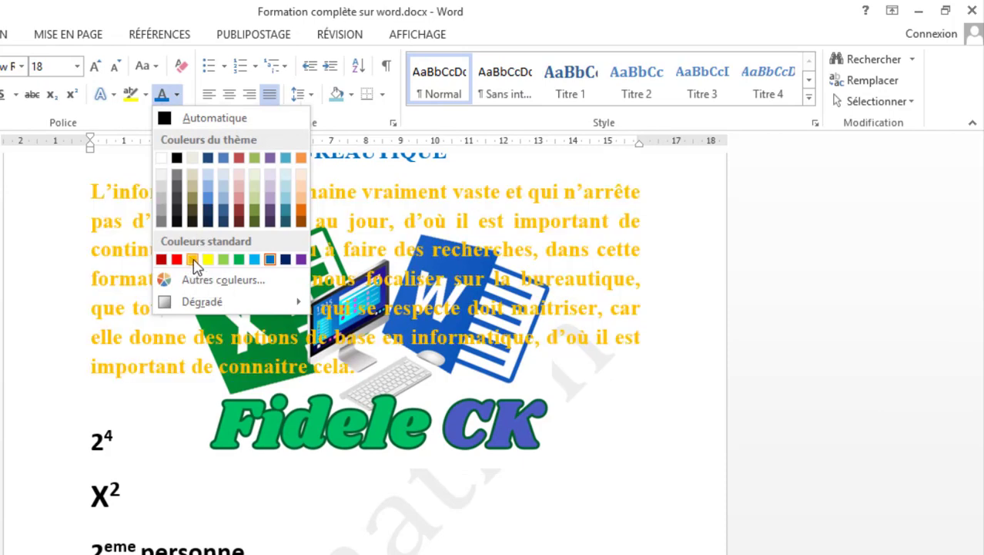
left_click(192, 260)
left_click(617, 411)
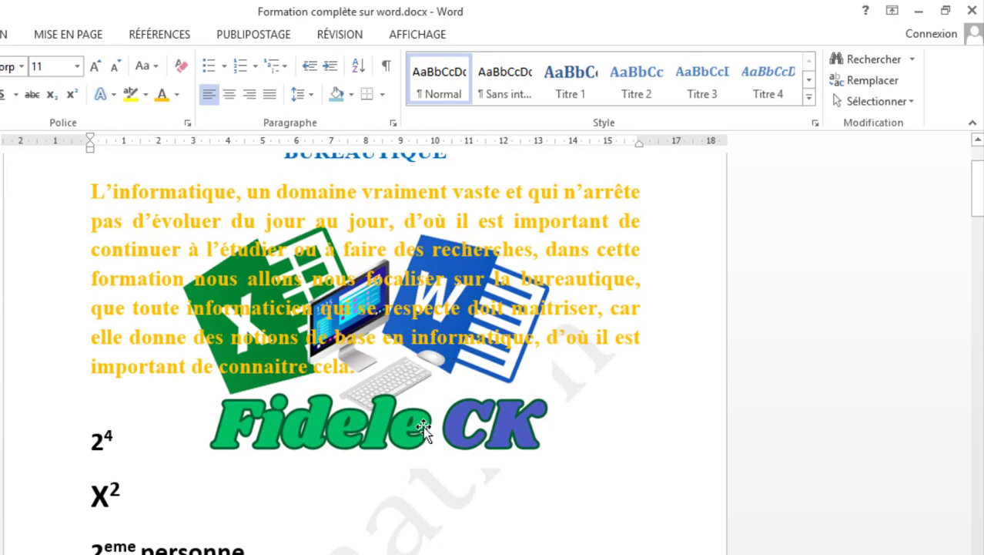
Set the logo picture's text wrapping to Devant le texte and move it slightly up over the paragraph.
scroll(442, 356, "up", 3)
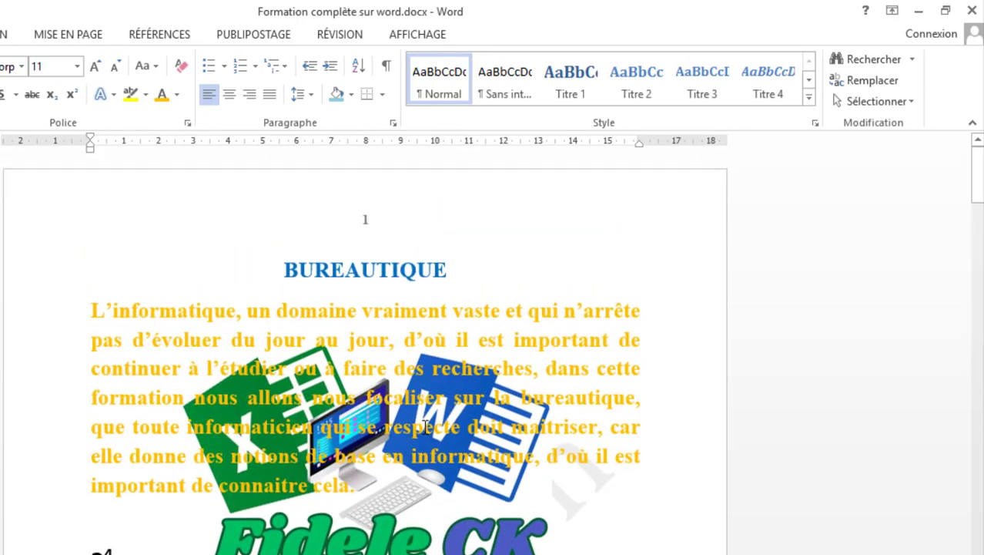
left_click(459, 539)
left_click(501, 35)
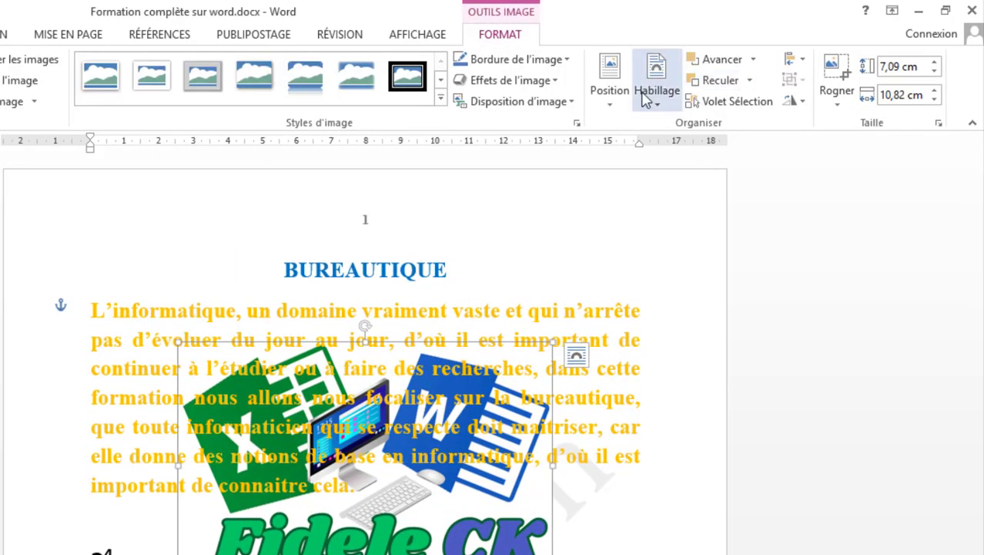
left_click(646, 98)
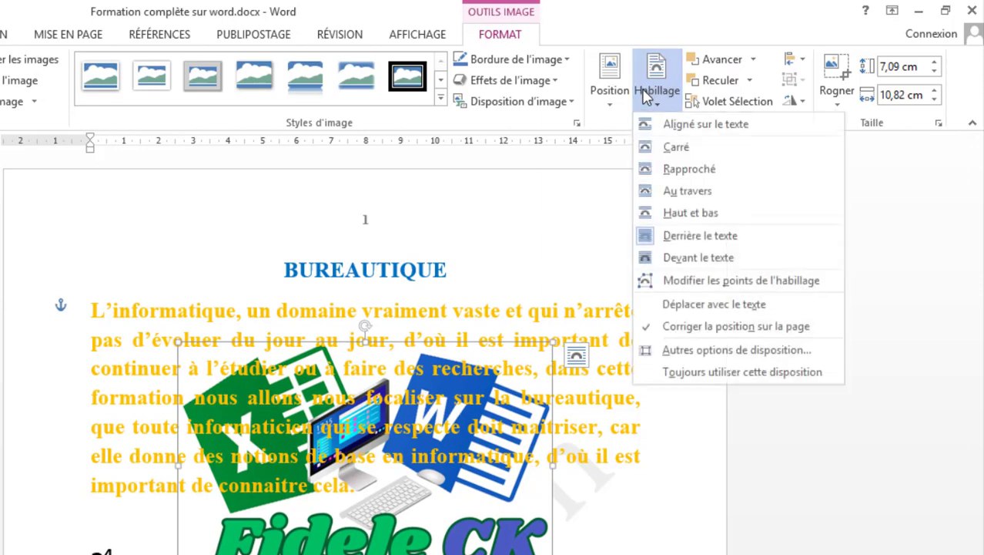
left_click(703, 260)
left_click_drag(387, 468, 395, 423)
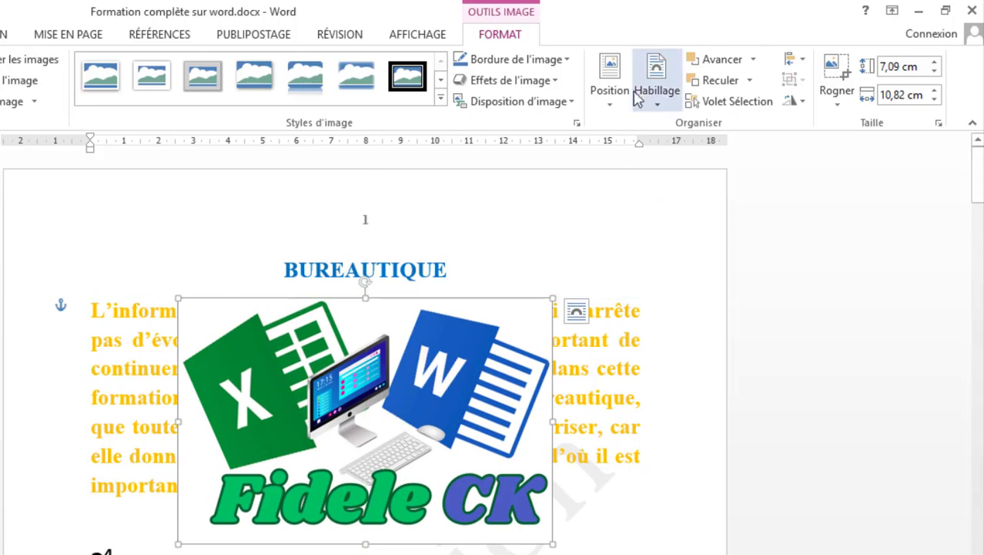
Set the picture's text wrapping to Derrière le texte and move it below the paragraph, against the right margin beside the 2⁴ and X² lines.
left_click(645, 98)
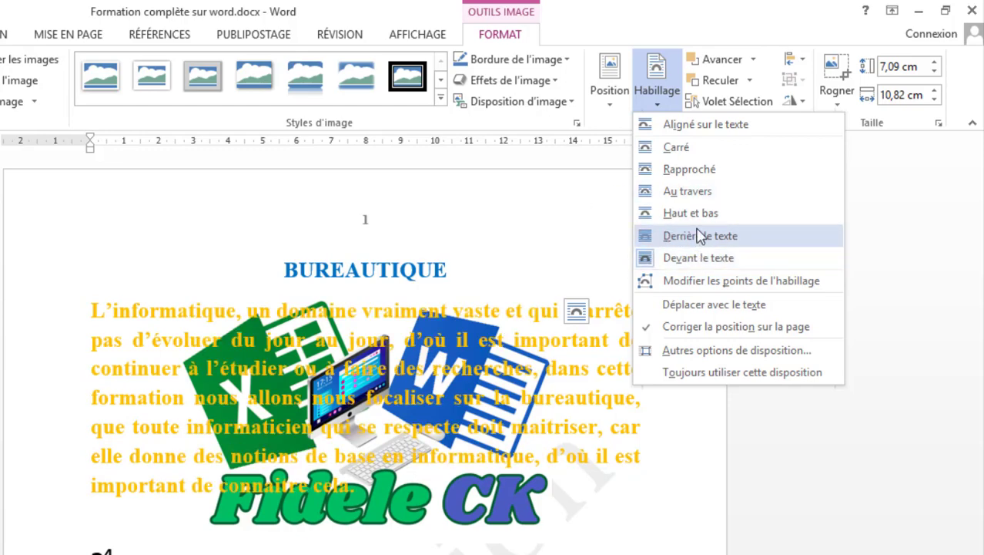
left_click(700, 237)
left_click_drag(440, 523, 527, 532)
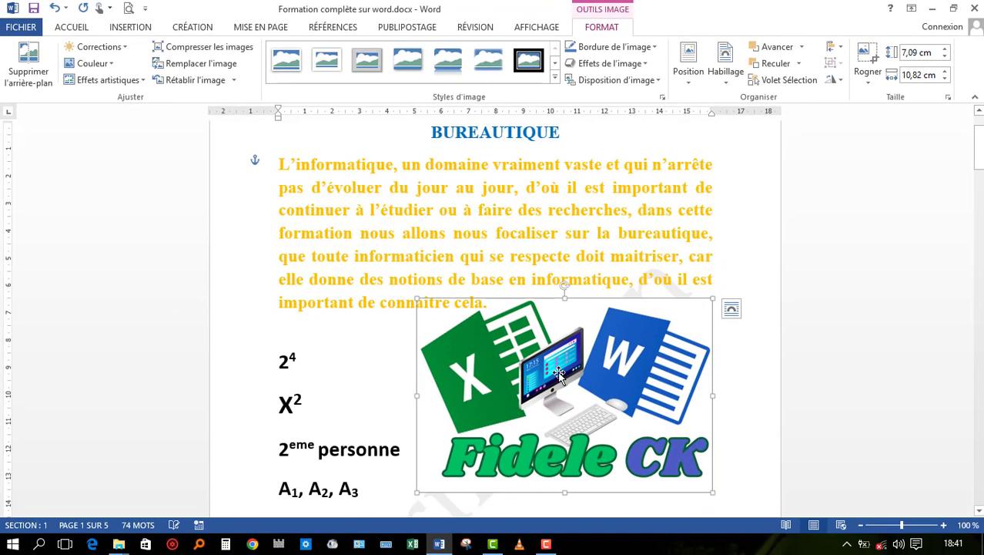
left_click_drag(560, 373, 559, 373)
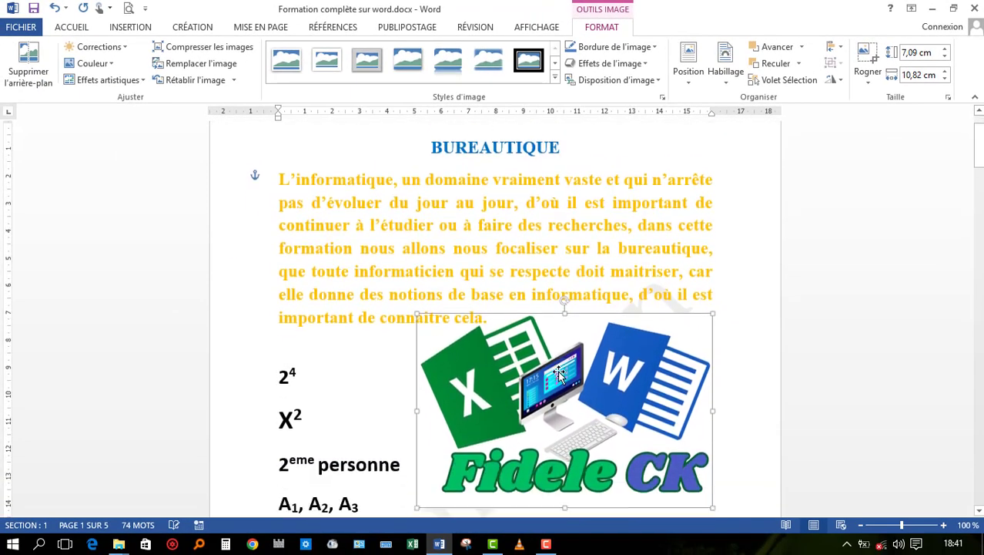
Apply the strongest sharpening preset to the logo picture.
left_click(123, 48)
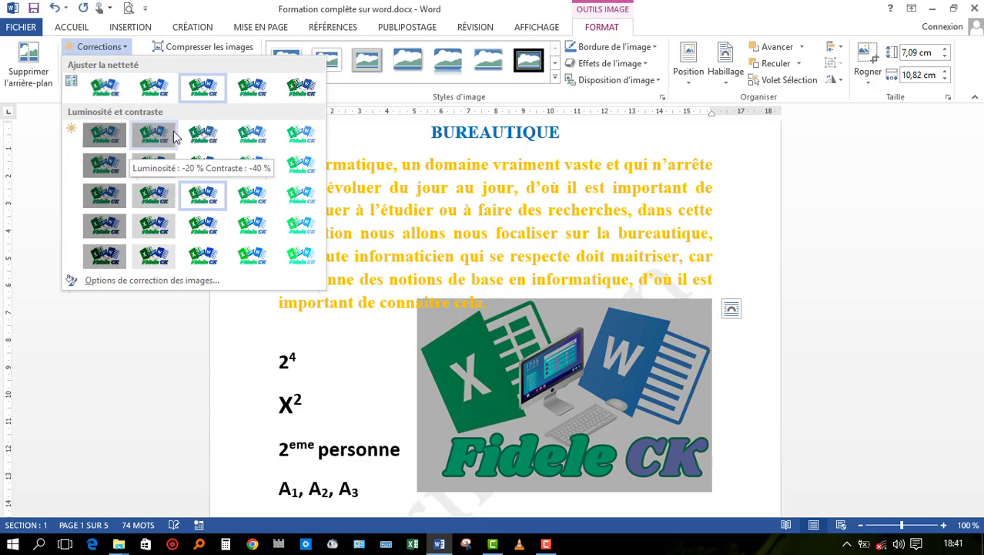
left_click(304, 90)
left_click(760, 436)
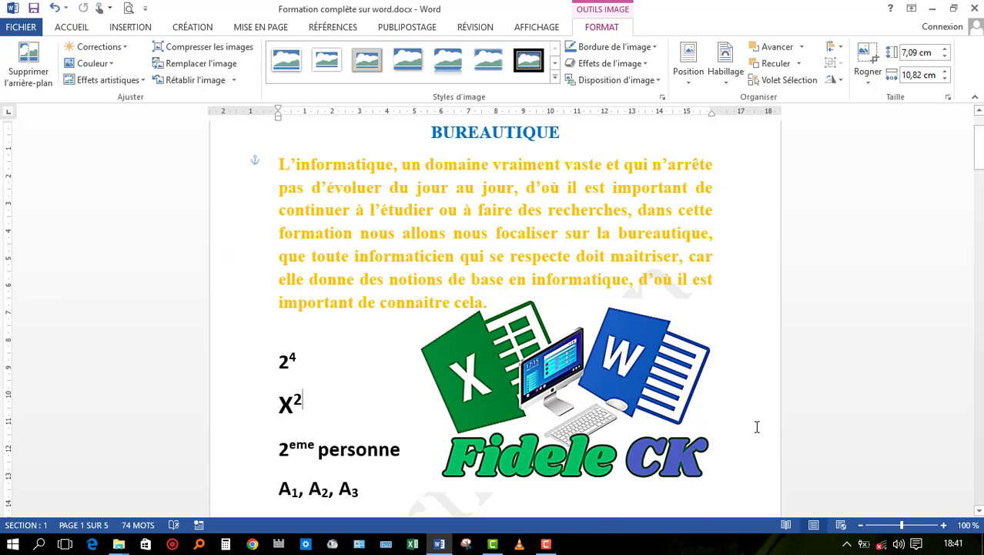
Browse the colour, artistic effect and picture style presets for the logo picture without applying any.
left_click(595, 371)
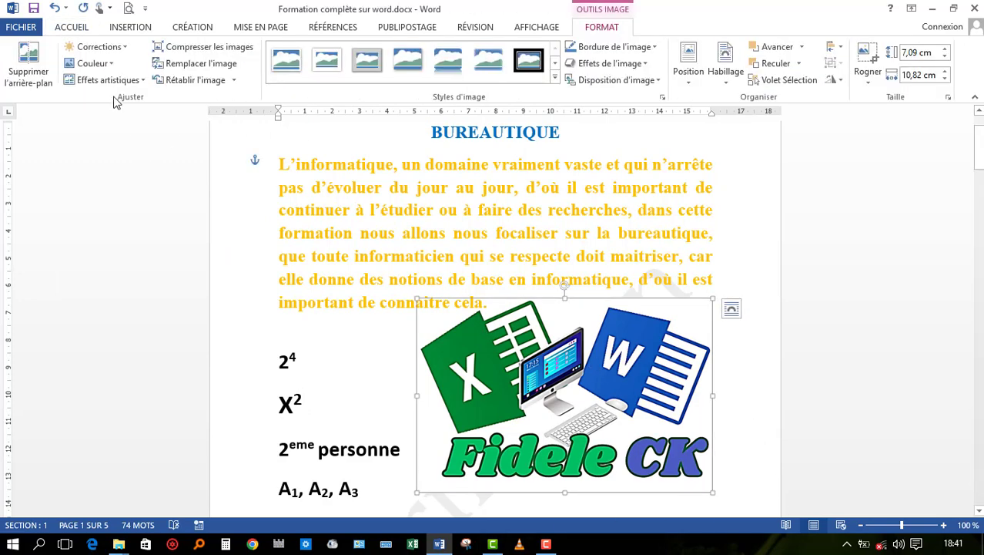
left_click(90, 63)
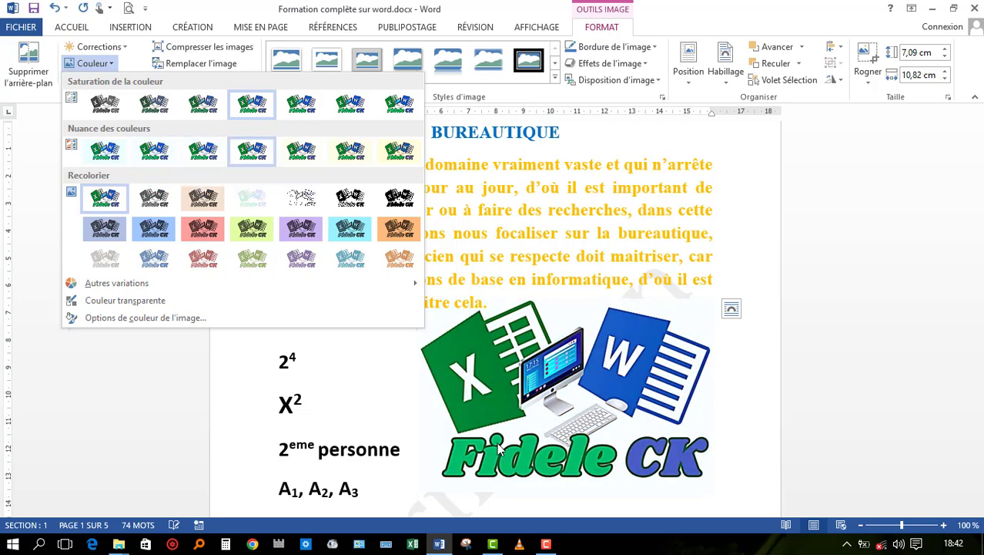
left_click(110, 65)
left_click(132, 82)
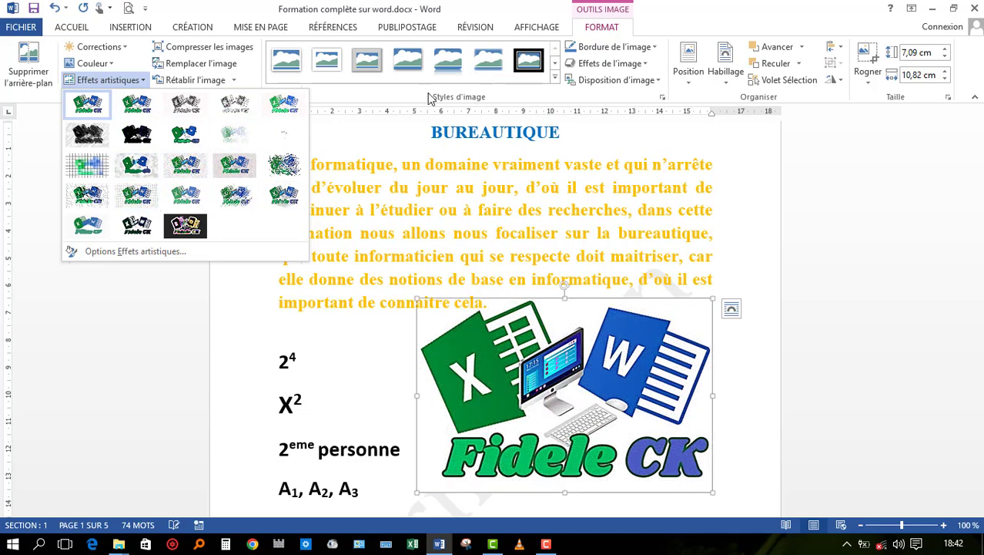
left_click(555, 79)
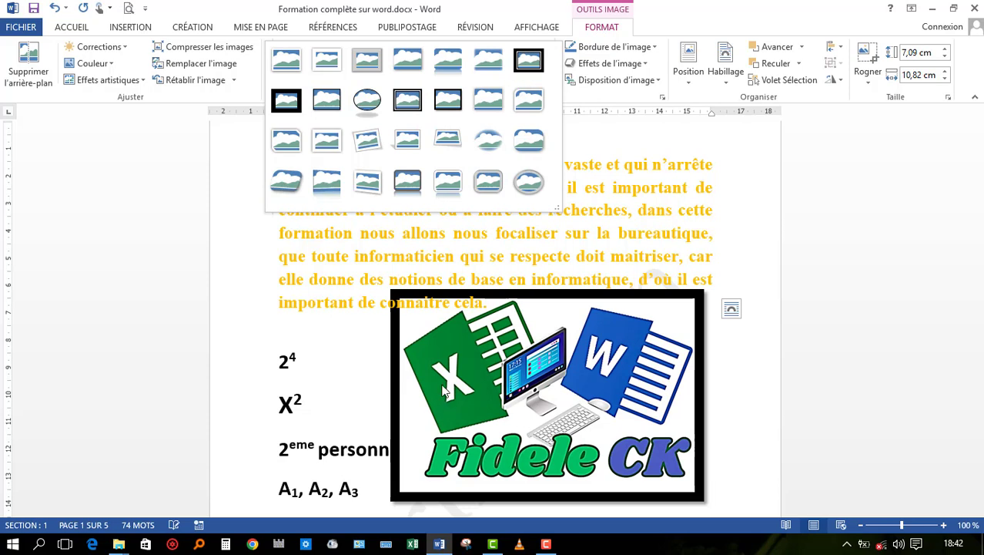
left_click(316, 284)
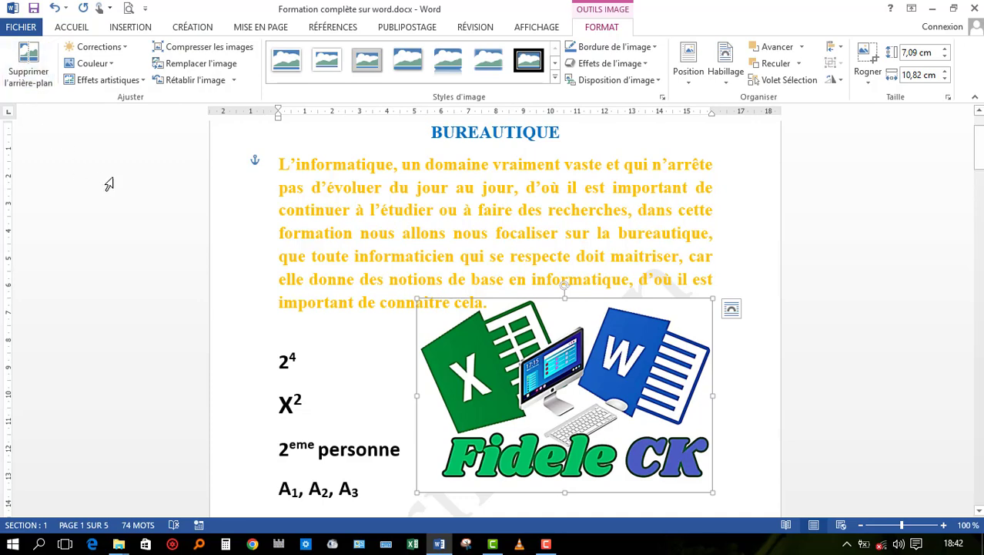
Try removing the logo picture's background with the automatic selection, and undo the removal.
left_click(38, 67)
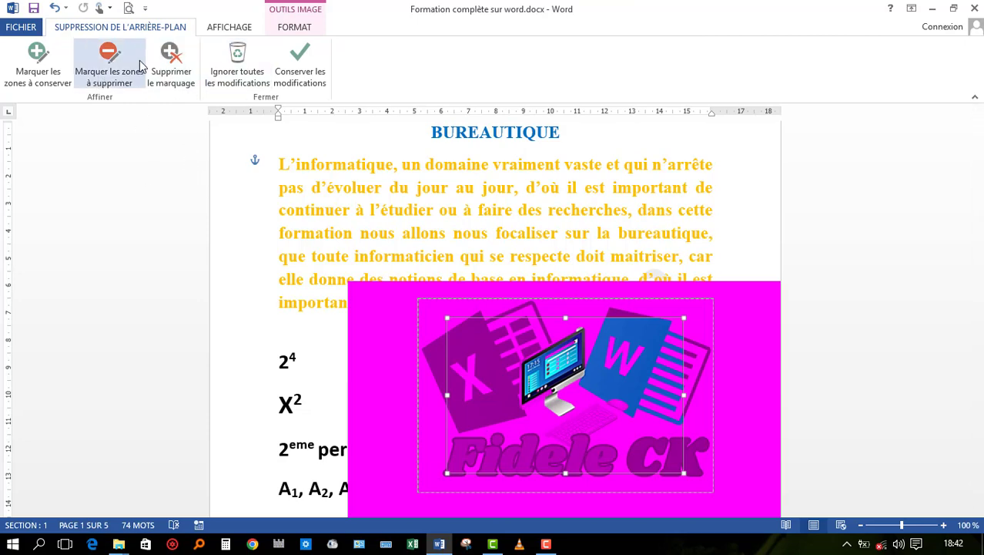
left_click(308, 71)
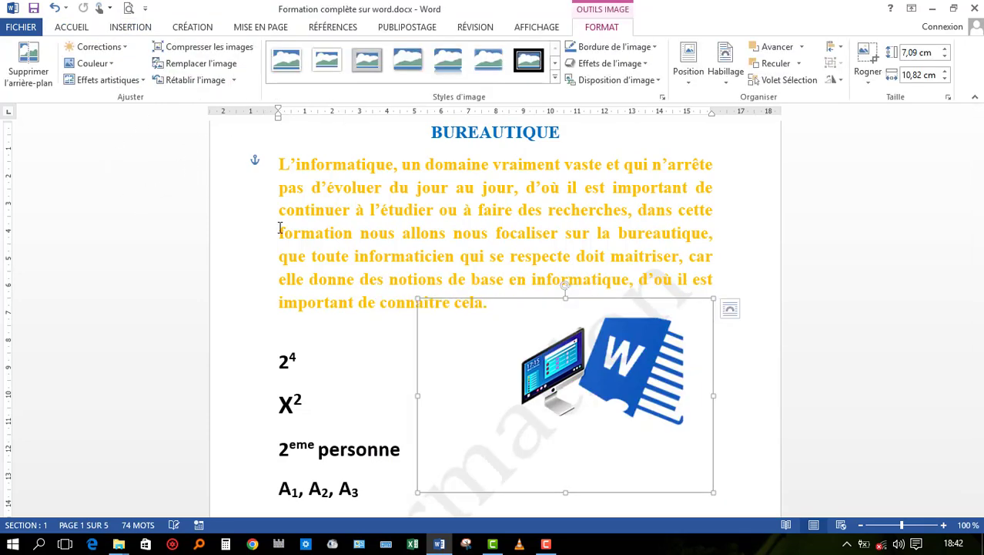
left_click(55, 9)
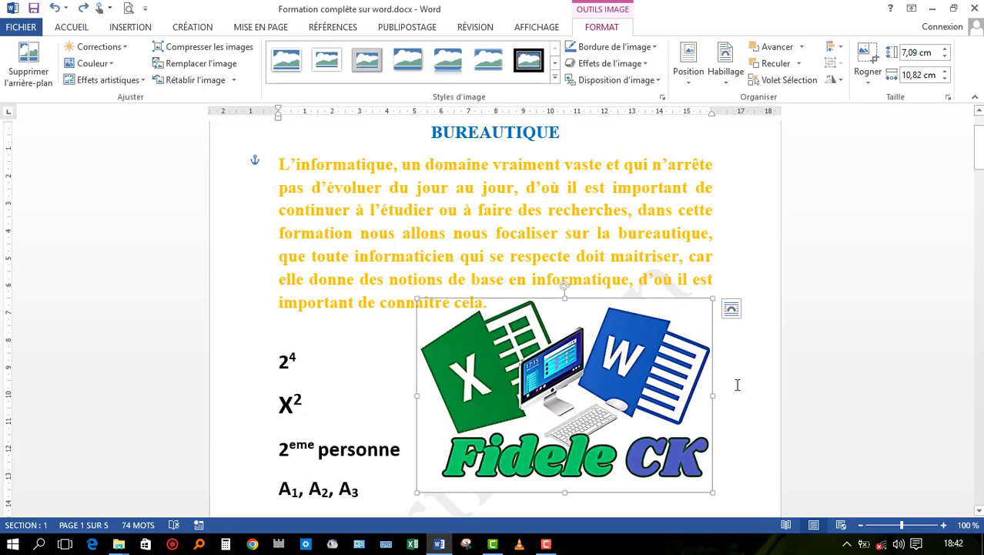
left_click(721, 377)
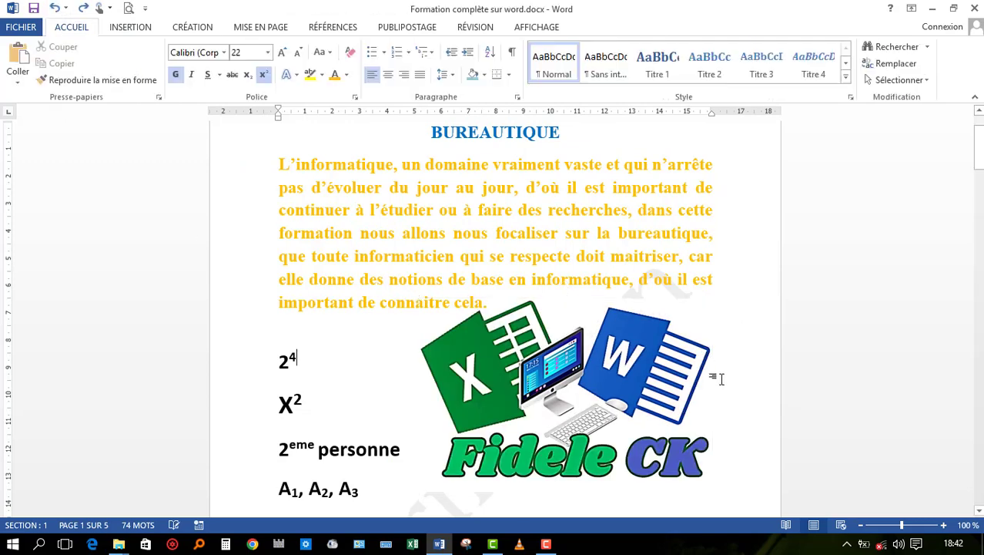
left_click(575, 383)
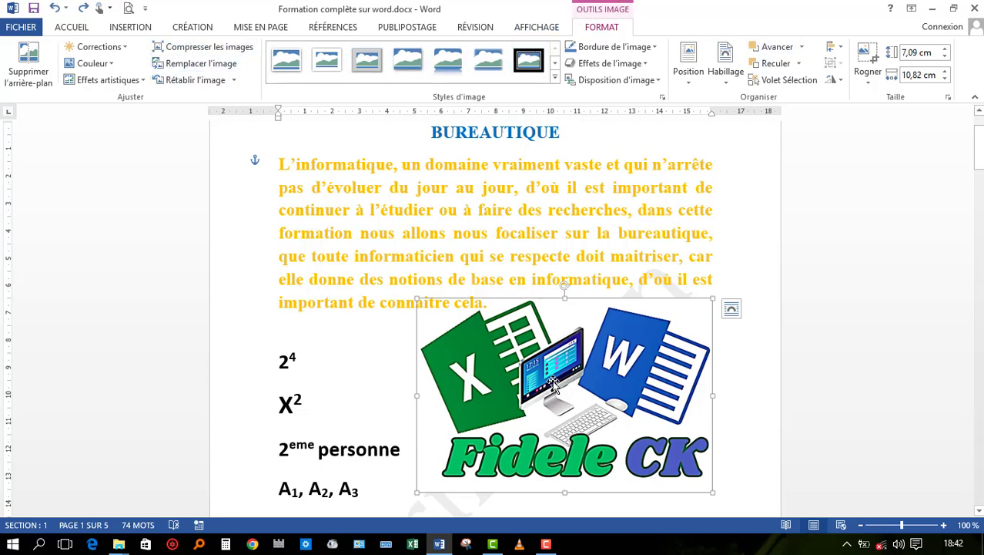
left_click(223, 65)
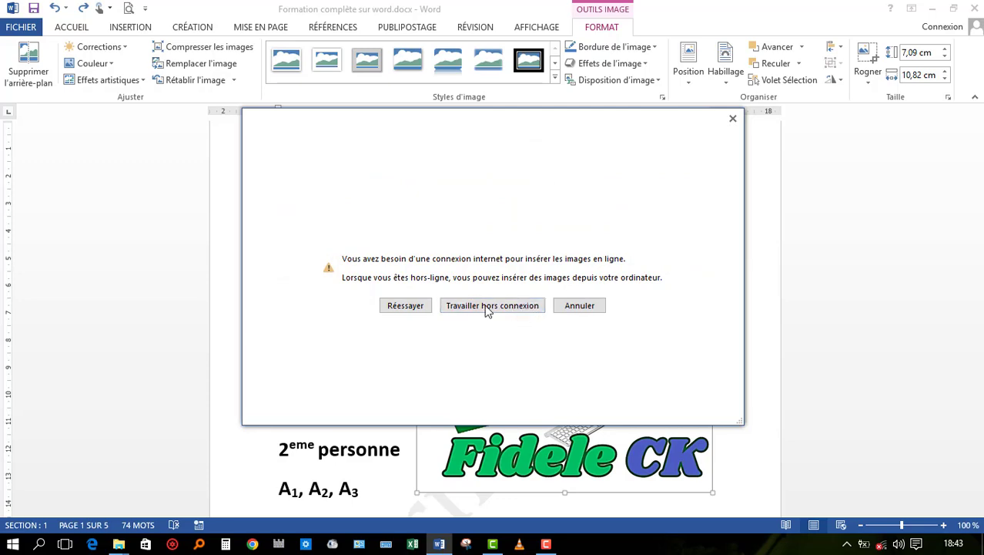
left_click(481, 305)
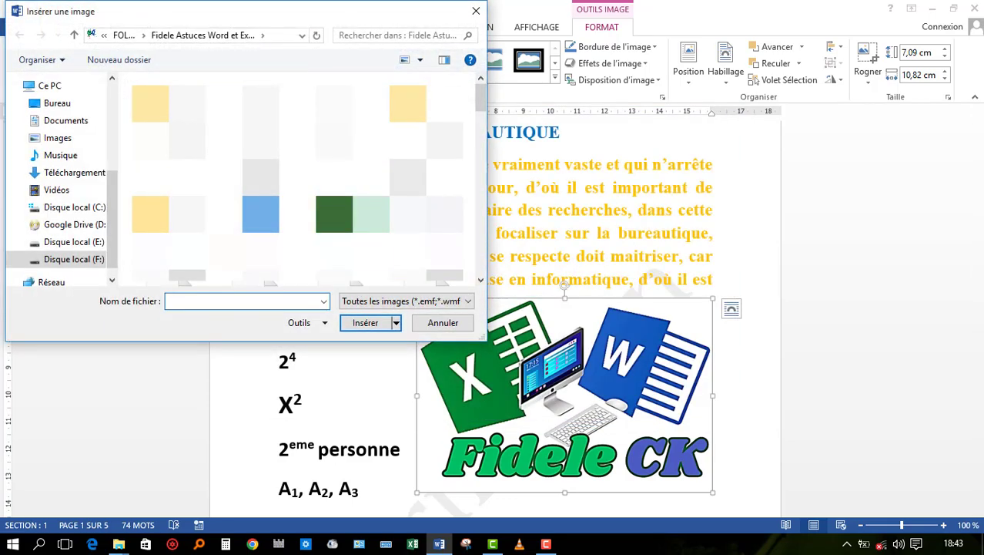
left_click(457, 322)
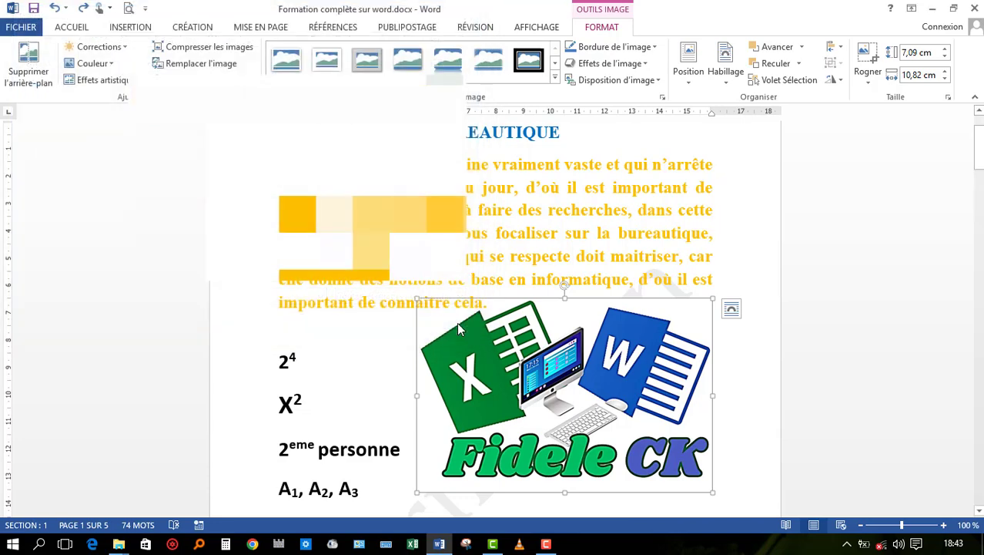
Draw a rectangle about 5.72 cm high below the "A1, A2, A3" line and widen it to about 10.4 cm.
scroll(458, 201, "up", 2)
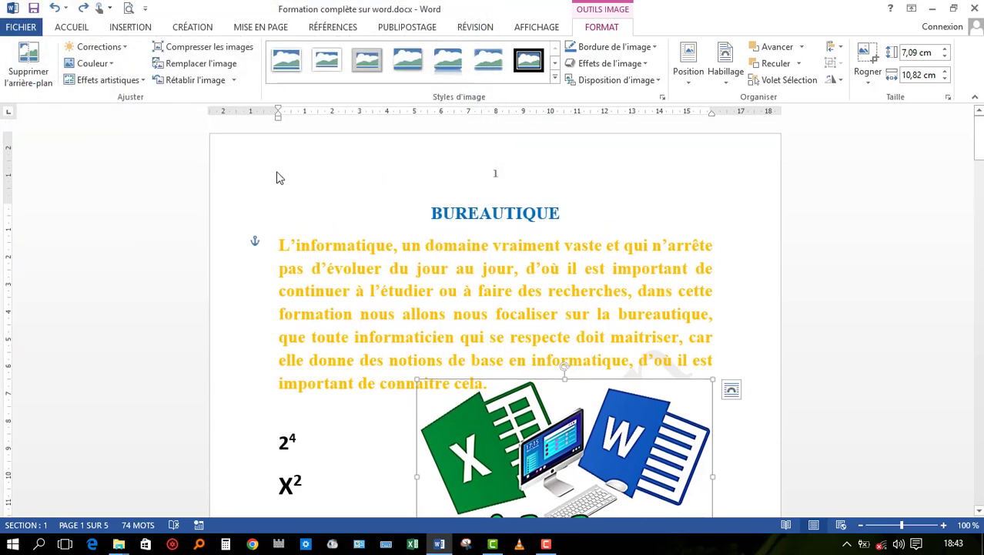
left_click(144, 29)
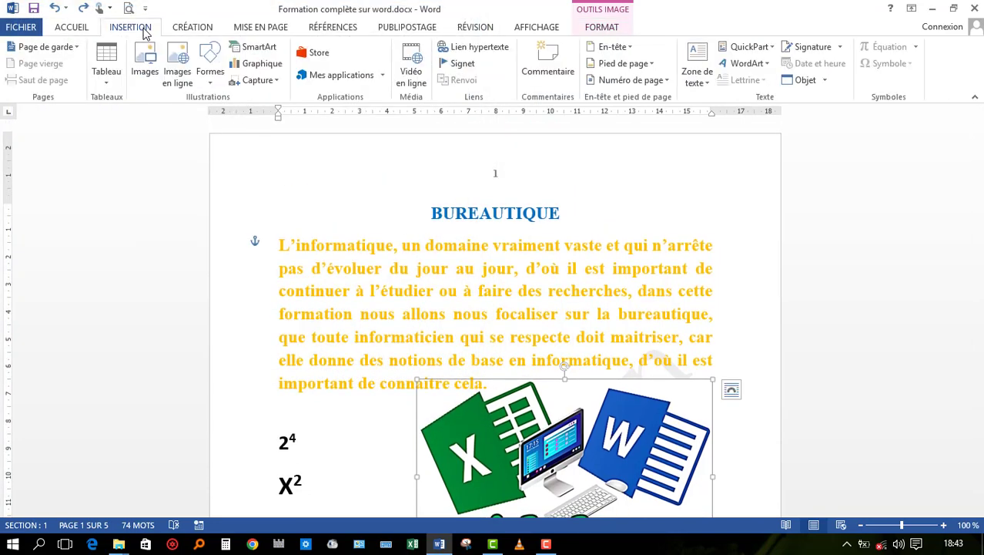
left_click(210, 63)
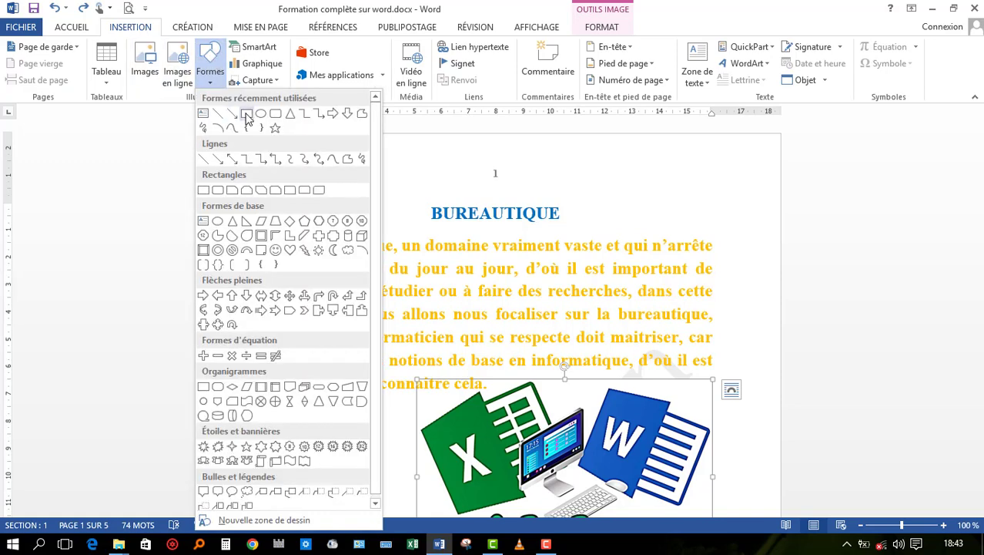
left_click(247, 115)
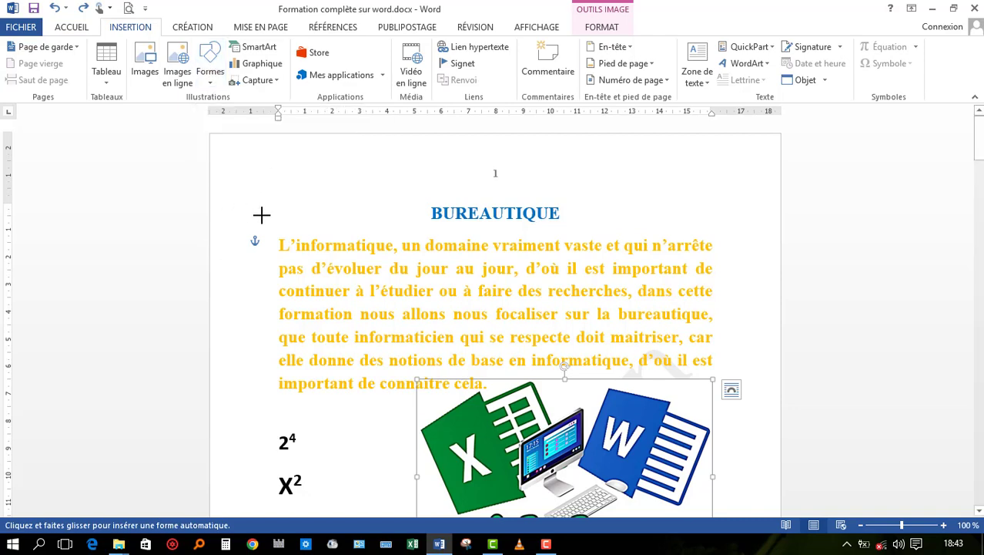
scroll(262, 214, "down", 8)
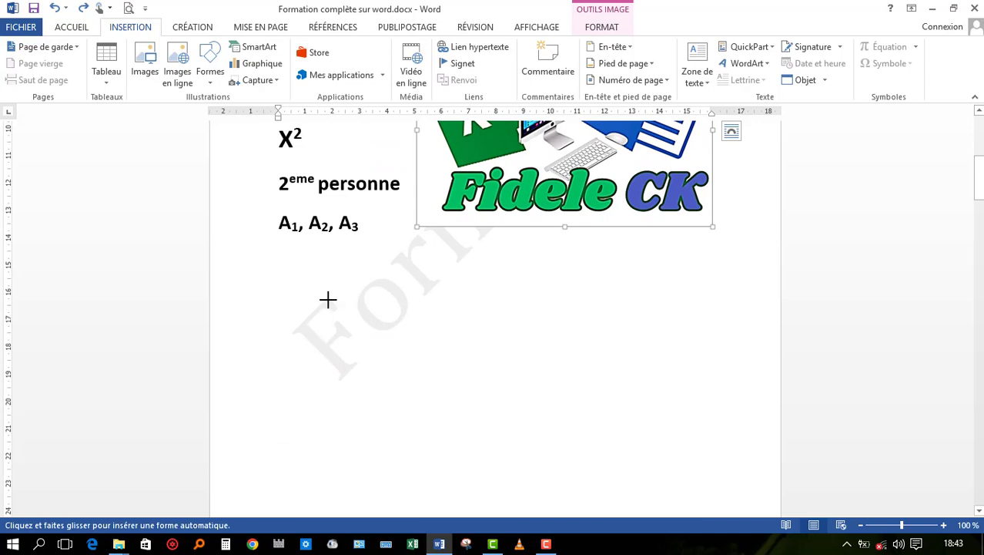
mouse_move(328, 299)
left_mouse_down()
mouse_move(459, 395)
mouse_move(535, 378)
mouse_move(562, 395)
mouse_move(569, 415)
mouse_move(466, 483)
mouse_move(616, 372)
mouse_move(558, 321)
mouse_move(644, 351)
mouse_move(615, 347)
mouse_move(601, 363)
left_mouse_up()
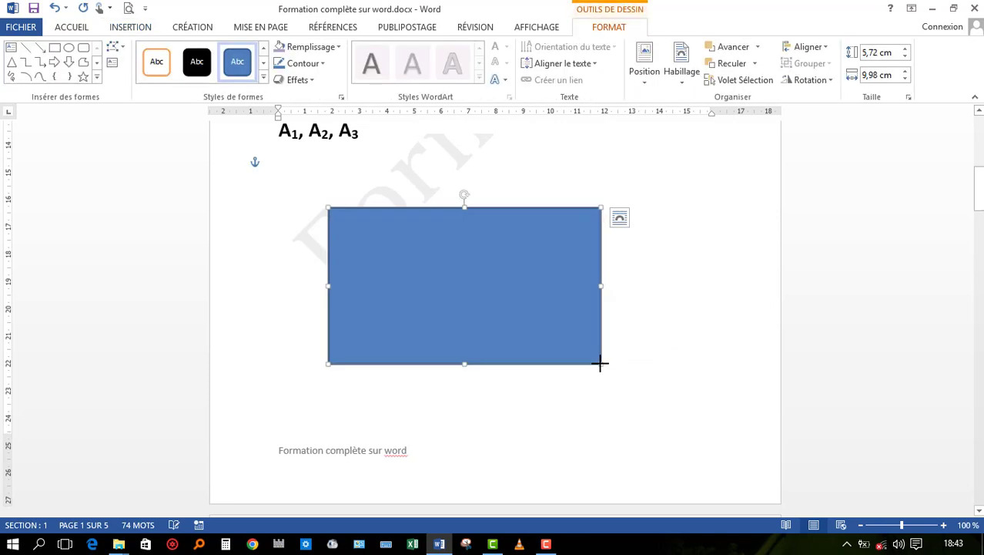
mouse_move(601, 286)
left_mouse_down()
mouse_move(665, 284)
mouse_move(604, 289)
left_mouse_up()
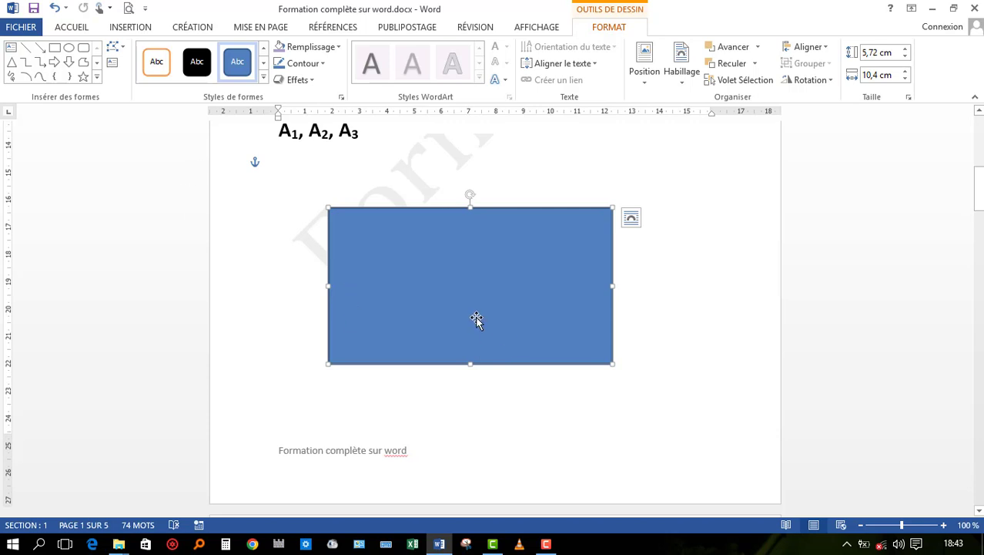
Fill the rectangle with standard yellow and set its outline to standard green.
left_click(329, 49)
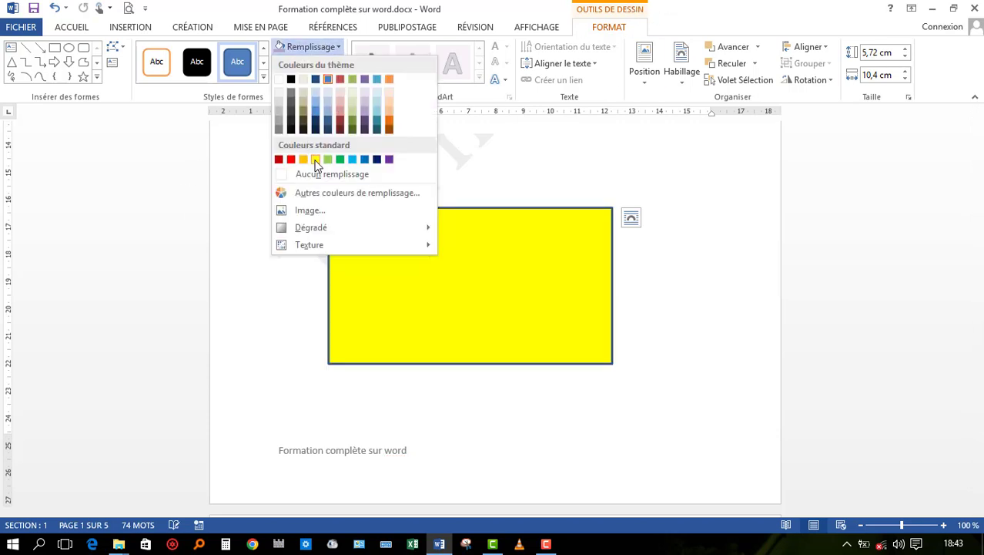
left_click(315, 159)
left_click(303, 63)
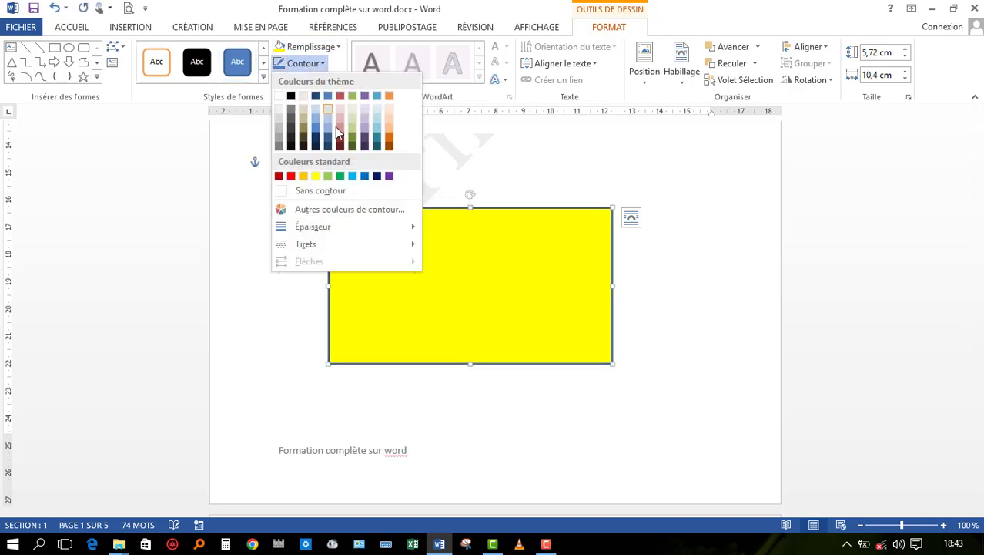
left_click(339, 178)
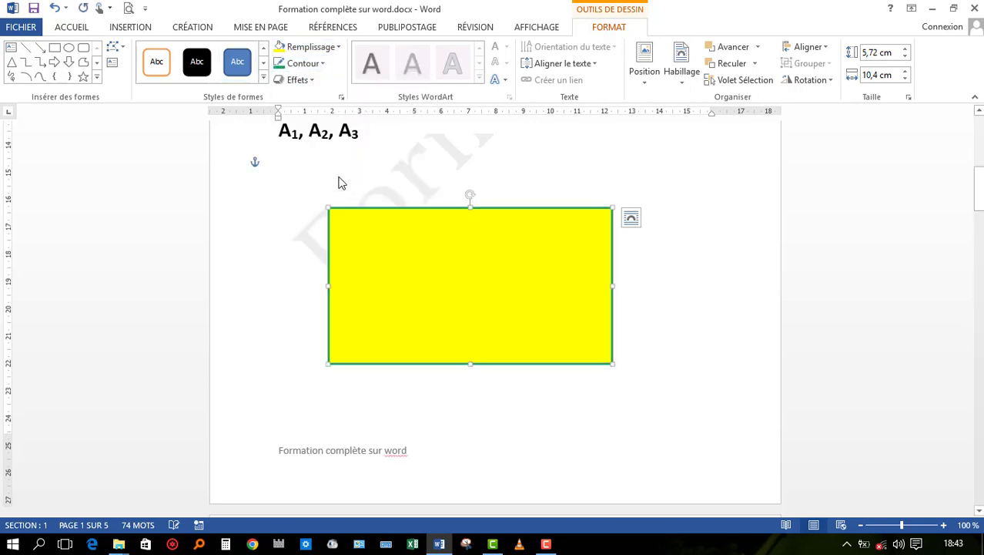
Enter the text "Formation" inside the yellow rectangle.
left_click(312, 80)
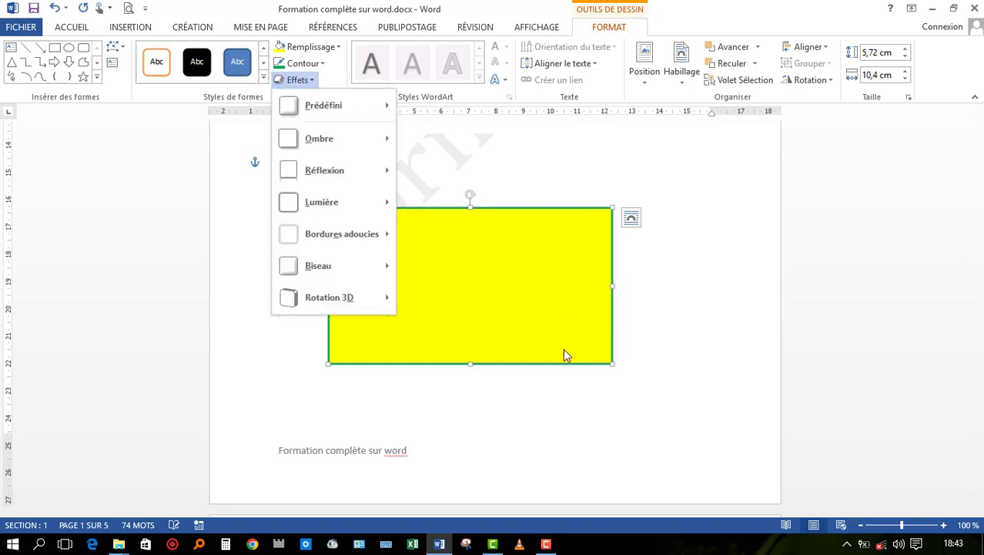
left_click(453, 283)
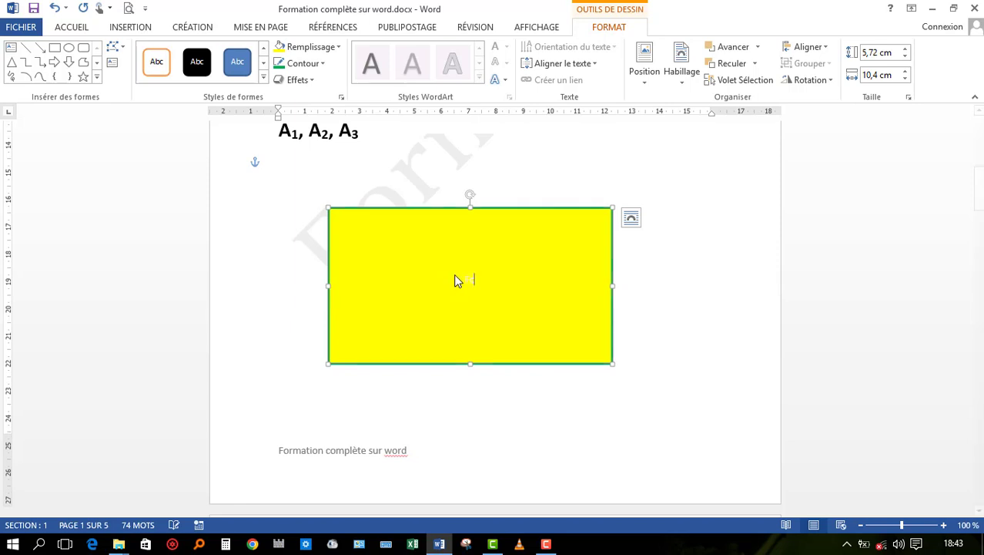
type("Forma")
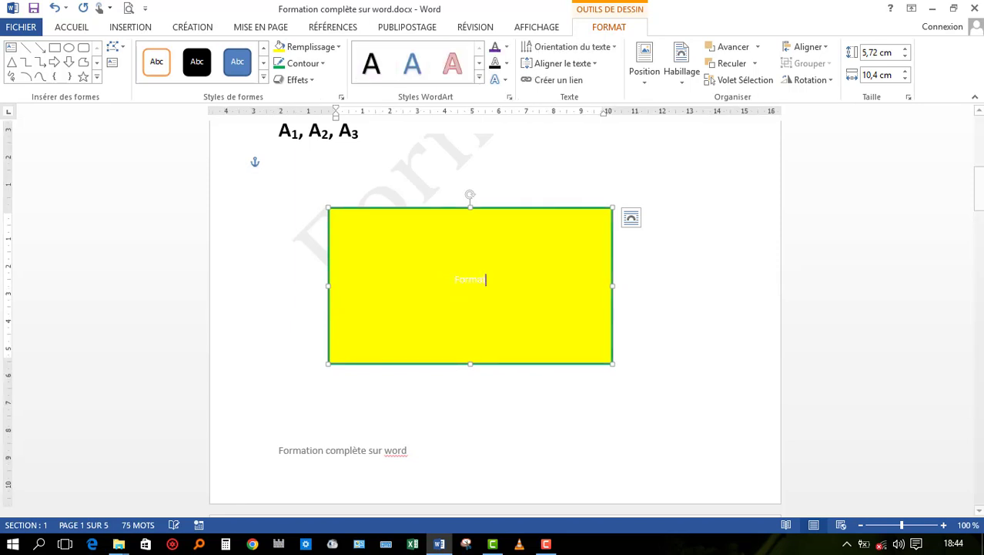
type("tion")
left_click(694, 334)
left_click(584, 297)
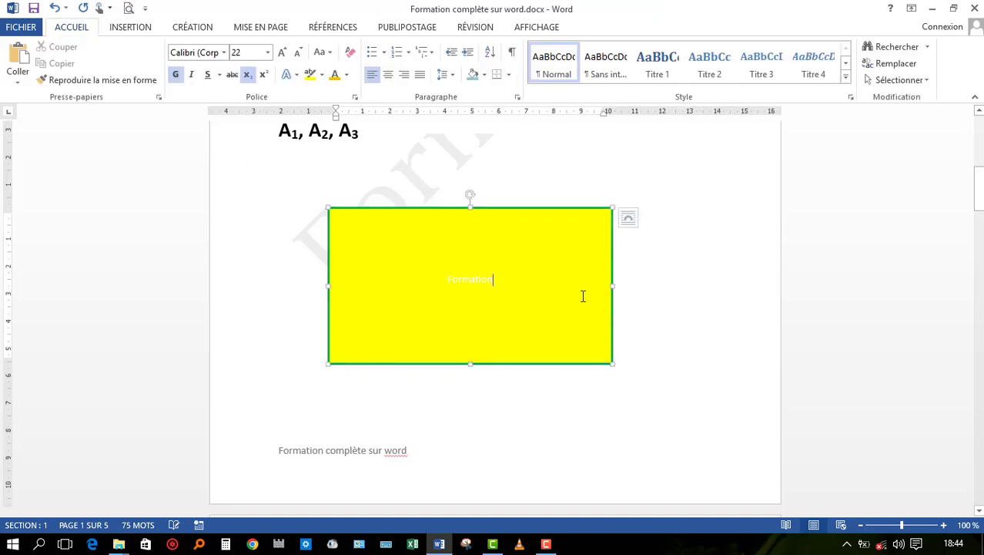
Select the yellow rectangle as a whole and set its text colour to standard dark blue.
left_click(499, 208)
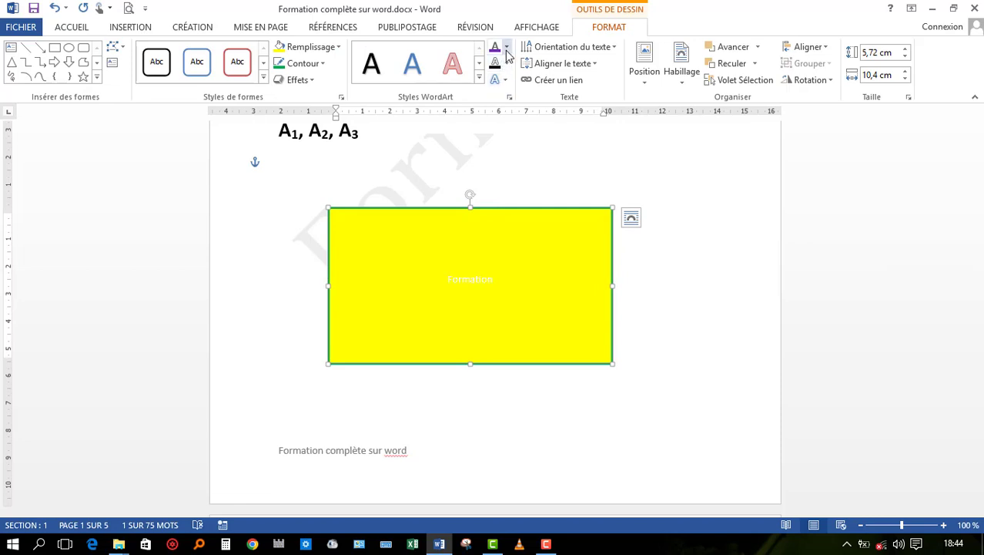
left_click(70, 28)
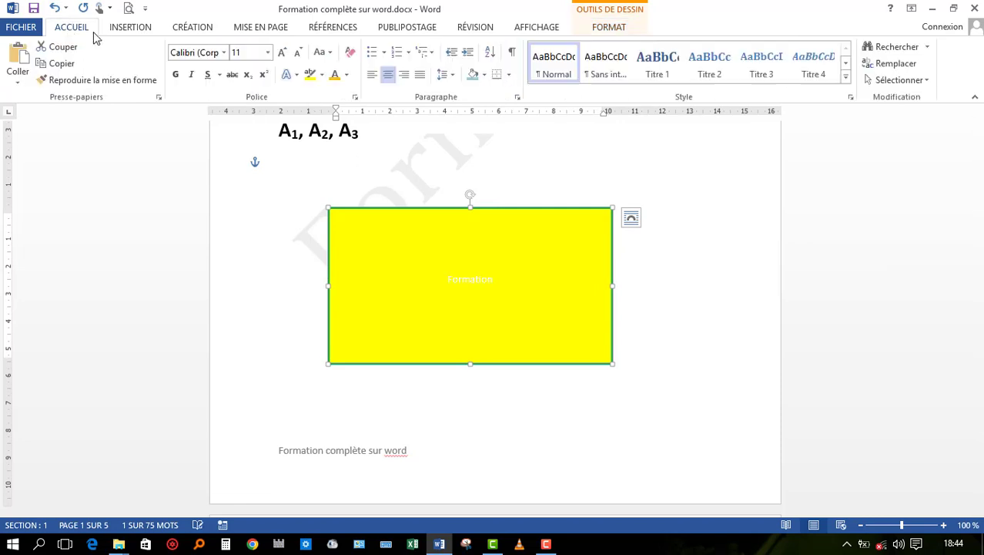
left_click(348, 75)
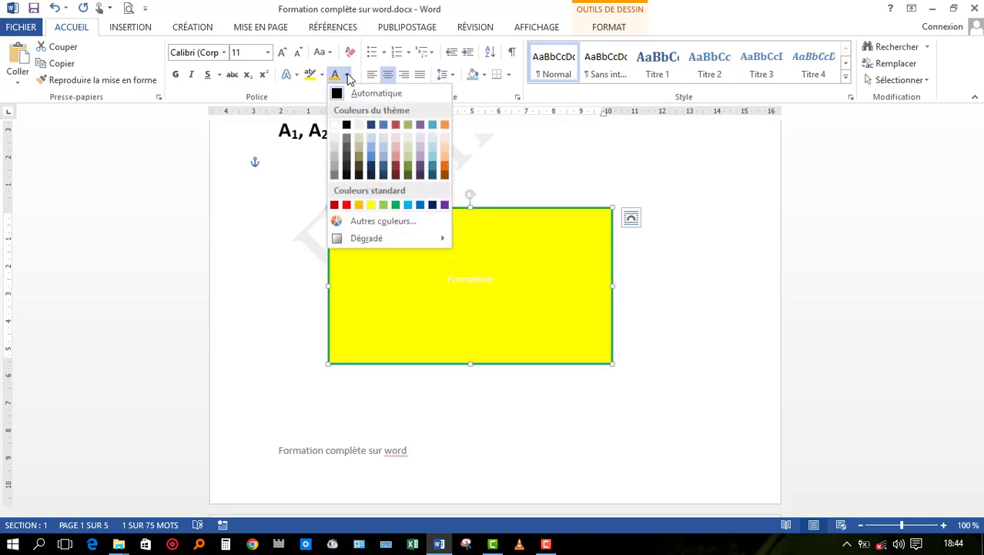
left_click(433, 205)
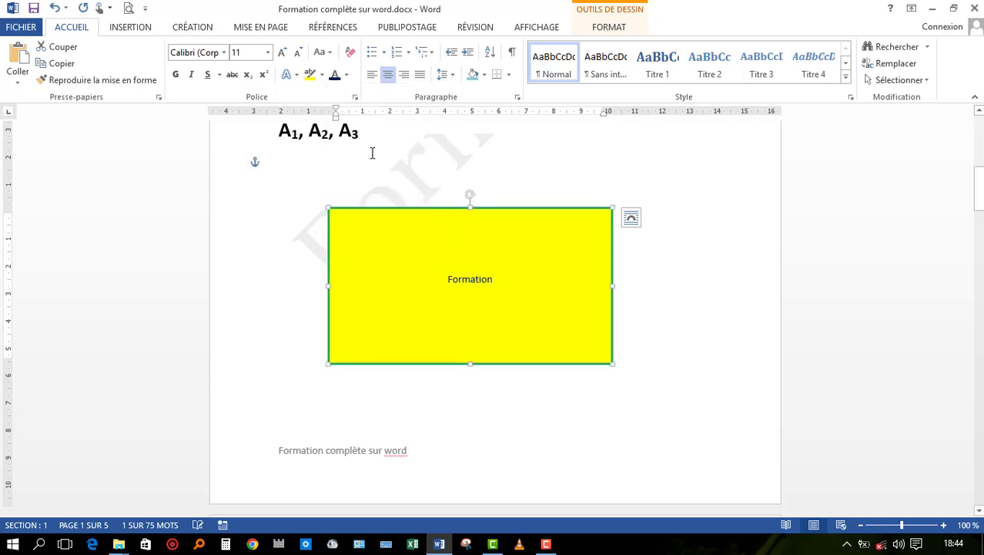
Enlarge the rectangle's "Formation" text to size 48 so that the word fits on one line.
left_click(282, 54)
left_click(282, 54)
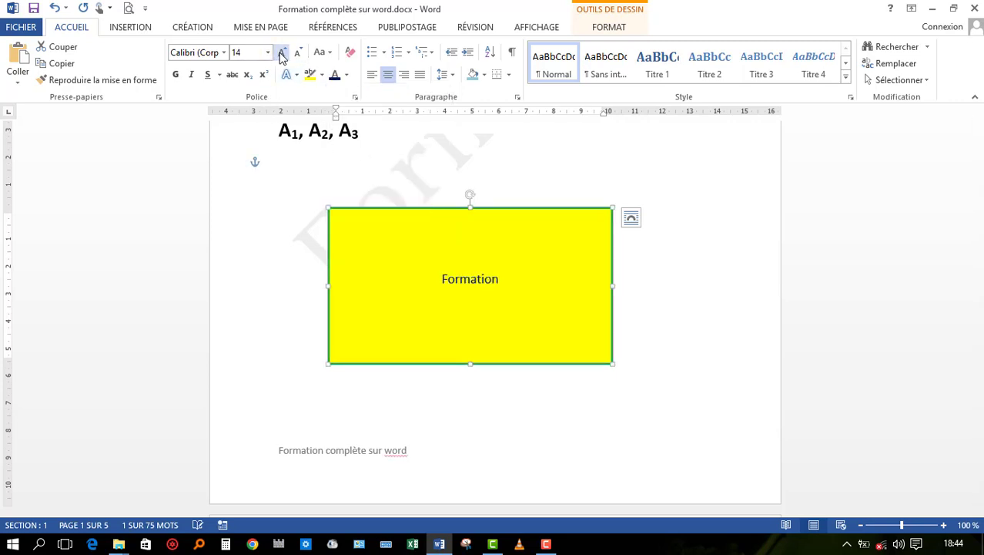
left_click(282, 54)
left_click(282, 54)
left_click(282, 54)
left_click(282, 54)
left_click(282, 54)
left_click(282, 54)
left_click(282, 54)
left_click(282, 54)
left_click(282, 54)
left_click(282, 54)
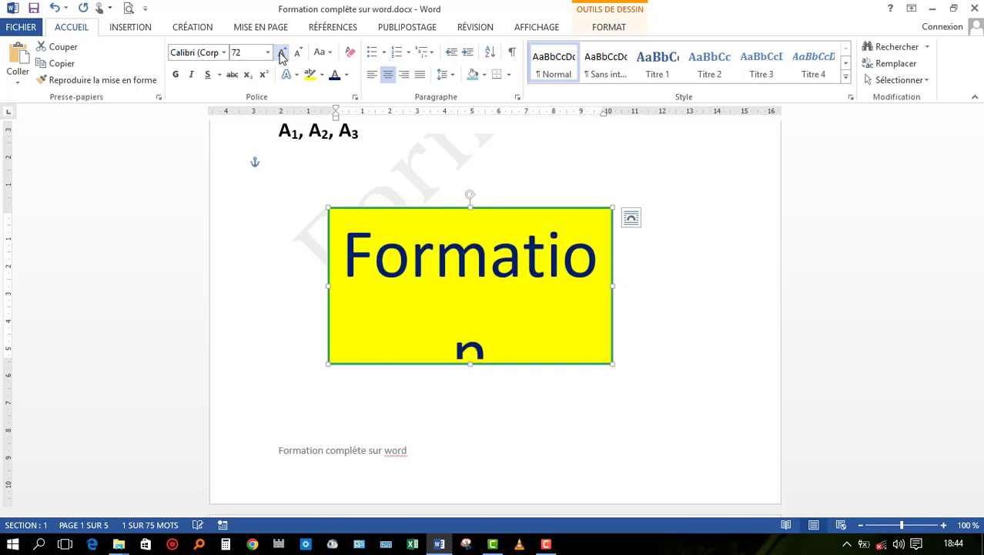
left_click(297, 54)
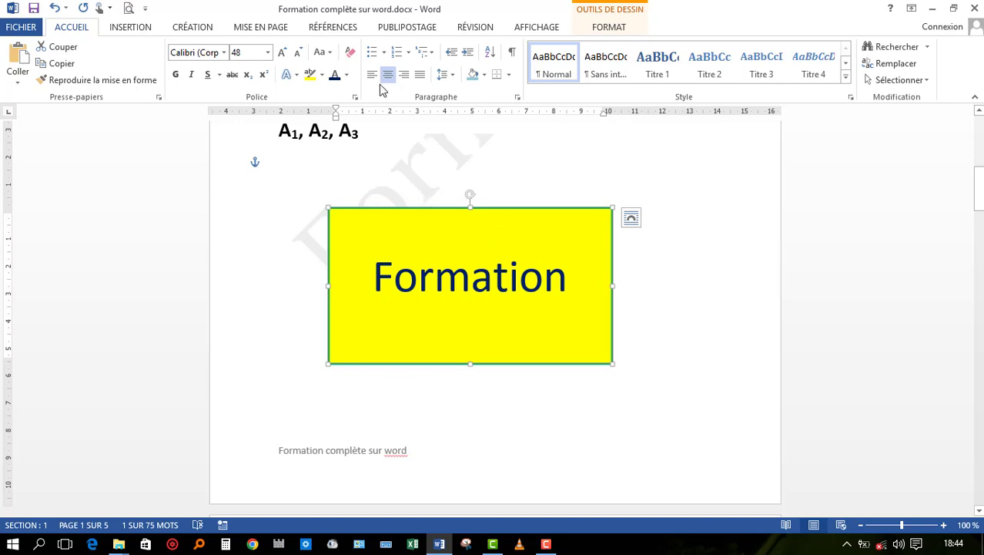
Set the rectangle's text in the Cooper Black font and make it bold.
left_click(224, 52)
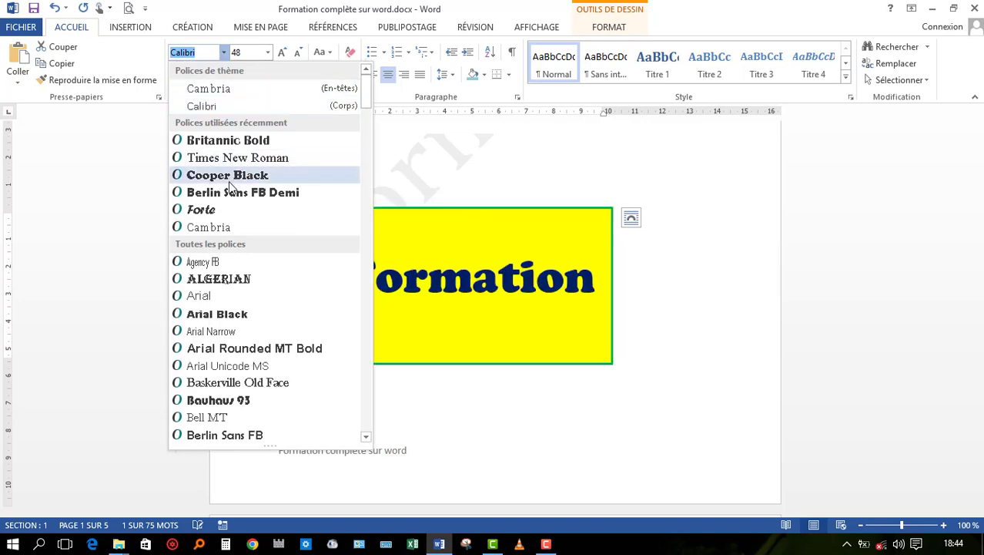
left_click(230, 177)
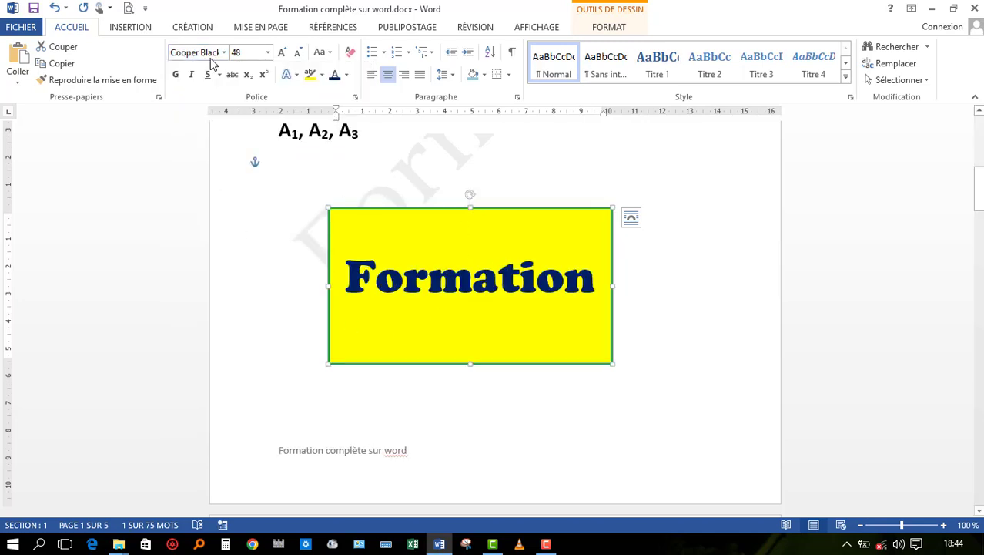
left_click(175, 74)
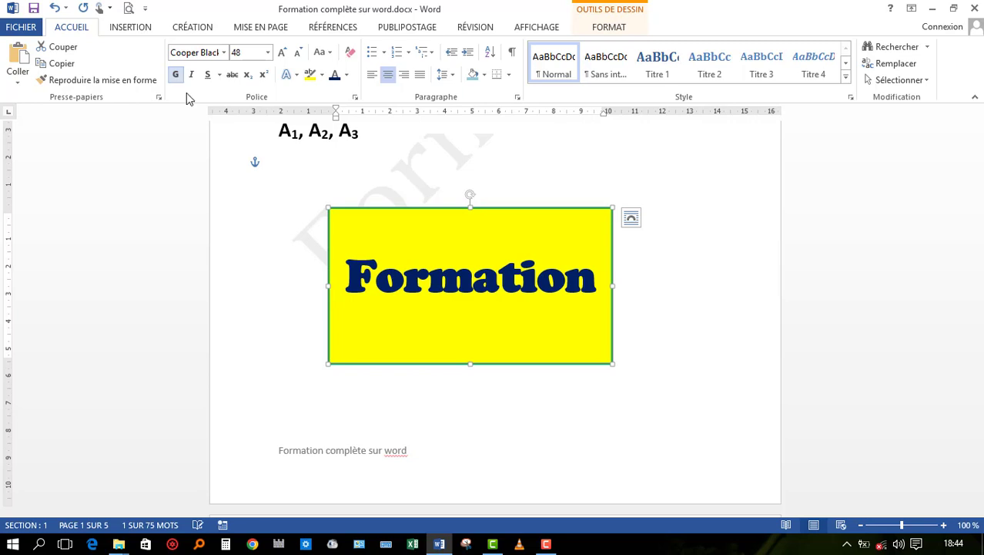
Apply a 3D rotation effect to the rectangle, using the first preset in the third row of the perspective group.
left_click(617, 27)
left_click(307, 80)
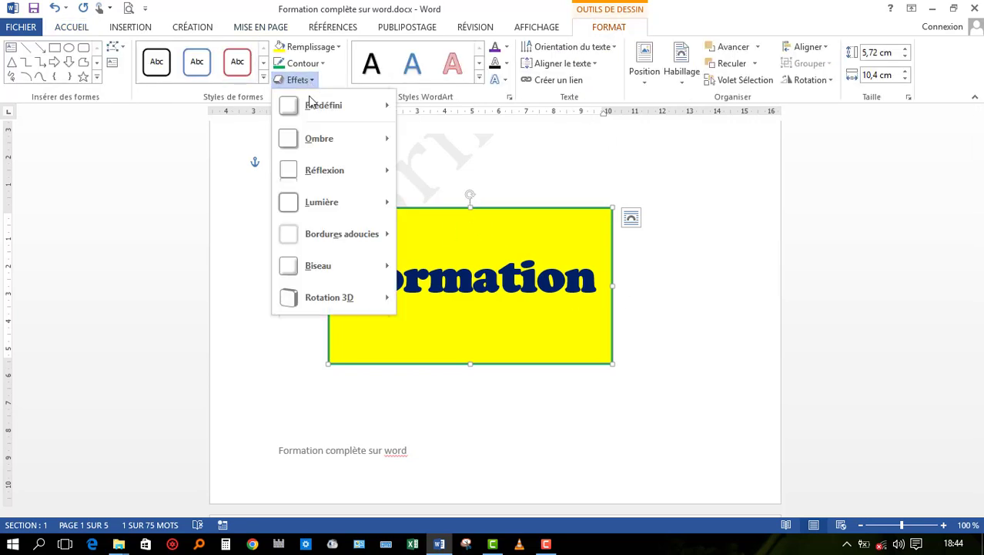
mouse_move(345, 301)
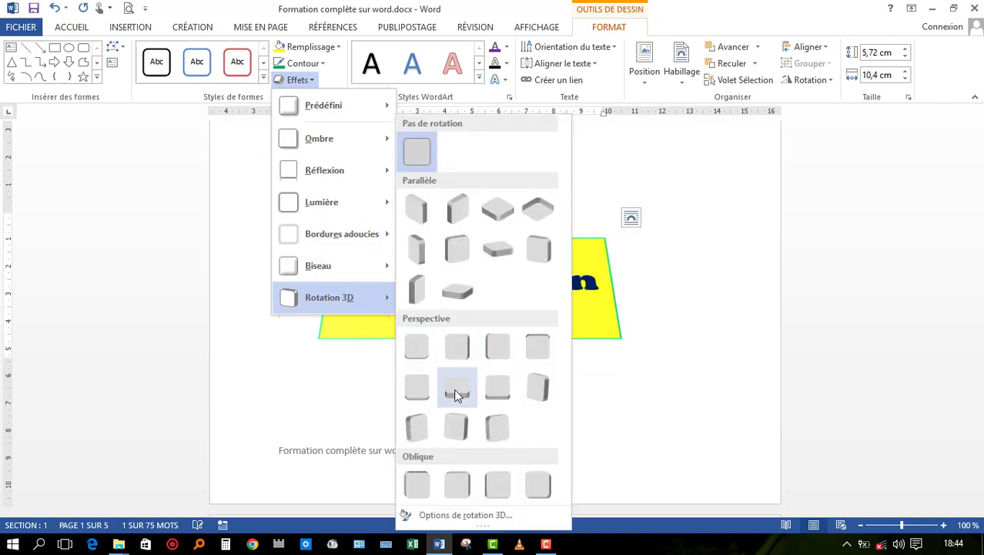
left_click(425, 415)
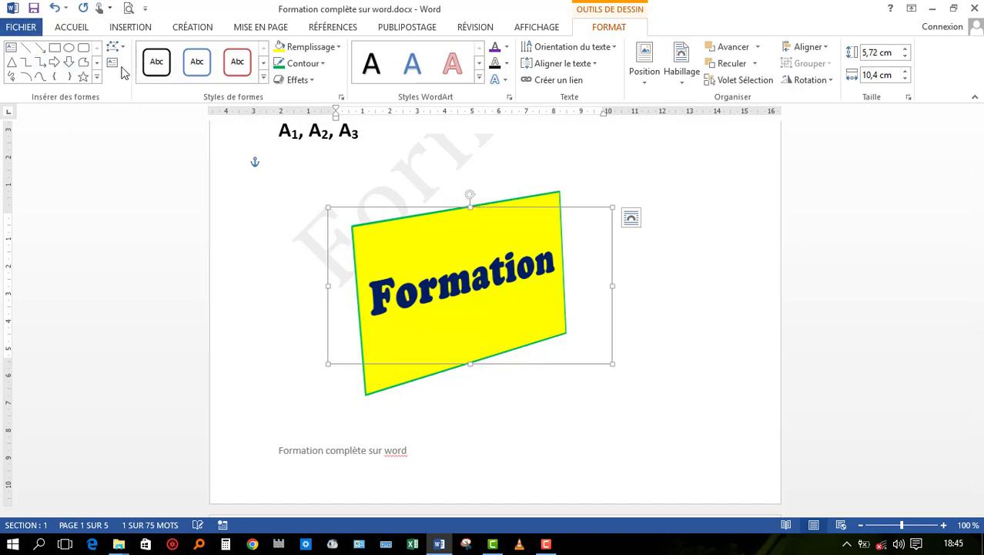
Examine the categories in the shapes gallery without inserting a shape.
left_click(97, 77)
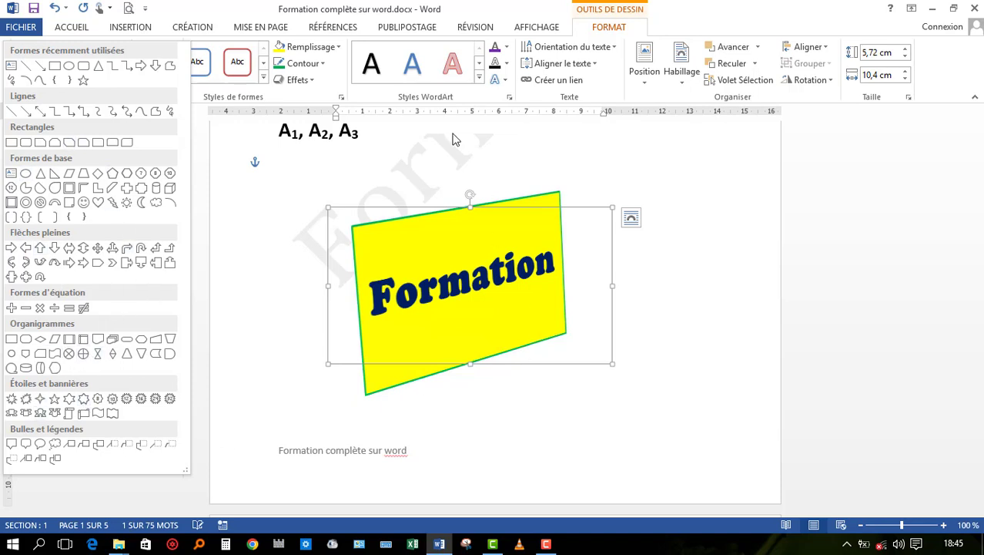
left_click(649, 278)
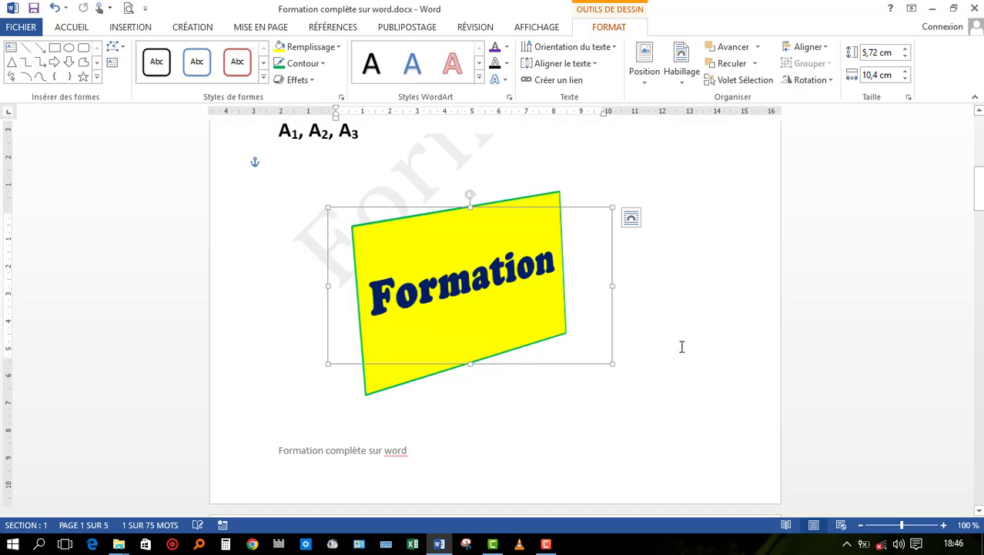
scroll(667, 278, "up", 3)
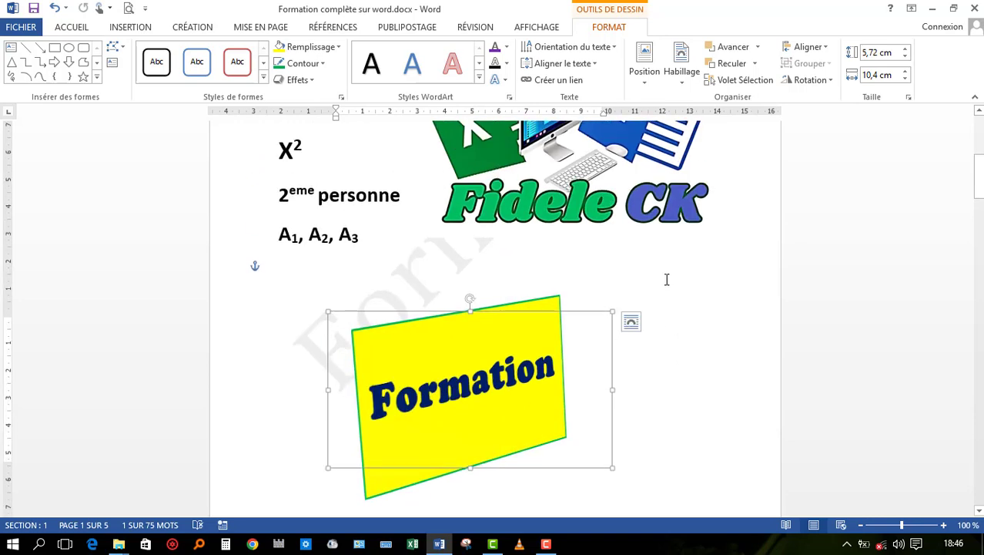